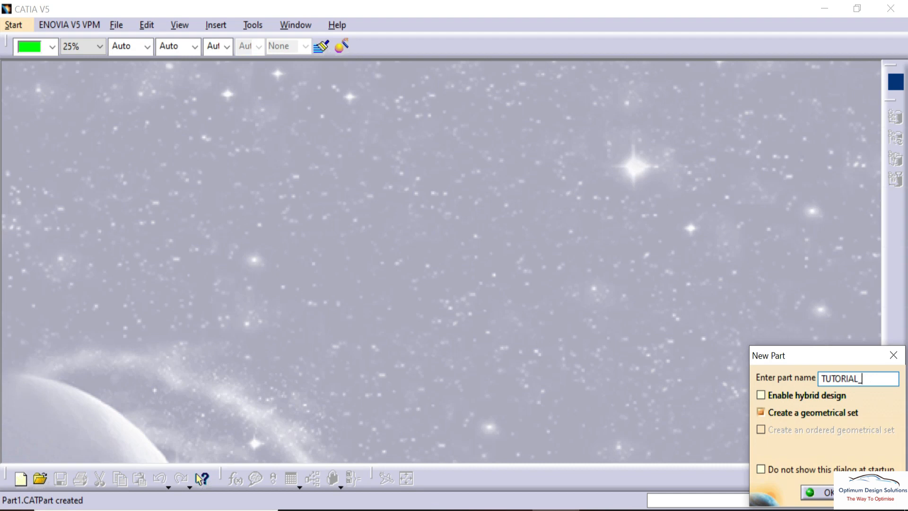
# - Create the new part as TUTORIAL_23 and add a point at the origin
pyautogui.press('Return')
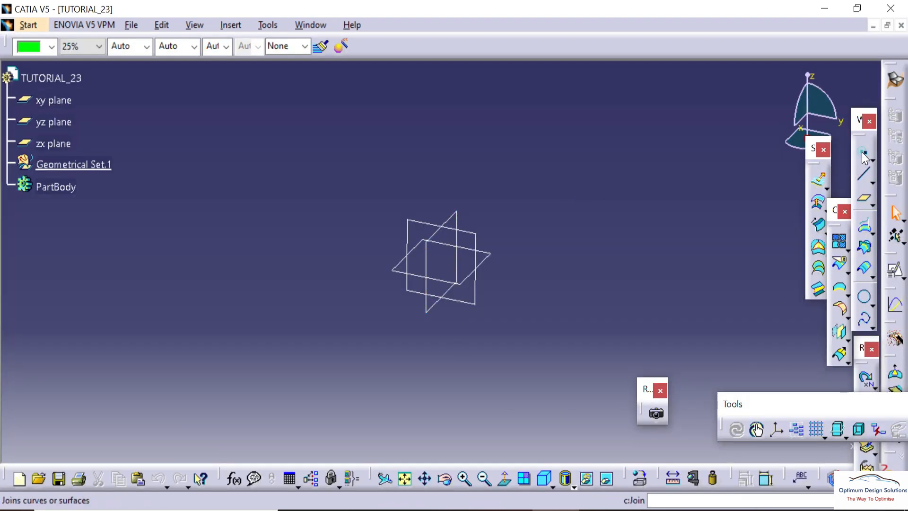
pyautogui.click(863, 155)
pyautogui.click(723, 435)
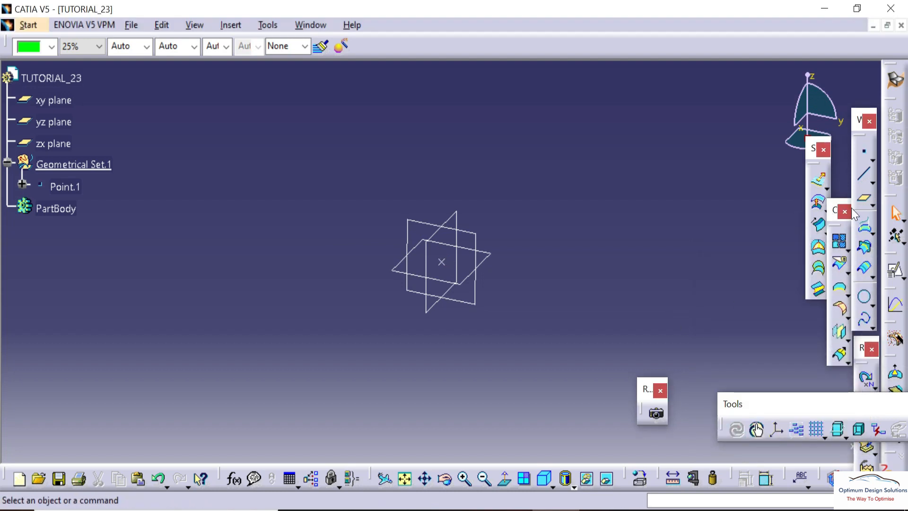
# - Create a standard axis system with Point.1 as its origin
pyautogui.click(756, 430)
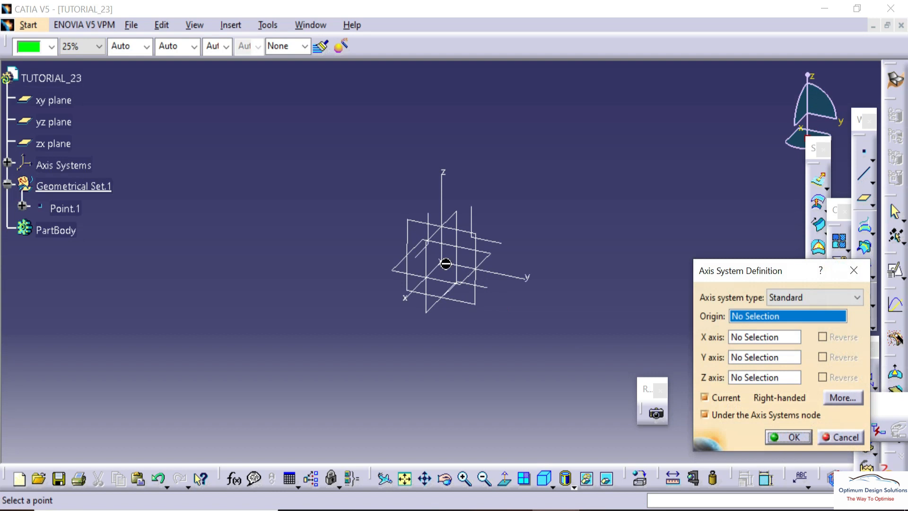
pyautogui.click(62, 209)
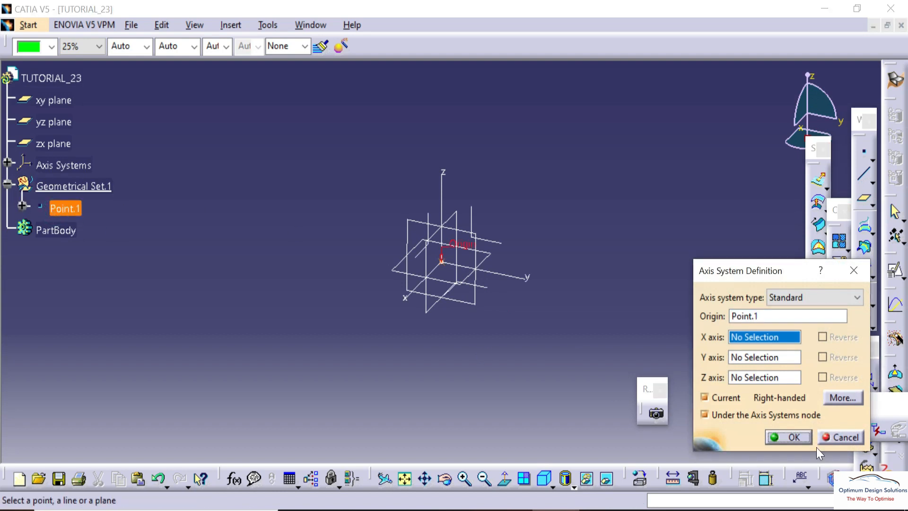
pyautogui.click(799, 439)
# - Hide the xy, yz and zx reference planes
pyautogui.click(52, 100)
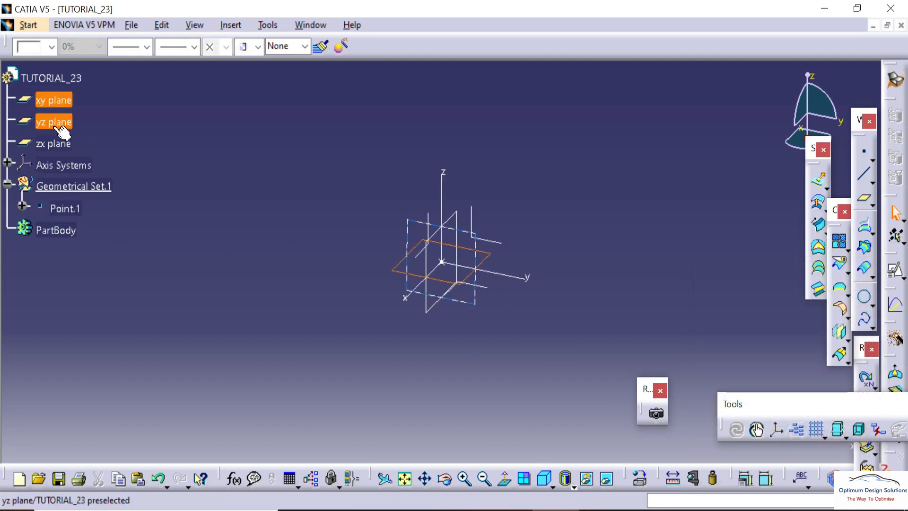
pyautogui.rightClick(59, 145)
pyautogui.press('h')
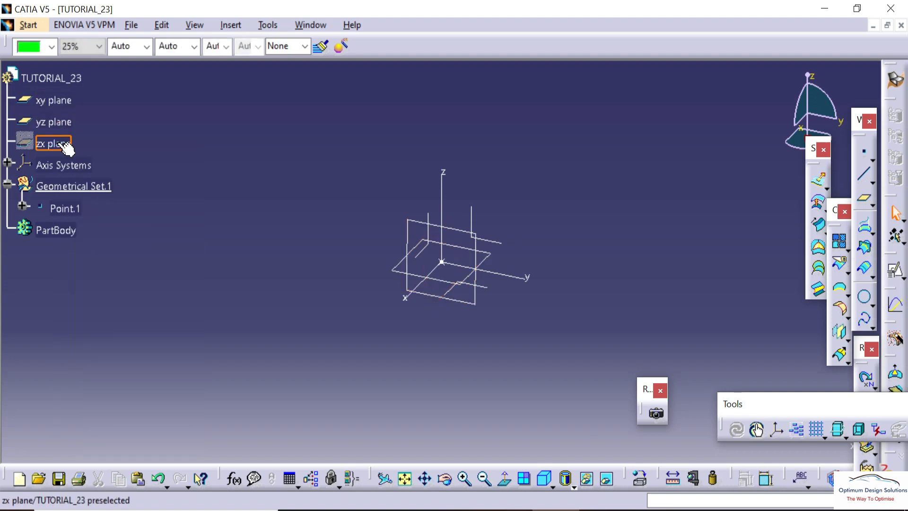
pyautogui.press('h')
pyautogui.click(55, 100)
pyautogui.press('h')
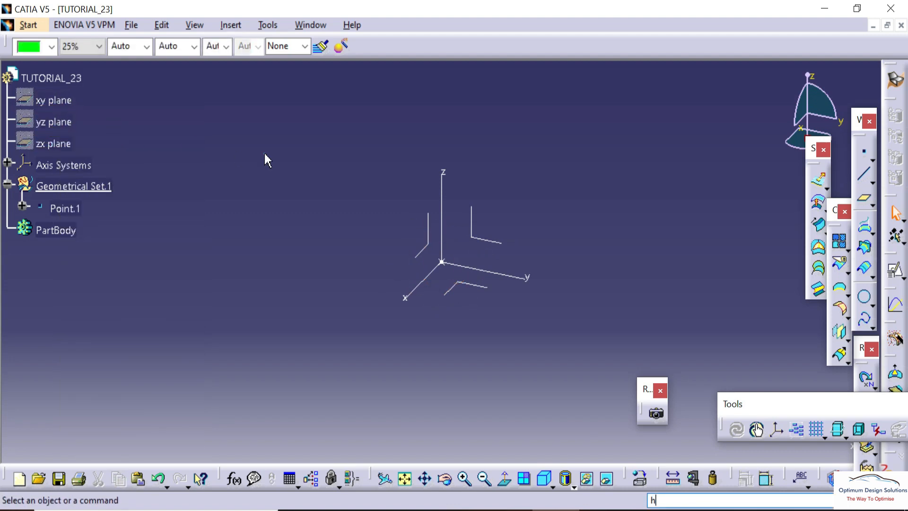
# - Make Geometrical Set.1 the in-work object and start a positioned sketch on the axis system's XY plane
pyautogui.click(406, 479)
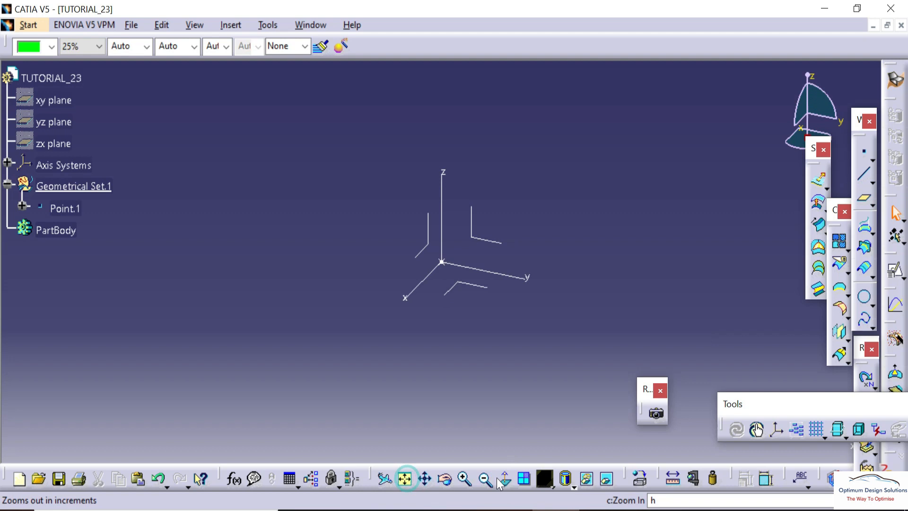
pyautogui.click(545, 480)
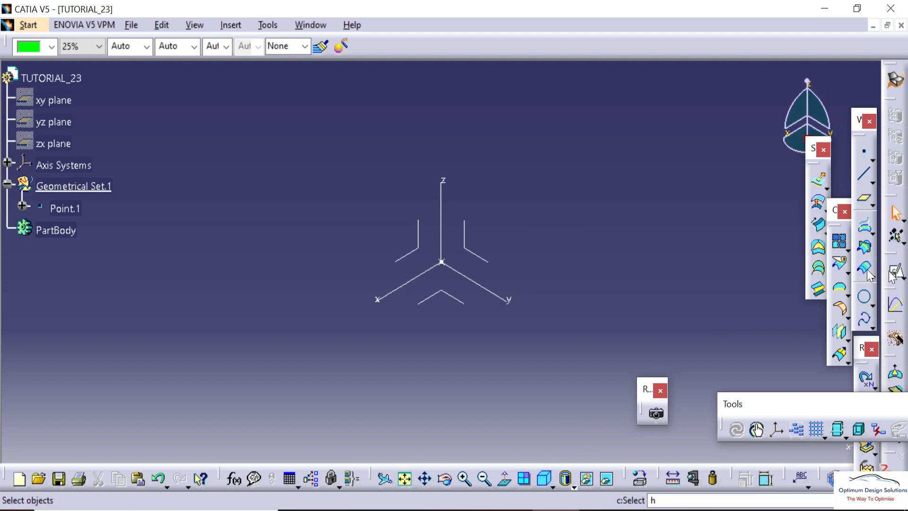
pyautogui.rightClick(104, 185)
pyautogui.click(156, 296)
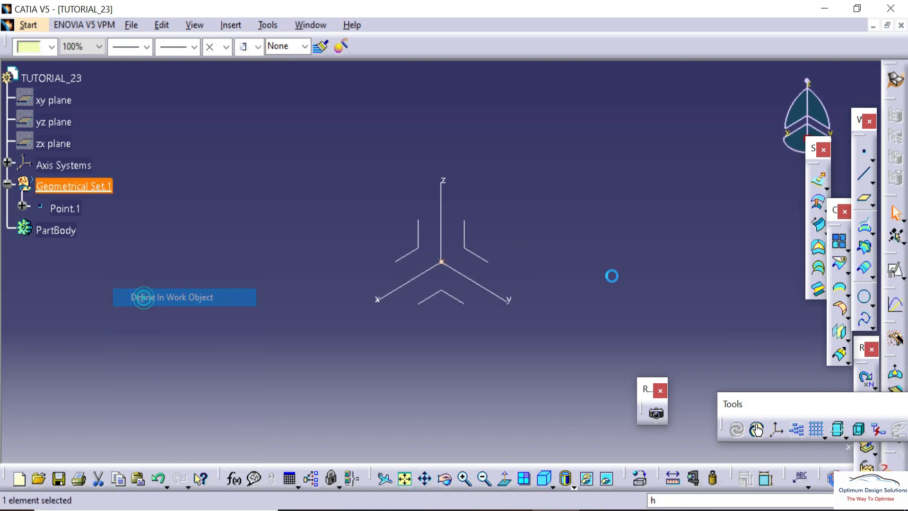
pyautogui.click(895, 270)
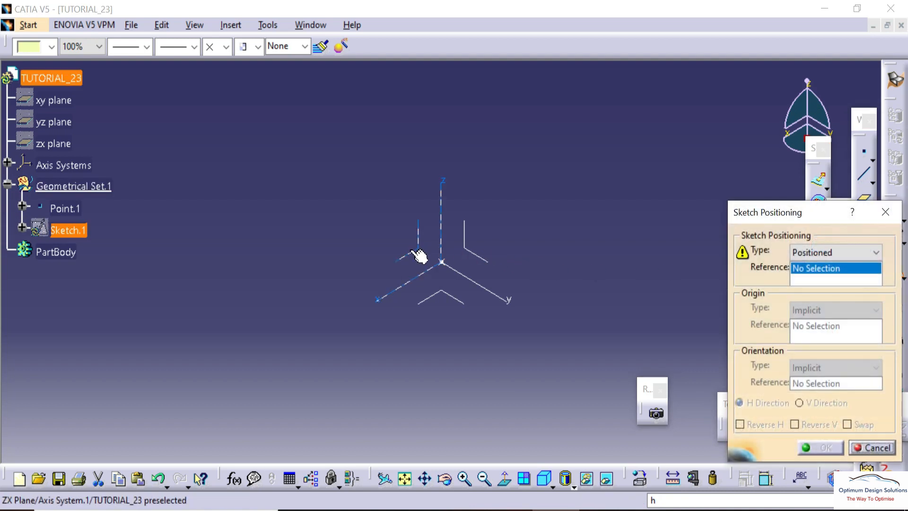
pyautogui.click(436, 300)
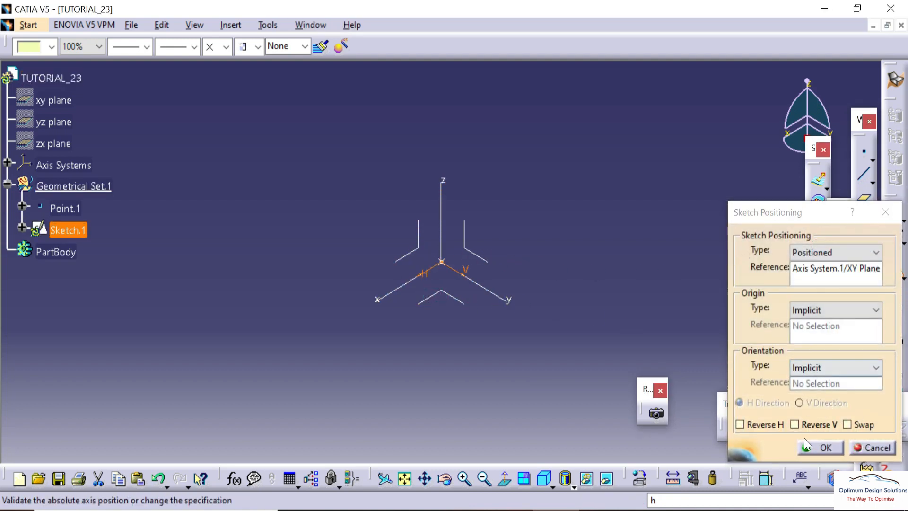
pyautogui.click(821, 449)
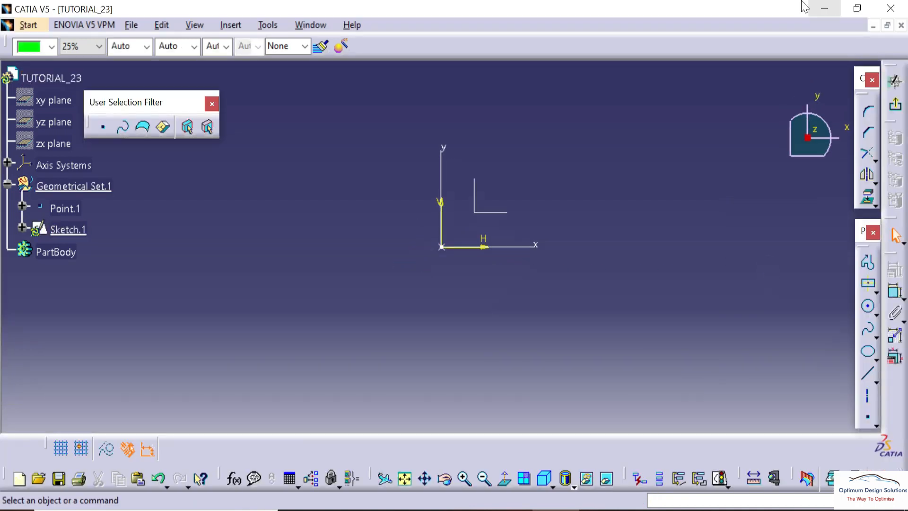
# - Sketch an open four-line profile from the origin: a horizontal segment, then downward slopes with vertices about 12, 52 and 83 mm along negative H
pyautogui.click(868, 267)
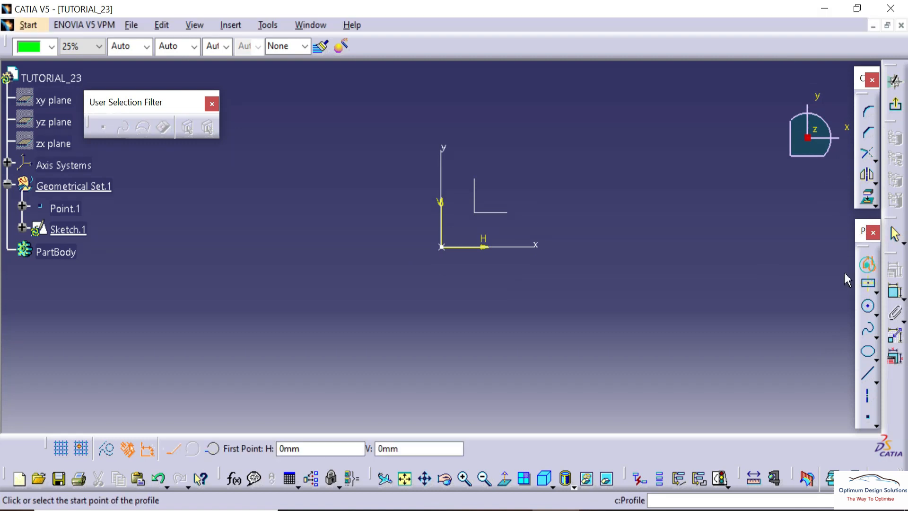
pyautogui.click(389, 246)
pyautogui.moveTo(390, 246); pyautogui.dragTo(573, 338, button='middle')
pyautogui.click(571, 247)
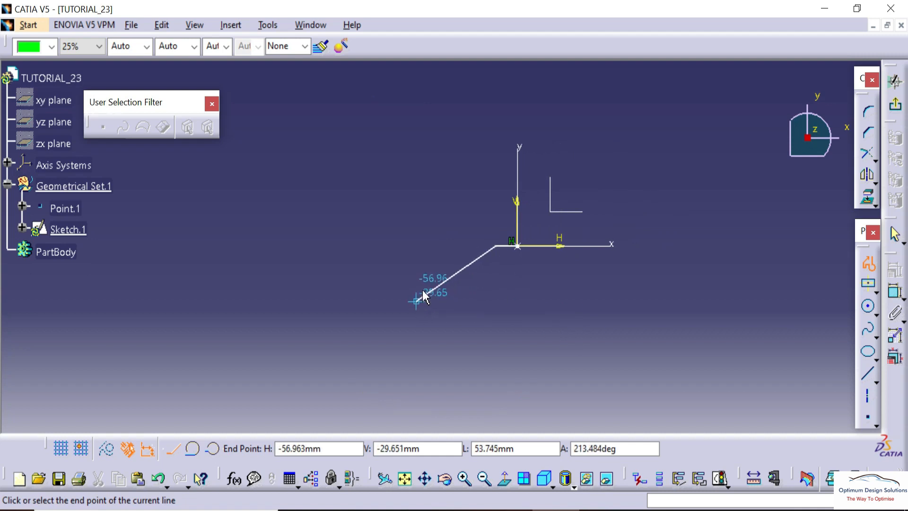
pyautogui.click(374, 292)
pyautogui.click(362, 324)
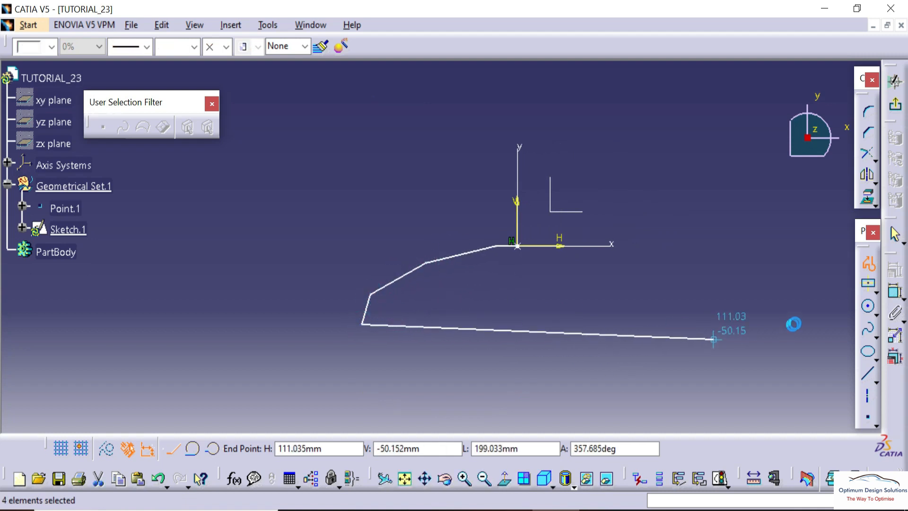
pyautogui.click(895, 292)
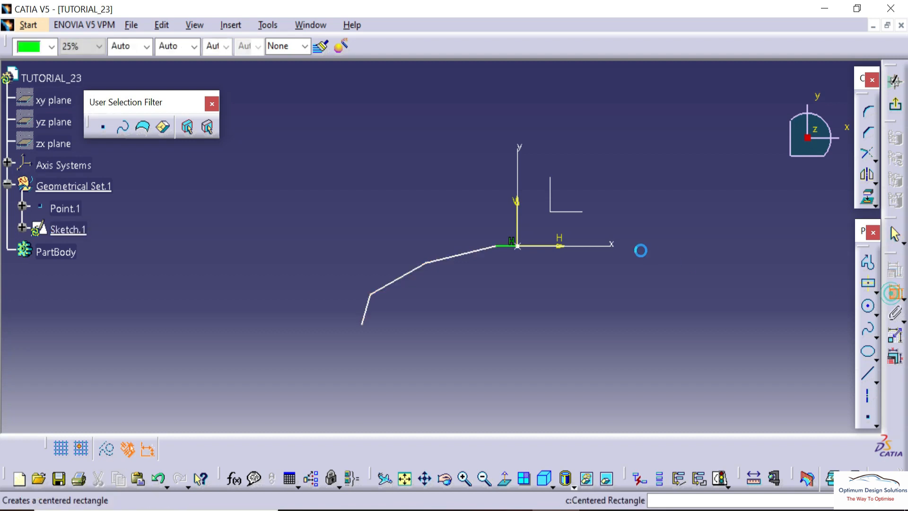
pyautogui.click(516, 225)
pyautogui.click(500, 246)
pyautogui.press('Escape')
pyautogui.press('Escape')
# - Dimension the horizontal distances of the profile's first three vertices from the vertical axis
pyautogui.click(895, 294)
pyautogui.moveTo(591, 283); pyautogui.dragTo(594, 237, button='middle')
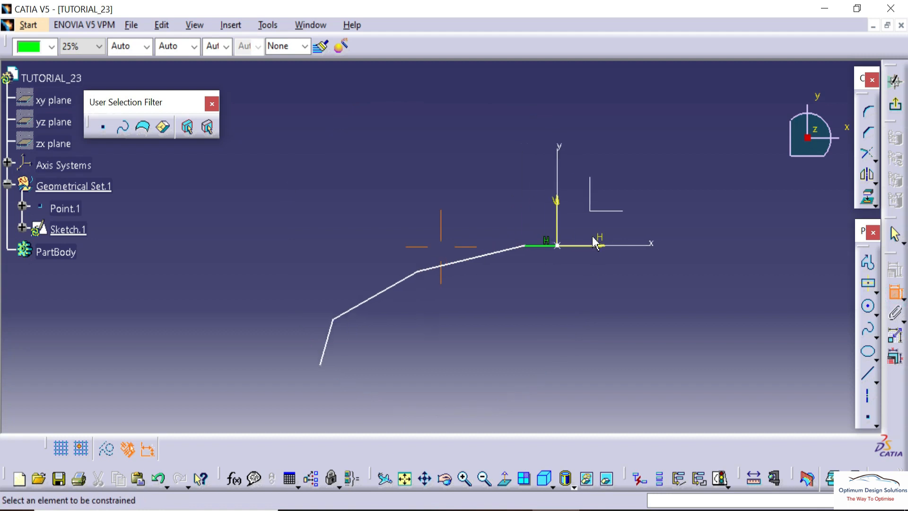
pyautogui.click(564, 204)
pyautogui.click(531, 205)
pyautogui.click(417, 272)
pyautogui.click(548, 197)
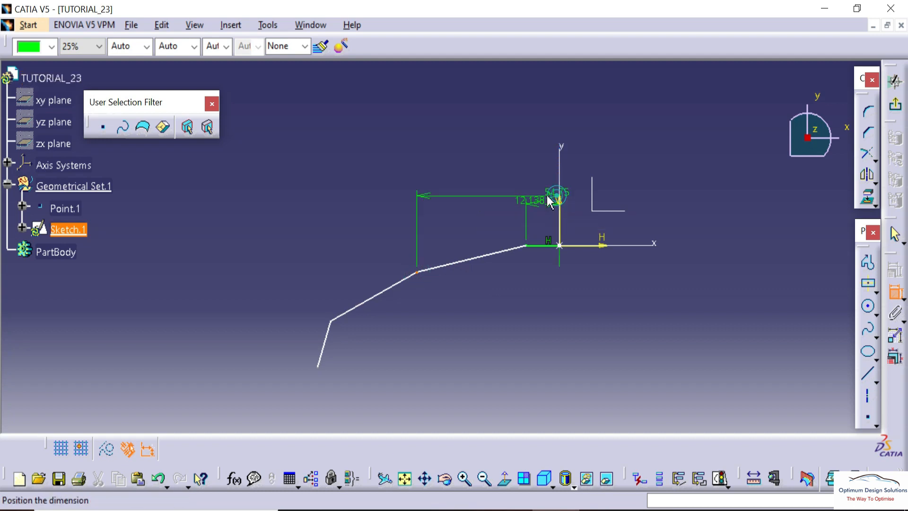
pyautogui.click(475, 168)
pyautogui.click(331, 321)
pyautogui.click(566, 202)
pyautogui.click(496, 133)
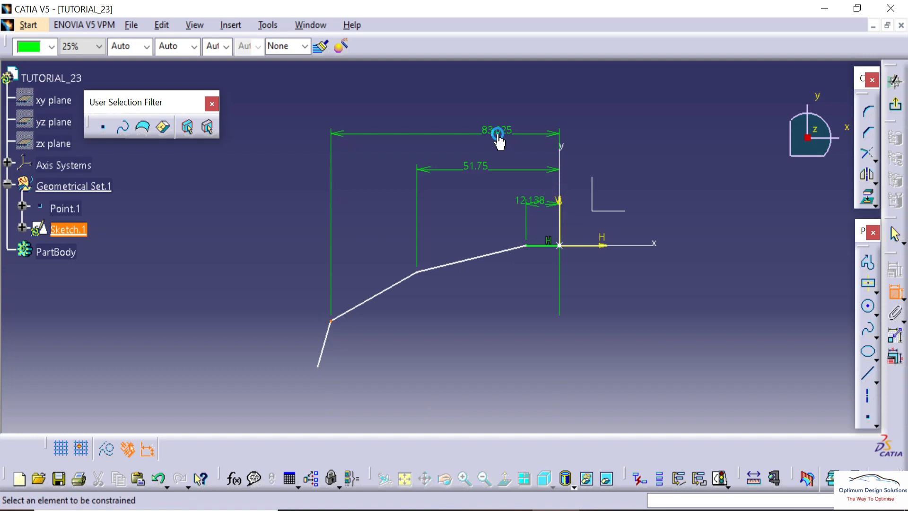
# - Dimension the angle between the steep end segment of the profile and the vertical axis
pyautogui.click(321, 354)
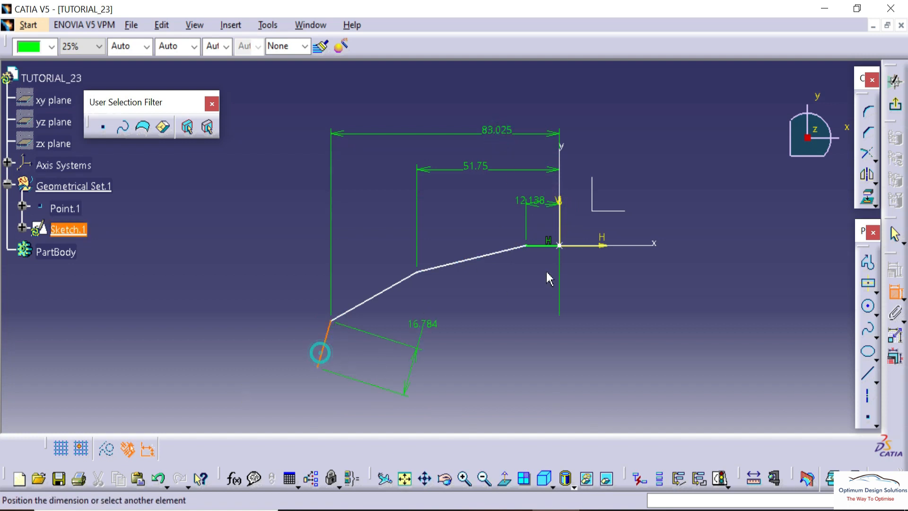
pyautogui.click(562, 202)
pyautogui.click(433, 382)
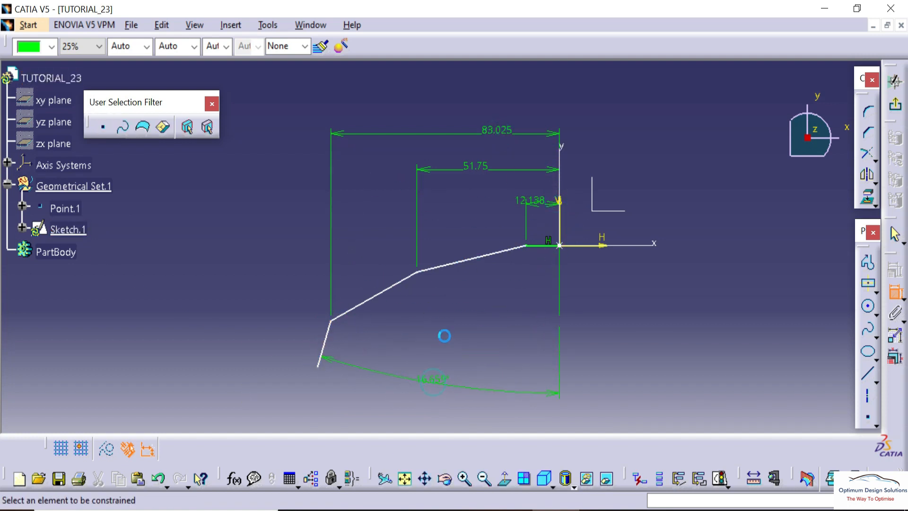
# - Set the third vertex's horizontal distance from the vertical axis to 100 mm
pyautogui.doubleClick(494, 136)
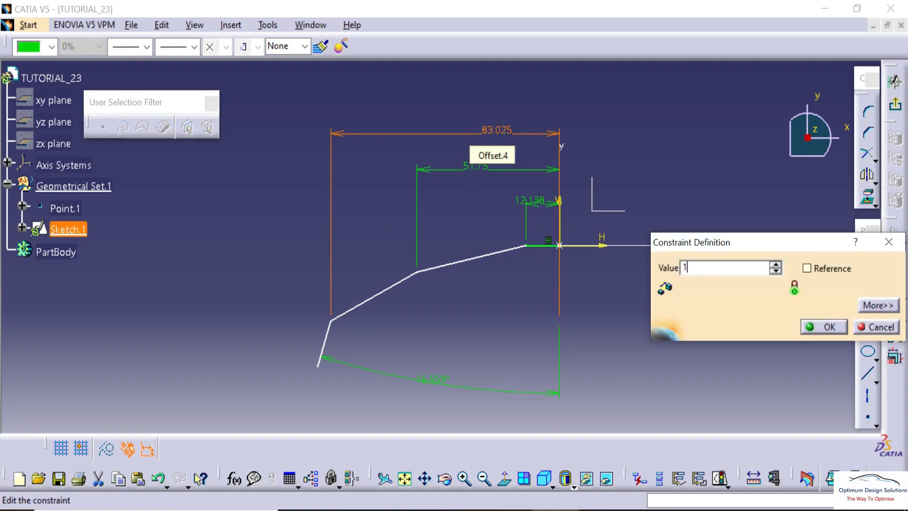
pyautogui.write('100')
pyautogui.press('Return')
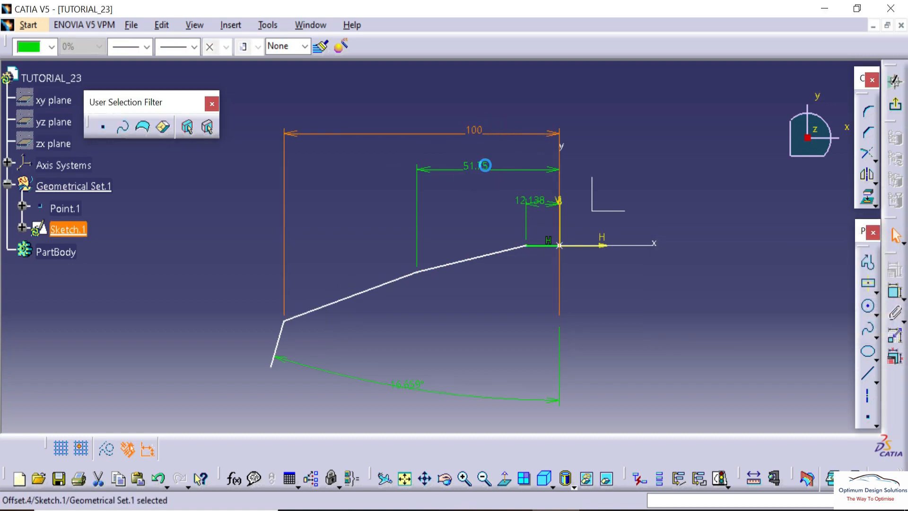
# - Set the horizontal distances from the vertical axis to 800 mm for the second vertex and 1000 mm for the third
pyautogui.doubleClick(485, 165)
pyautogui.press('Return')
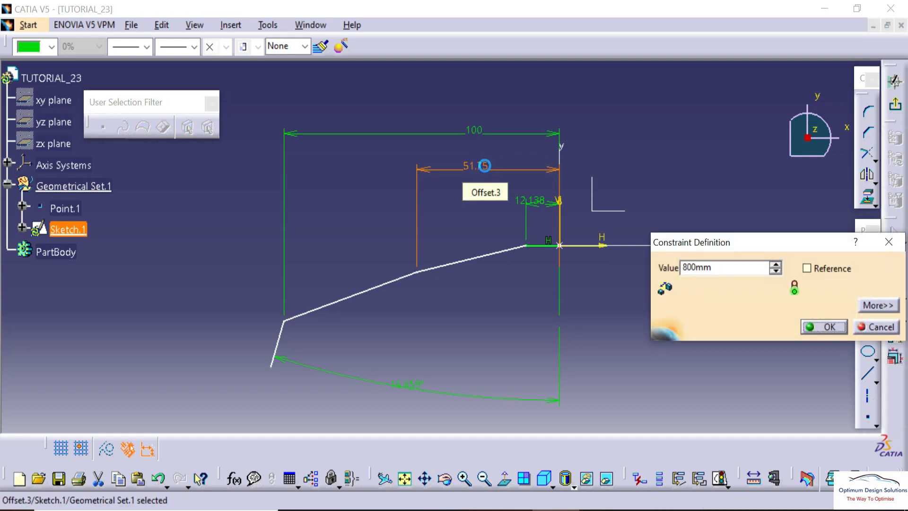
pyautogui.doubleClick(481, 135)
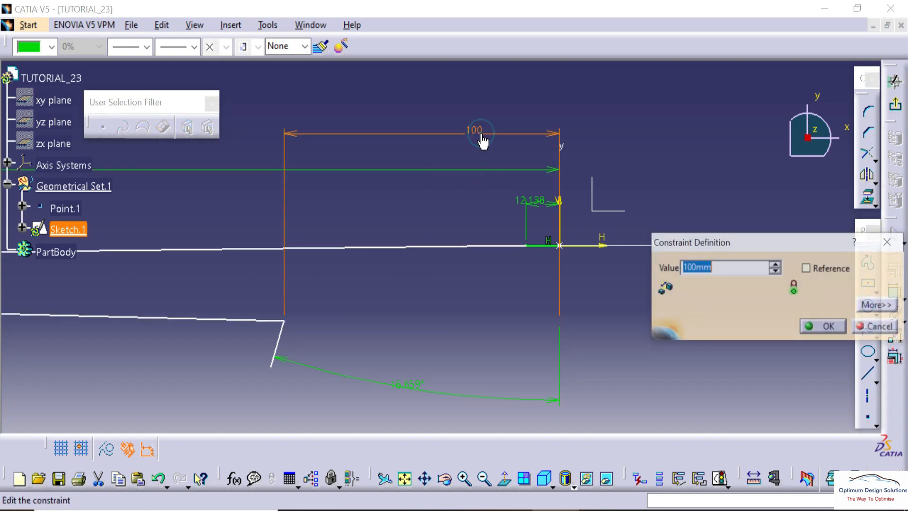
pyautogui.write('100')
pyautogui.press('Return')
# - Set the first vertex's horizontal distance from the vertical axis to 150 mm
pyautogui.moveTo(467, 209); pyautogui.dragTo(468, 398, button='middle')
pyautogui.moveTo(454, 251)
pyautogui.mouseDown(button='middle')
pyautogui.moveTo(456, 204)
pyautogui.moveTo(510, 84)
pyautogui.mouseUp(button='middle')
pyautogui.doubleClick(529, 86)
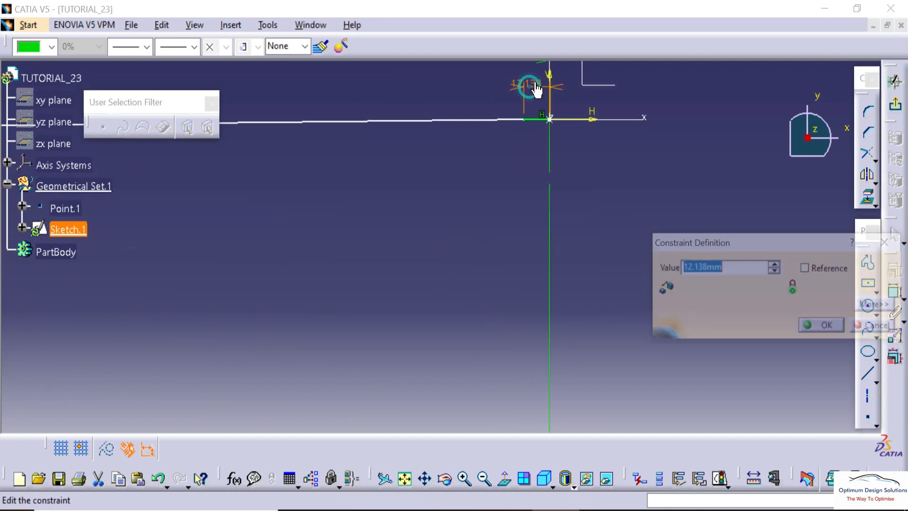
pyautogui.write('150')
pyautogui.press('Return')
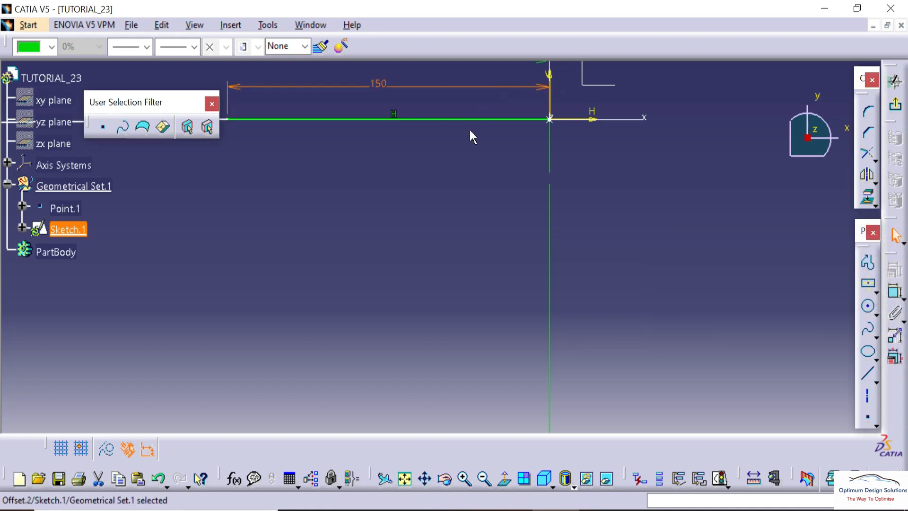
# - Dimension the vertical offset of the profile's second vertex from the horizontal axis
pyautogui.moveTo(439, 248)
pyautogui.mouseDown(button='middle')
pyautogui.moveTo(455, 296)
pyautogui.moveTo(600, 314)
pyautogui.mouseUp(button='middle')
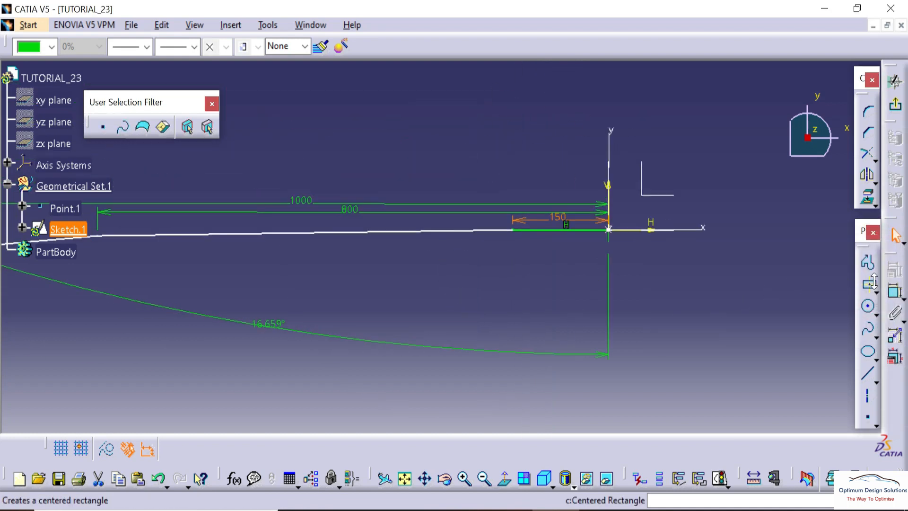
pyautogui.click(895, 292)
pyautogui.moveTo(227, 216); pyautogui.dragTo(426, 252, button='middle')
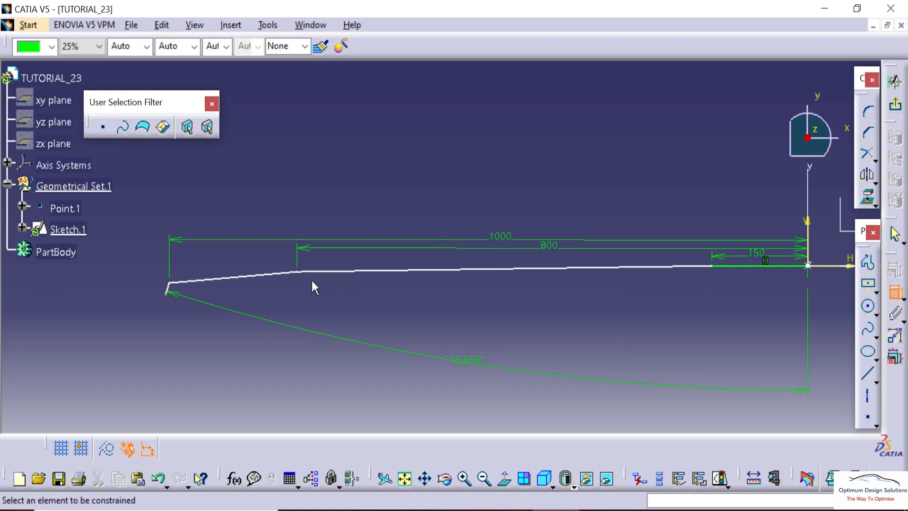
pyautogui.click(299, 273)
pyautogui.moveTo(677, 321); pyautogui.dragTo(523, 297, button='middle')
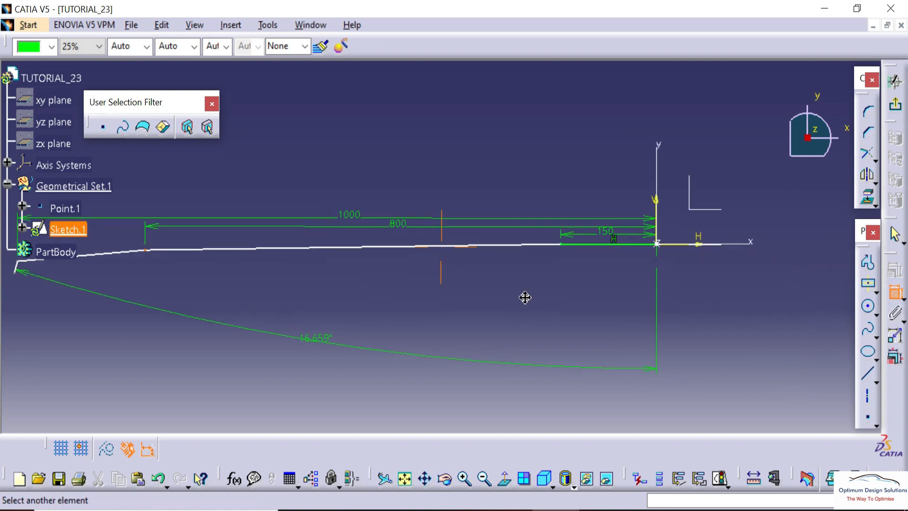
pyautogui.click(694, 240)
pyautogui.click(768, 238)
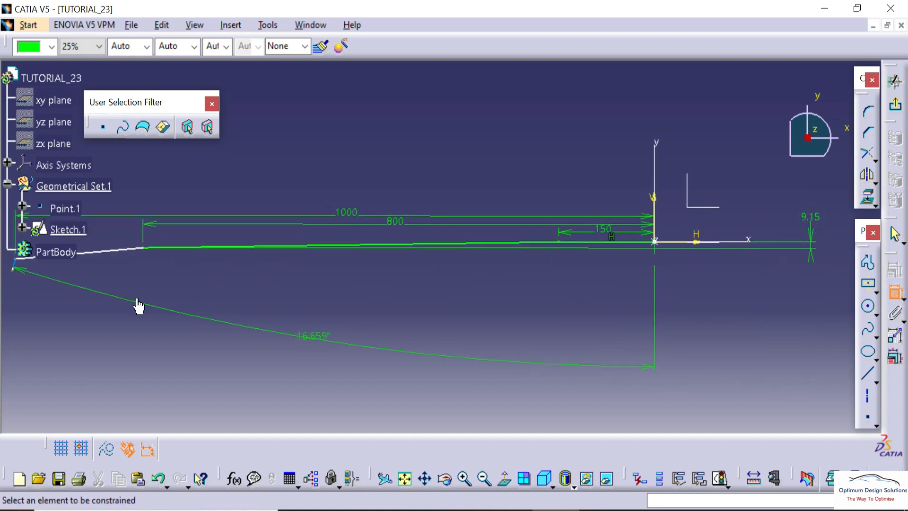
# - Dimension the vertical offsets of the profile's third vertex and lower end point from the horizontal axis
pyautogui.moveTo(137, 300); pyautogui.dragTo(304, 335, button='middle')
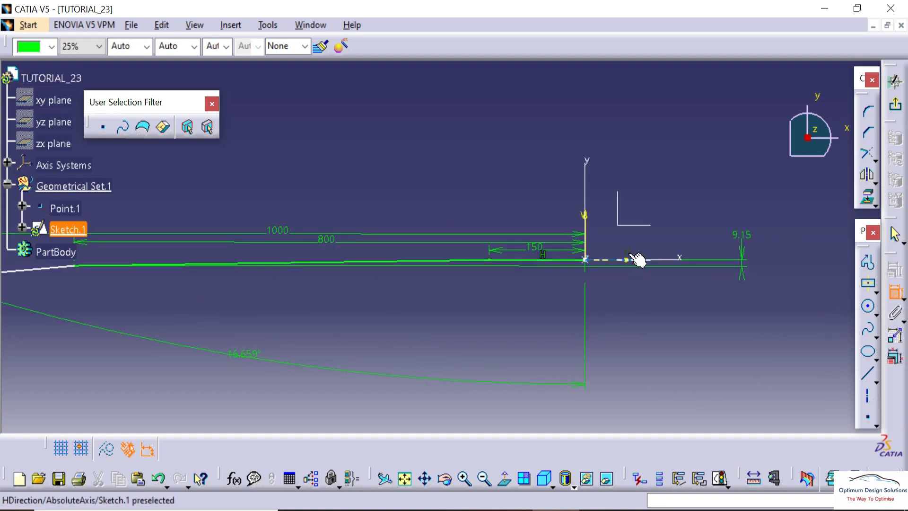
pyautogui.click(636, 259)
pyautogui.click(794, 226)
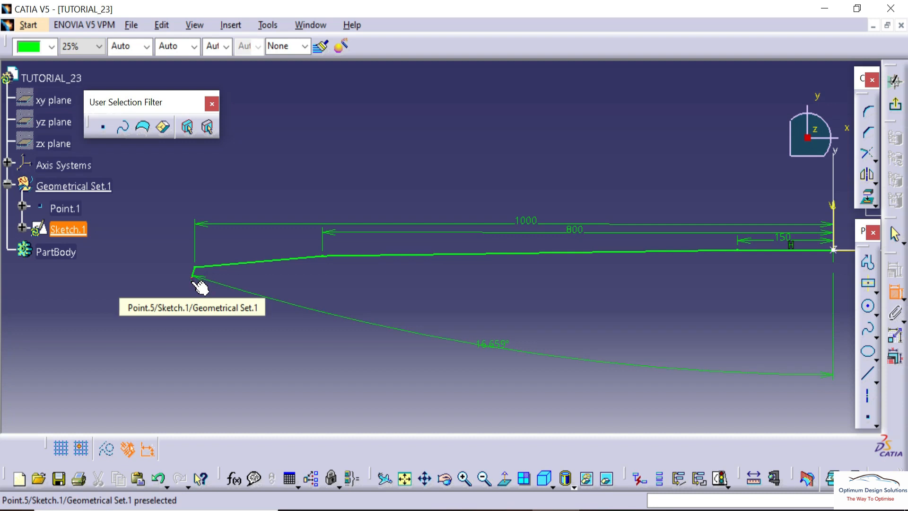
pyautogui.click(195, 283)
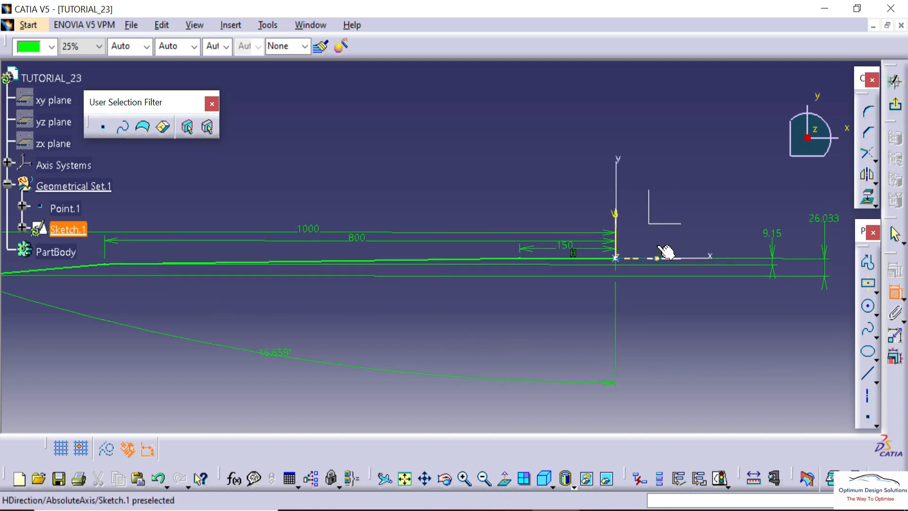
pyautogui.click(662, 255)
pyautogui.click(695, 325)
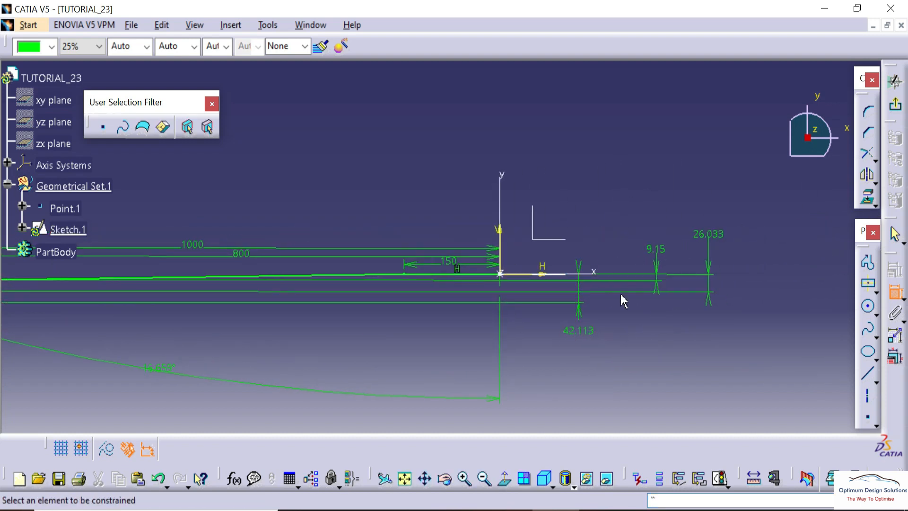
# - Set the vertical offsets from the horizontal axis to 350 mm for the profile's end point and 200 mm for the third vertex
pyautogui.doubleClick(586, 333)
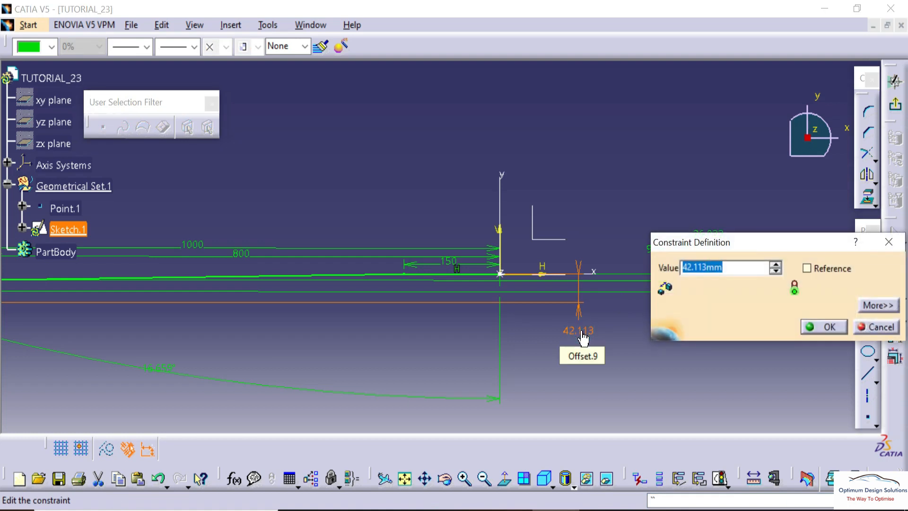
pyautogui.press('Return')
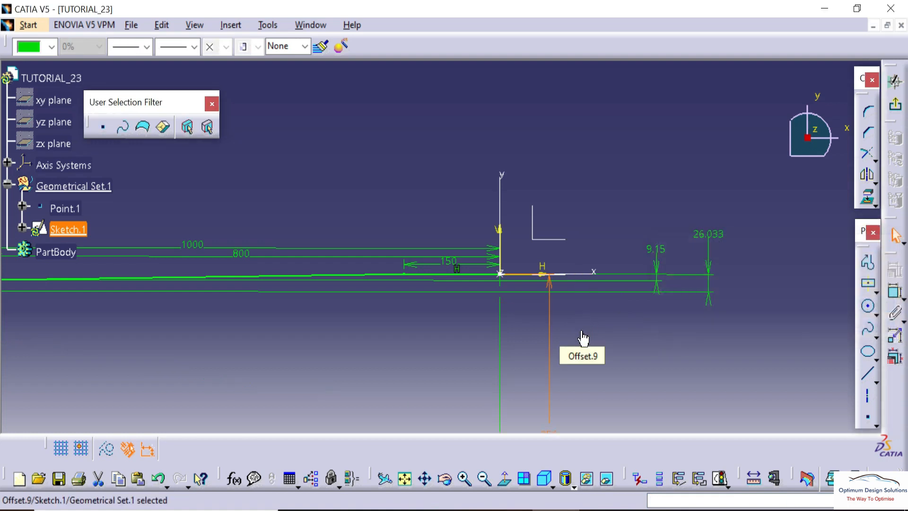
pyautogui.click(655, 250)
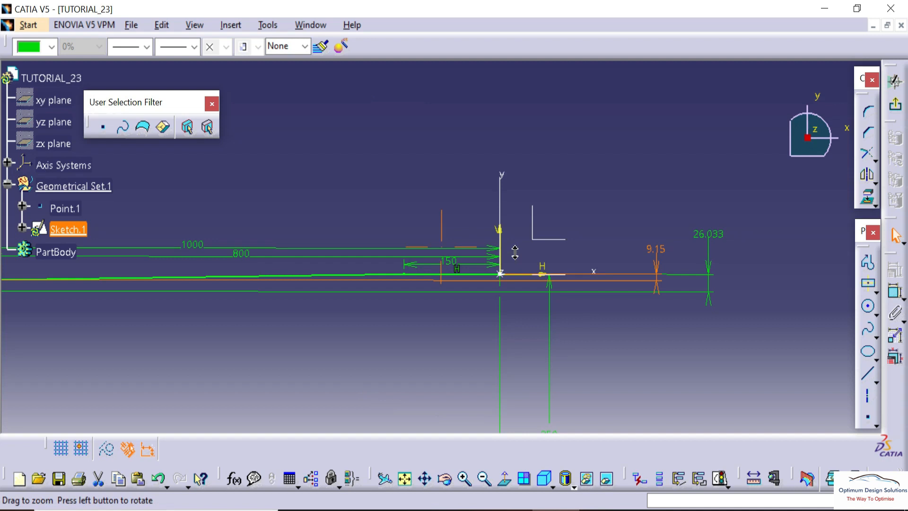
pyautogui.moveTo(513, 251); pyautogui.dragTo(520, 290, button='middle')
pyautogui.doubleClick(636, 237)
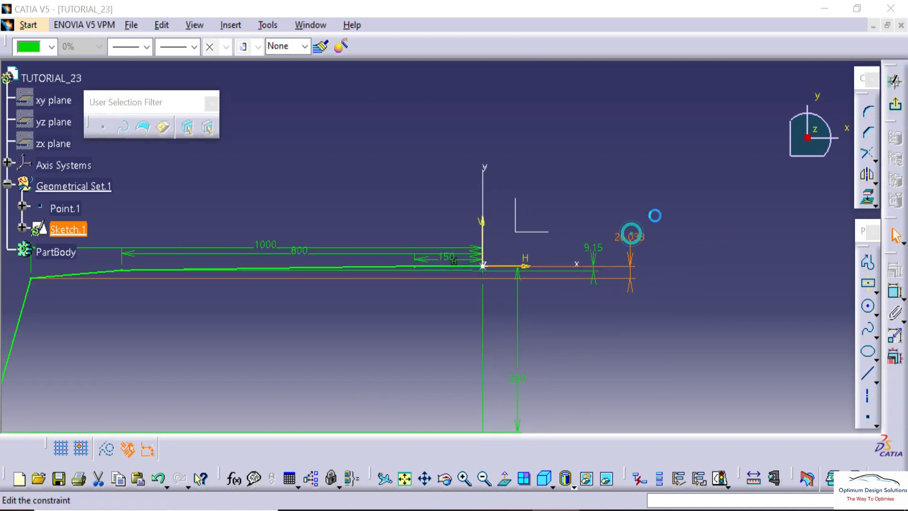
pyautogui.write('200')
pyautogui.press('Return')
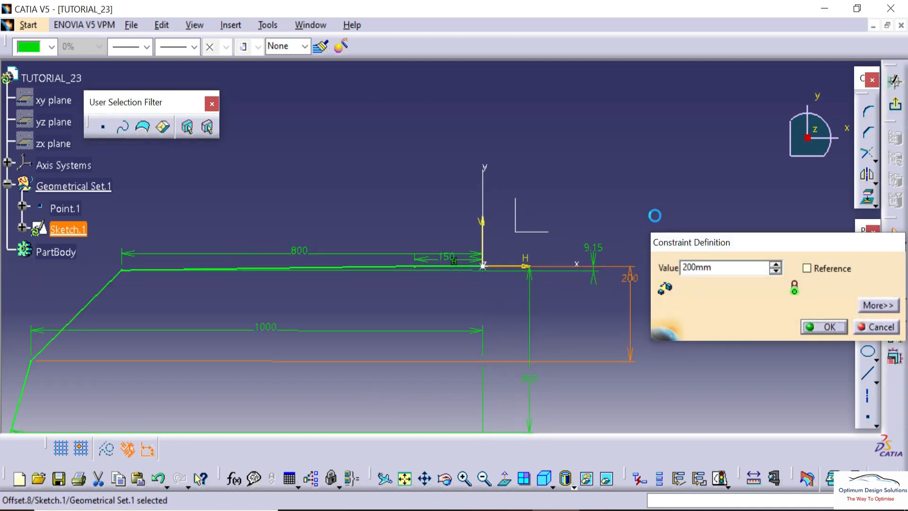
# - Set the second vertex's vertical offset from the horizontal axis to 100 mm
pyautogui.doubleClick(590, 252)
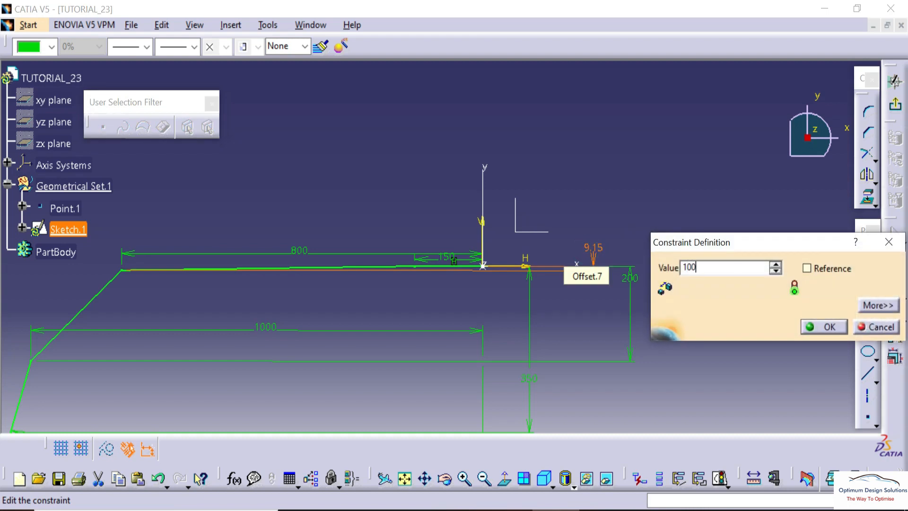
pyautogui.press('Return')
pyautogui.moveTo(404, 224)
pyautogui.keyDown('ctrl'); pyautogui.mouseDown(button='middle')
pyautogui.moveTo(399, 252)
pyautogui.moveTo(471, 213)
pyautogui.mouseUp(button='middle'); pyautogui.keyUp('ctrl')
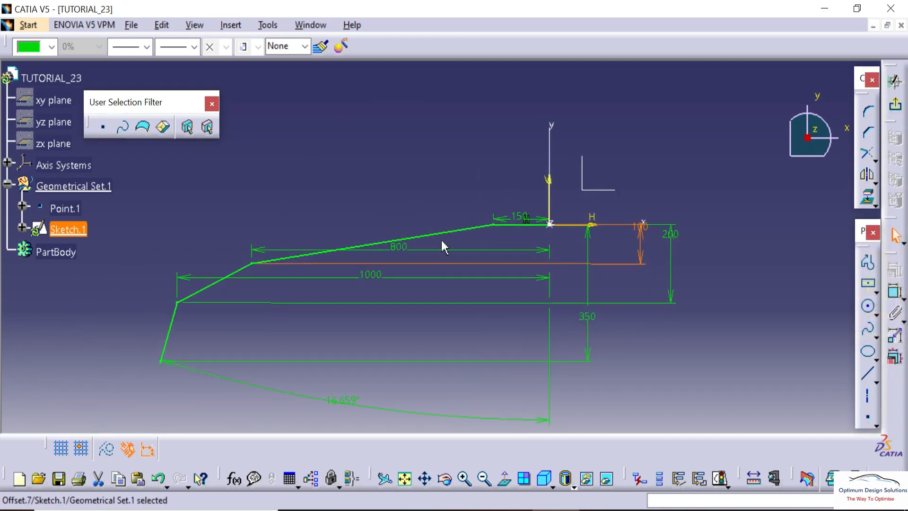
# - Move the 800 mm and 1000 mm dimensions above the profile and the 350 mm dimension outward, clear of the other vertical offsets
pyautogui.click(366, 171)
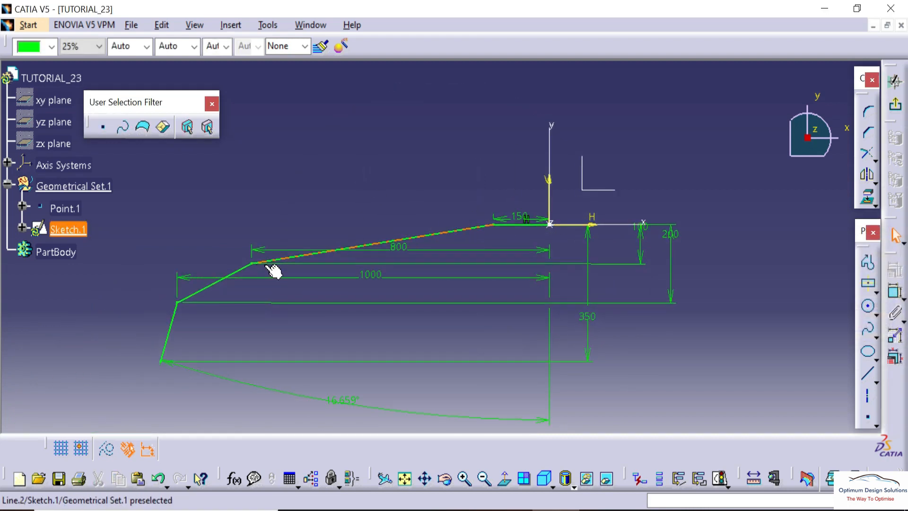
pyautogui.click(399, 248)
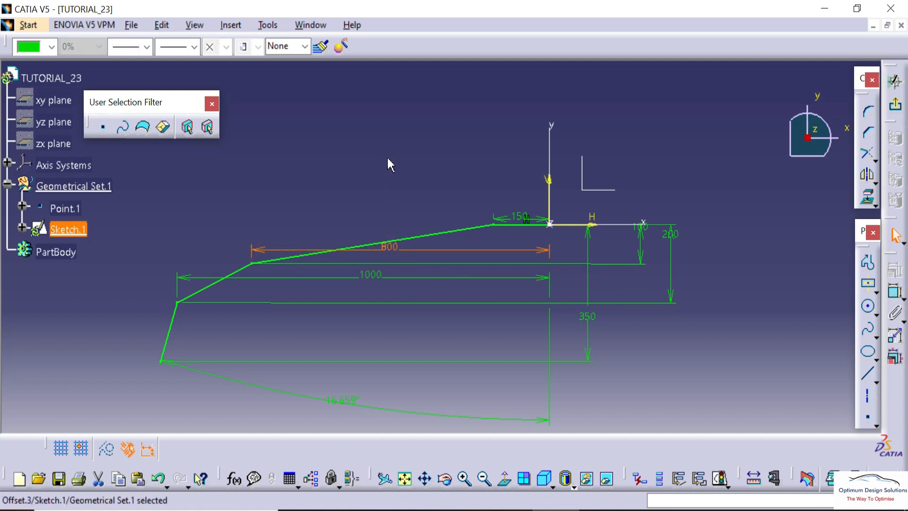
pyautogui.moveTo(536, 250)
pyautogui.mouseDown()
pyautogui.moveTo(516, 162)
pyautogui.moveTo(518, 178)
pyautogui.mouseUp()
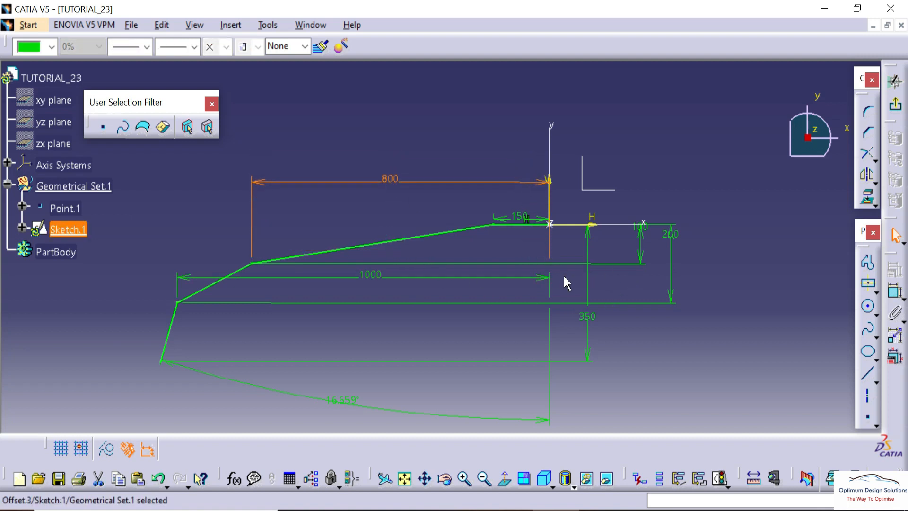
pyautogui.moveTo(555, 285); pyautogui.dragTo(535, 174)
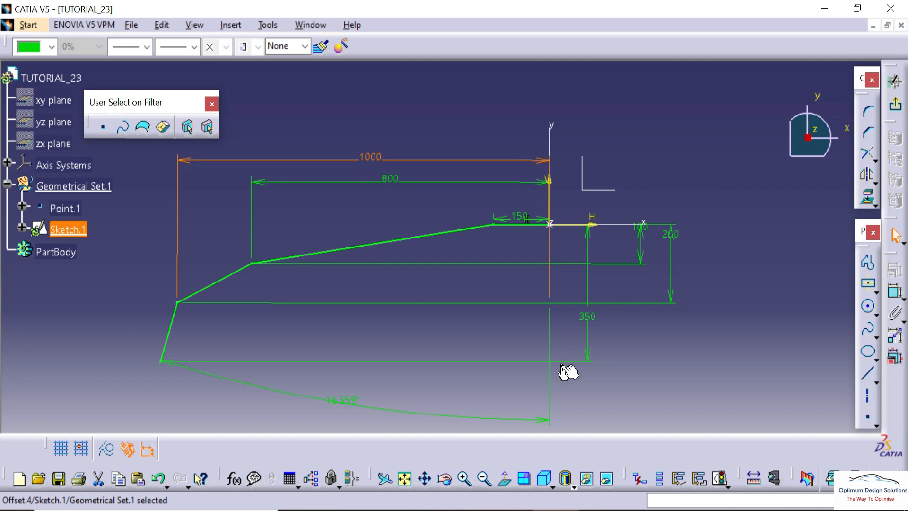
pyautogui.moveTo(591, 315); pyautogui.dragTo(747, 299)
pyautogui.moveTo(589, 235); pyautogui.dragTo(740, 236)
pyautogui.click(664, 233)
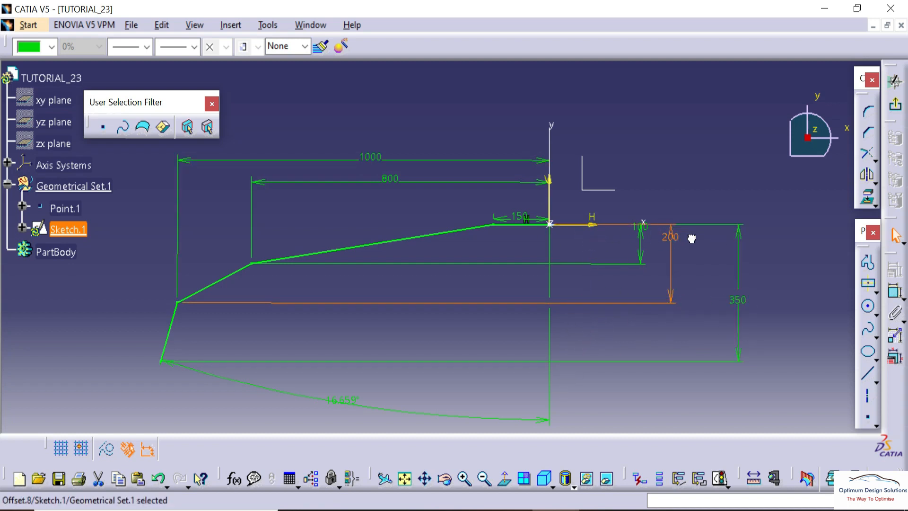
# - Try a vertical offset of 150 mm for the second vertex and restore it to 100 mm
pyautogui.doubleClick(639, 236)
pyautogui.write('1')
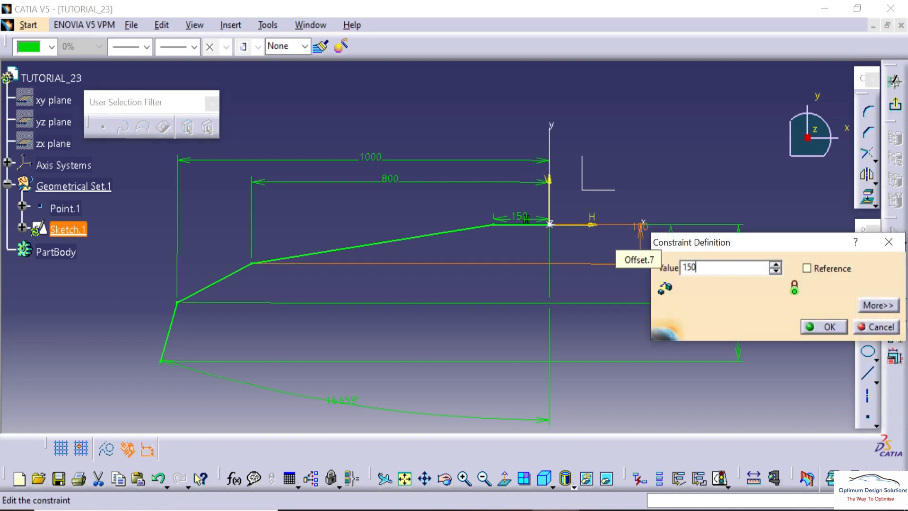
pyautogui.write('50')
pyautogui.press('Return')
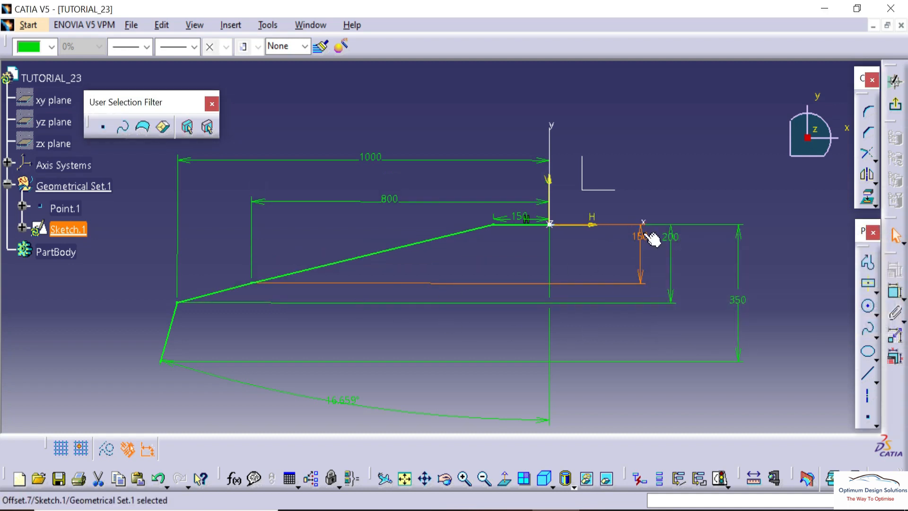
pyautogui.doubleClick(641, 245)
pyautogui.write('100')
pyautogui.press('Return')
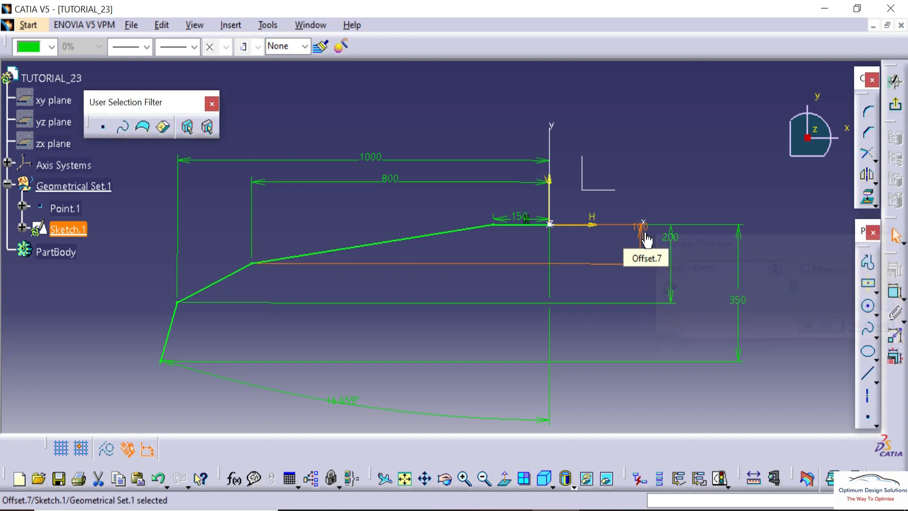
# - Try a horizontal distance of 200 mm for the first vertex and restore it to 150 mm
pyautogui.doubleClick(518, 217)
pyautogui.write('2')
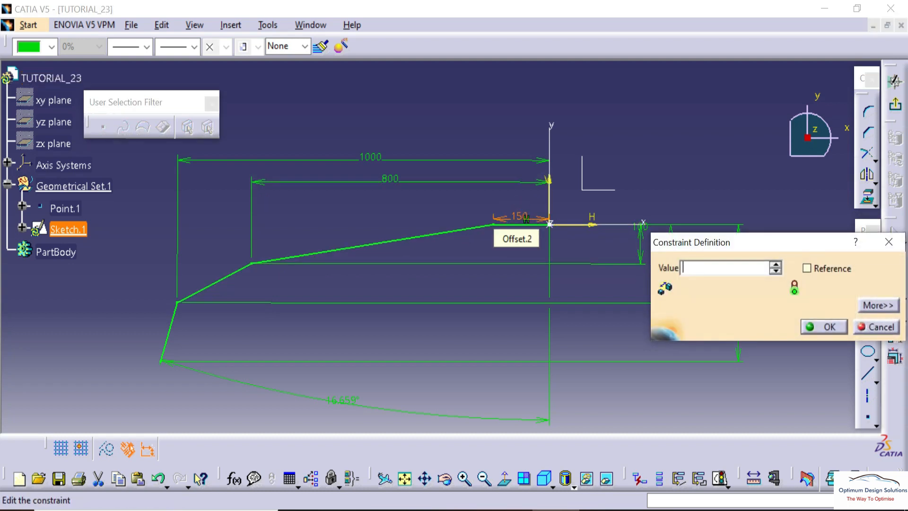
pyautogui.write('00')
pyautogui.press('Return')
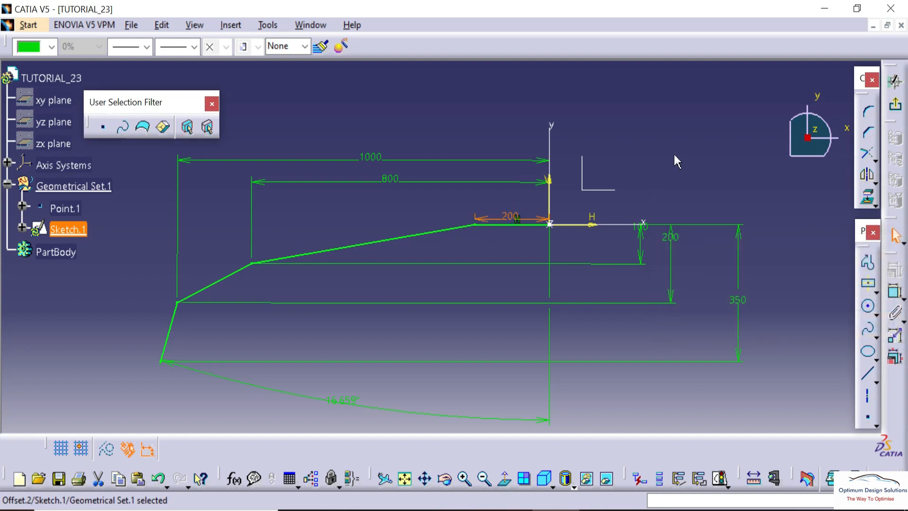
pyautogui.doubleClick(505, 219)
pyautogui.write('150mm')
pyautogui.press('Return')
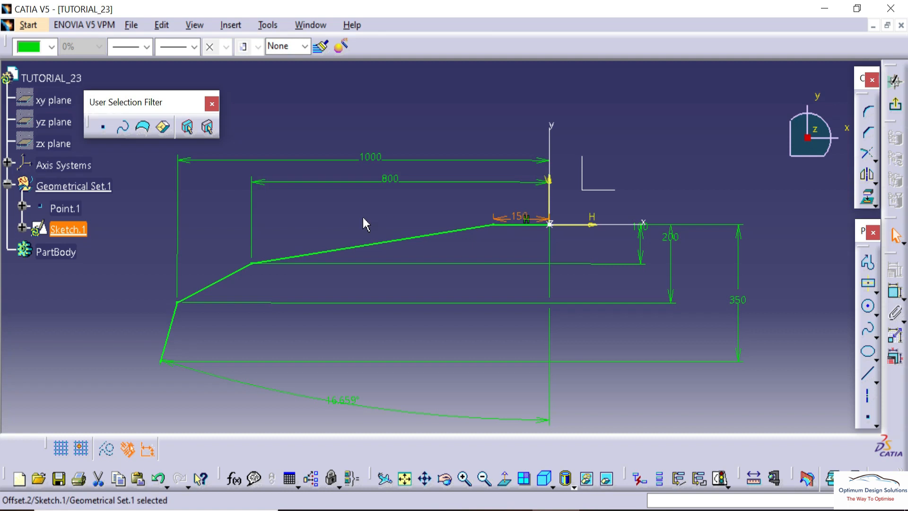
# - Set the end point's vertical offset from the horizontal axis to 250 mm
pyautogui.doubleClick(670, 238)
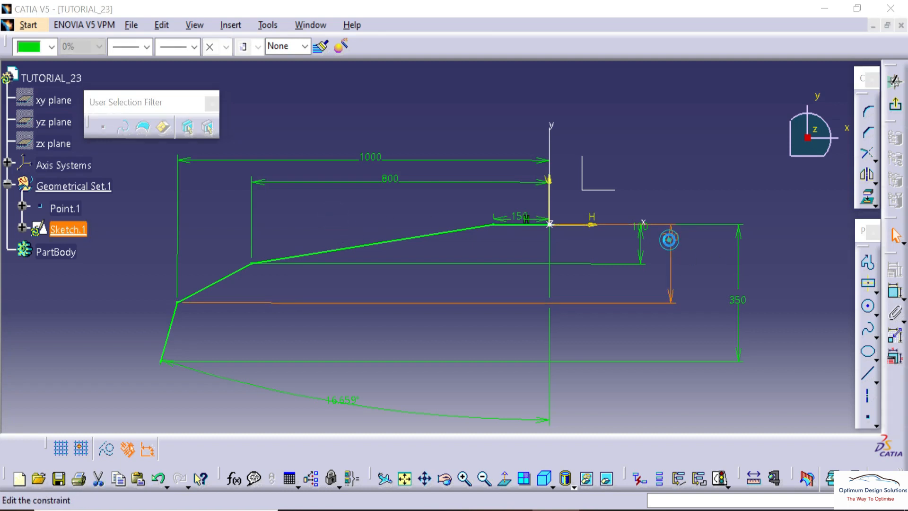
pyautogui.click(889, 241)
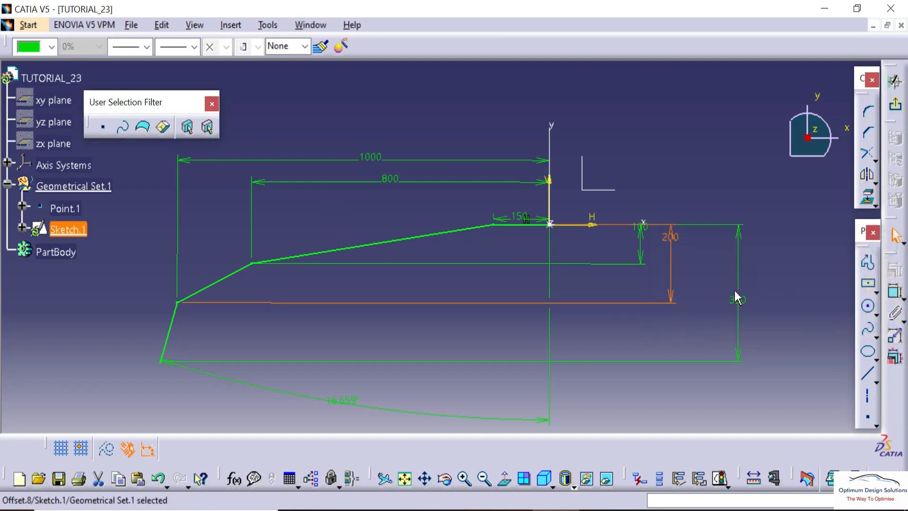
pyautogui.doubleClick(736, 294)
pyautogui.write('250')
pyautogui.press('Return')
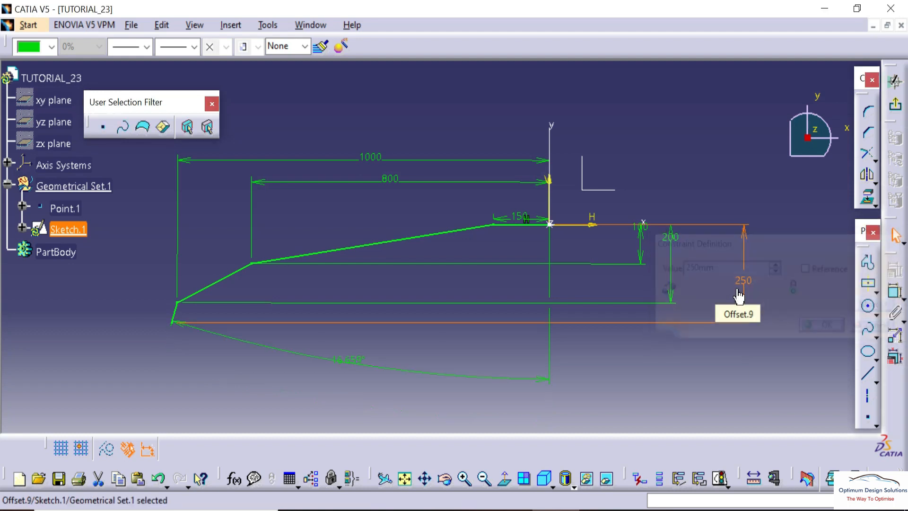
pyautogui.click(676, 179)
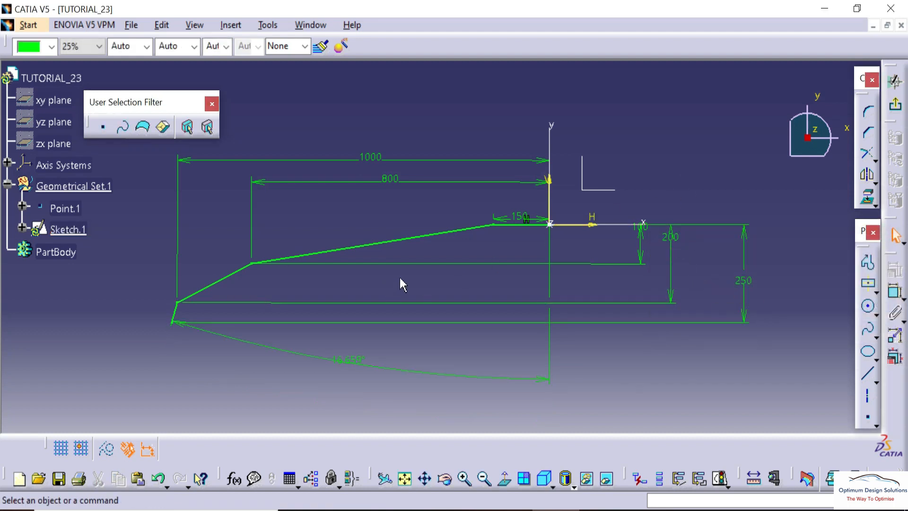
# - Set the third vertex's vertical offset from the horizontal axis to 150 mm
pyautogui.doubleClick(676, 244)
pyautogui.write('150')
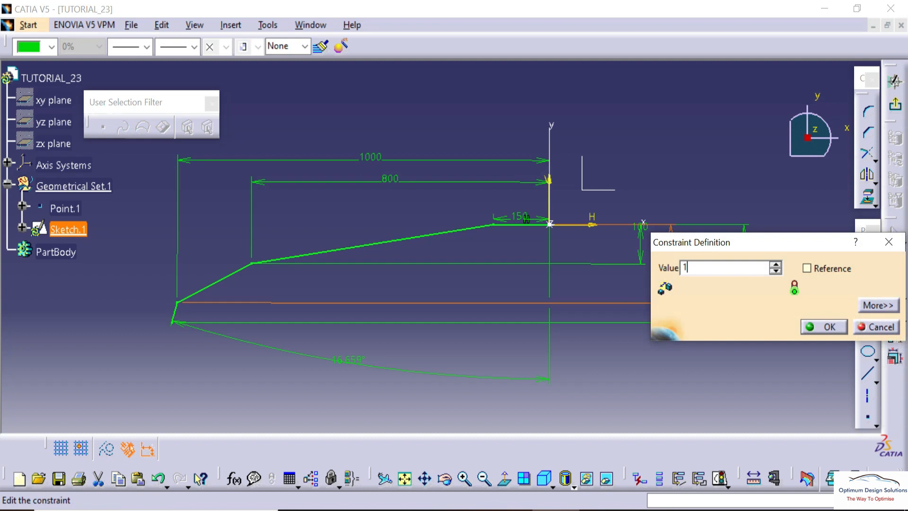
pyautogui.press('Return')
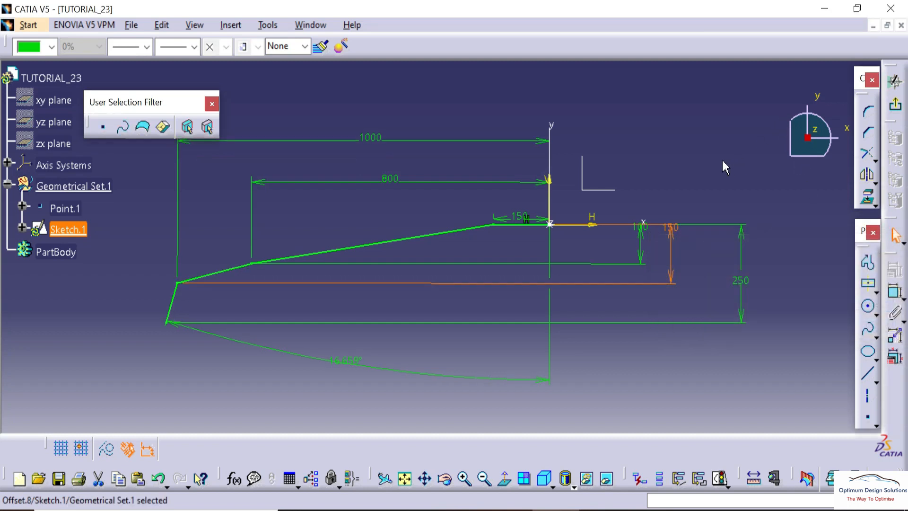
pyautogui.click(701, 156)
# - Set the last segment's angle to the vertical axis to 15 degrees and exit the sketch
pyautogui.doubleClick(345, 360)
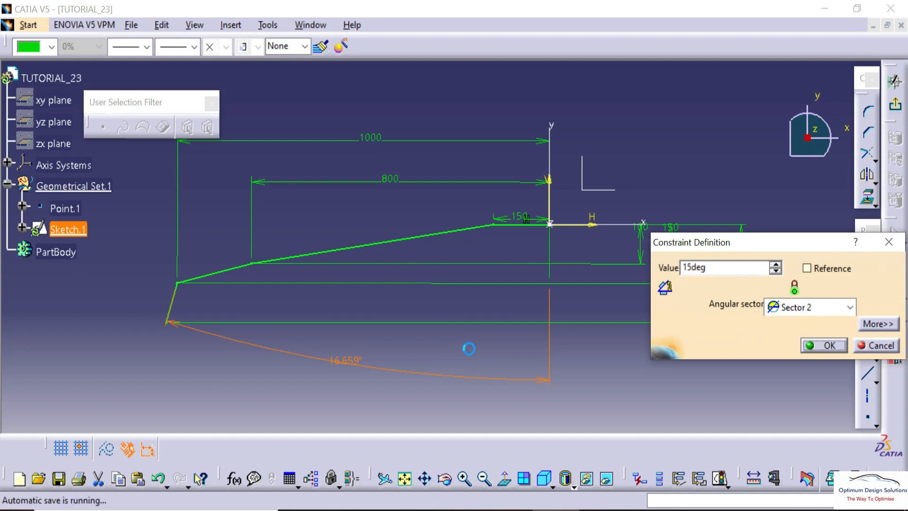
pyautogui.write('15deg')
pyautogui.press('Return')
pyautogui.click(376, 354)
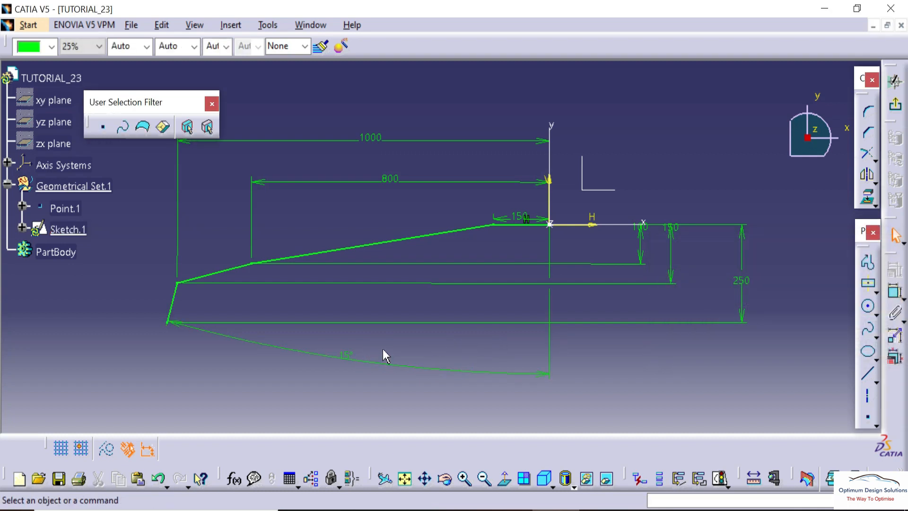
pyautogui.click(894, 105)
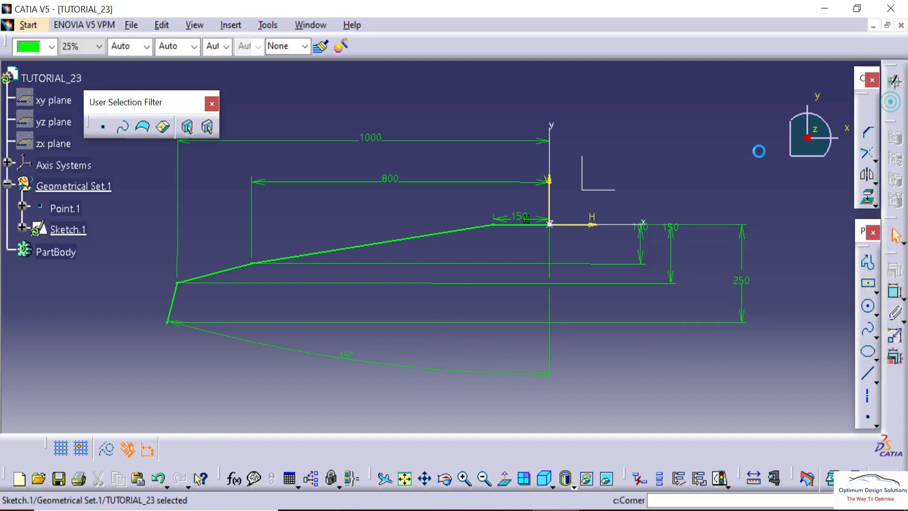
# - Start a positioned sketch on the YZ plane of the axis system
pyautogui.click(458, 240)
pyautogui.moveTo(459, 240)
pyautogui.mouseDown(button='middle')
pyautogui.moveTo(435, 264)
pyautogui.moveTo(422, 251)
pyautogui.moveTo(441, 269)
pyautogui.mouseUp(button='middle')
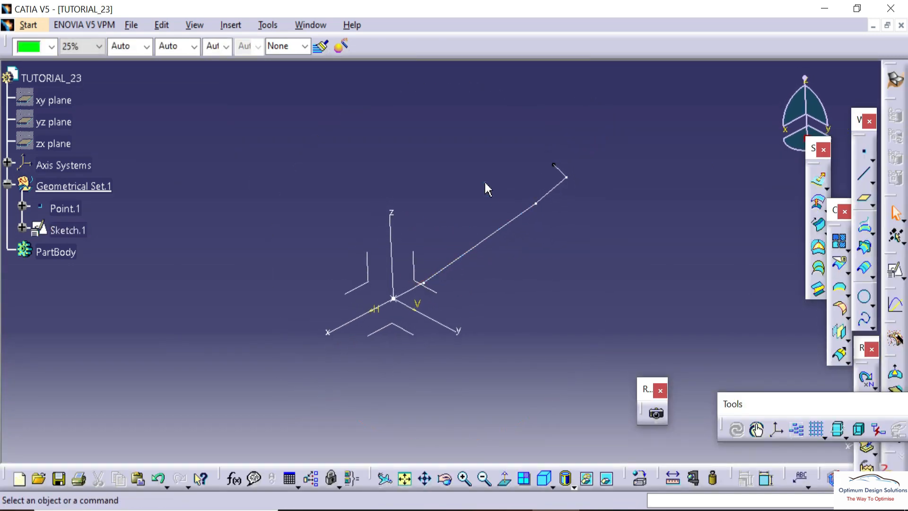
pyautogui.click(895, 270)
pyautogui.click(428, 283)
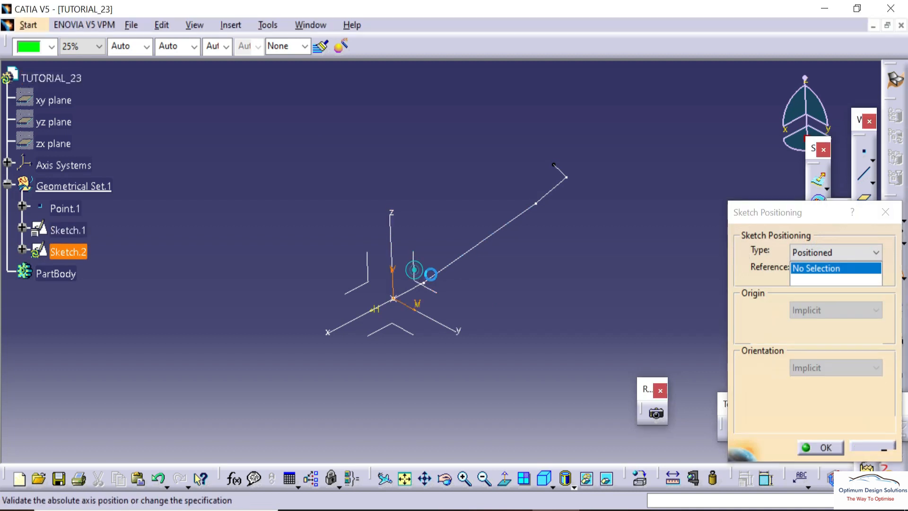
pyautogui.click(820, 448)
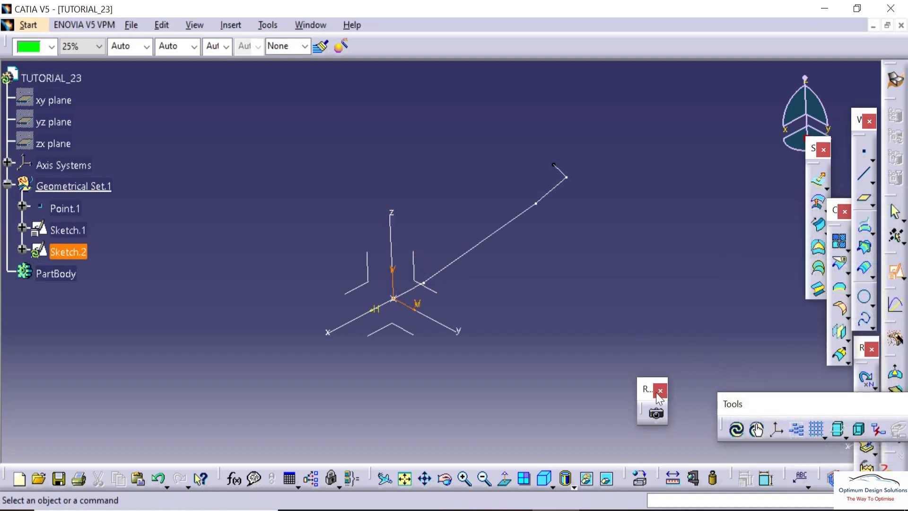
pyautogui.moveTo(436, 336); pyautogui.dragTo(569, 247, button='middle')
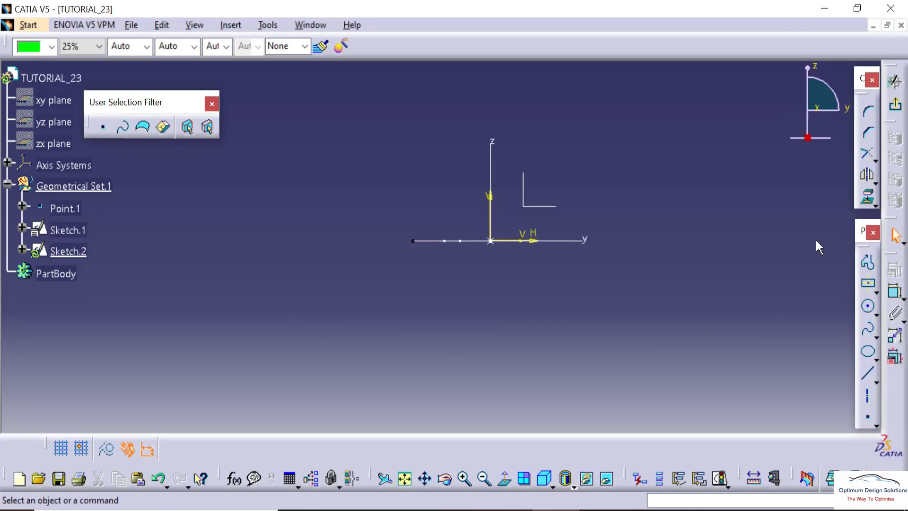
# - Sketch a vertical line about 47 mm long upward from the origin with the Profile tool
pyautogui.click(865, 273)
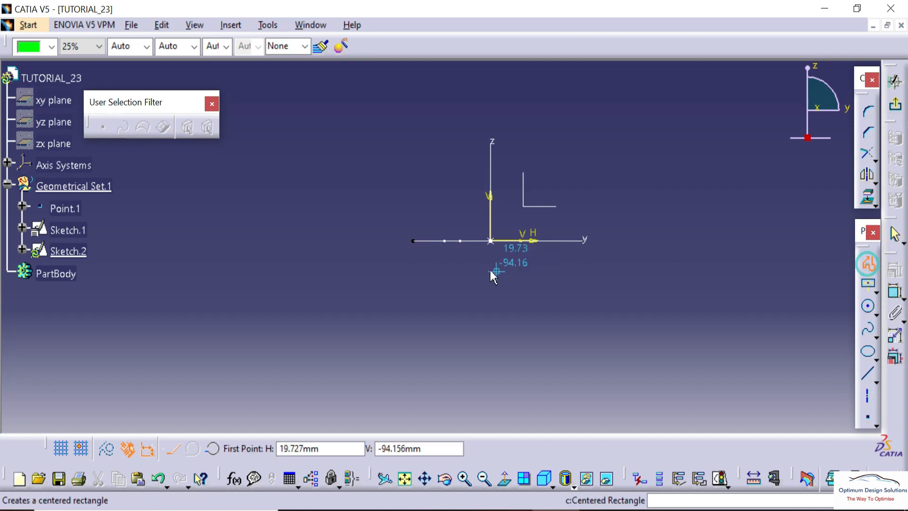
pyautogui.click(490, 240)
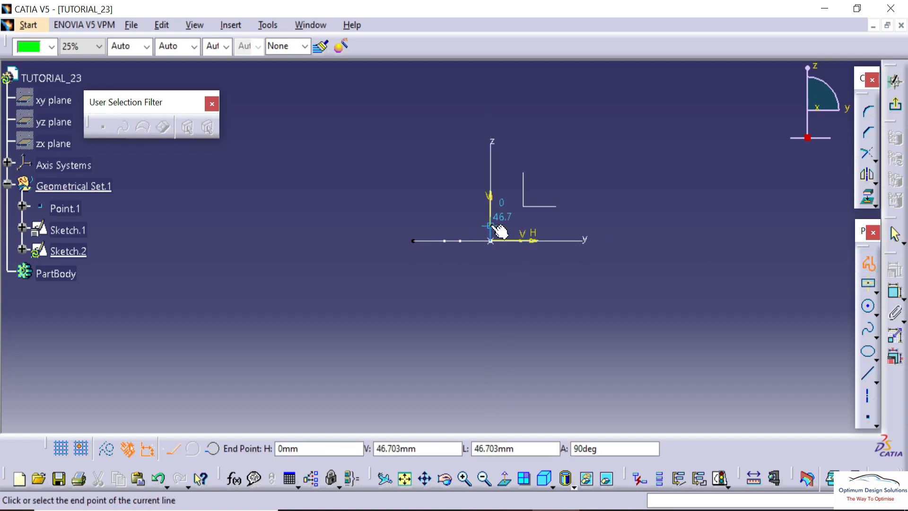
pyautogui.click(492, 225)
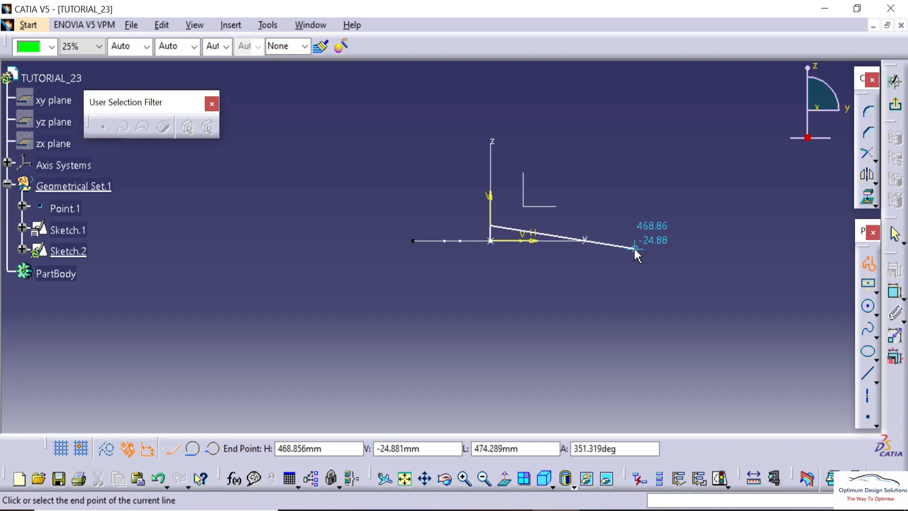
pyautogui.press('Escape')
pyautogui.middleClick(694, 223)
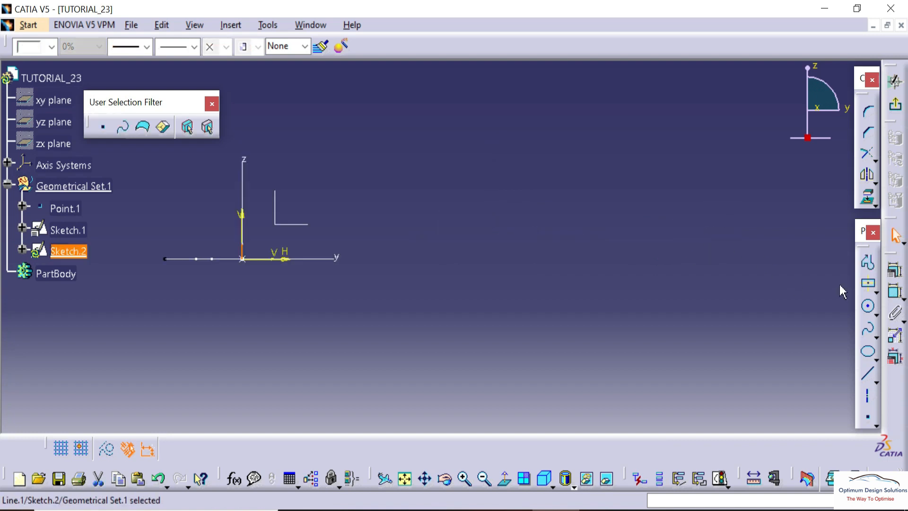
pyautogui.click(876, 314)
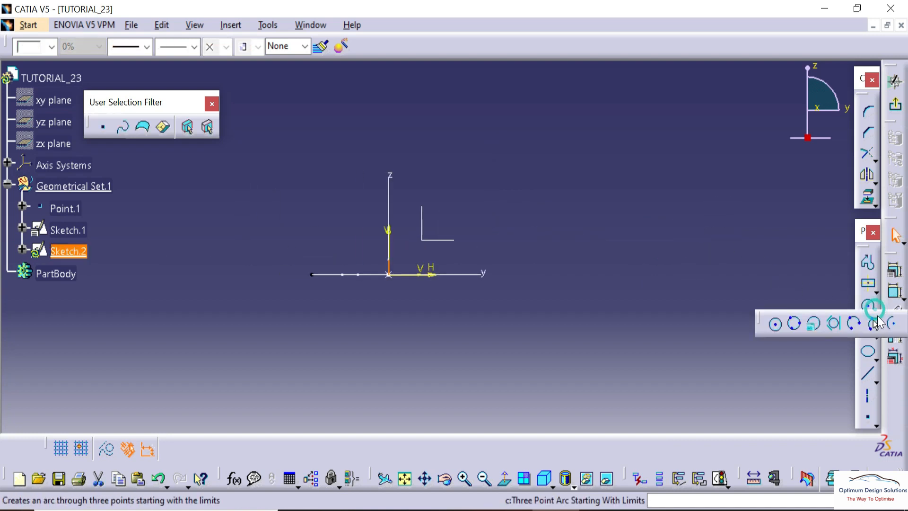
pyautogui.click(895, 324)
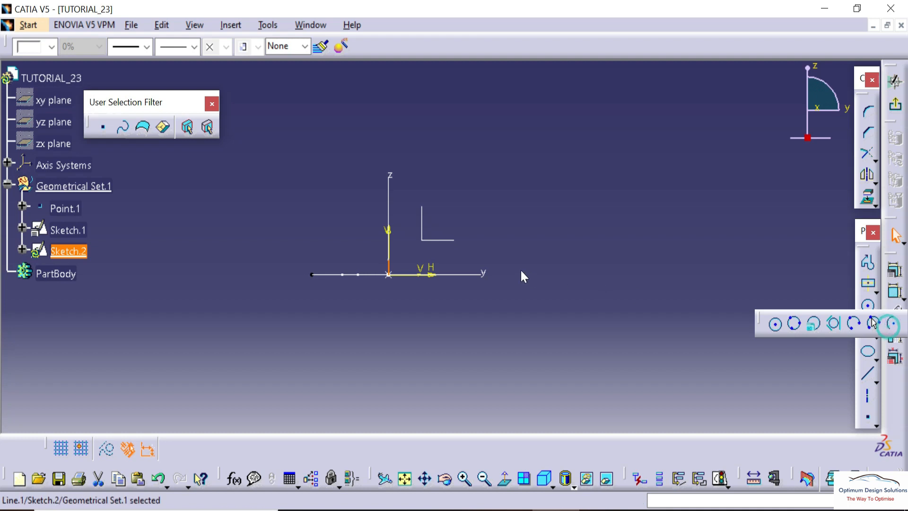
pyautogui.click(388, 259)
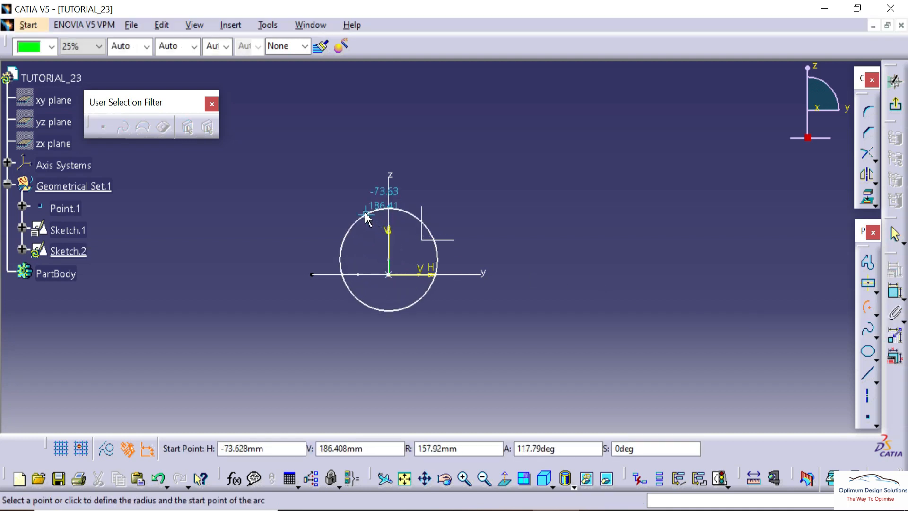
pyautogui.click(365, 215)
pyautogui.press('Escape')
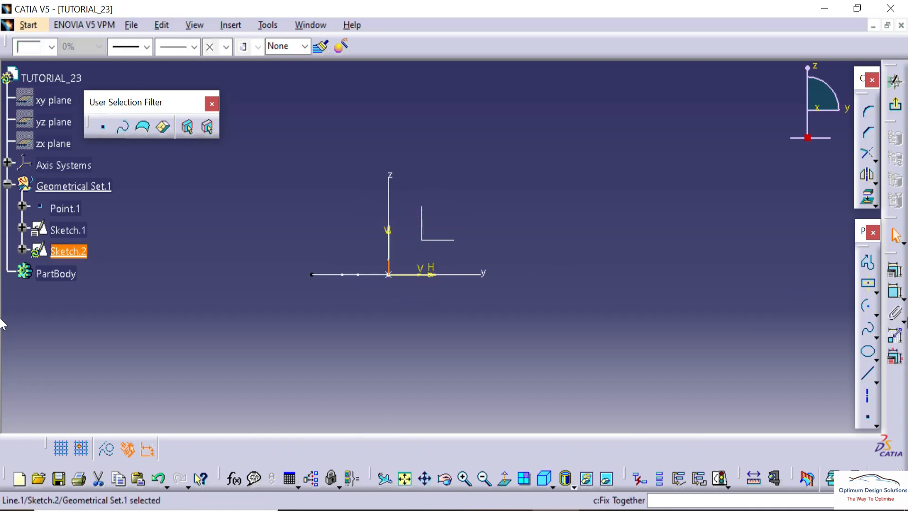
# - Draw a three-point arc with a radius of about 153 mm from the vertical line's upper end, curving up toward the negative horizontal side
pyautogui.click(875, 315)
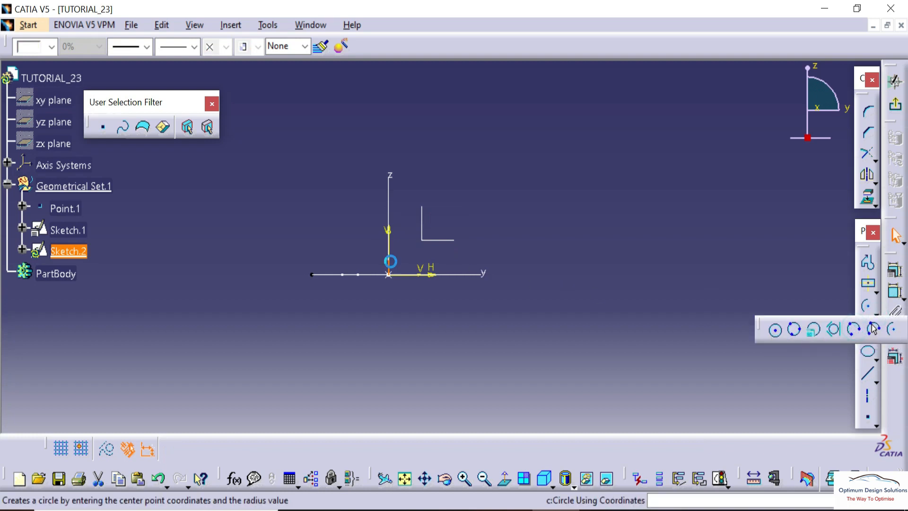
pyautogui.click(854, 329)
pyautogui.click(389, 259)
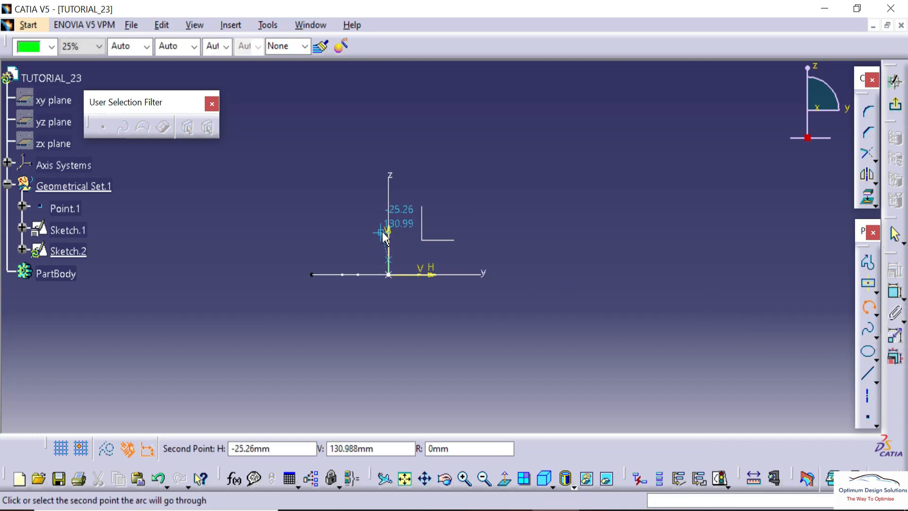
pyautogui.click(381, 232)
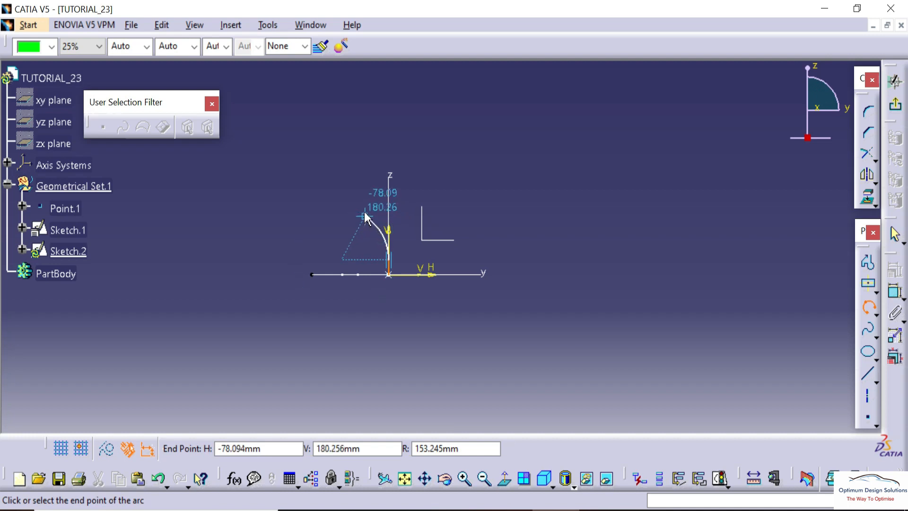
pyautogui.click(365, 213)
pyautogui.moveTo(383, 233); pyautogui.dragTo(457, 184, button='middle')
pyautogui.click(463, 234)
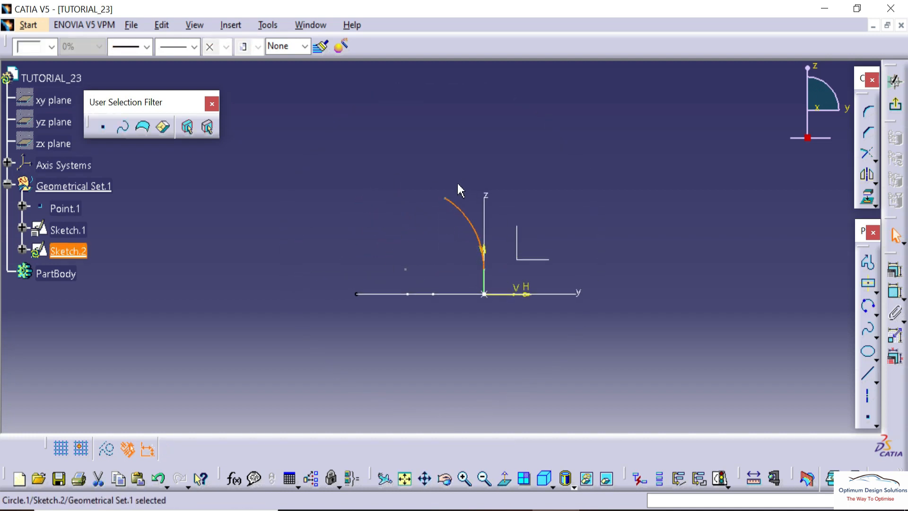
# - Flatten the arc by moving its free end point closer to the vertical axis
pyautogui.moveTo(453, 204); pyautogui.dragTo(463, 193)
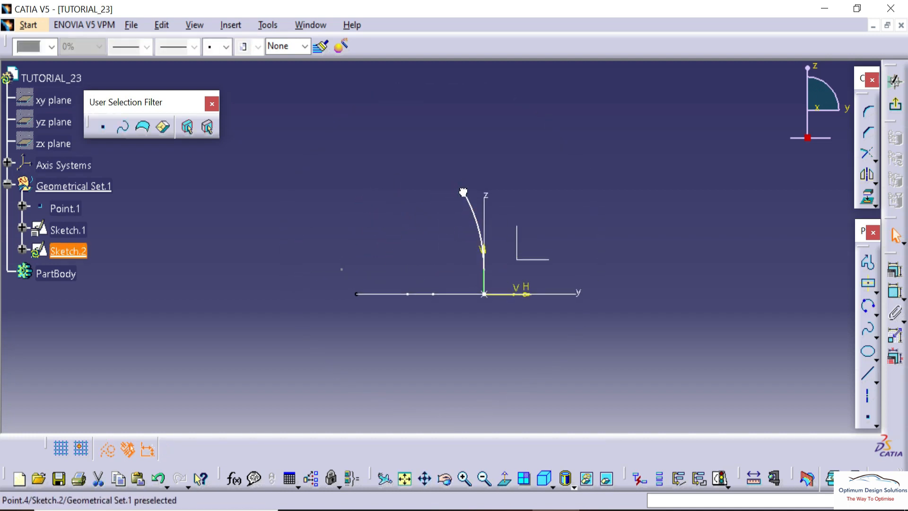
pyautogui.click(462, 193)
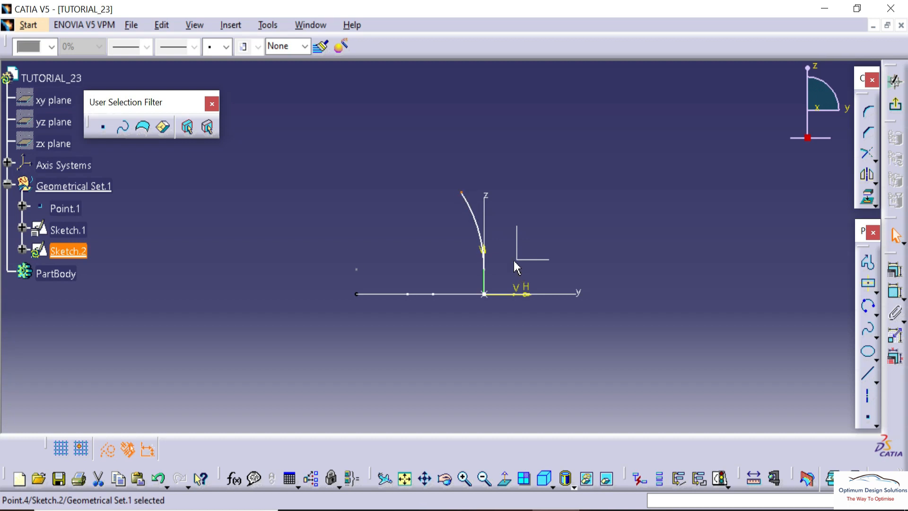
pyautogui.click(477, 226)
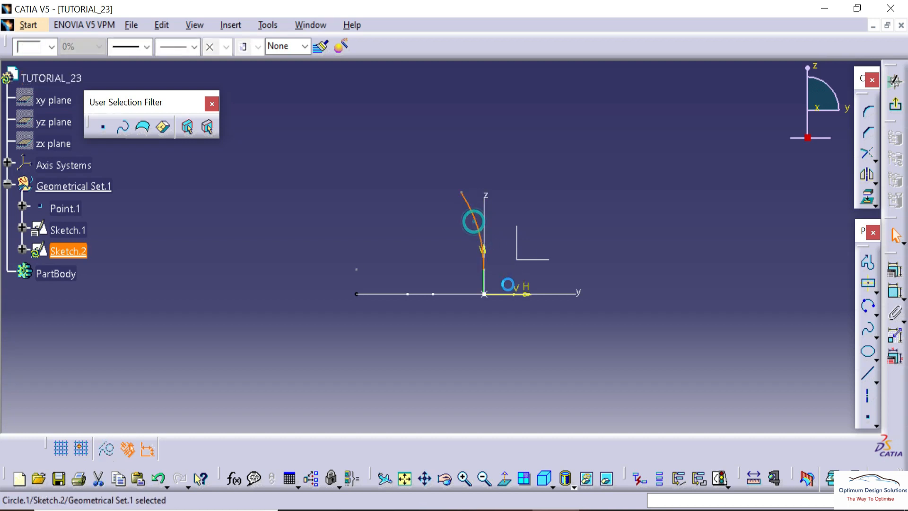
pyautogui.click(487, 284)
# - Mirror the vertical line and the arc about the horizontal axis
pyautogui.moveTo(423, 175); pyautogui.dragTo(505, 312)
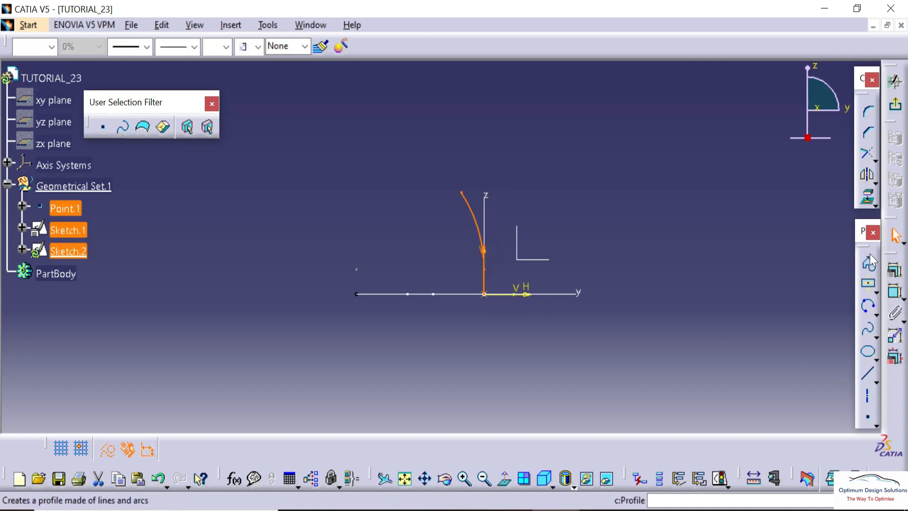
pyautogui.click(868, 176)
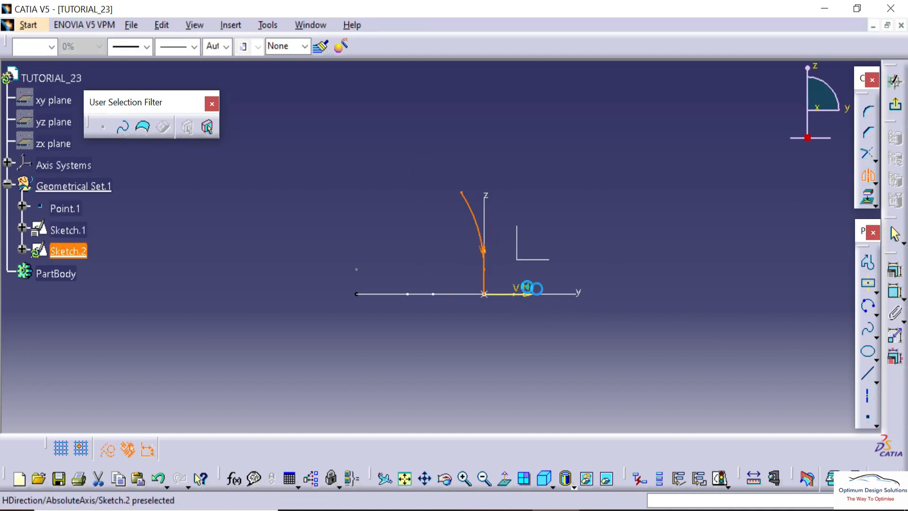
pyautogui.click(527, 290)
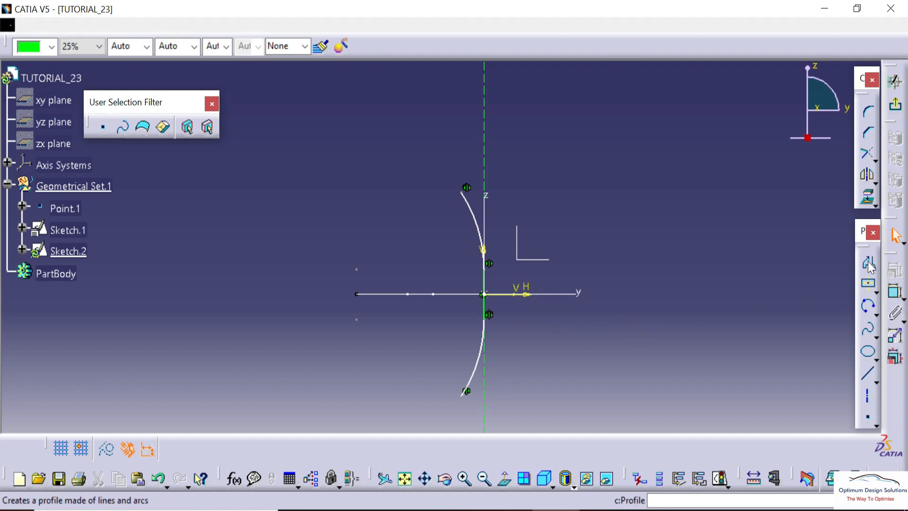
# - Draw a slanted line about 127 mm long from the upper arc's free end, outward and up toward the negative horizontal side
pyautogui.click(867, 263)
pyautogui.click(461, 191)
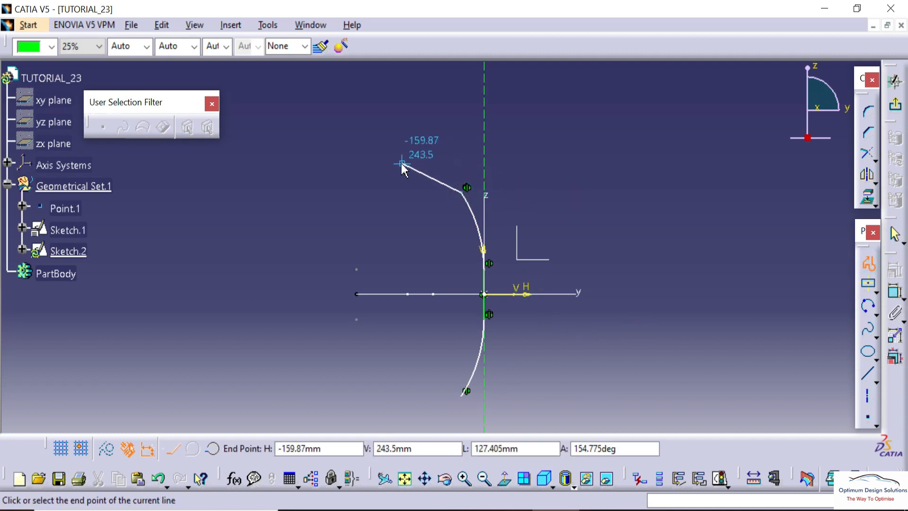
pyautogui.click(401, 163)
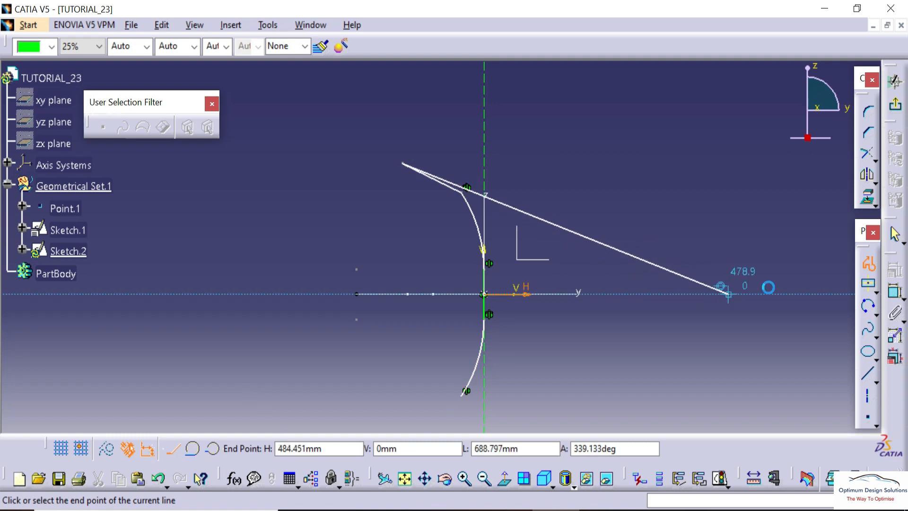
pyautogui.press('Escape')
# - Draw a short, slightly downward-sloping line from the lower arc's free end toward the negative horizontal side
pyautogui.click(867, 267)
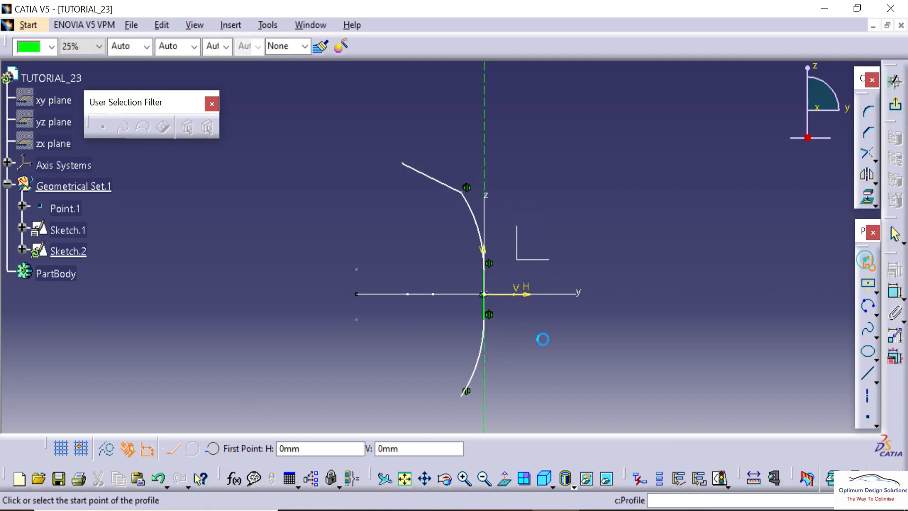
pyautogui.click(466, 391)
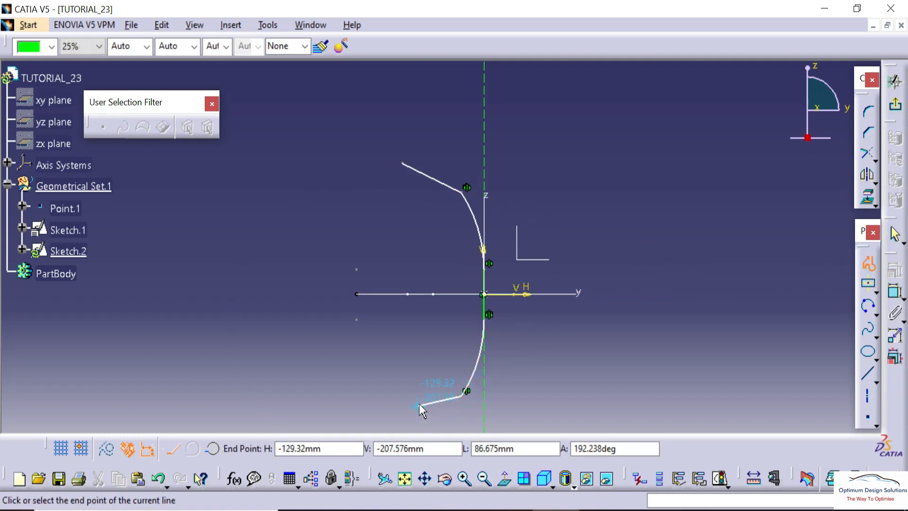
pyautogui.click(442, 401)
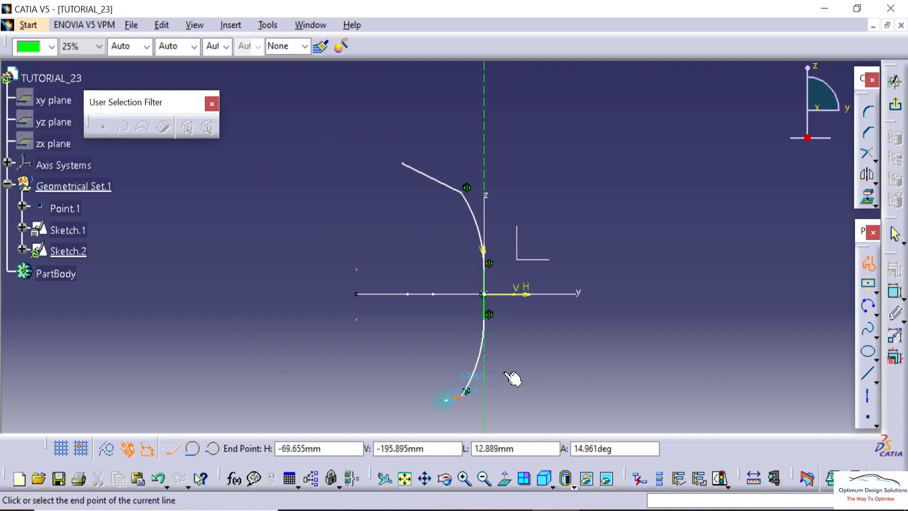
pyautogui.press('Escape')
pyautogui.keyDown('ctrl'); pyautogui.moveTo(535, 343); pyautogui.dragTo(541, 373, button='middle'); pyautogui.keyUp('ctrl')
pyautogui.moveTo(540, 314); pyautogui.dragTo(548, 300, button='middle')
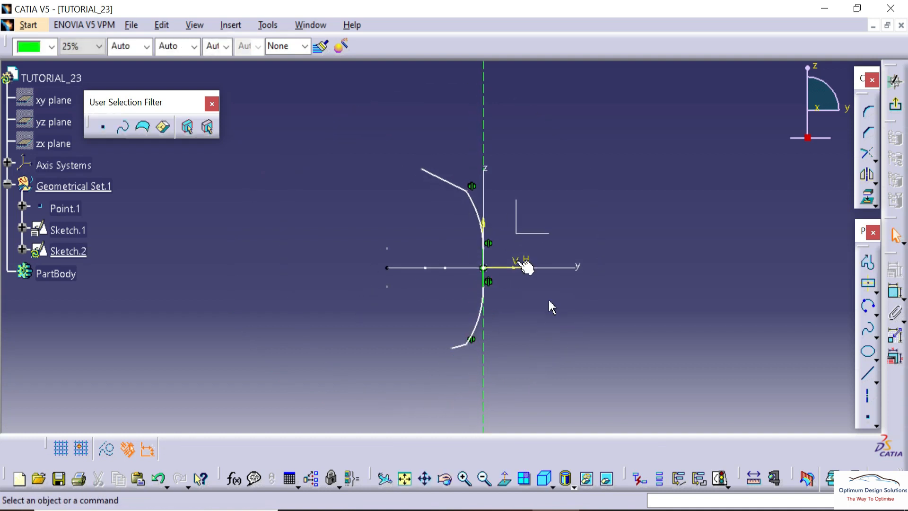
# - Move the upper arc's end point and the slanted line's outer end point upward, and exit the sketch
pyautogui.moveTo(467, 189); pyautogui.dragTo(469, 178)
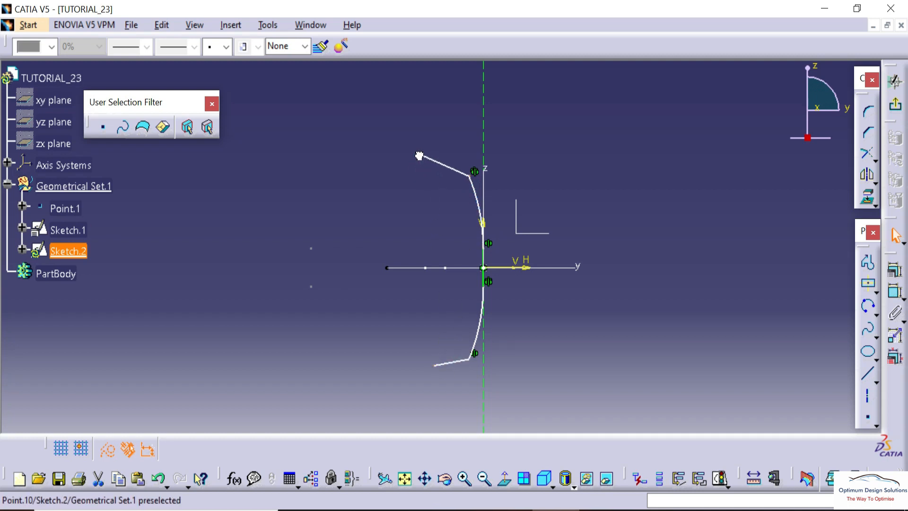
pyautogui.click(672, 167)
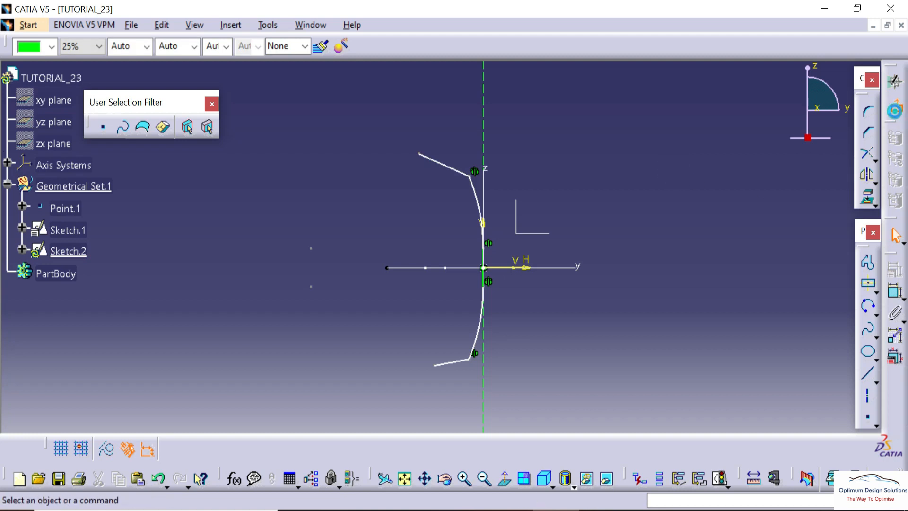
pyautogui.click(894, 110)
pyautogui.click(610, 111)
# - Create an explicit swept surface with reference surface, using Sketch.2 as the profile and Sketch.1 as the guide curve
pyautogui.moveTo(515, 192)
pyautogui.keyDown('ctrl'); pyautogui.mouseDown(button='middle')
pyautogui.moveTo(525, 244)
pyautogui.moveTo(531, 175)
pyautogui.mouseUp(button='middle'); pyautogui.keyUp('ctrl')
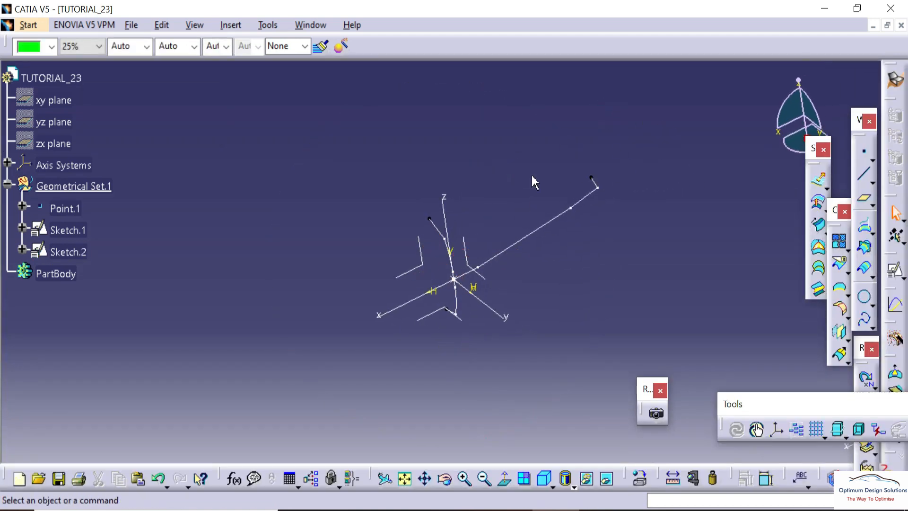
pyautogui.click(819, 227)
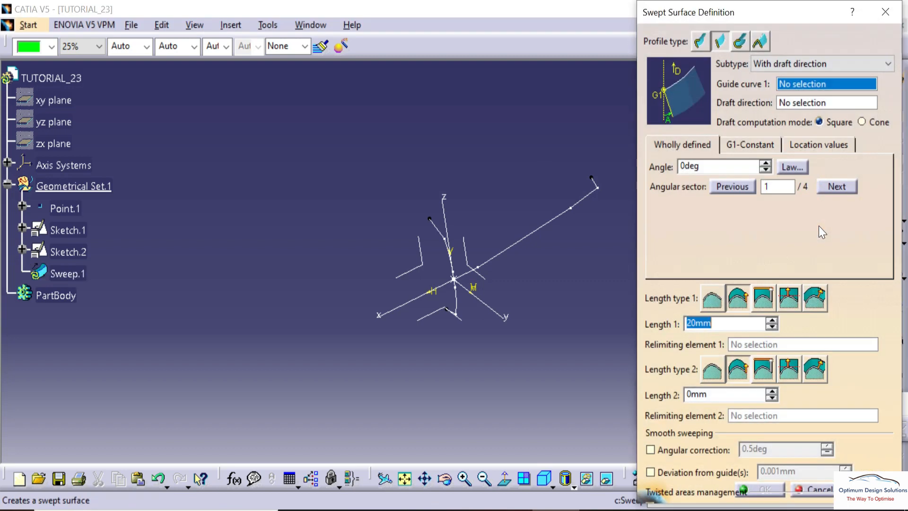
pyautogui.click(741, 44)
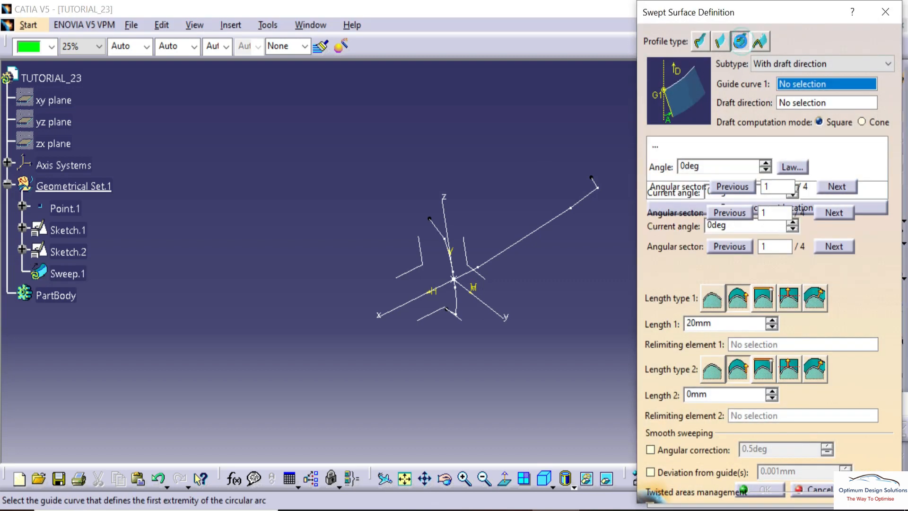
pyautogui.click(810, 136)
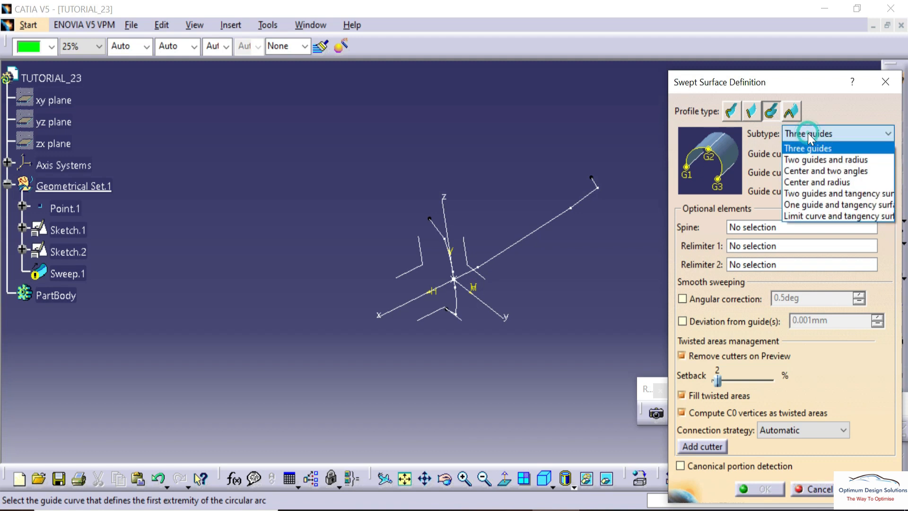
pyautogui.click(734, 112)
pyautogui.click(733, 113)
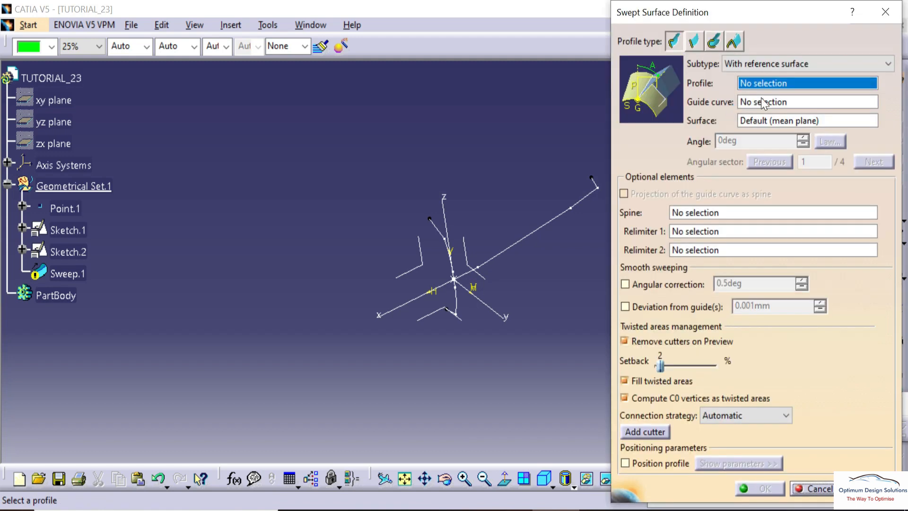
pyautogui.click(453, 238)
pyautogui.click(543, 225)
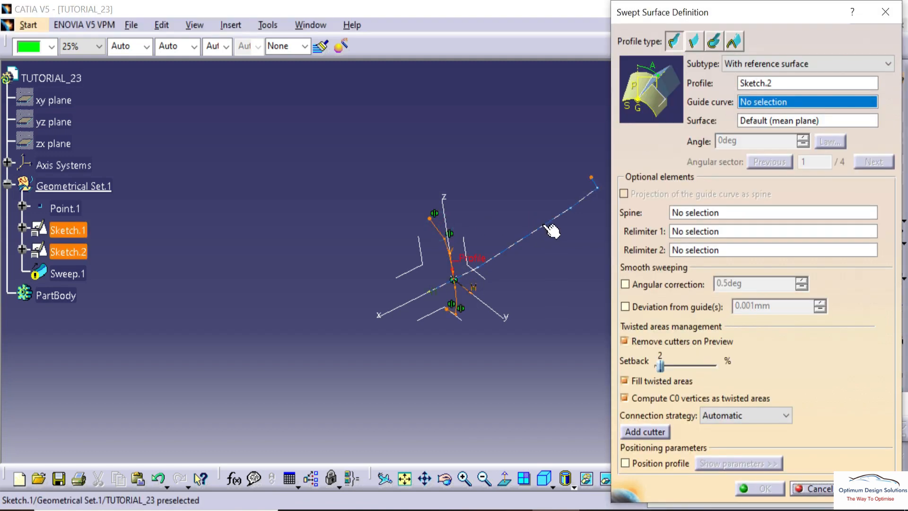
pyautogui.click(824, 487)
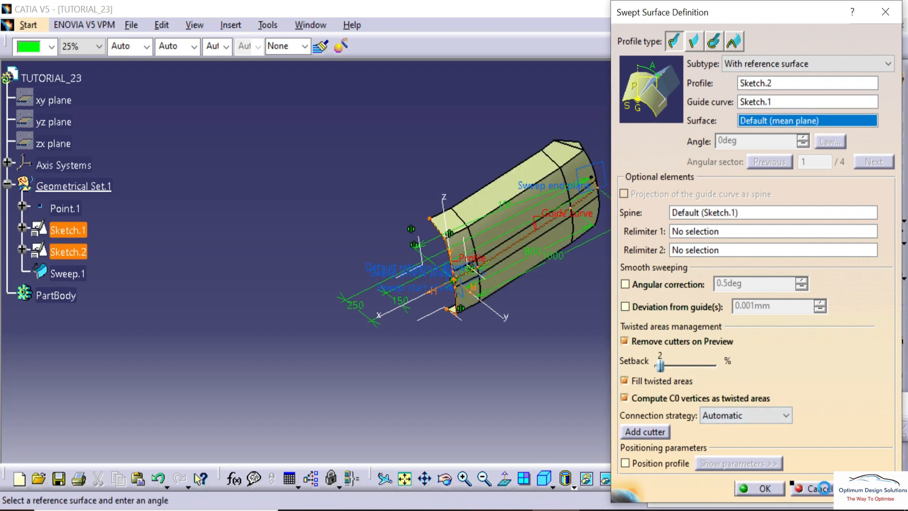
pyautogui.click(764, 490)
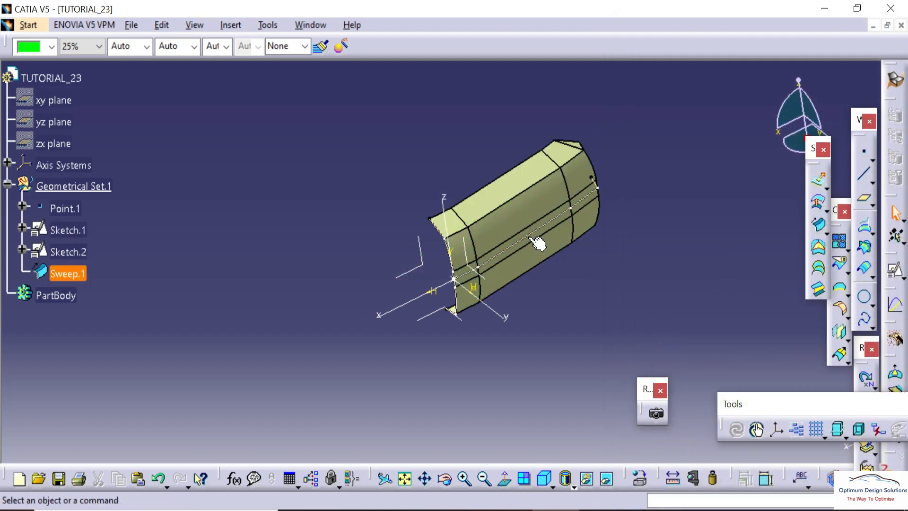
# - Hide the guide sketch Sketch.1 and the profile sketch Sketch.2
pyautogui.rightClick(527, 237)
pyautogui.click(548, 246)
pyautogui.moveTo(462, 257)
pyautogui.mouseDown(button='middle')
pyautogui.moveTo(513, 347)
pyautogui.moveTo(354, 325)
pyautogui.moveTo(360, 314)
pyautogui.moveTo(441, 305)
pyautogui.moveTo(353, 221)
pyautogui.moveTo(318, 277)
pyautogui.moveTo(367, 281)
pyautogui.moveTo(365, 260)
pyautogui.moveTo(476, 254)
pyautogui.moveTo(442, 197)
pyautogui.moveTo(314, 243)
pyautogui.mouseUp(button='middle')
pyautogui.rightClick(308, 238)
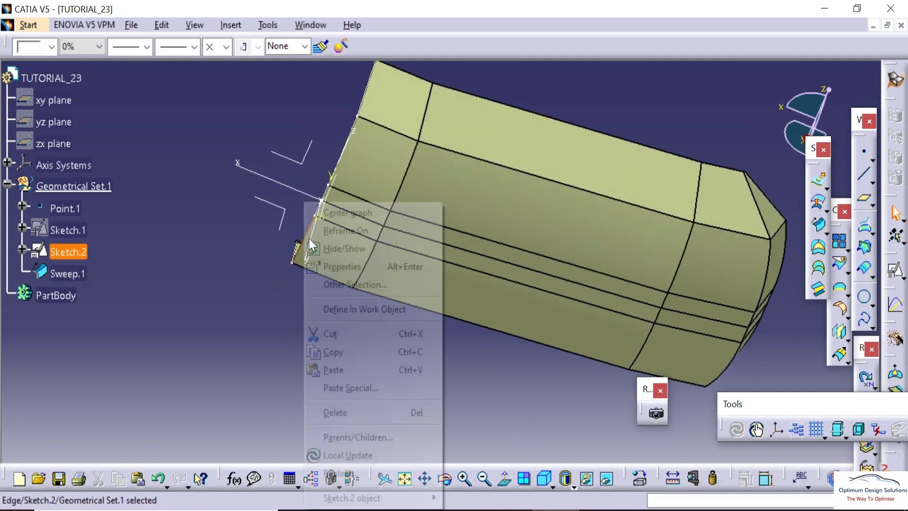
pyautogui.click(340, 246)
pyautogui.moveTo(379, 345); pyautogui.dragTo(270, 285, button='middle')
# - In Sketch.1, set the vertical offset of the guide's outermost end point to 350 mm and exit the sketch
pyautogui.click(270, 284)
pyautogui.click(64, 231)
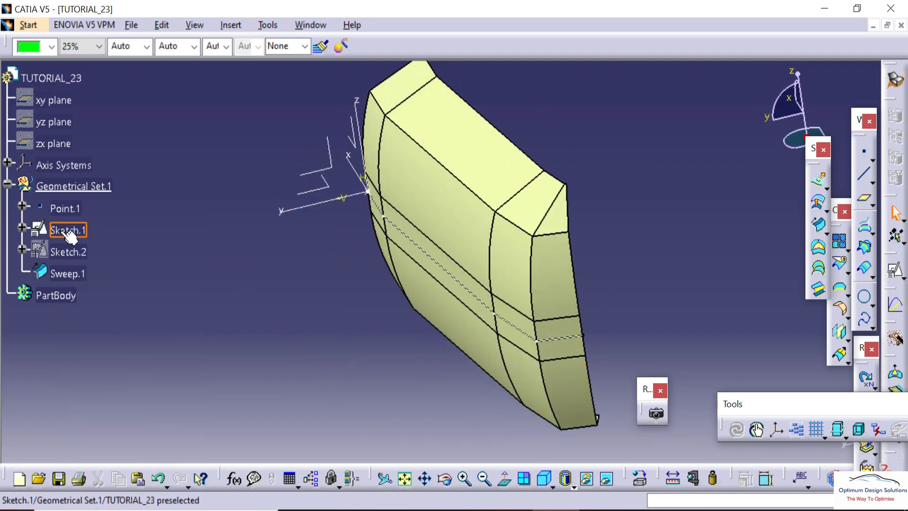
pyautogui.doubleClick(66, 232)
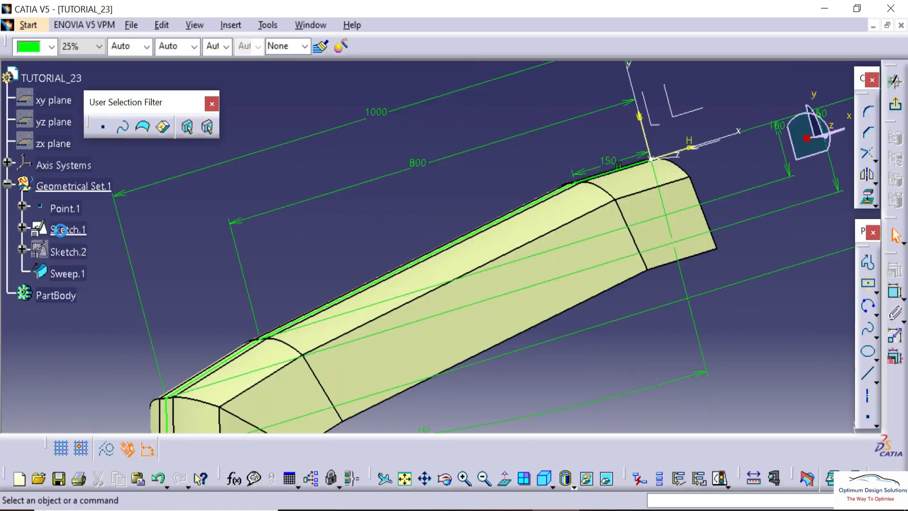
pyautogui.moveTo(426, 279)
pyautogui.mouseDown(button='middle')
pyautogui.moveTo(432, 335)
pyautogui.moveTo(697, 308)
pyautogui.mouseUp(button='middle')
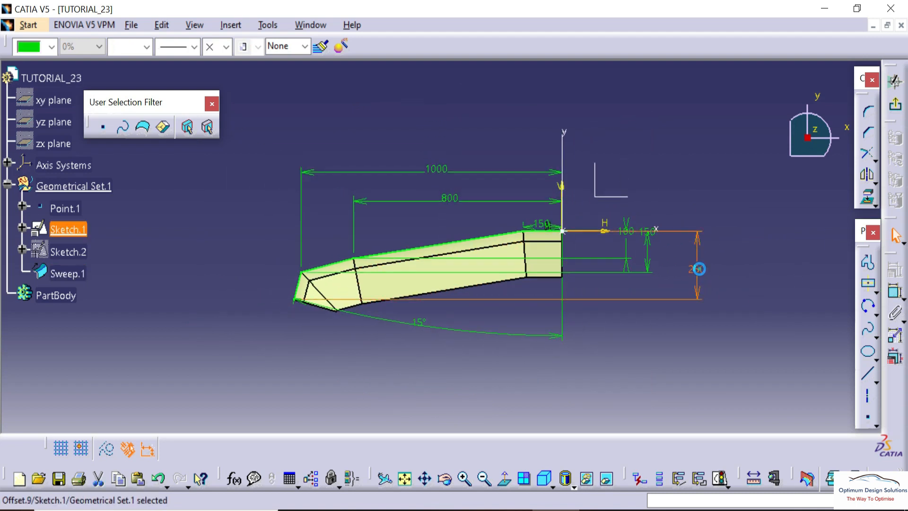
pyautogui.doubleClick(699, 269)
pyautogui.write('350')
pyautogui.press('Return')
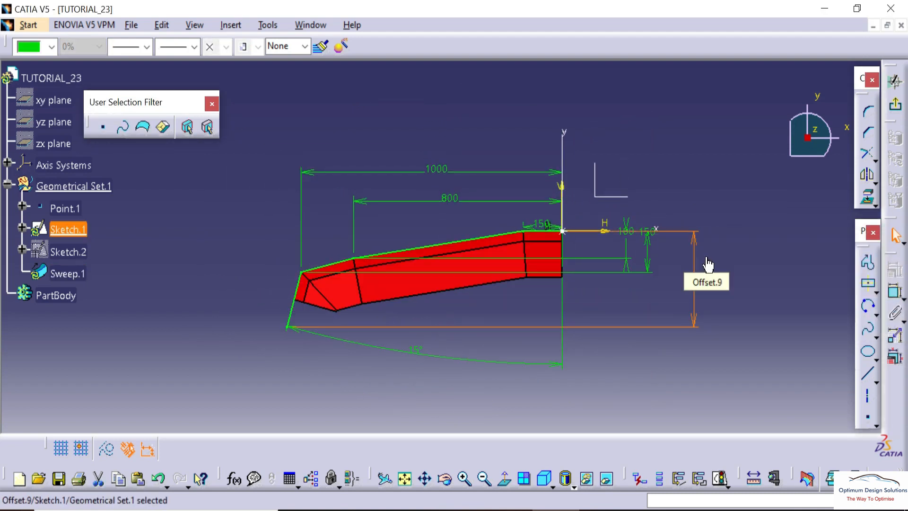
pyautogui.click(676, 145)
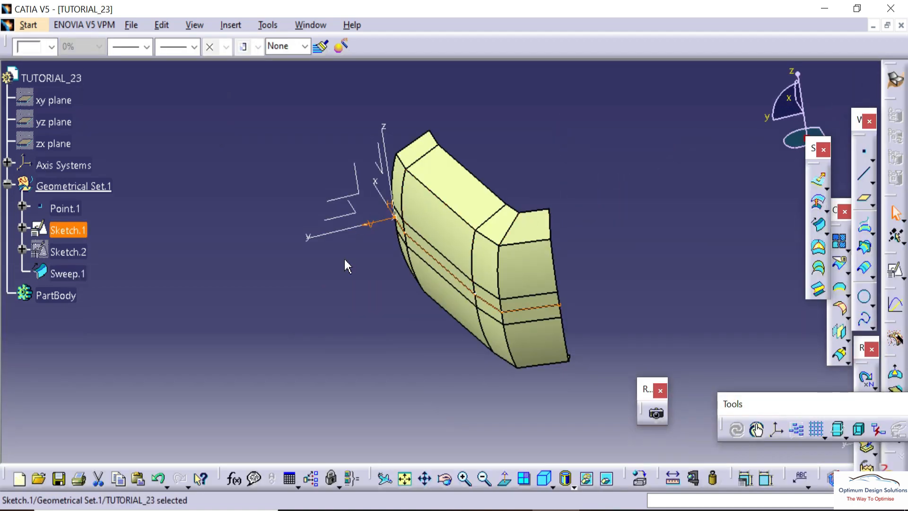
# - In Sketch.2, move the outer end point of the upper slanted line downward and exit the sketch
pyautogui.moveTo(344, 259); pyautogui.dragTo(439, 228, button='middle')
pyautogui.rightClick(439, 229)
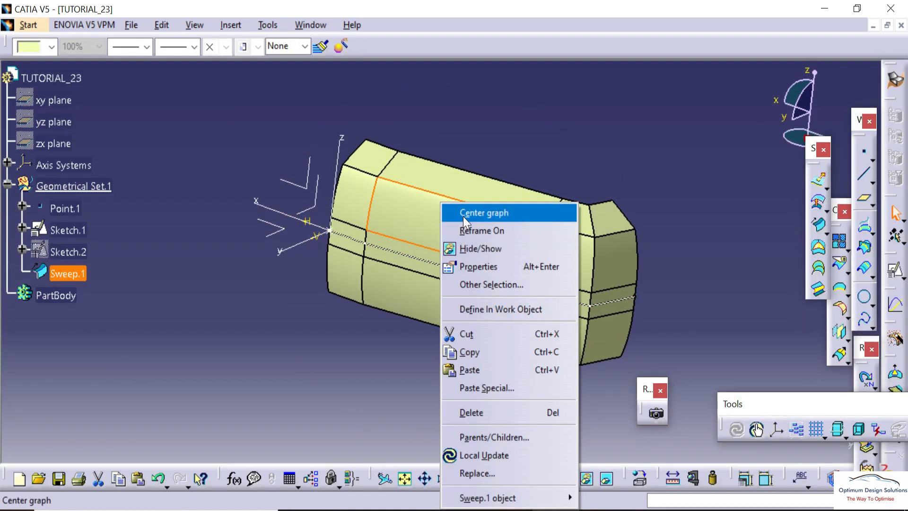
pyautogui.click(463, 216)
pyautogui.click(217, 225)
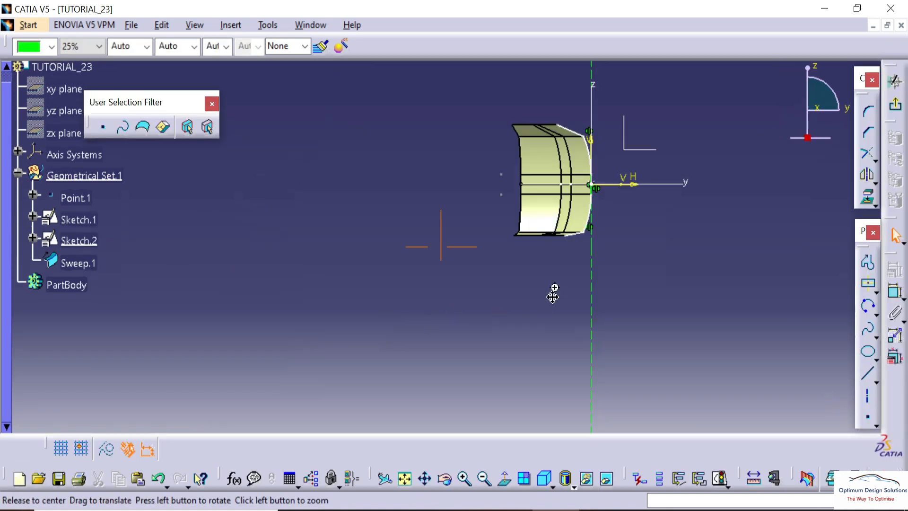
pyautogui.moveTo(553, 293)
pyautogui.mouseDown(button='middle')
pyautogui.moveTo(531, 354)
pyautogui.moveTo(631, 189)
pyautogui.mouseUp(button='middle')
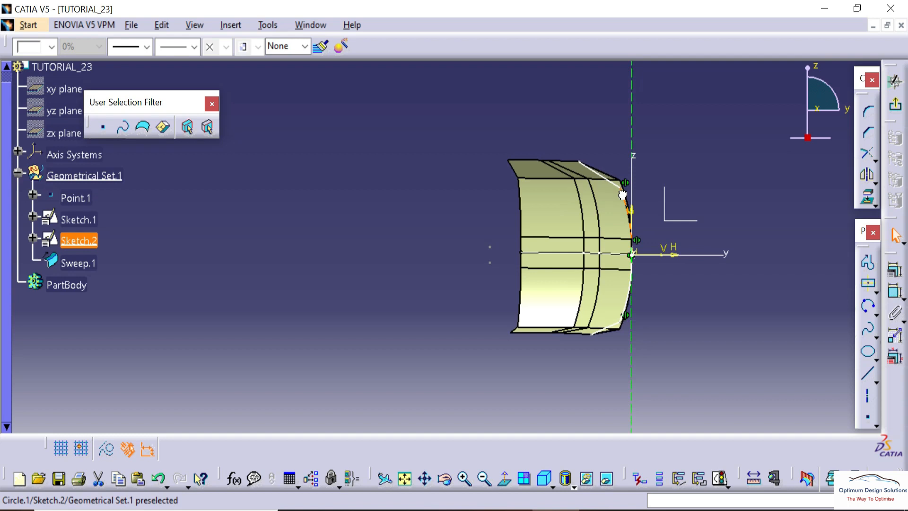
pyautogui.moveTo(623, 195); pyautogui.dragTo(623, 197)
pyautogui.click(577, 174)
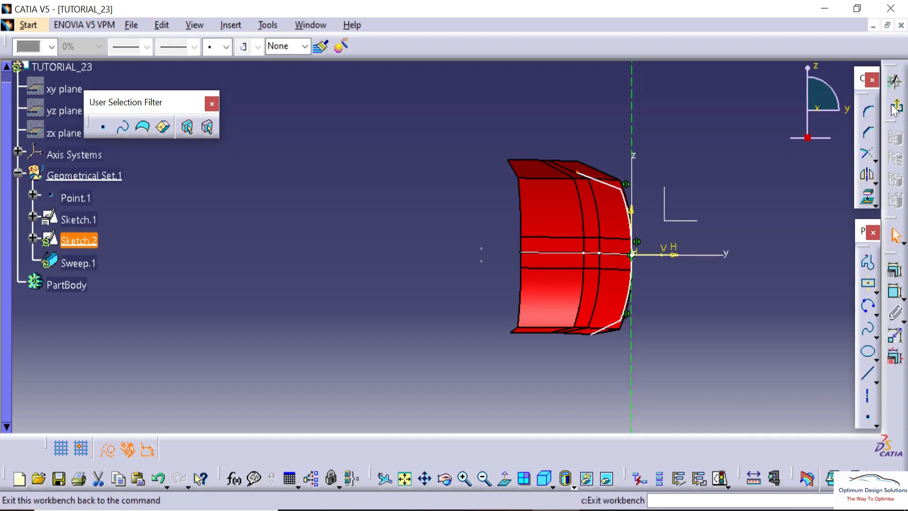
# - Hide Sketch.2 and Sketch.1 in the model
pyautogui.moveTo(503, 211)
pyautogui.mouseDown(button='middle')
pyautogui.moveTo(478, 260)
pyautogui.moveTo(415, 285)
pyautogui.moveTo(484, 402)
pyautogui.moveTo(513, 379)
pyautogui.moveTo(572, 245)
pyautogui.moveTo(629, 343)
pyautogui.moveTo(532, 279)
pyautogui.mouseUp(button='middle')
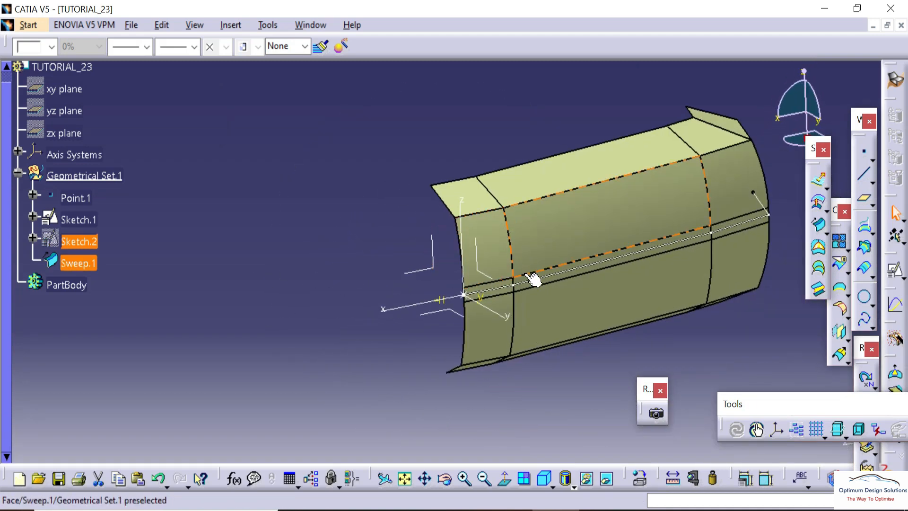
pyautogui.rightClick(538, 284)
pyautogui.click(565, 245)
pyautogui.moveTo(358, 228); pyautogui.dragTo(462, 345, button='middle')
pyautogui.moveTo(489, 176)
pyautogui.mouseDown(button='middle')
pyautogui.moveTo(462, 203)
pyautogui.moveTo(486, 186)
pyautogui.mouseUp(button='middle')
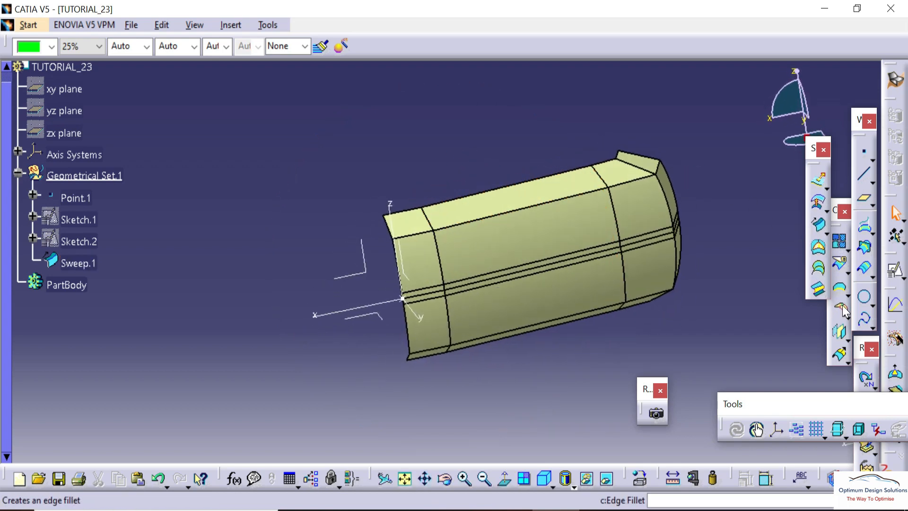
# - Apply an edge fillet of 100 mm radius to the front face's vertical edge at the sharp outer bend of the sweep
pyautogui.click(818, 287)
pyautogui.moveTo(491, 237); pyautogui.dragTo(504, 222, button='middle')
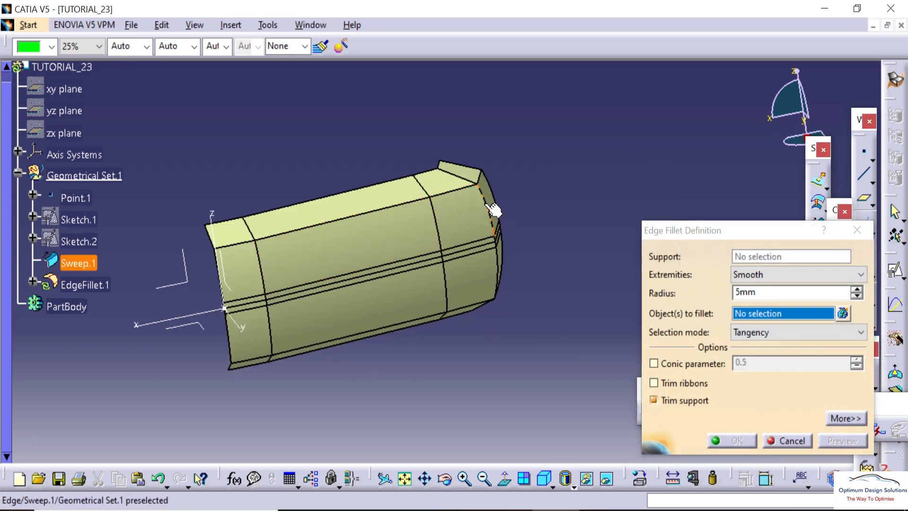
pyautogui.click(492, 208)
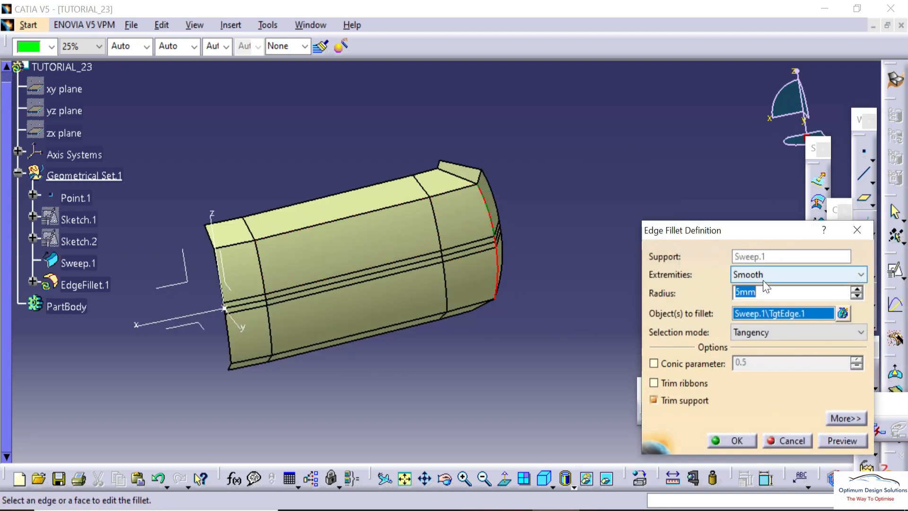
pyautogui.press('Return')
pyautogui.moveTo(507, 240); pyautogui.dragTo(367, 184, button='middle')
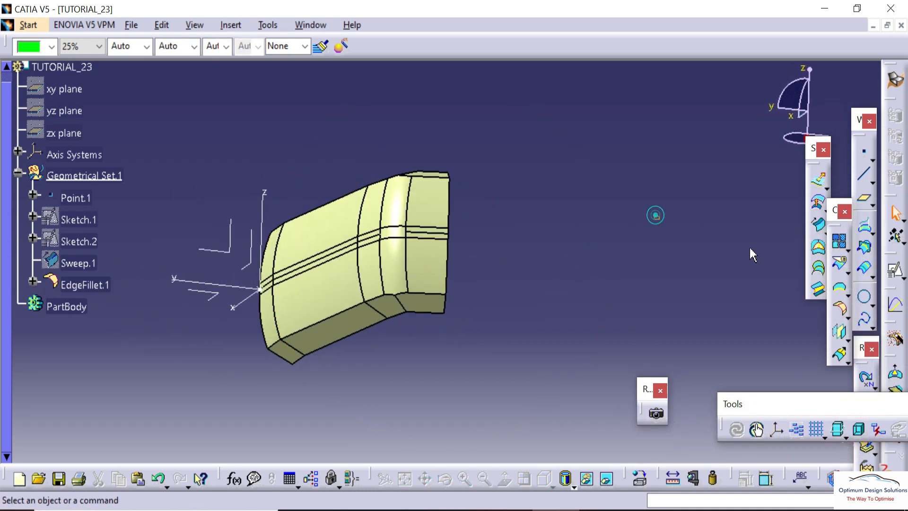
# - Apply a 50 mm edge fillet to the short upper and lower slanted-face edges at the sharp outer bend
pyautogui.rightClick(400, 275)
pyautogui.click(591, 169)
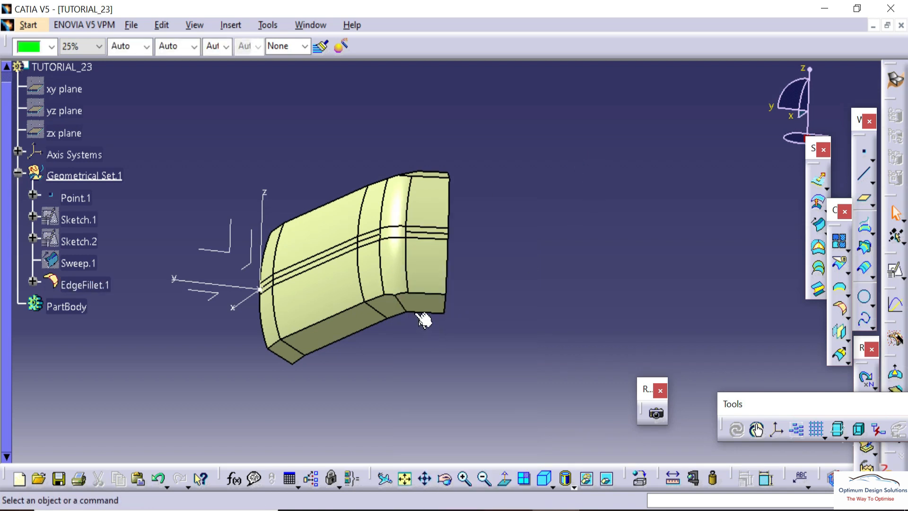
pyautogui.click(551, 264)
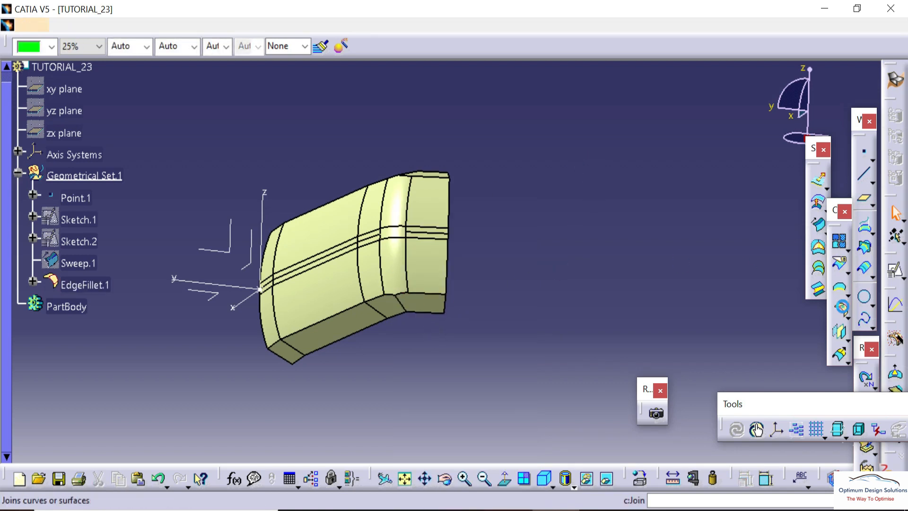
pyautogui.click(839, 308)
pyautogui.click(402, 305)
pyautogui.moveTo(405, 273); pyautogui.dragTo(434, 349, button='middle')
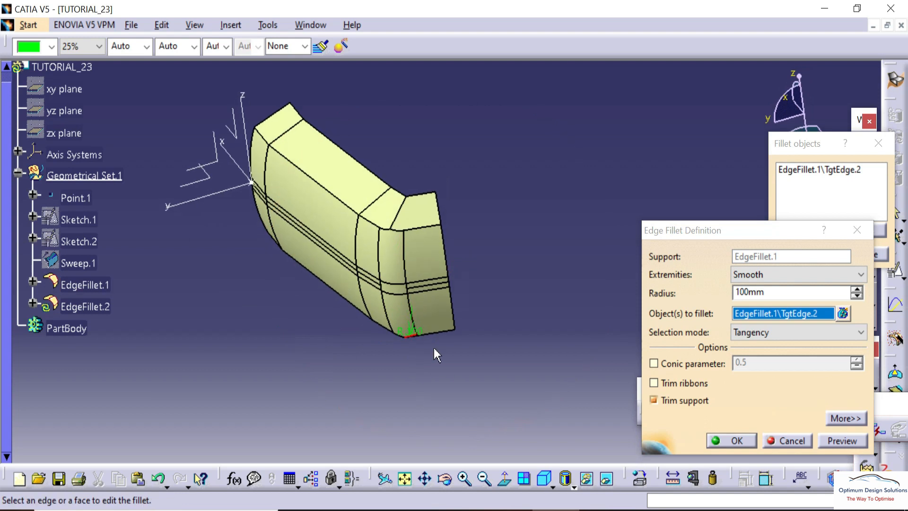
pyautogui.click(398, 214)
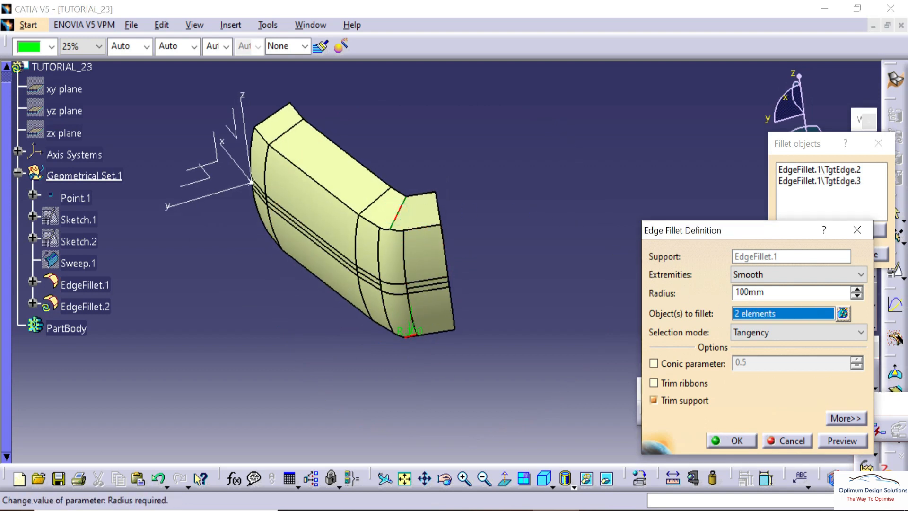
pyautogui.press('Return')
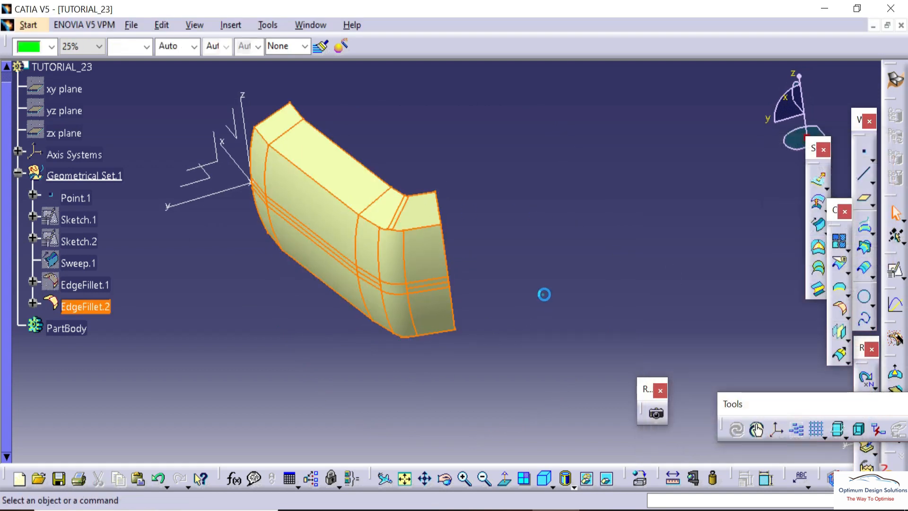
# - Reopen the second edge fillet and add the front-face edges at the two shallow bends, keeping the 50 mm radius
pyautogui.doubleClick(552, 151)
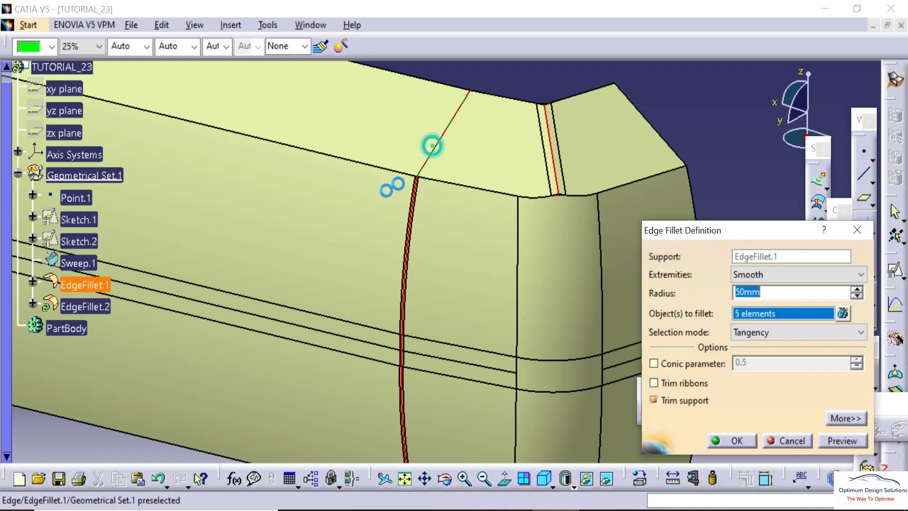
pyautogui.moveTo(391, 185); pyautogui.dragTo(400, 223, button='middle')
pyautogui.click(380, 197)
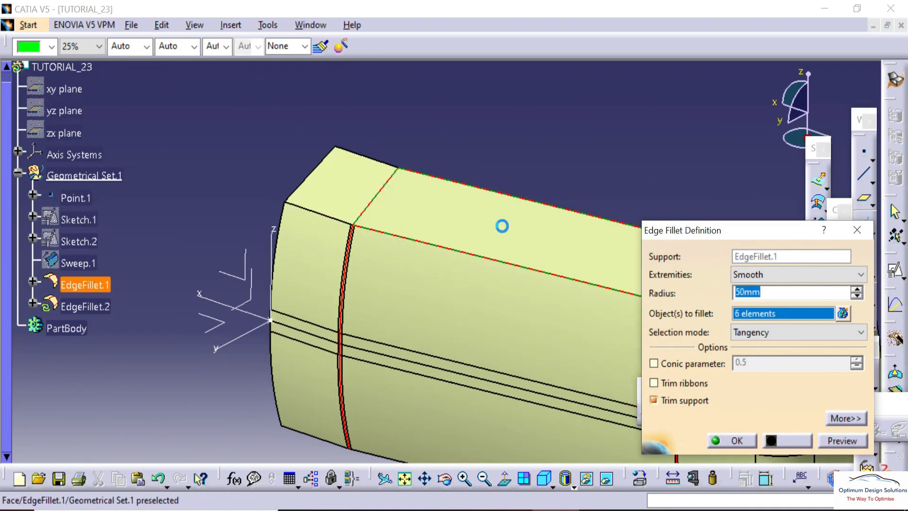
pyautogui.press('Return')
# - Add the upper and lower slanted-face edges at both shallow bends to the second edge fillet and set its radius to 200 mm
pyautogui.doubleClick(780, 268)
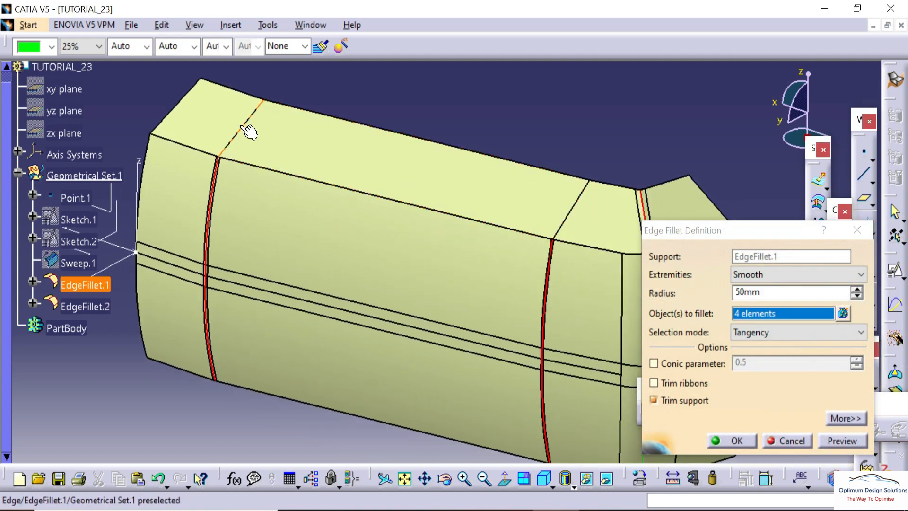
pyautogui.click(241, 127)
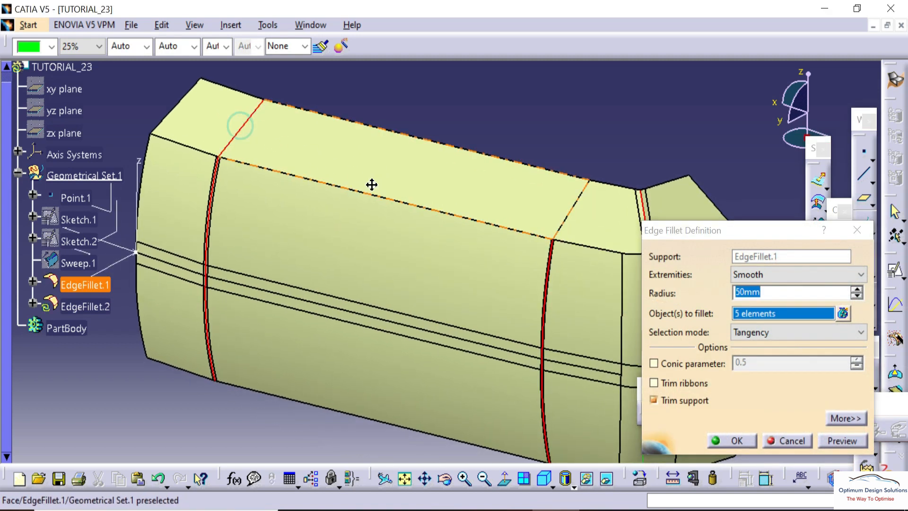
pyautogui.moveTo(371, 184); pyautogui.dragTo(292, 173, button='middle')
pyautogui.click(500, 189)
pyautogui.moveTo(458, 298); pyautogui.dragTo(325, 249, button='middle')
pyautogui.click(488, 270)
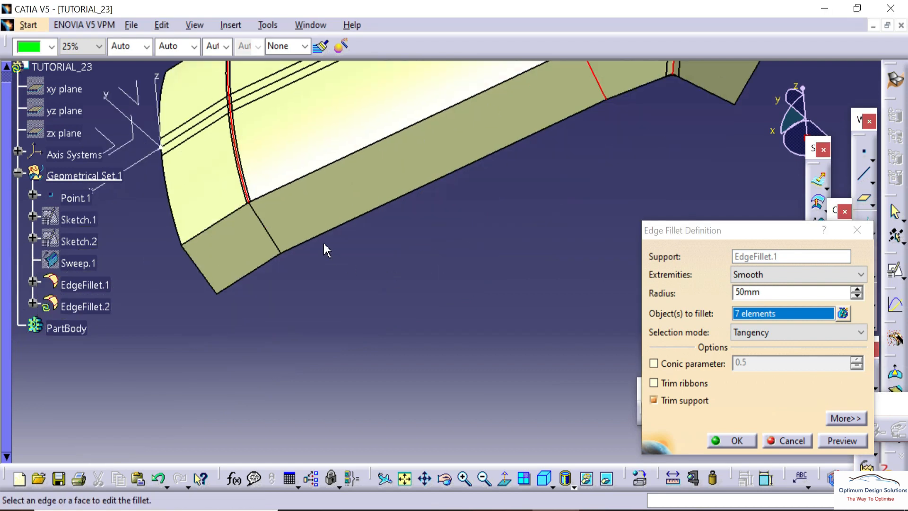
pyautogui.click(267, 229)
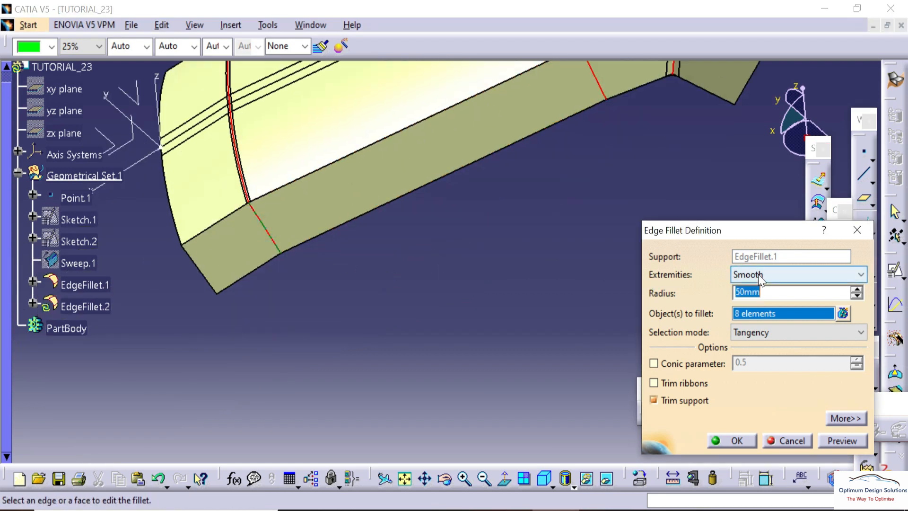
pyautogui.press('Return')
pyautogui.moveTo(714, 264); pyautogui.dragTo(408, 274, button='middle')
pyautogui.click(629, 136)
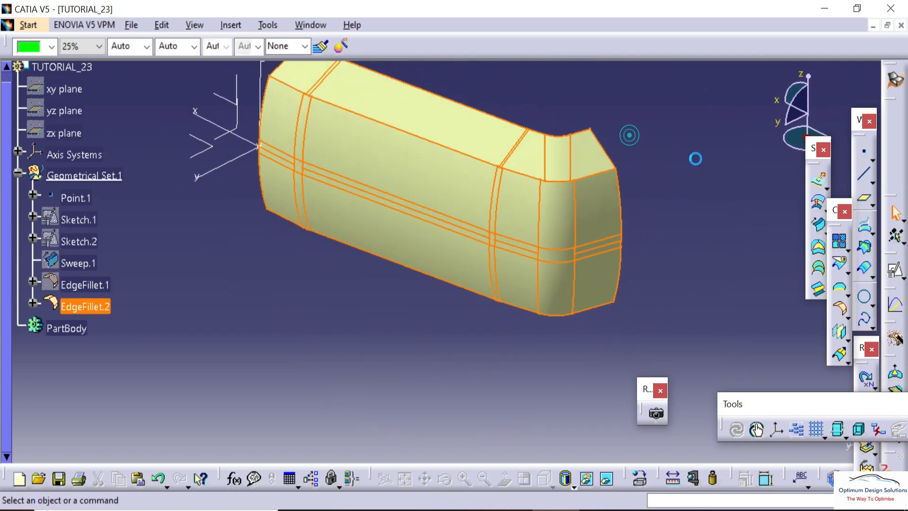
pyautogui.click(709, 186)
# - Fillet the long upper and lower lengthwise edges of the surface and modify that fillet's radius
pyautogui.click(839, 291)
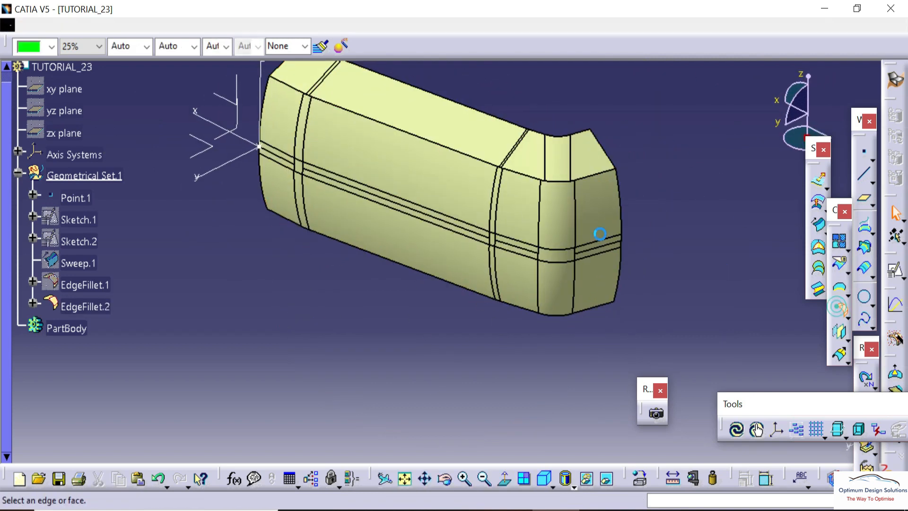
pyautogui.click(460, 150)
pyautogui.click(432, 272)
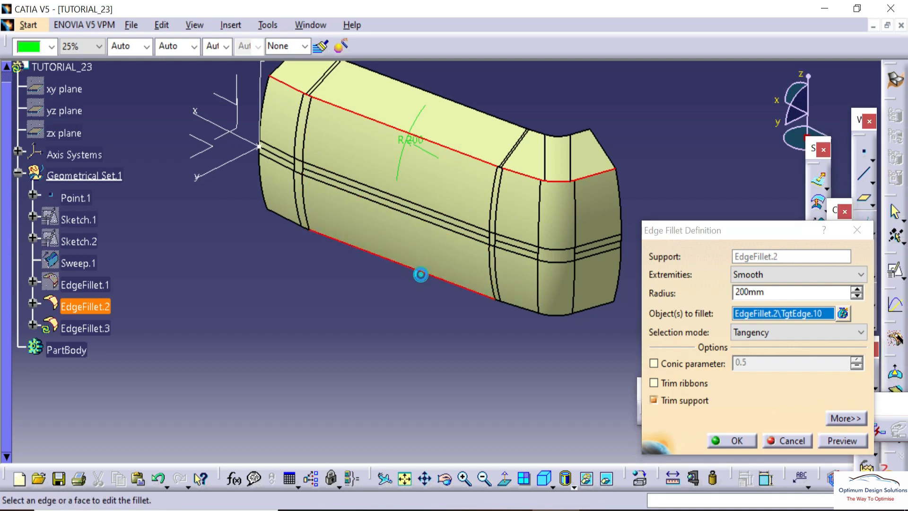
pyautogui.press('Return')
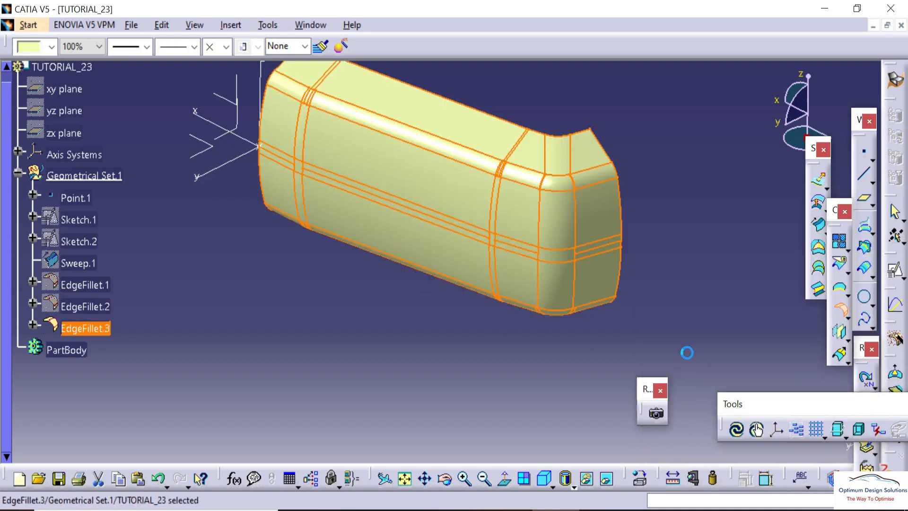
pyautogui.moveTo(720, 259); pyautogui.dragTo(430, 354, button='middle')
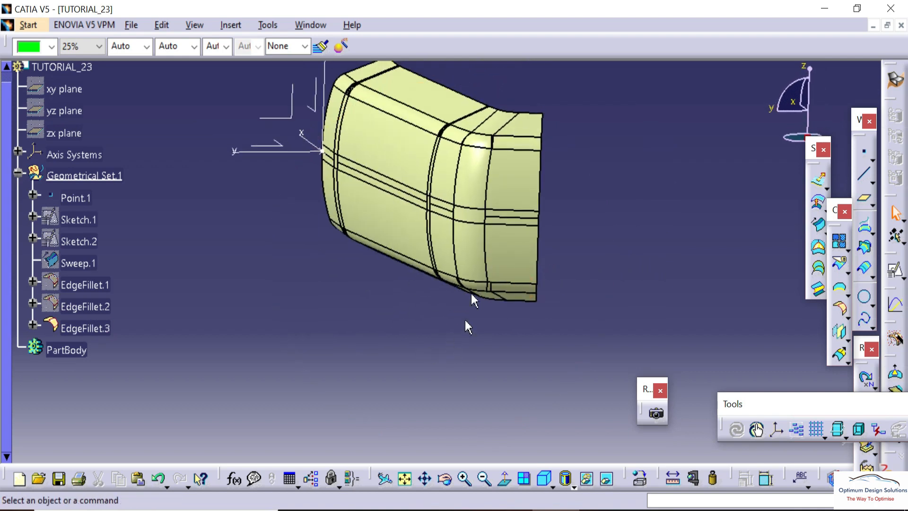
pyautogui.doubleClick(429, 122)
pyautogui.write('3')
pyautogui.press('Return')
pyautogui.click(662, 111)
pyautogui.moveTo(486, 331); pyautogui.dragTo(407, 274, button='middle')
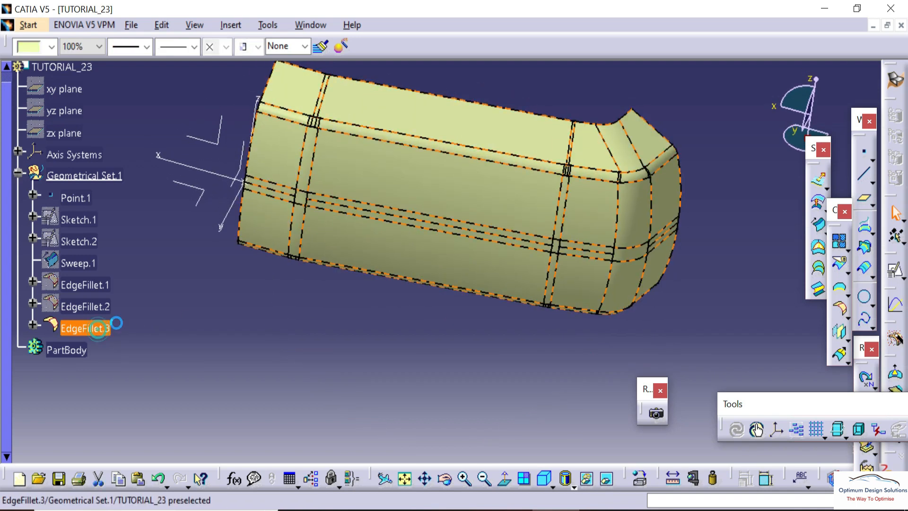
# - Mirror the filleted surface EdgeFillet.3 about the yz plane with Symmetry, keeping a surface result
pyautogui.click(109, 327)
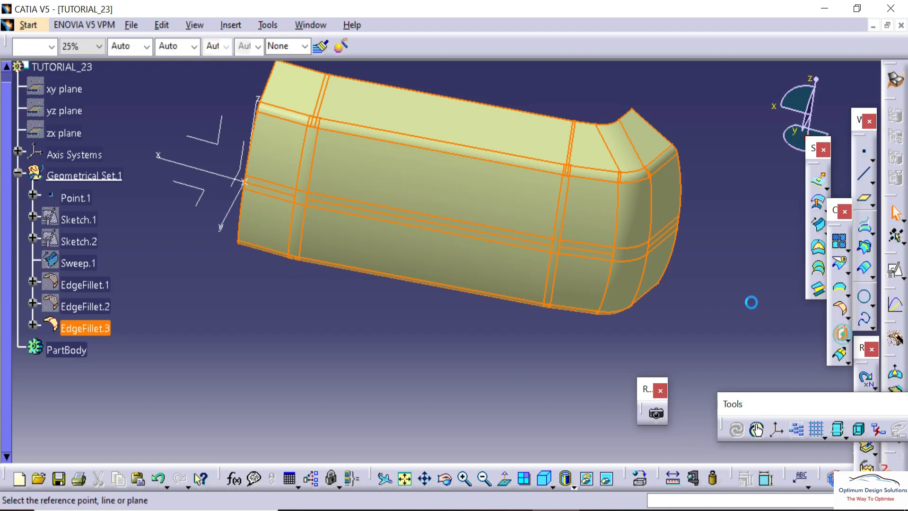
pyautogui.click(236, 169)
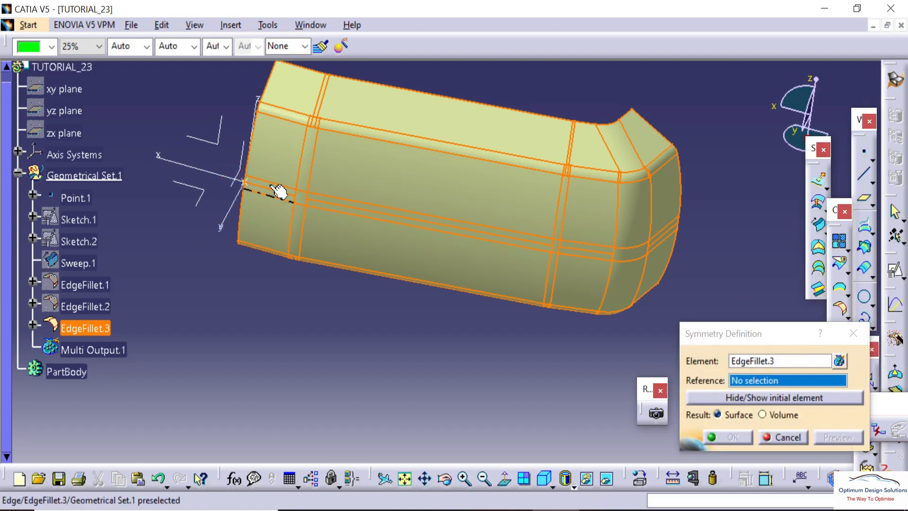
pyautogui.click(245, 159)
pyautogui.click(744, 438)
# - Hide the mirrored surface Symmetry.1 so that only the original half of the part is displayed
pyautogui.moveTo(618, 348); pyautogui.dragTo(529, 227, button='middle')
pyautogui.click(92, 349)
pyautogui.rightClick(91, 349)
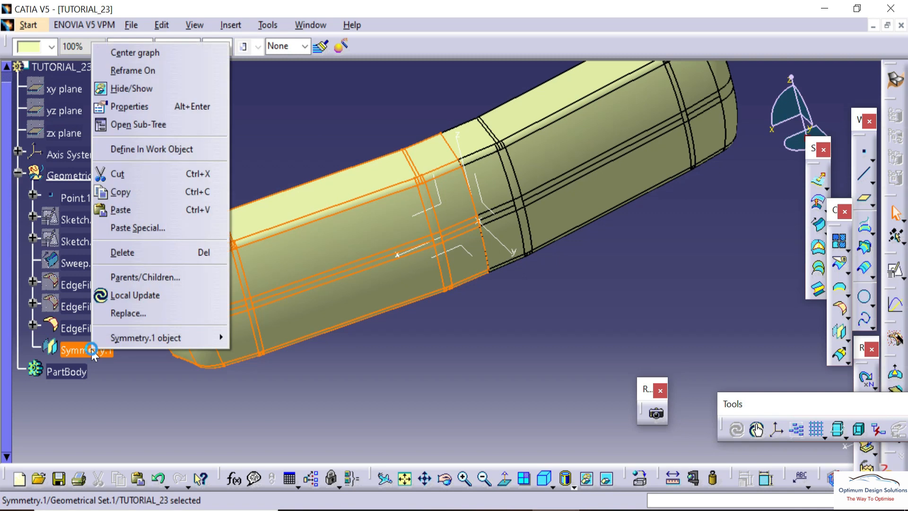
pyautogui.press('h')
pyautogui.moveTo(389, 313); pyautogui.dragTo(369, 326, button='middle')
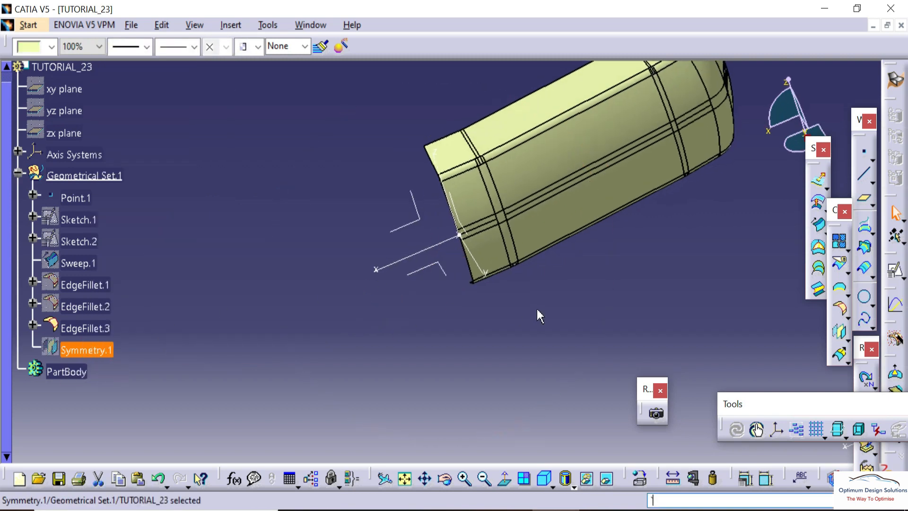
pyautogui.click(586, 326)
pyautogui.moveTo(597, 305); pyautogui.dragTo(521, 364, button='middle')
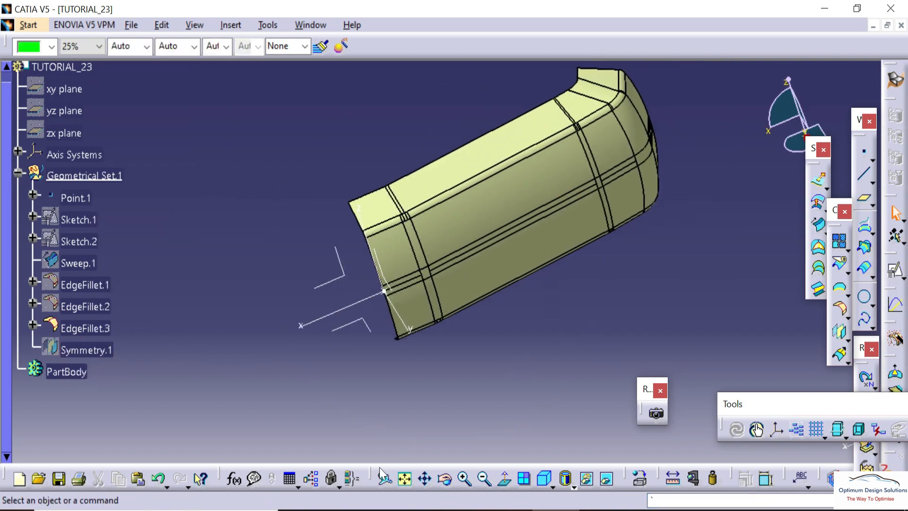
pyautogui.click(538, 484)
pyautogui.moveTo(445, 406); pyautogui.dragTo(443, 406, button='middle')
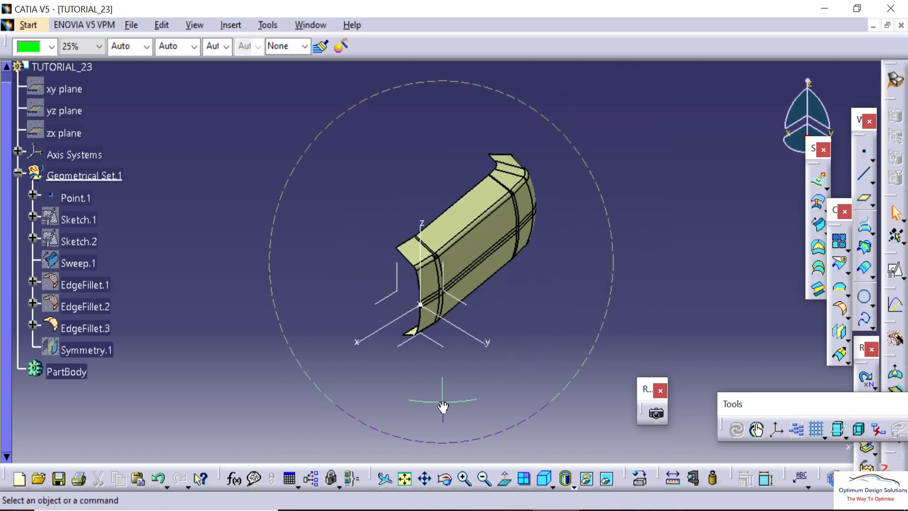
# - Try to create an offset plane from the axis system's ZX plane and change its offset to -150 mm
pyautogui.doubleClick(93, 327)
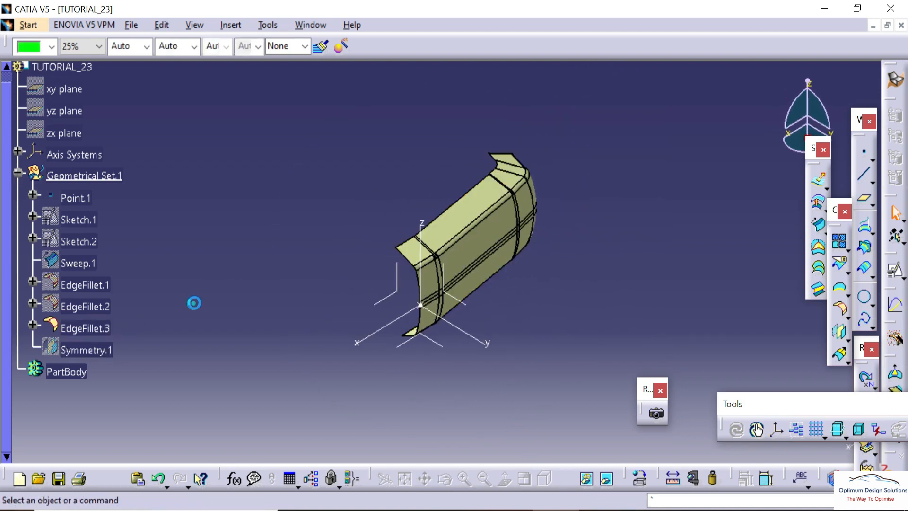
pyautogui.moveTo(500, 261); pyautogui.dragTo(514, 269, button='middle')
pyautogui.click(410, 286)
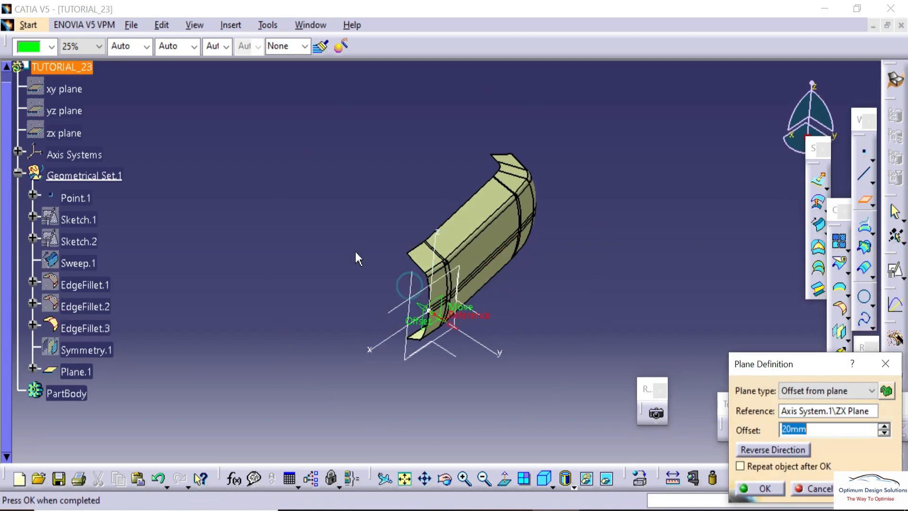
pyautogui.click(763, 489)
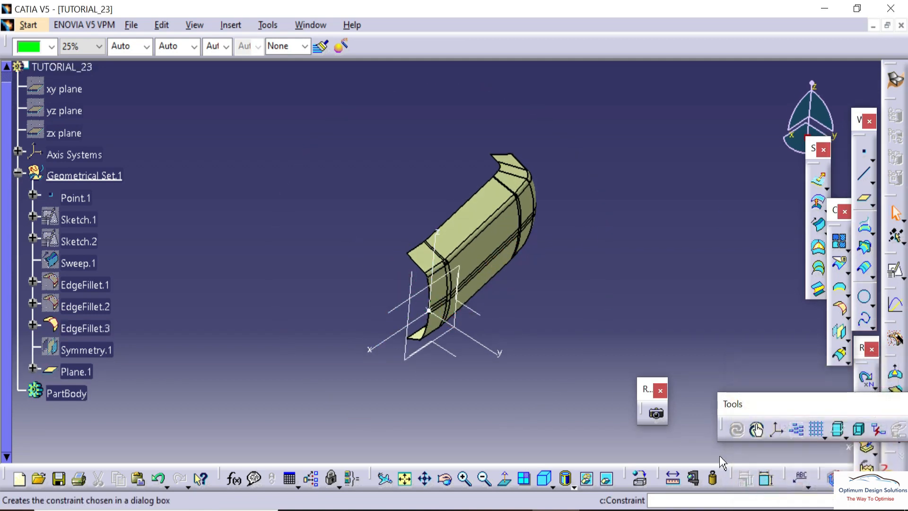
pyautogui.doubleClick(405, 349)
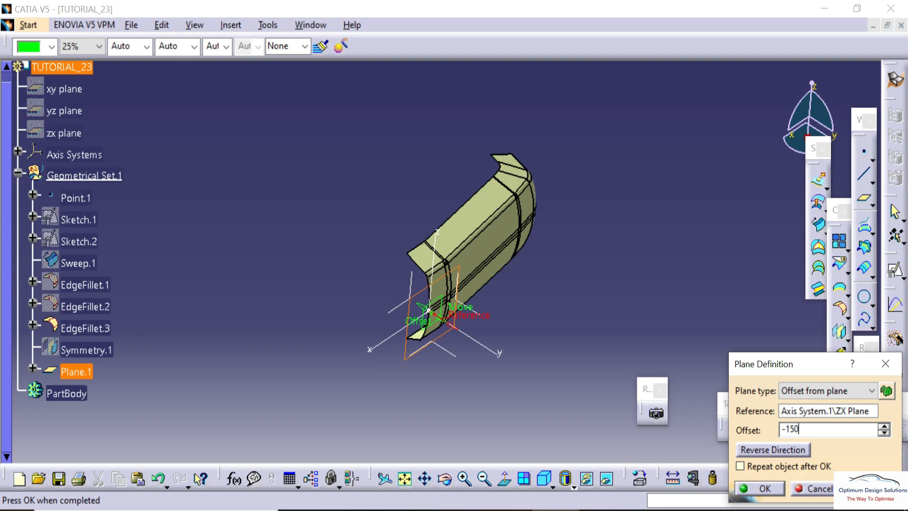
pyautogui.click(605, 276)
pyautogui.click(759, 483)
pyautogui.moveTo(665, 332); pyautogui.dragTo(465, 263, button='middle')
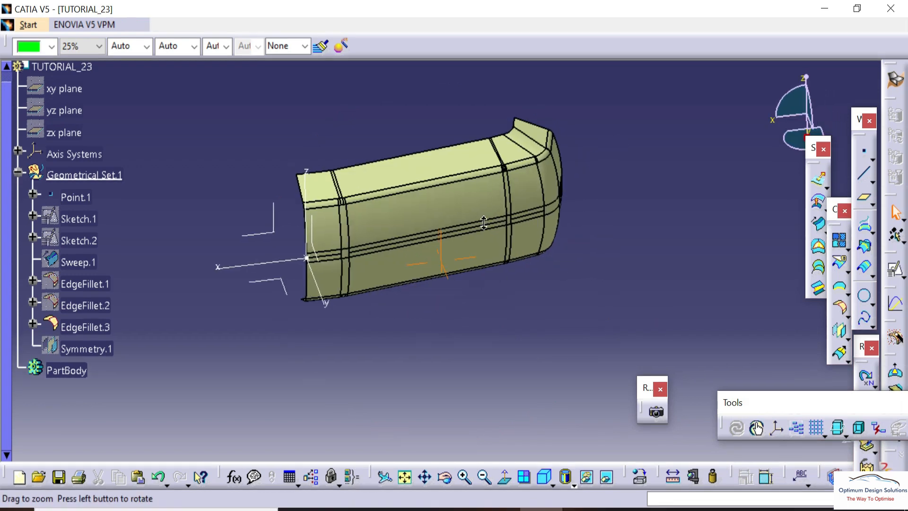
pyautogui.moveTo(484, 221); pyautogui.dragTo(660, 257, button='middle')
# - Create a plane offset -150 mm from the ZX plane of the axis system
pyautogui.click(864, 194)
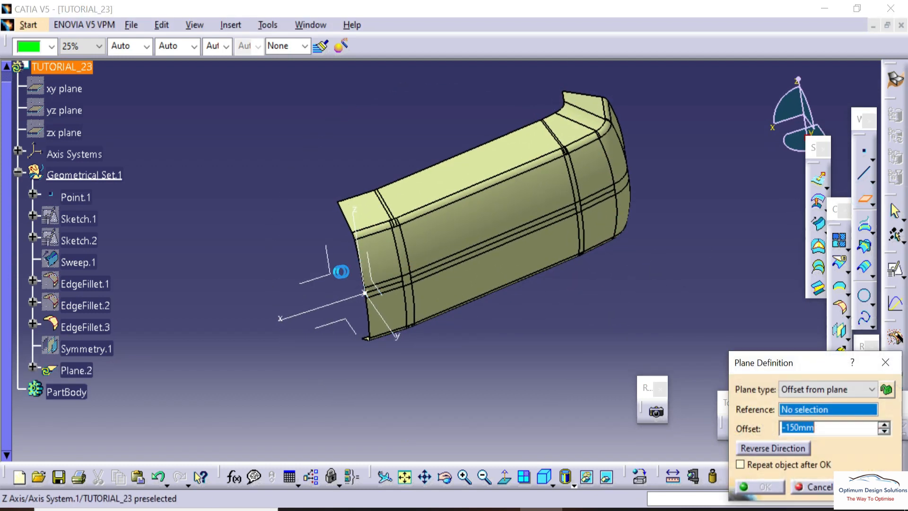
pyautogui.click(328, 266)
pyautogui.moveTo(328, 265); pyautogui.dragTo(477, 221, button='middle')
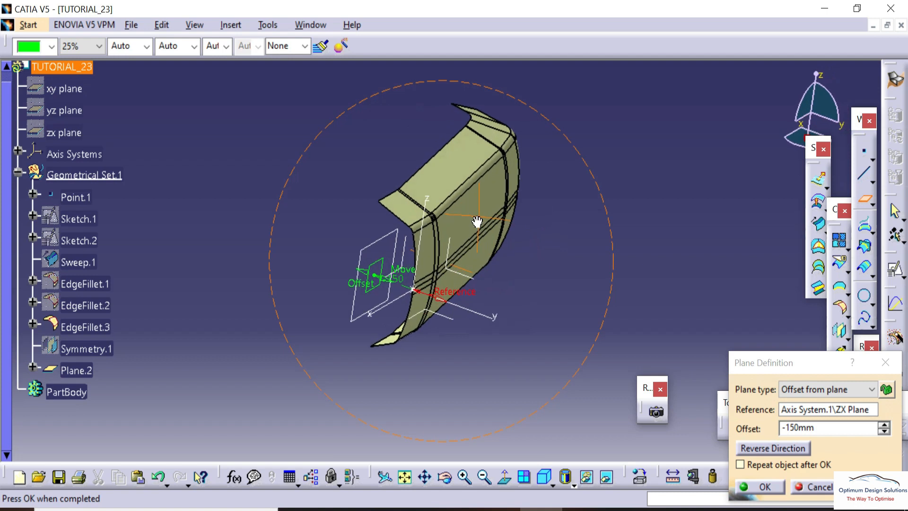
pyautogui.click(760, 487)
# - Open a positioned sketch on Plane.2 and draw a circle on the horizontal axis near the curved end of the surface
pyautogui.moveTo(612, 263); pyautogui.dragTo(610, 280, button='middle')
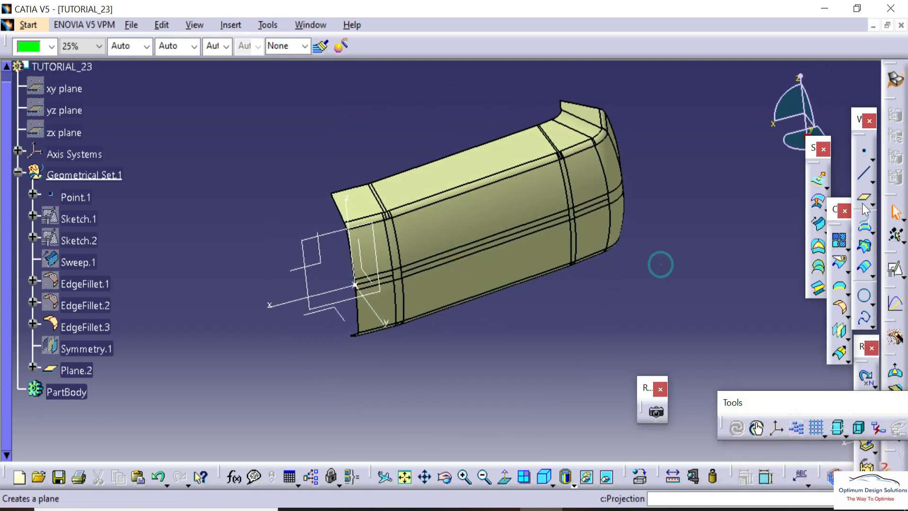
pyautogui.click(894, 268)
pyautogui.click(330, 238)
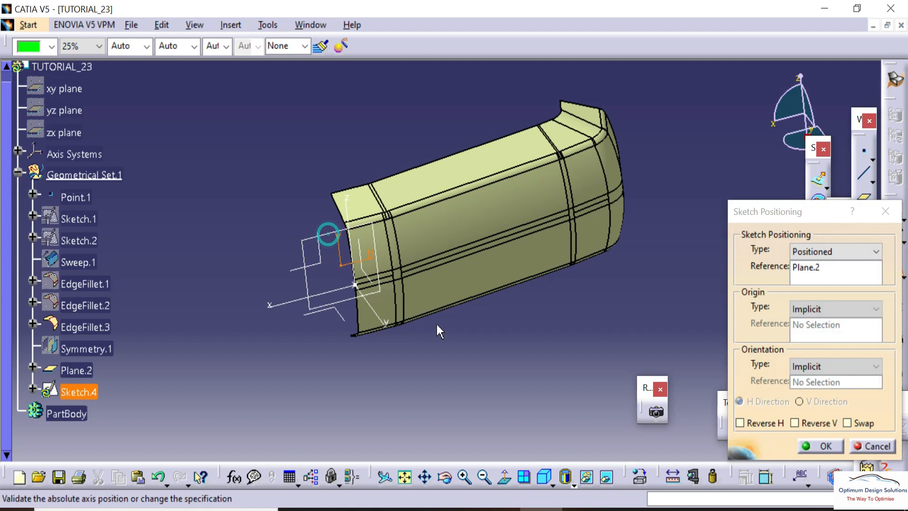
pyautogui.moveTo(436, 326); pyautogui.dragTo(442, 364, button='middle')
pyautogui.click(823, 441)
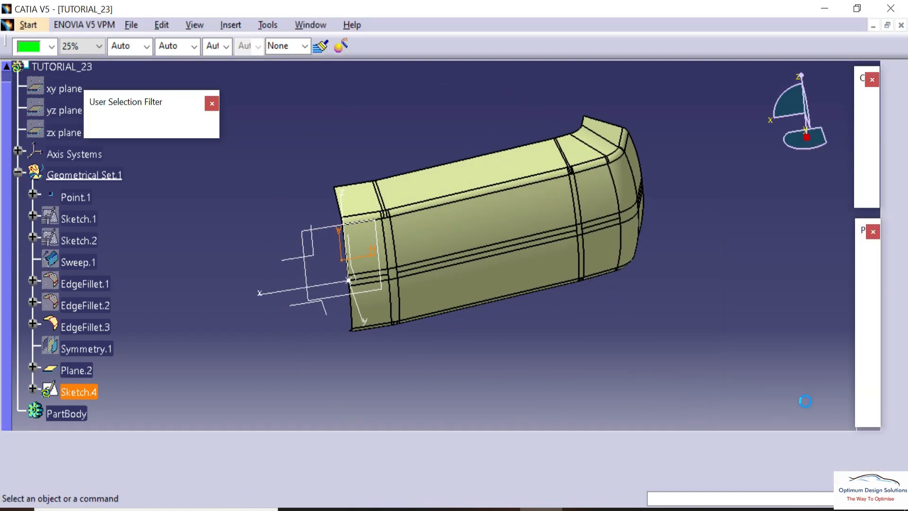
pyautogui.click(868, 306)
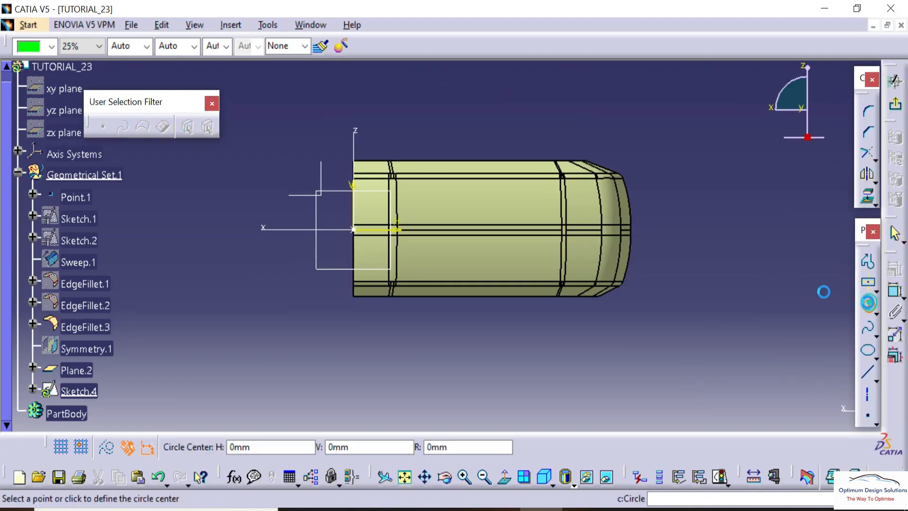
pyautogui.click(582, 229)
pyautogui.click(597, 217)
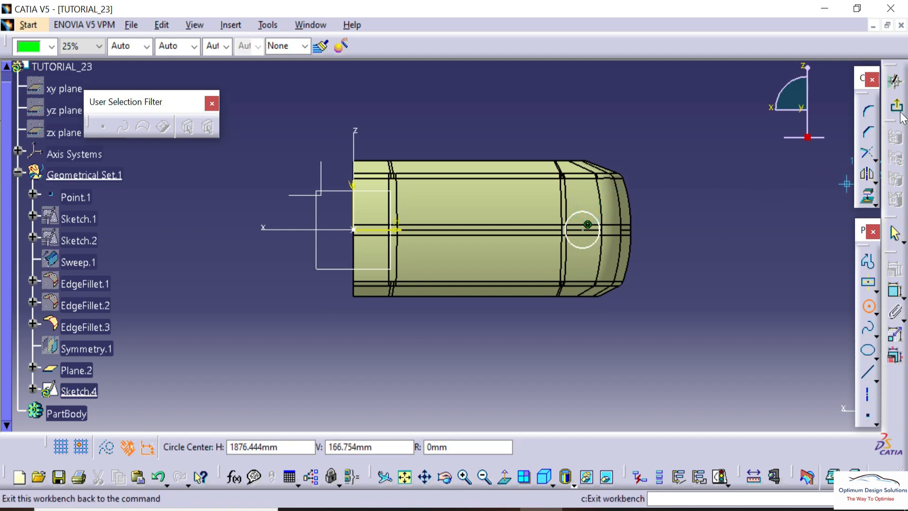
pyautogui.press('Escape')
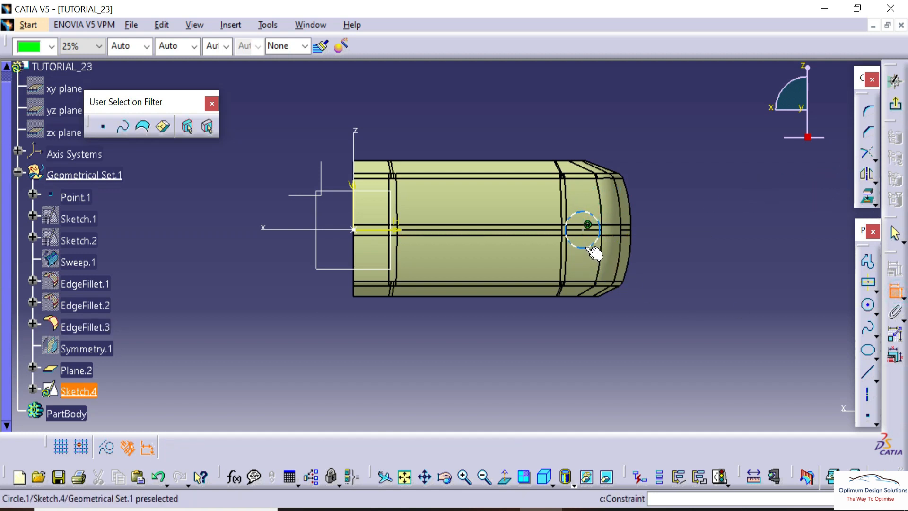
# - Dimension the circle with a diameter of 150 mm and its centre 880 mm from the vertical sketch axis
pyautogui.doubleClick(693, 292)
pyautogui.write('150')
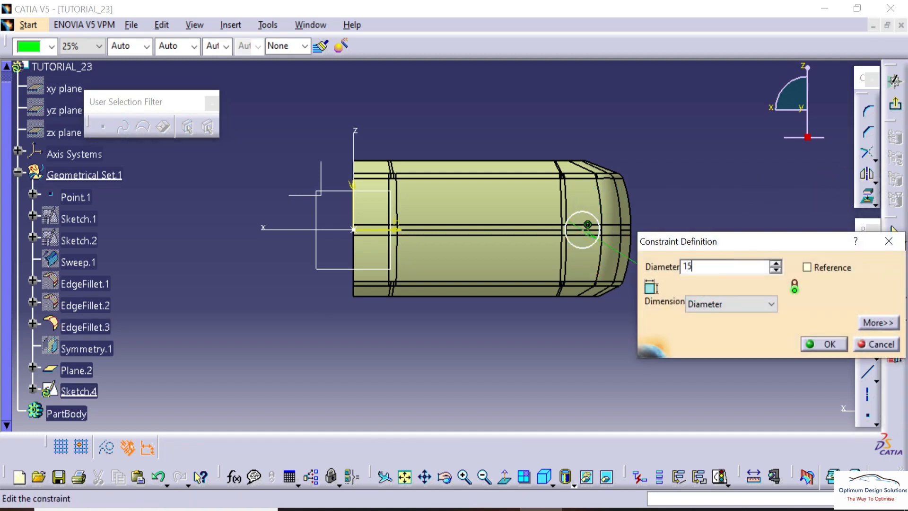
pyautogui.press('Return')
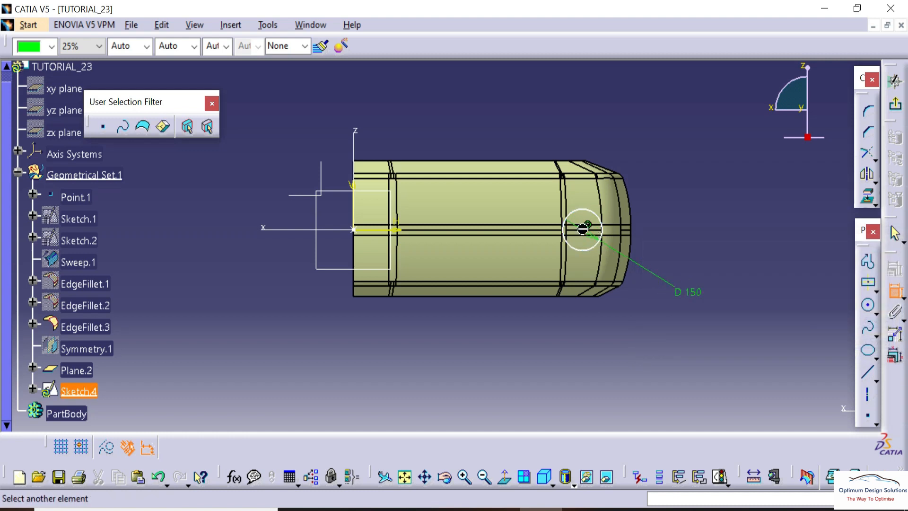
pyautogui.click(353, 188)
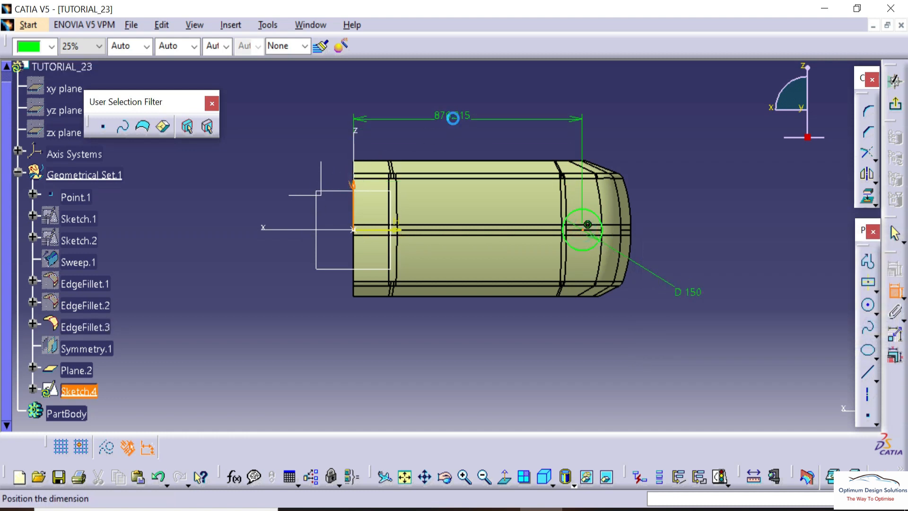
pyautogui.doubleClick(455, 118)
pyautogui.write('8')
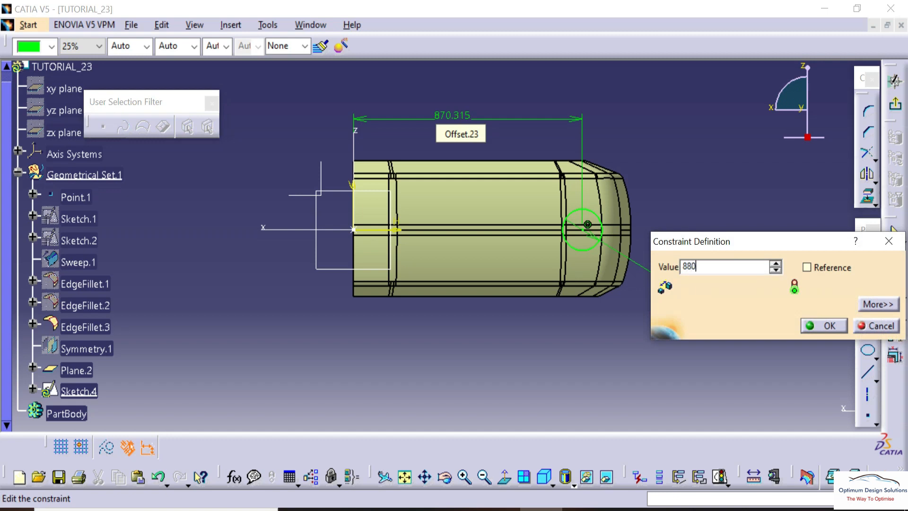
pyautogui.write('80')
pyautogui.press('Return')
# - Change the circle's diameter to 120 mm and exit the sketch
pyautogui.doubleClick(697, 292)
pyautogui.write('120')
pyautogui.press('Return')
pyautogui.click(892, 105)
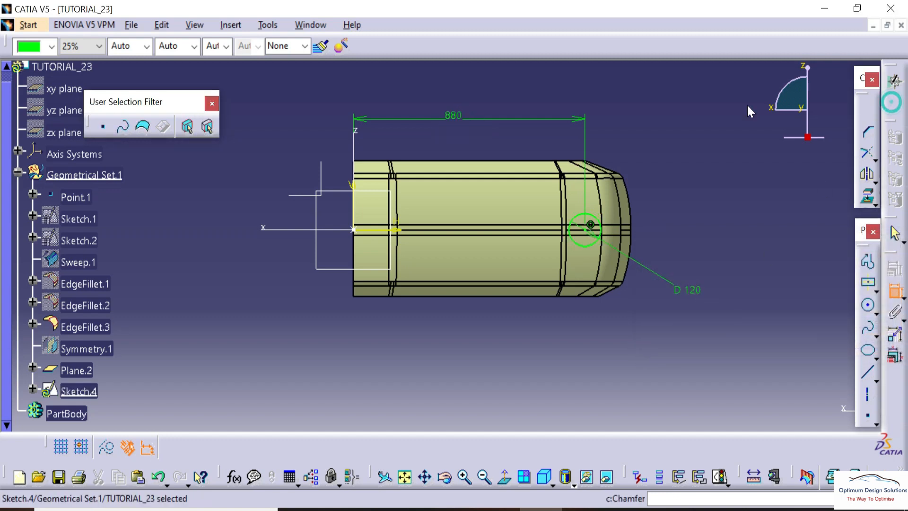
# - Set the offset of Plane.2 from the ZX plane to -200 mm
pyautogui.moveTo(504, 233); pyautogui.dragTo(336, 330, button='middle')
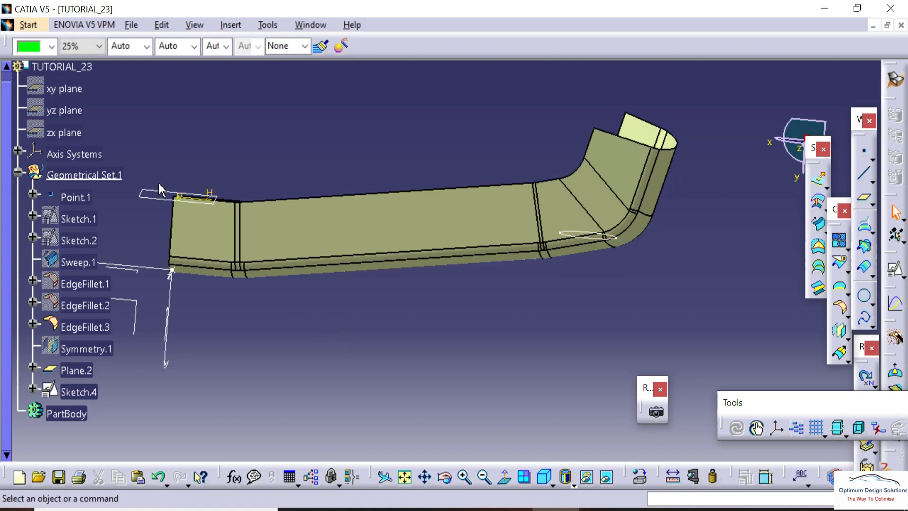
pyautogui.doubleClick(76, 371)
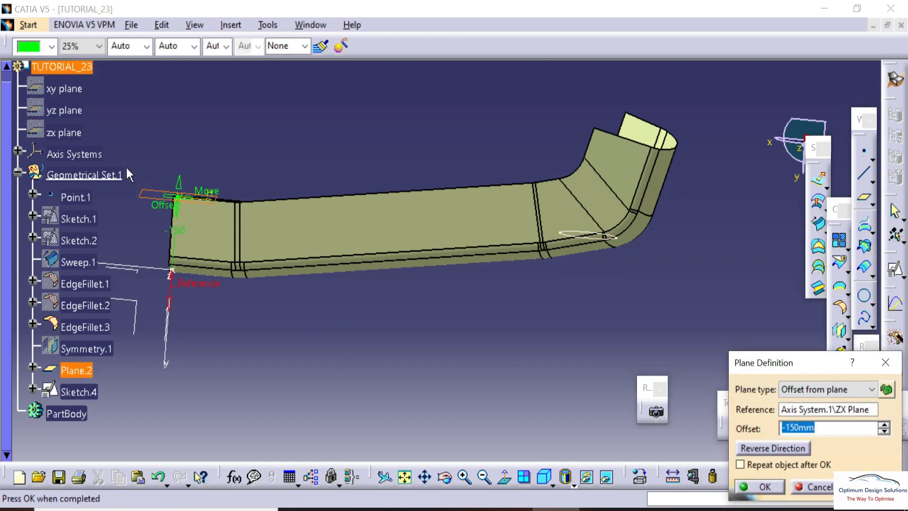
pyautogui.write('-200')
pyautogui.press('Return')
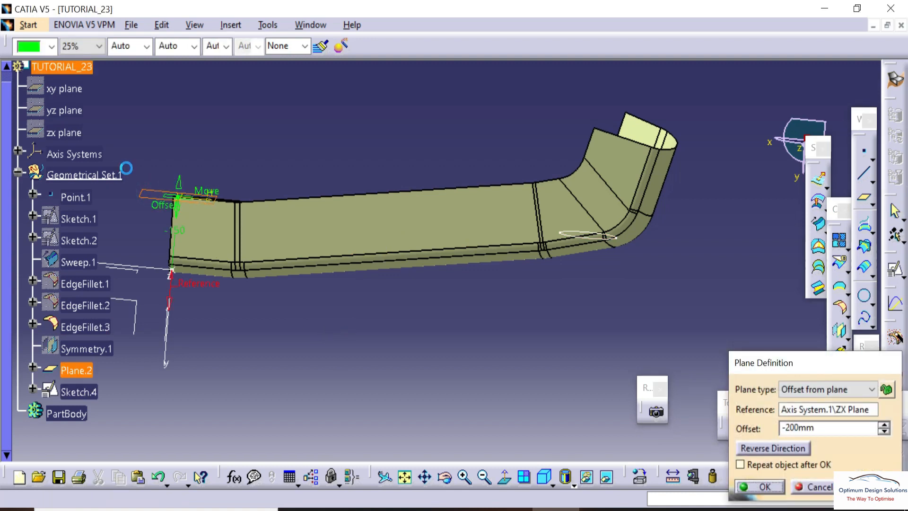
# - Reopen Plane.2 and set its offset to -220 mm
pyautogui.moveTo(478, 238); pyautogui.dragTo(412, 225, button='middle')
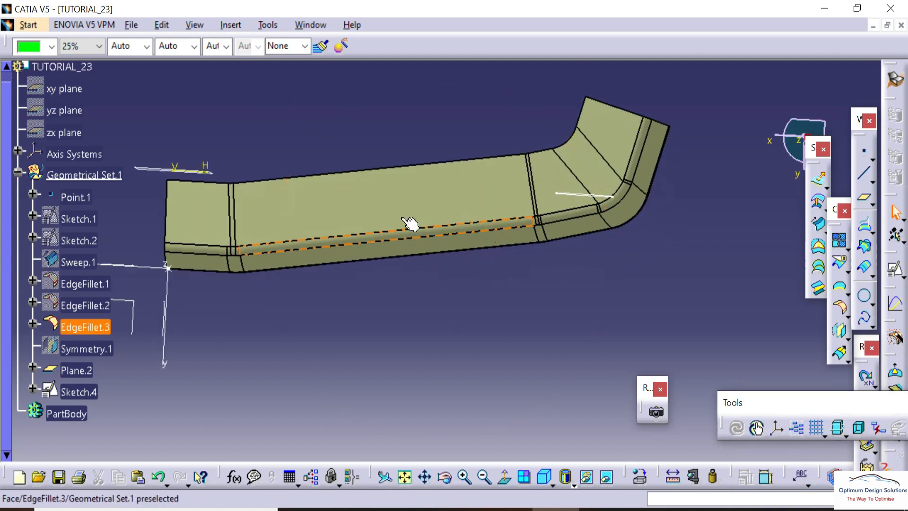
pyautogui.doubleClick(148, 166)
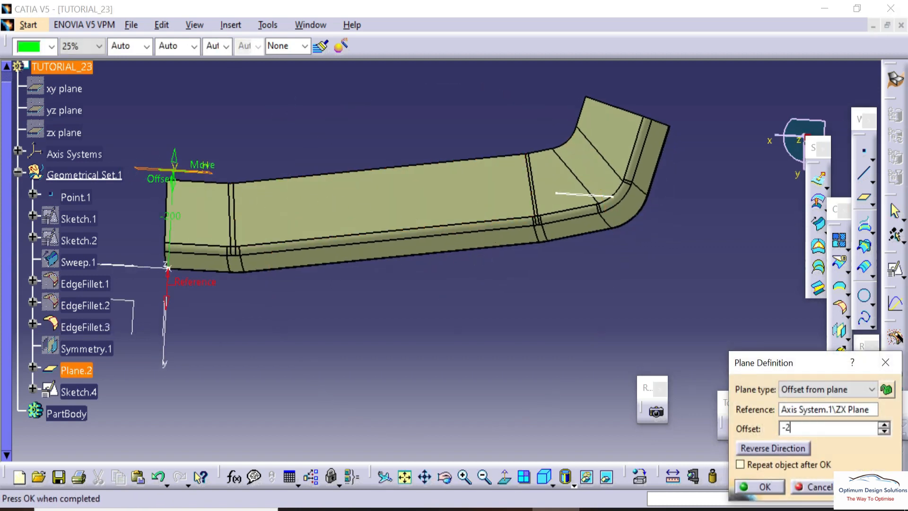
pyautogui.write('-220')
pyautogui.press('Return')
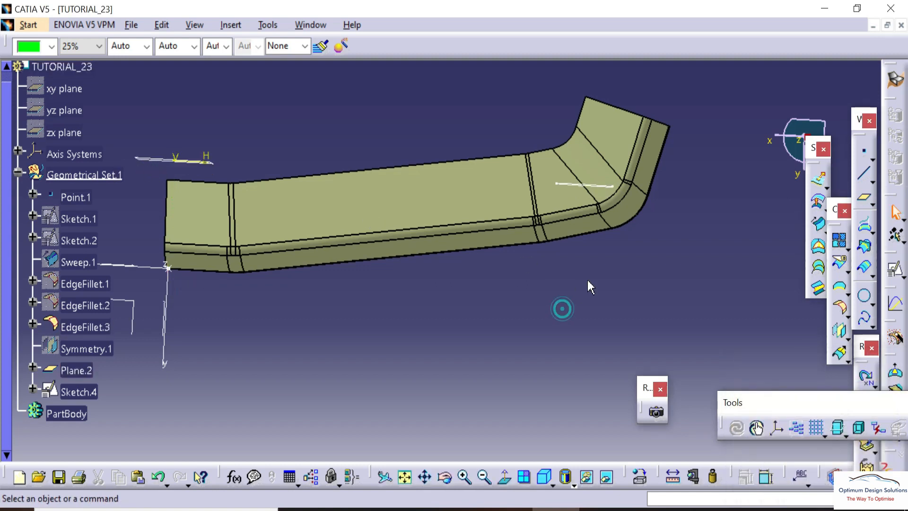
# - Edit Sketch.4 to give the circle a 100 mm diameter and an 850 mm distance from the vertical axis, and exit
pyautogui.moveTo(588, 276)
pyautogui.mouseDown(button='middle')
pyautogui.moveTo(604, 239)
pyautogui.moveTo(527, 318)
pyautogui.moveTo(529, 166)
pyautogui.moveTo(579, 233)
pyautogui.moveTo(423, 221)
pyautogui.moveTo(523, 314)
pyautogui.moveTo(551, 268)
pyautogui.mouseUp(button='middle')
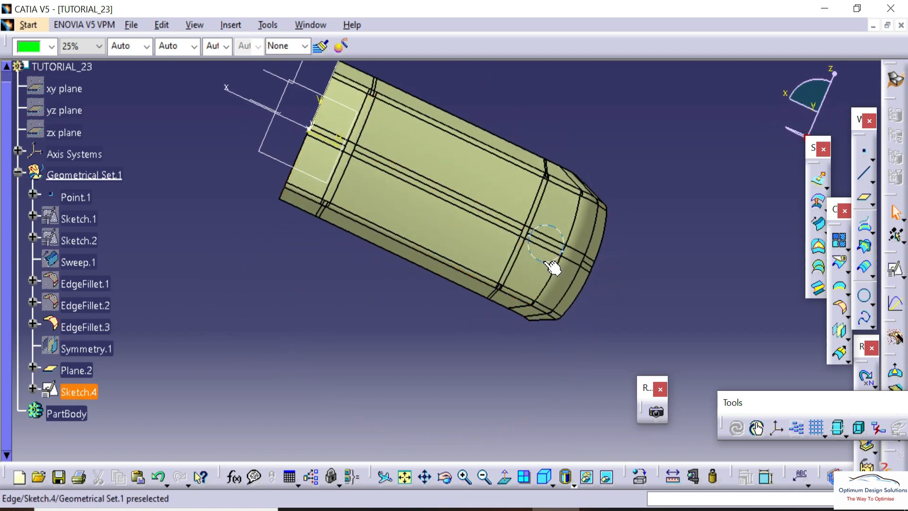
pyautogui.doubleClick(549, 265)
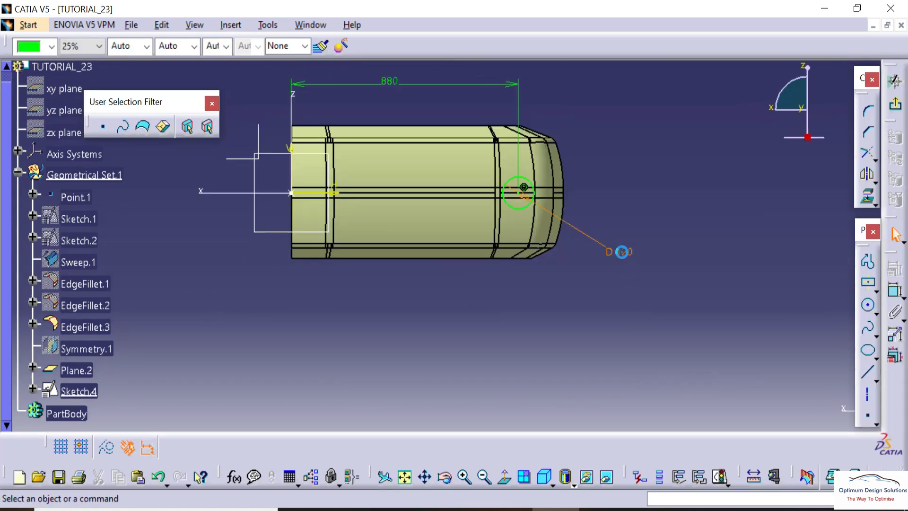
pyautogui.doubleClick(622, 252)
pyautogui.click(818, 344)
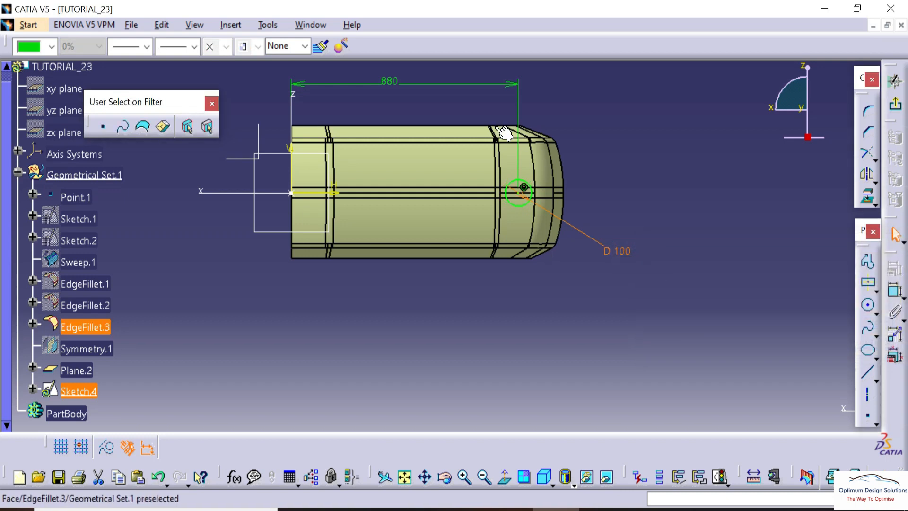
pyautogui.doubleClick(387, 81)
pyautogui.write('850')
pyautogui.press('Return')
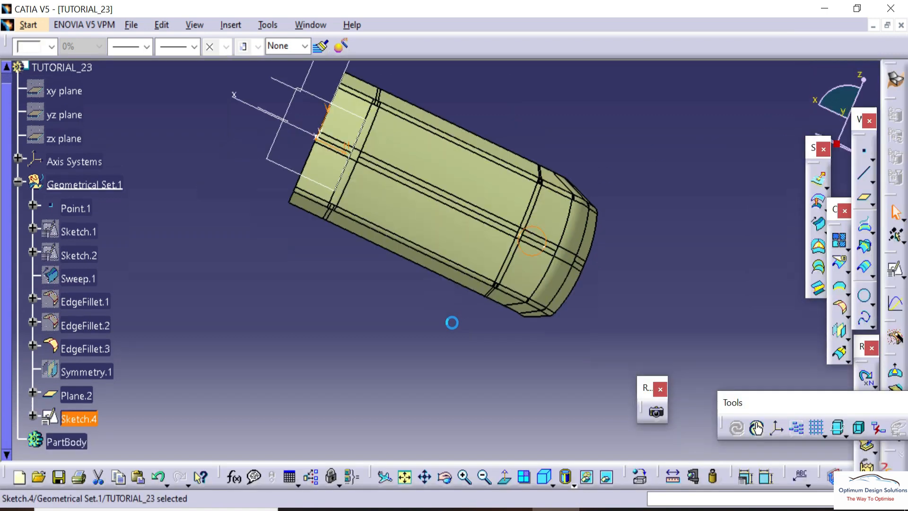
pyautogui.click(426, 322)
# - Start a line-profile Sweep of subtype With draft direction, using Sketch.4 as guide curve 1 and Plane.2 as the draft direction
pyautogui.moveTo(490, 300)
pyautogui.mouseDown(button='middle')
pyautogui.moveTo(617, 309)
pyautogui.moveTo(439, 203)
pyautogui.moveTo(494, 300)
pyautogui.moveTo(488, 259)
pyautogui.moveTo(466, 267)
pyautogui.moveTo(472, 243)
pyautogui.moveTo(426, 312)
pyautogui.moveTo(468, 298)
pyautogui.mouseUp(button='middle')
pyautogui.click(820, 225)
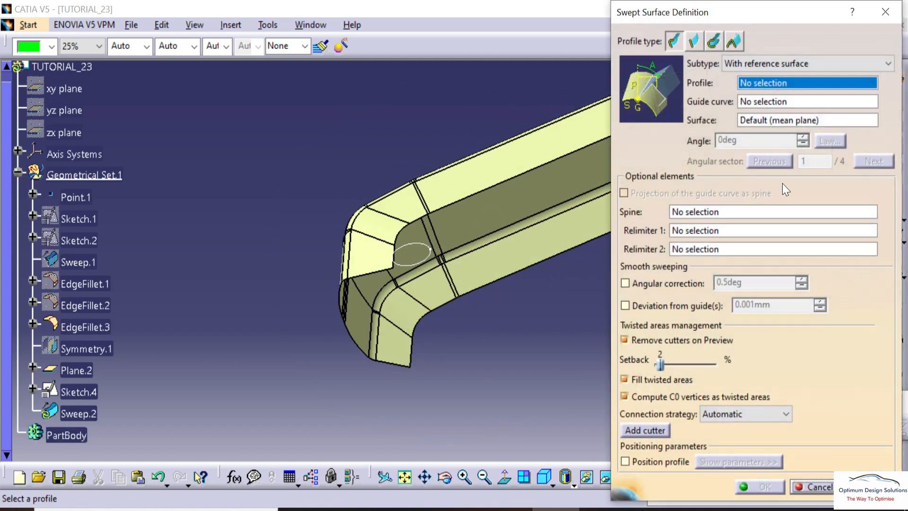
pyautogui.click(713, 42)
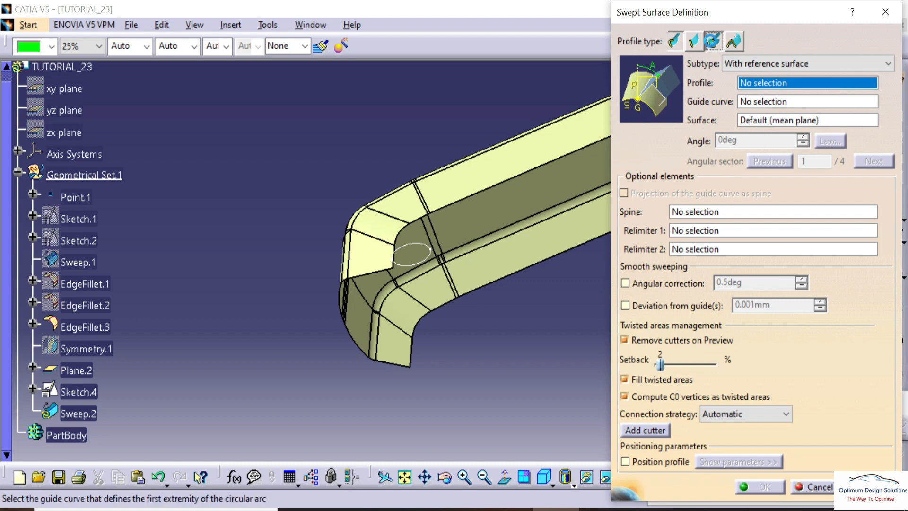
pyautogui.click(753, 109)
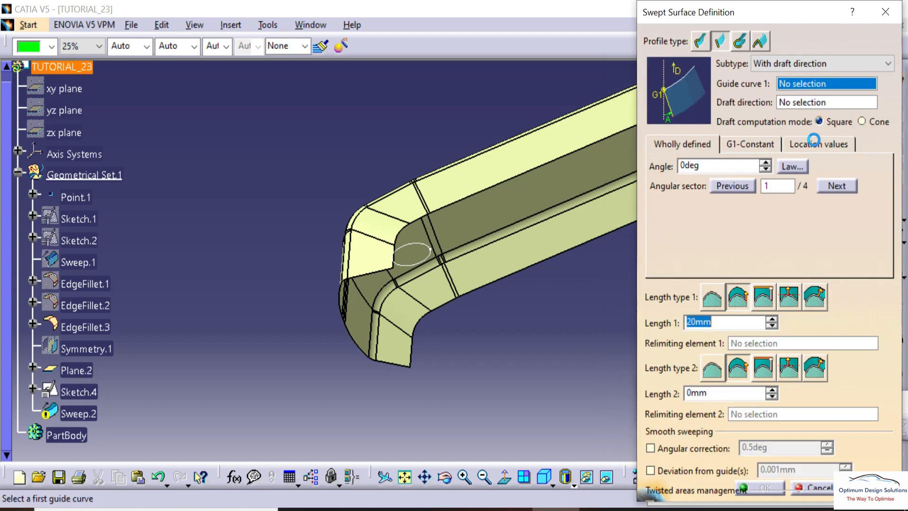
pyautogui.click(791, 62)
pyautogui.click(798, 134)
pyautogui.click(413, 248)
pyautogui.moveTo(413, 248)
pyautogui.mouseDown(button='middle')
pyautogui.moveTo(400, 250)
pyautogui.moveTo(445, 177)
pyautogui.moveTo(527, 220)
pyautogui.mouseUp(button='middle')
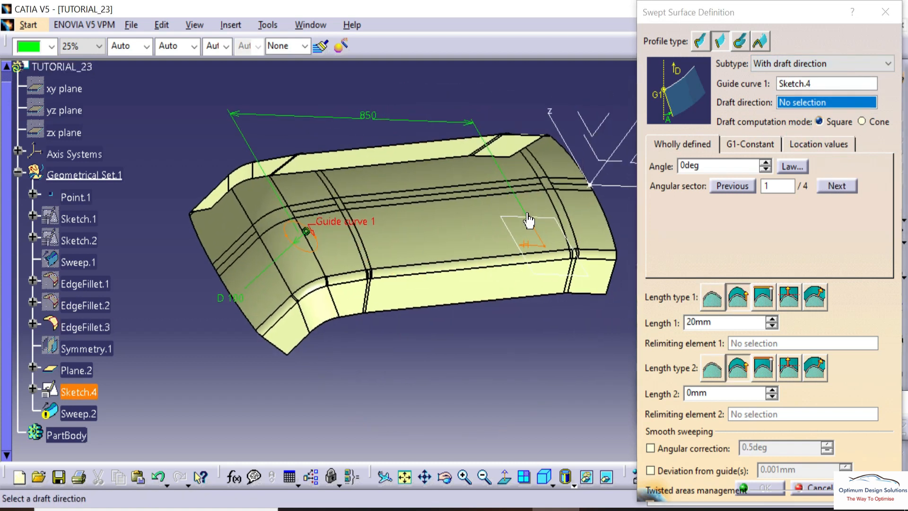
pyautogui.click(527, 220)
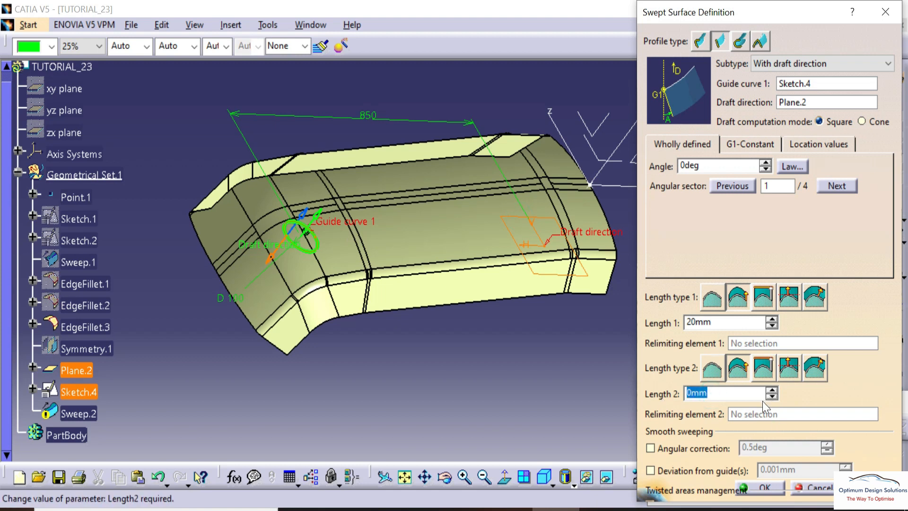
# - Set the sweep's Length 1 to 150 mm, preview it and choose angular sector 3
pyautogui.press('Return')
pyautogui.write('150')
pyautogui.click(520, 325)
pyautogui.click(866, 488)
pyautogui.moveTo(492, 418); pyautogui.dragTo(406, 293, button='middle')
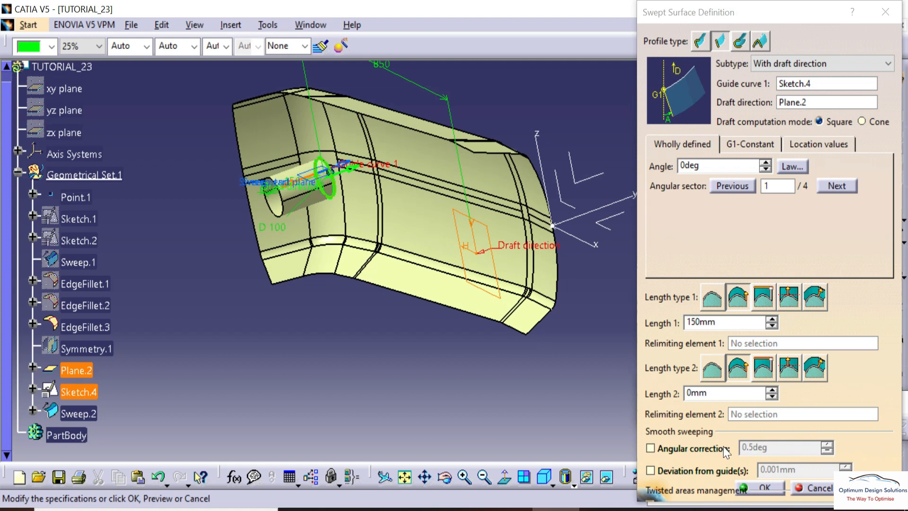
pyautogui.moveTo(363, 232); pyautogui.dragTo(425, 182, button='middle')
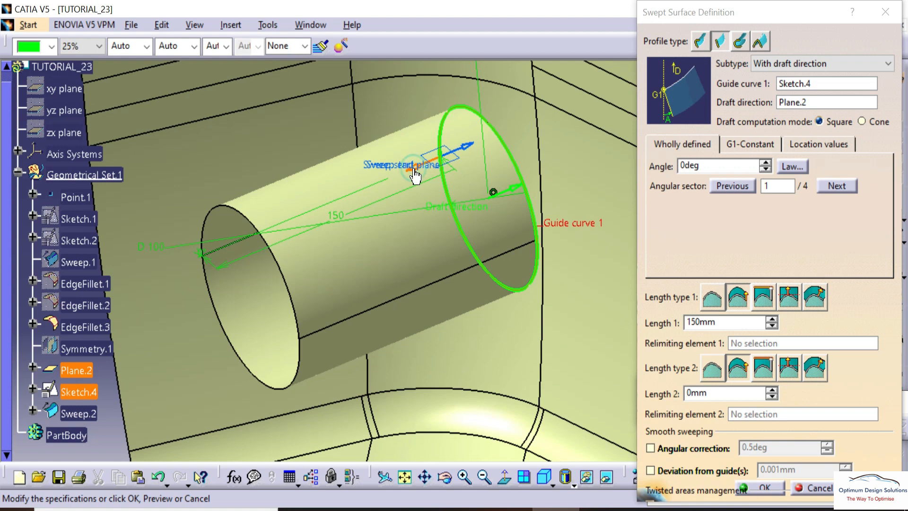
pyautogui.click(462, 159)
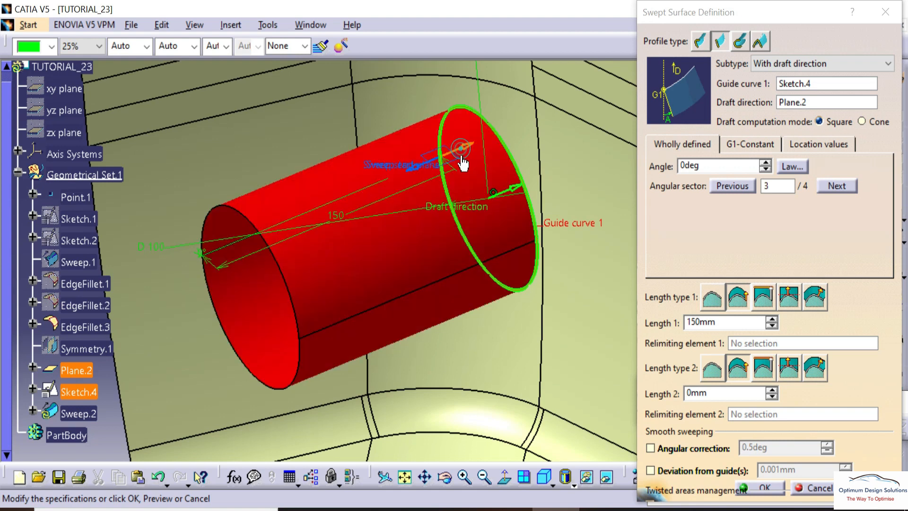
pyautogui.moveTo(496, 240); pyautogui.dragTo(385, 291, button='middle')
# - Try draft angles of 20deg and 5deg on the sweep and preview them
pyautogui.doubleClick(710, 163)
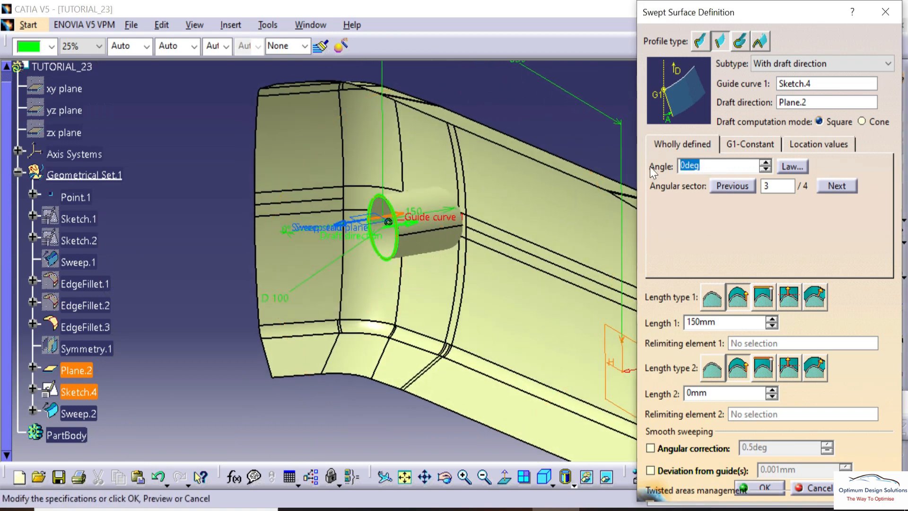
pyautogui.write('20')
pyautogui.press('Tab')
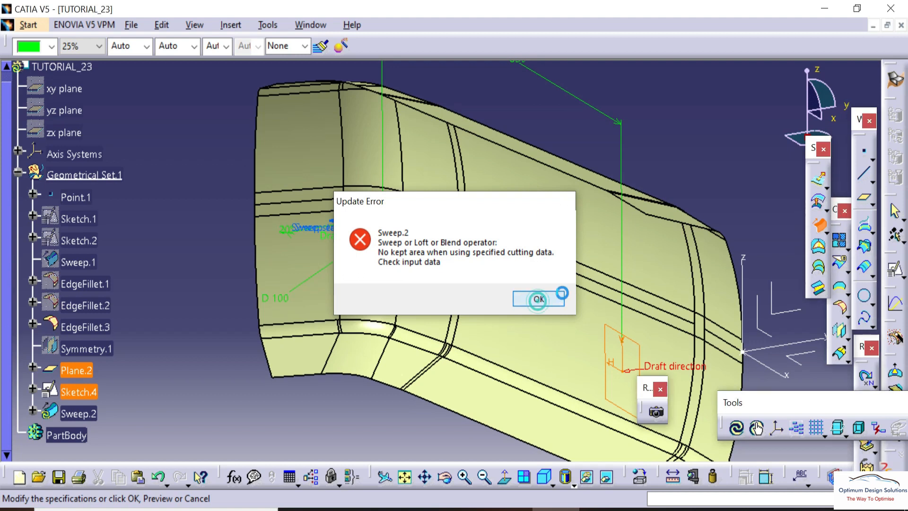
pyautogui.click(541, 298)
pyautogui.doubleClick(686, 165)
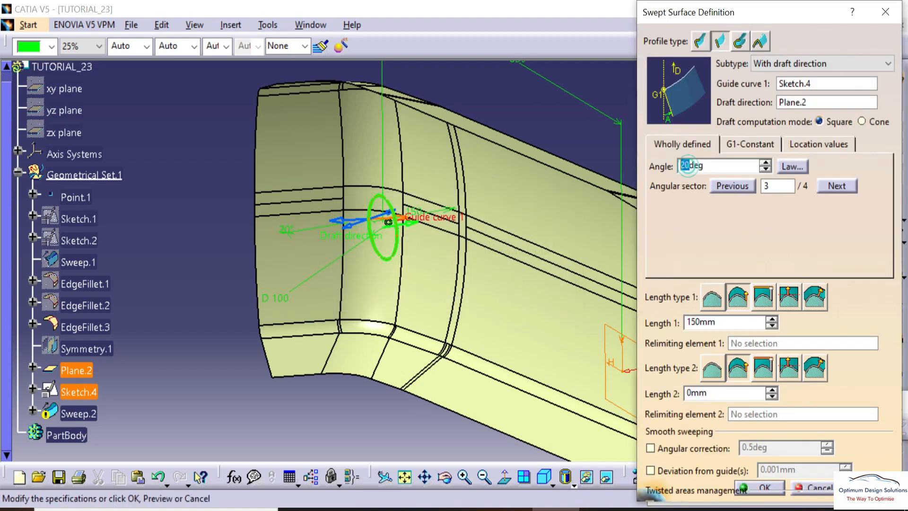
pyautogui.write('5')
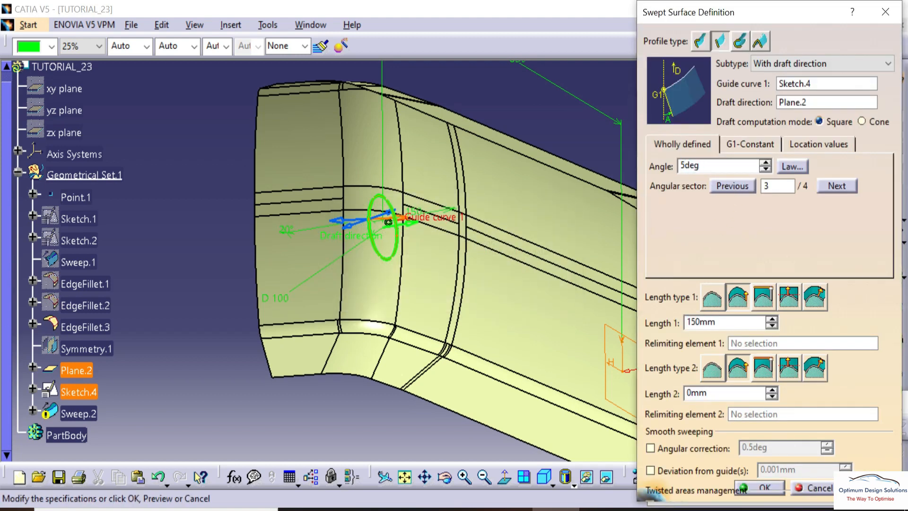
pyautogui.moveTo(561, 338); pyautogui.dragTo(504, 262, button='middle')
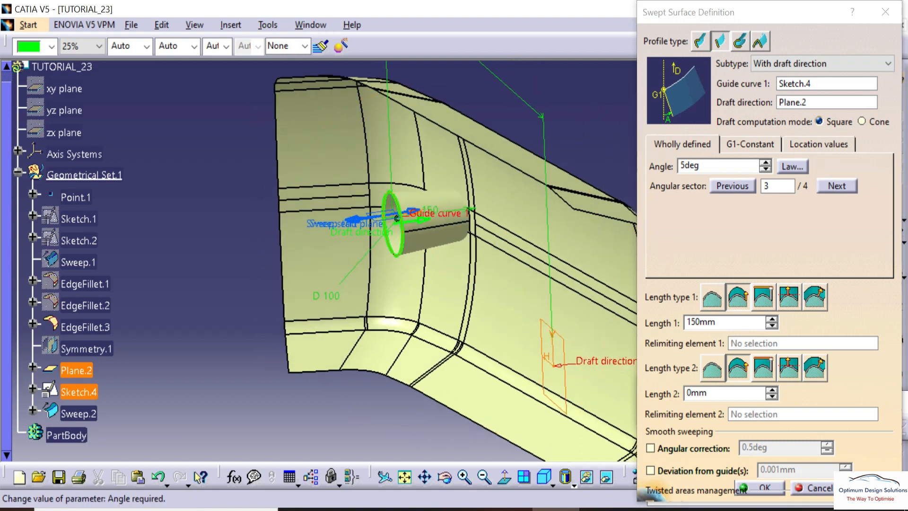
# - Reverse the draft angle to -5deg, increase it to -10deg and create the swept surface
pyautogui.click(682, 165)
pyautogui.write('-')
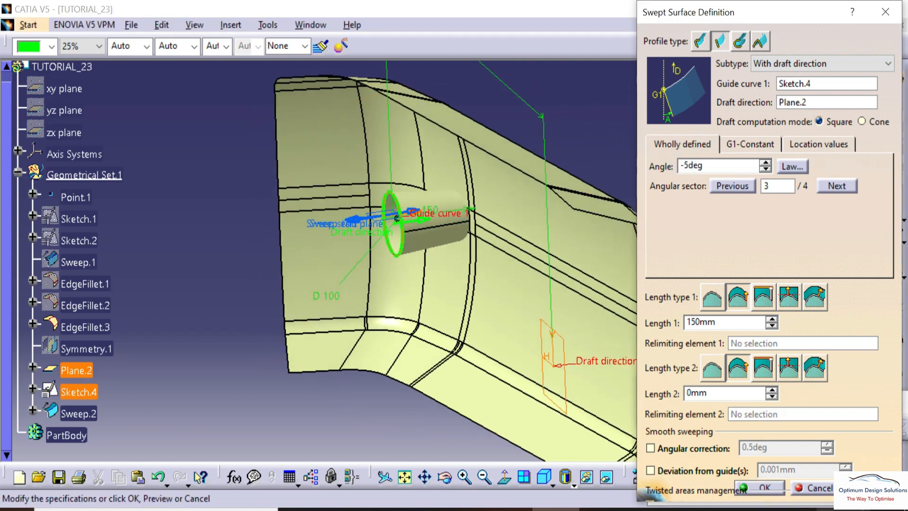
pyautogui.moveTo(452, 273); pyautogui.dragTo(520, 225, button='middle')
pyautogui.moveTo(689, 165); pyautogui.dragTo(683, 165)
pyautogui.write('10')
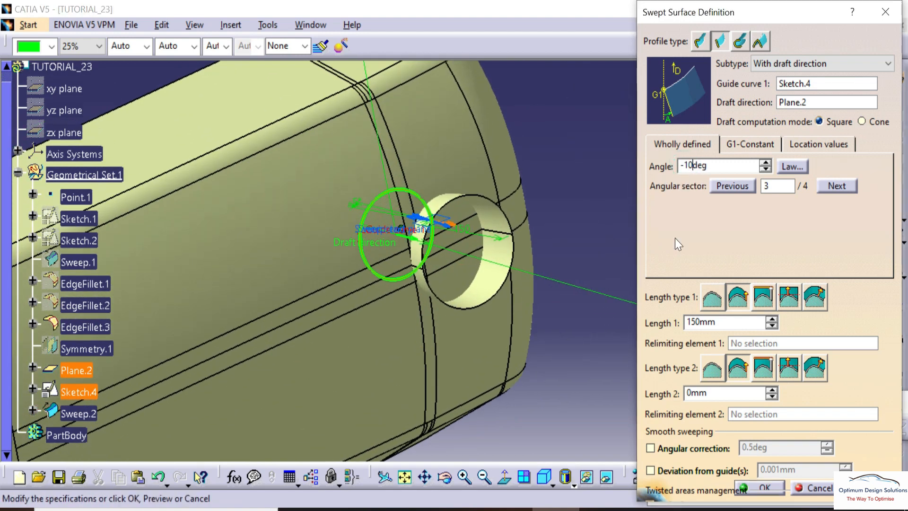
pyautogui.click(870, 488)
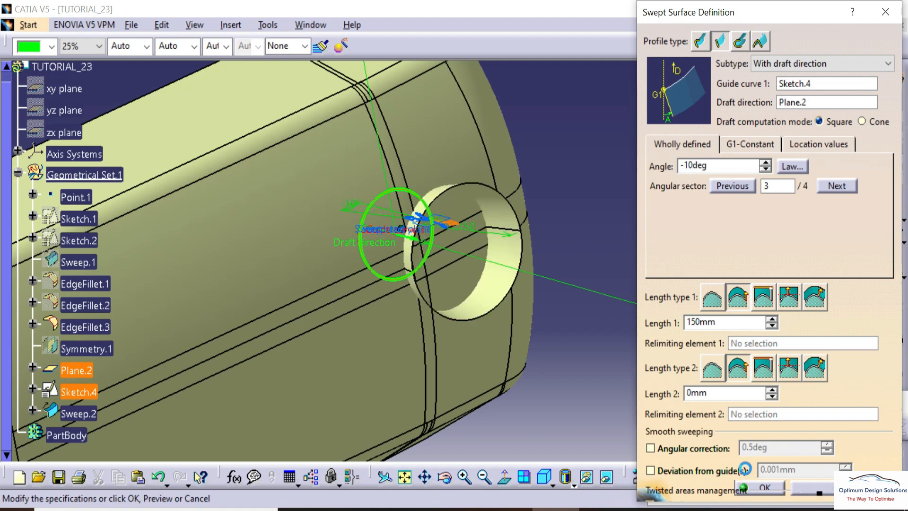
pyautogui.click(776, 495)
# - Reopen the drafted sweep and change its draft angle
pyautogui.moveTo(379, 331); pyautogui.dragTo(432, 229, button='middle')
pyautogui.doubleClick(494, 198)
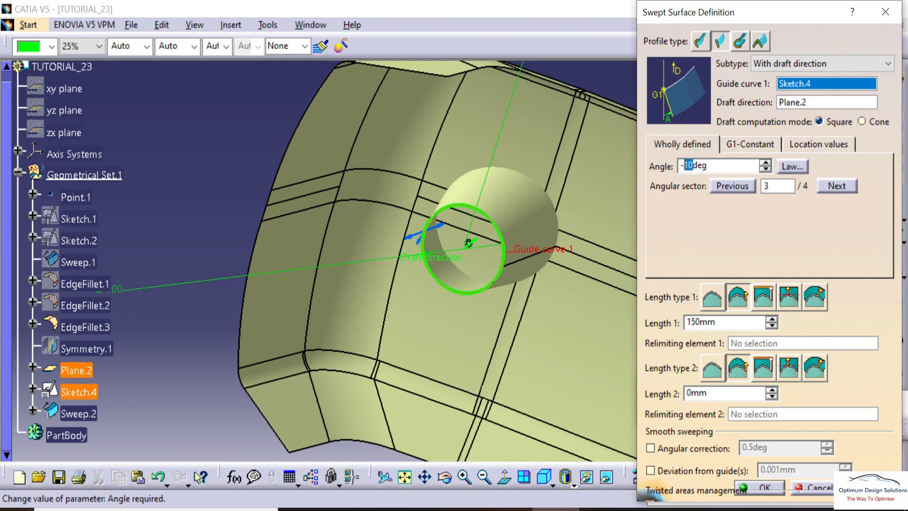
pyautogui.press('Return')
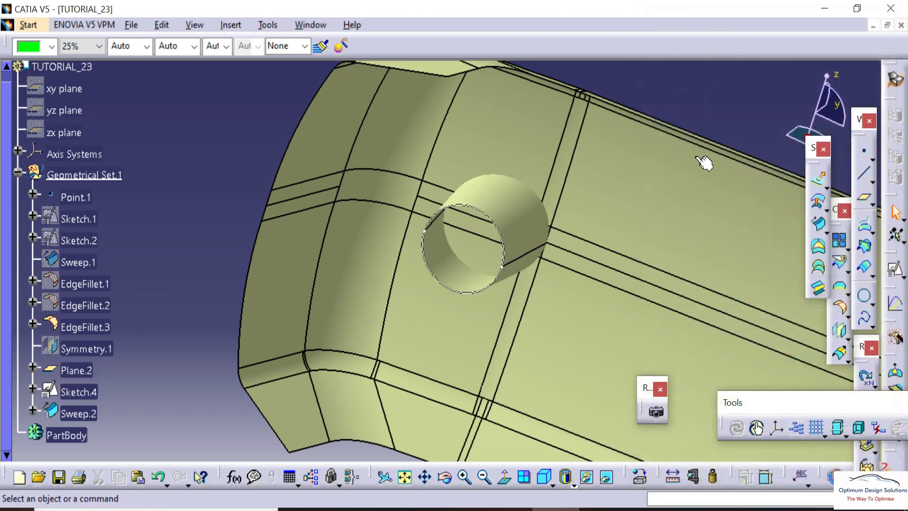
# - Create a Fill surface closing the open end of the drafted sweep at the Sketch.4 circle
pyautogui.click(818, 246)
pyautogui.click(473, 206)
pyautogui.click(713, 432)
# - Edit the circle's diameter constraint in Sketch.4 and exit the sketch
pyautogui.moveTo(247, 240)
pyautogui.mouseDown(button='middle')
pyautogui.moveTo(557, 271)
pyautogui.moveTo(478, 241)
pyautogui.moveTo(399, 247)
pyautogui.moveTo(398, 312)
pyautogui.moveTo(481, 345)
pyautogui.mouseUp(button='middle')
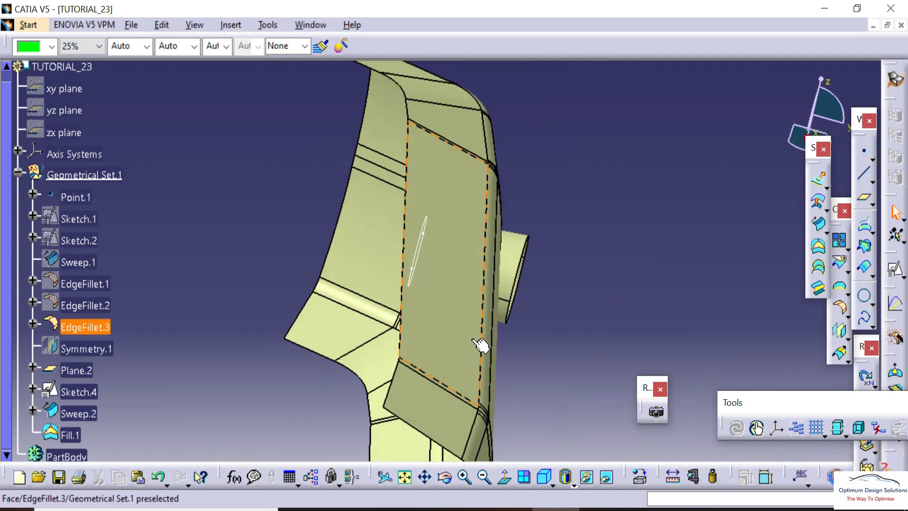
pyautogui.doubleClick(426, 238)
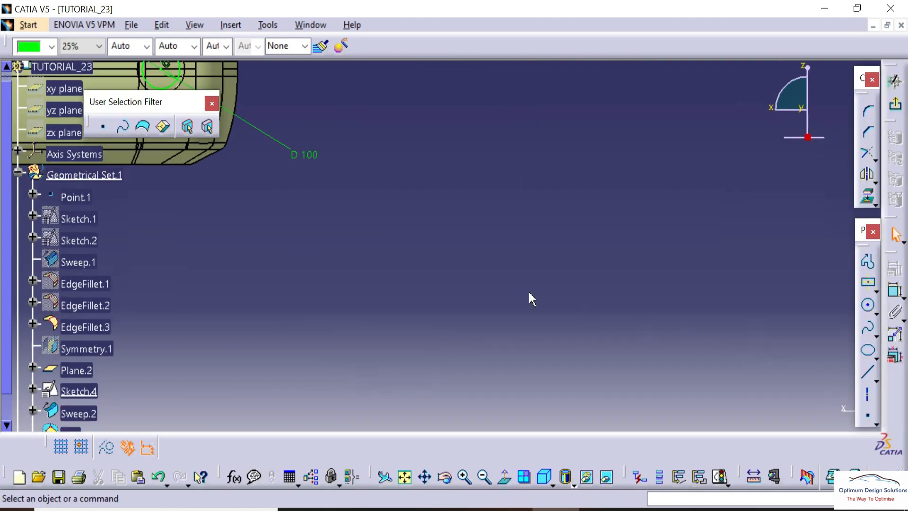
pyautogui.moveTo(356, 158); pyautogui.dragTo(581, 232, button='middle')
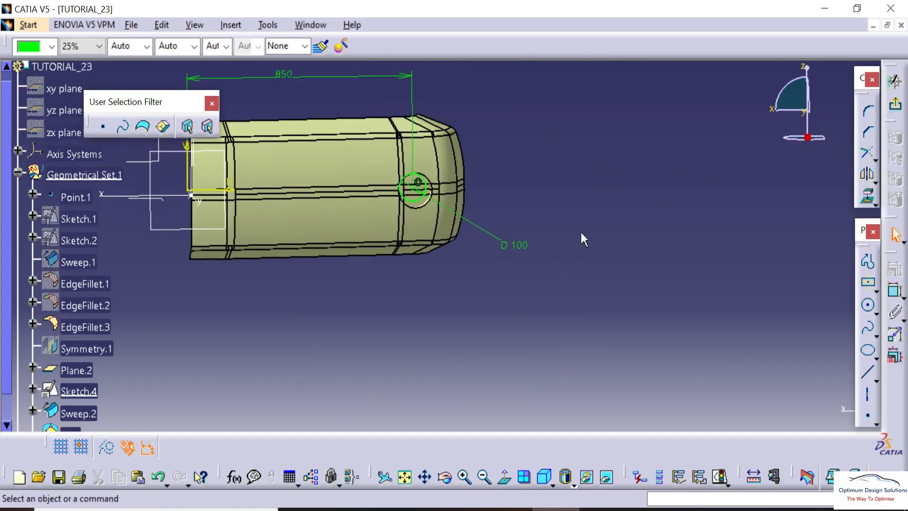
pyautogui.doubleClick(513, 245)
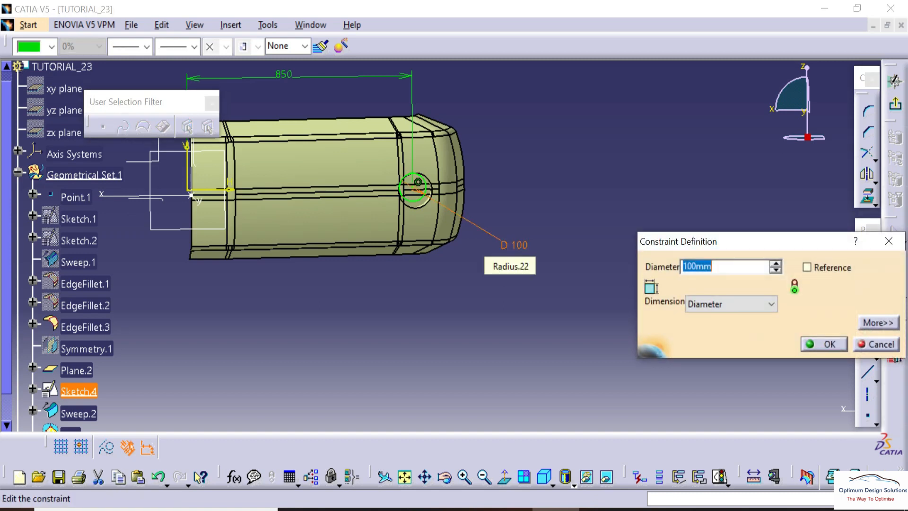
pyautogui.press('Return')
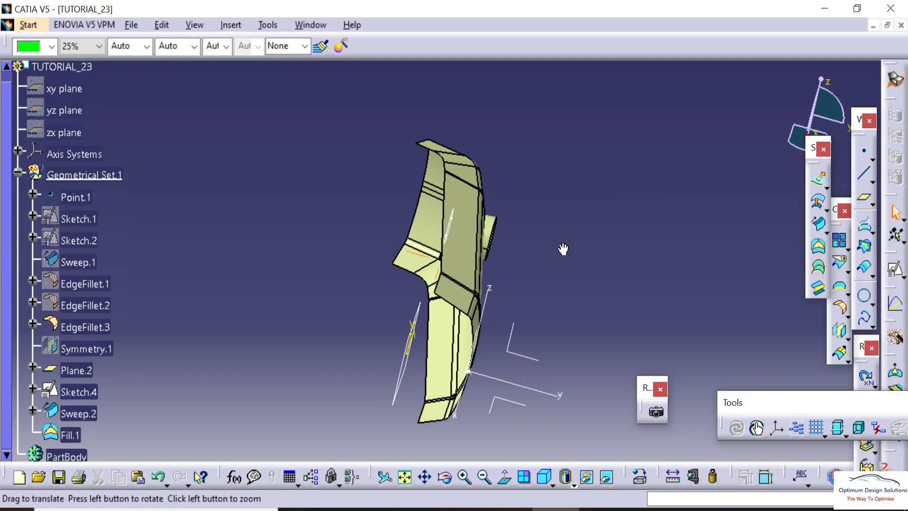
# - Set the offset of Plane.2 from the ZX plane to -200 mm
pyautogui.moveTo(563, 250); pyautogui.dragTo(496, 293, button='middle')
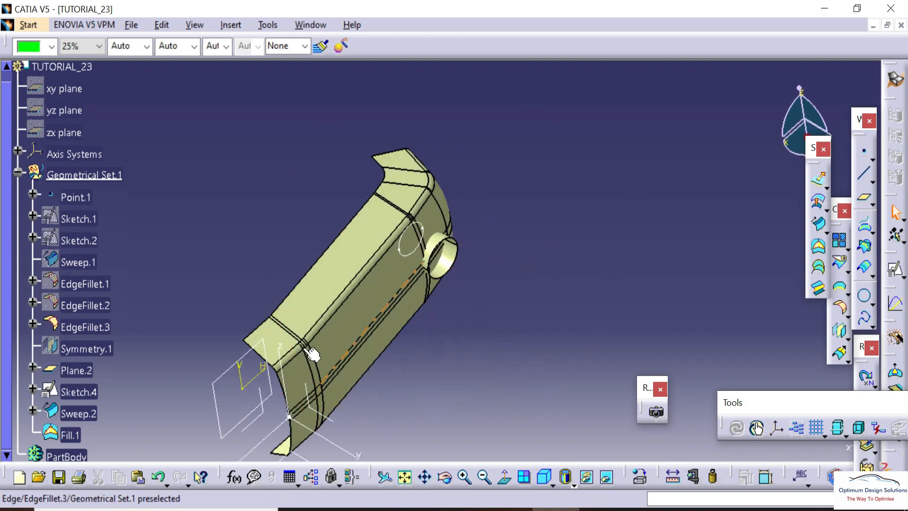
pyautogui.doubleClick(219, 390)
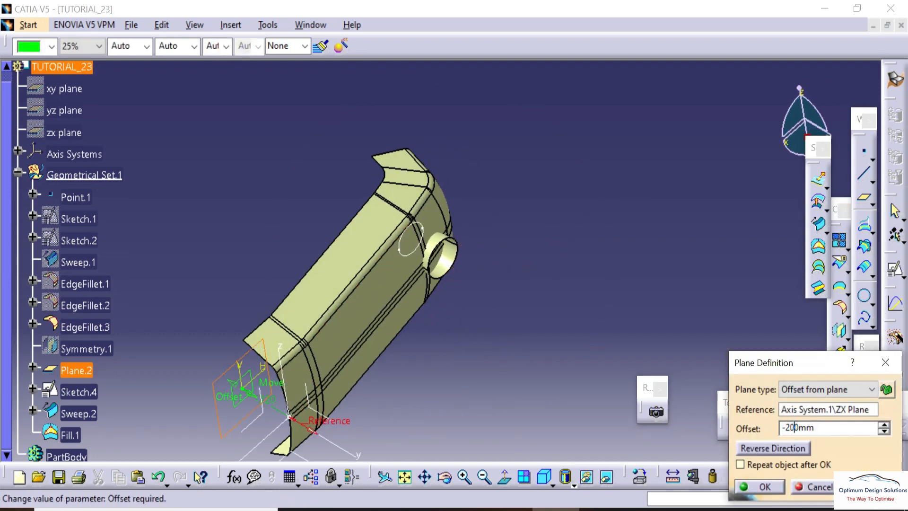
pyautogui.press('Return')
# - Hide Sketch.4 at the capped end of the drafted sweep
pyautogui.moveTo(408, 293)
pyautogui.mouseDown(button='middle')
pyautogui.moveTo(416, 265)
pyautogui.moveTo(454, 251)
pyautogui.moveTo(464, 300)
pyautogui.moveTo(462, 289)
pyautogui.mouseUp(button='middle')
pyautogui.rightClick(456, 283)
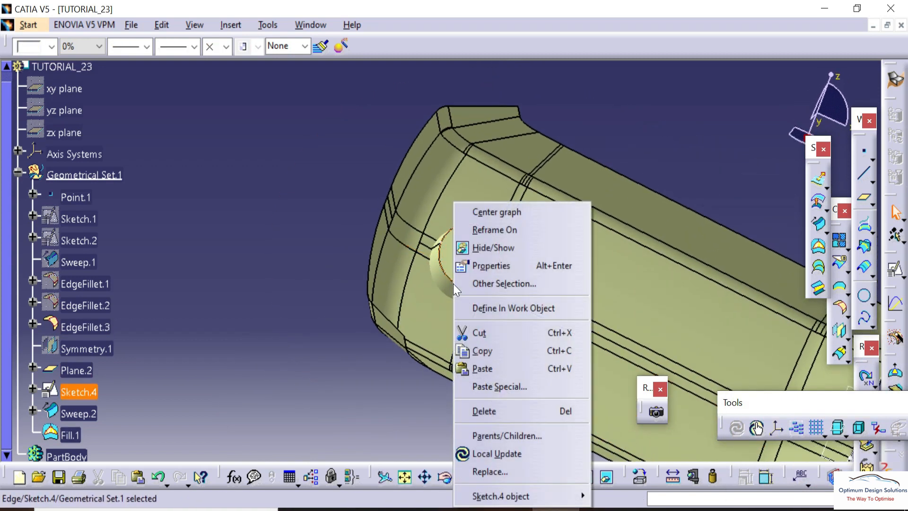
pyautogui.click(300, 213)
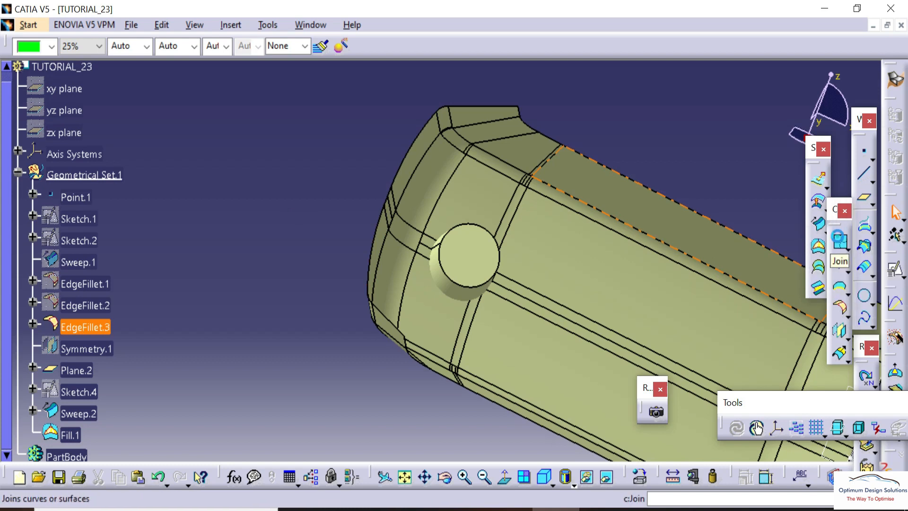
# - Join the fill surface and the drafted sweep into one surface
pyautogui.click(839, 240)
pyautogui.click(473, 272)
pyautogui.moveTo(458, 293); pyautogui.dragTo(476, 308, button='middle')
pyautogui.click(466, 327)
pyautogui.click(723, 432)
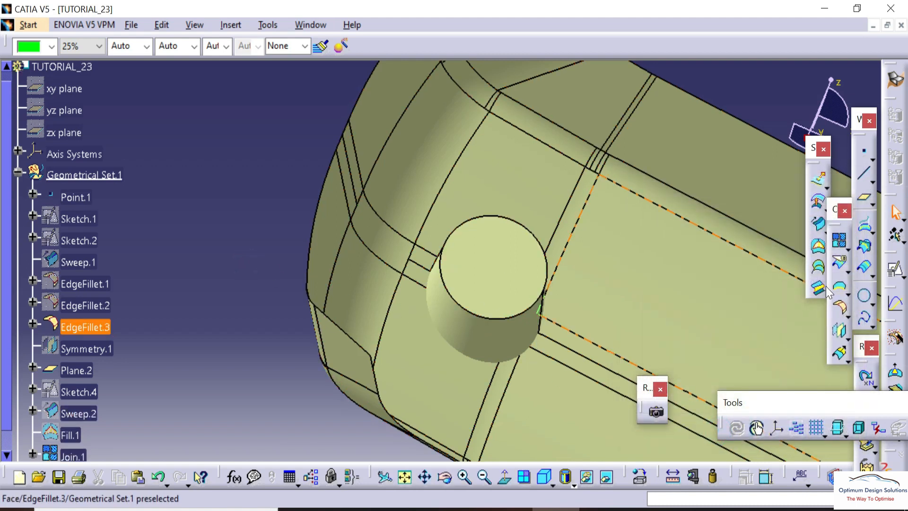
# - Create a positioned sketch on Plane.2 and draw a circle inside the boss outline, near its centre
pyautogui.moveTo(489, 284); pyautogui.dragTo(385, 327, button='middle')
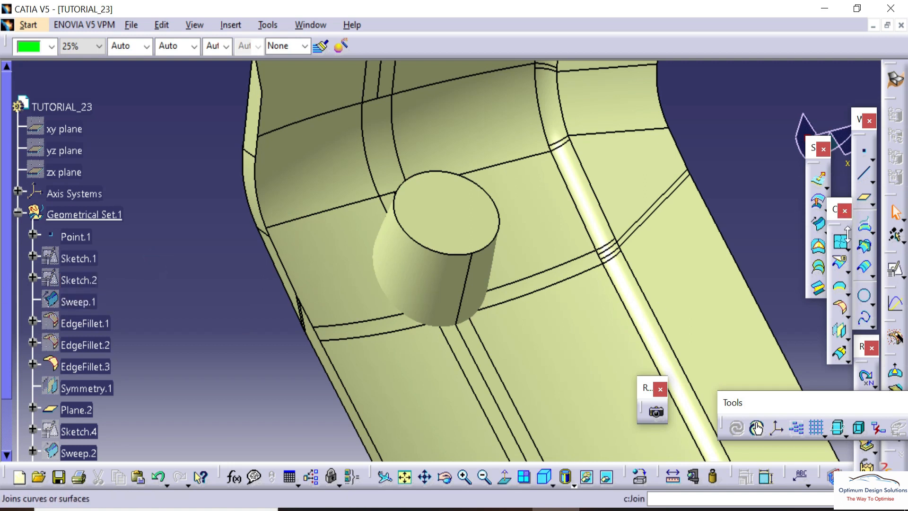
pyautogui.click(893, 271)
pyautogui.moveTo(362, 215)
pyautogui.mouseDown(button='middle')
pyautogui.moveTo(381, 286)
pyautogui.moveTo(480, 261)
pyautogui.moveTo(331, 284)
pyautogui.moveTo(251, 314)
pyautogui.mouseUp(button='middle')
pyautogui.click(251, 313)
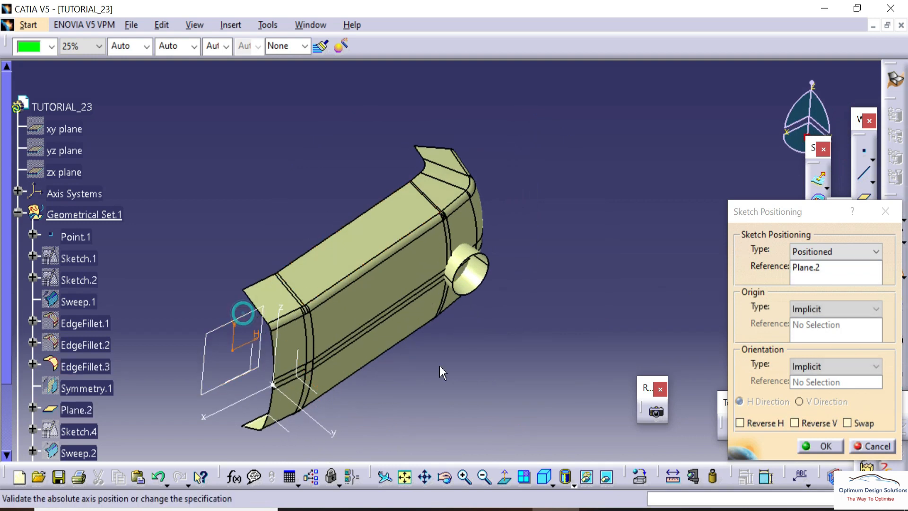
pyautogui.click(826, 447)
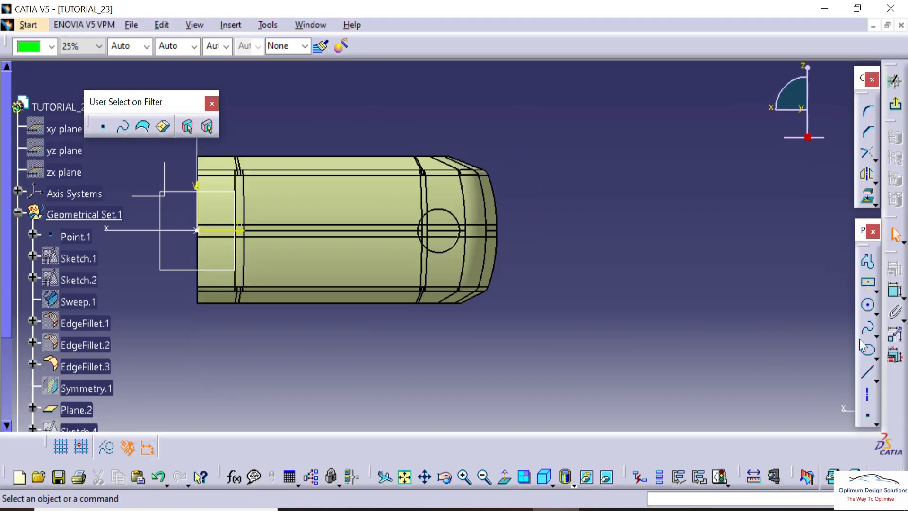
pyautogui.click(441, 231)
pyautogui.click(443, 225)
# - Show the hidden Sketch.4 circle as a reference for the new sketch
pyautogui.rightClick(80, 280)
pyautogui.press('h')
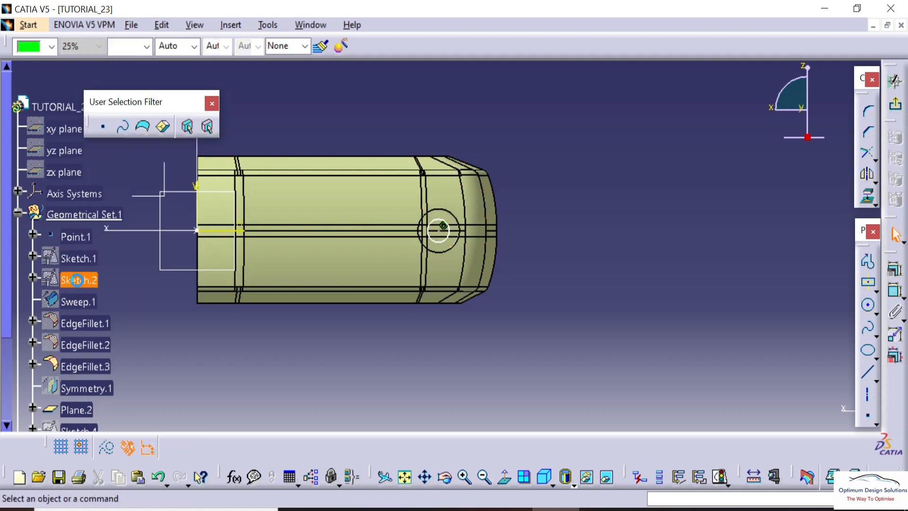
pyautogui.rightClick(82, 280)
pyautogui.press('h')
pyautogui.scroll(-1, 85, 311)
pyautogui.scroll(-2, 85, 314)
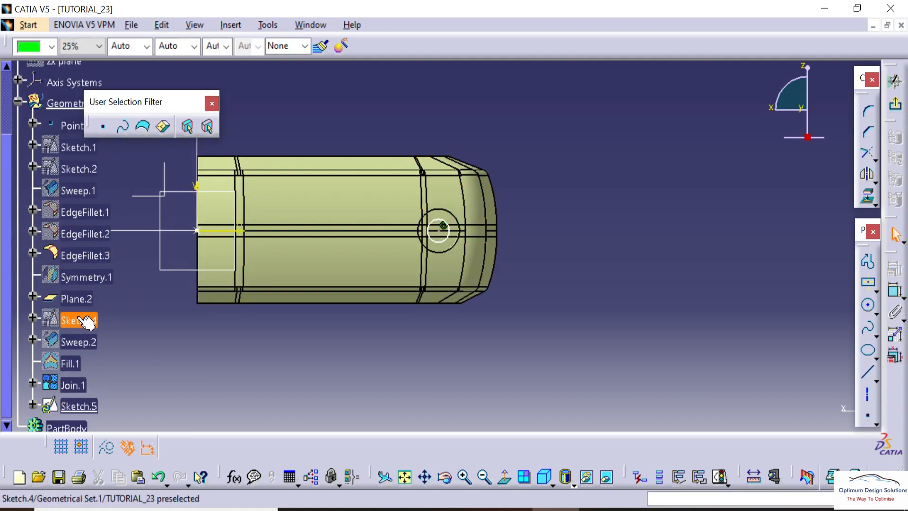
# - Dimension the inner circle's diameter, settle its value at 70 mm and exit the sketch
pyautogui.moveTo(583, 347); pyautogui.dragTo(684, 249, button='middle')
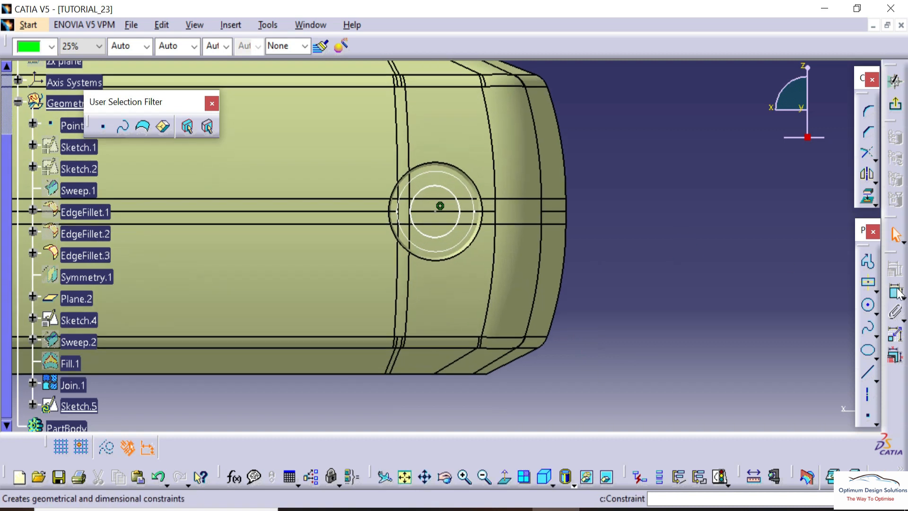
pyautogui.click(437, 185)
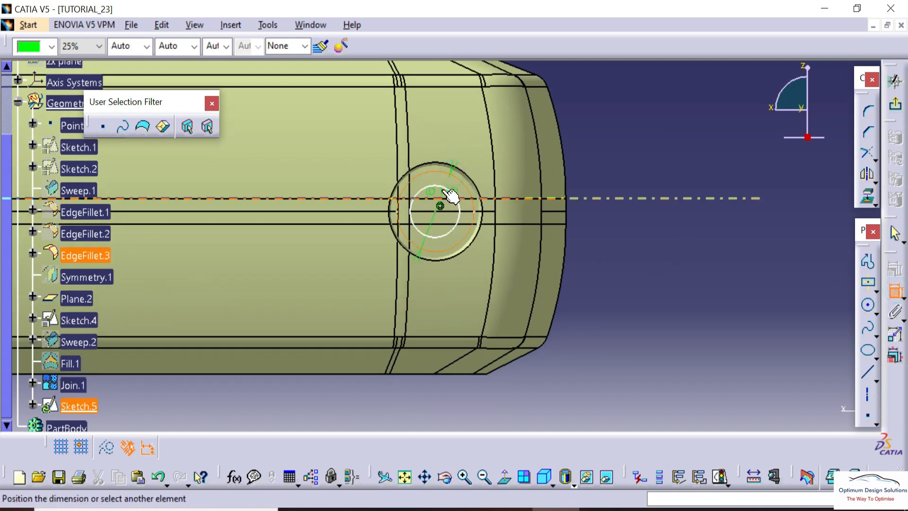
pyautogui.rightClick(606, 189)
pyautogui.click(635, 296)
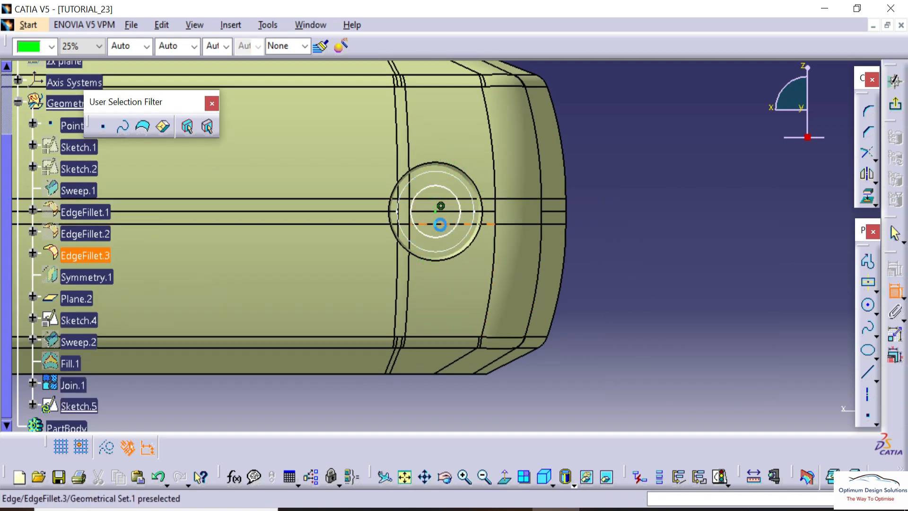
pyautogui.click(606, 286)
pyautogui.doubleClick(610, 283)
pyautogui.write('60')
pyautogui.press('Return')
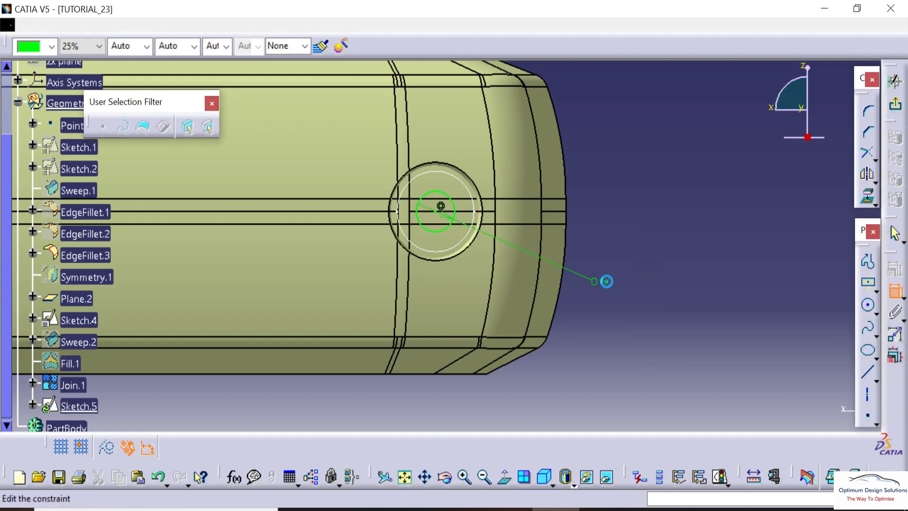
pyautogui.doubleClick(608, 284)
pyautogui.write('70')
pyautogui.press('Return')
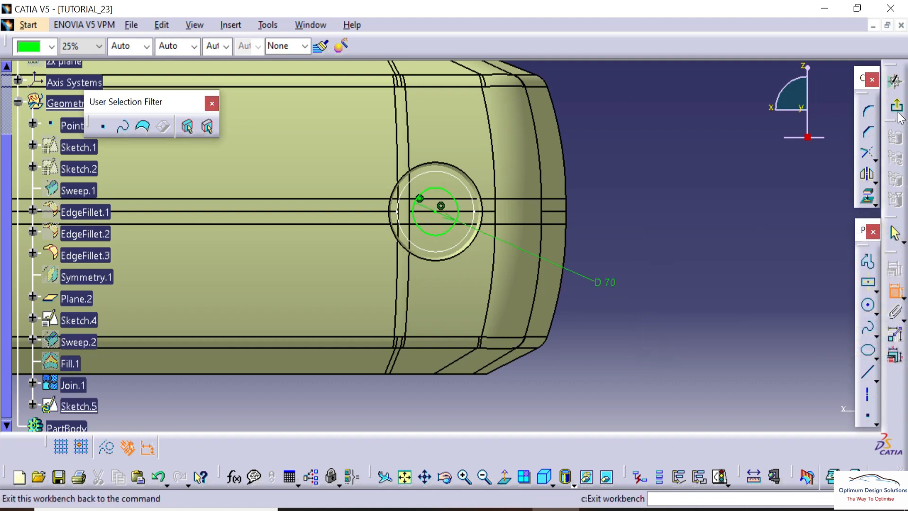
# - Start a swept surface with draft direction, using the Sketch.5 circle as guide curve and Plane.2 as draft direction
pyautogui.moveTo(454, 233)
pyautogui.mouseDown(button='middle')
pyautogui.moveTo(428, 243)
pyautogui.moveTo(473, 309)
pyautogui.moveTo(644, 261)
pyautogui.moveTo(473, 116)
pyautogui.mouseUp(button='middle')
pyautogui.moveTo(512, 284); pyautogui.dragTo(345, 349, button='middle')
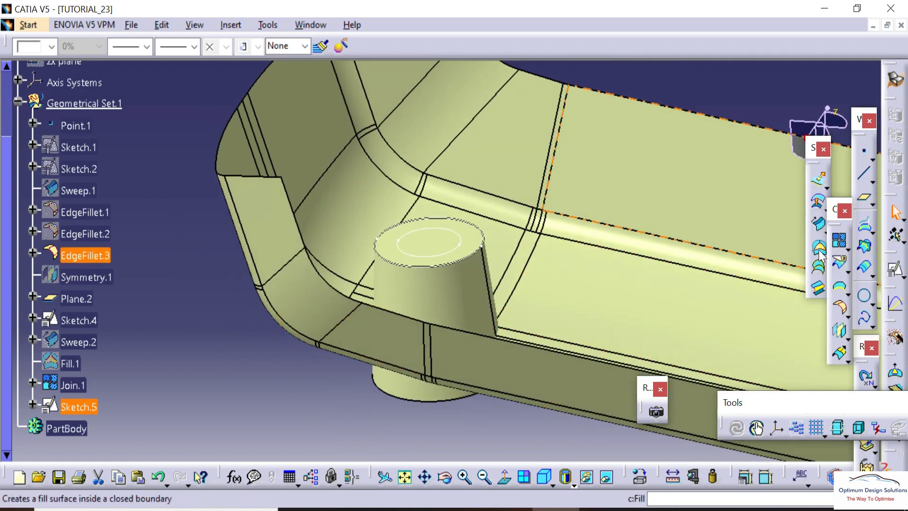
pyautogui.click(818, 232)
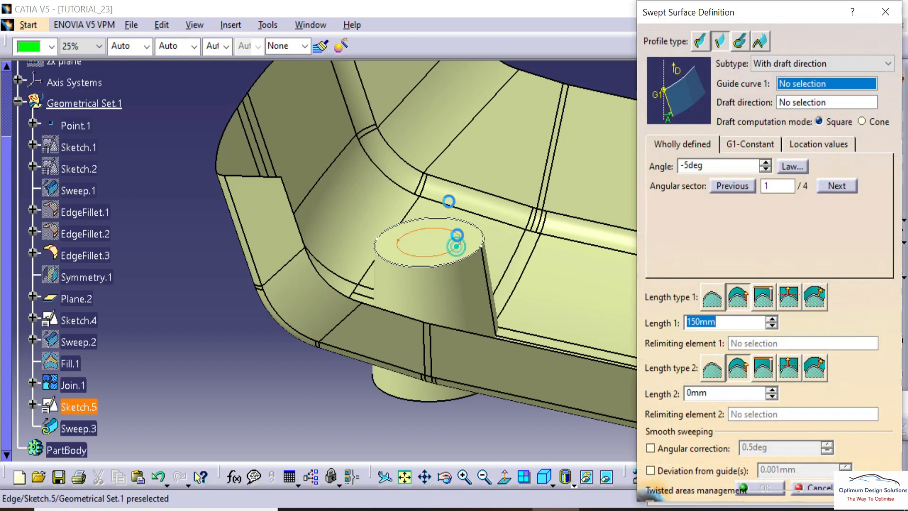
pyautogui.click(435, 230)
pyautogui.moveTo(407, 294); pyautogui.dragTo(459, 280, button='middle')
pyautogui.moveTo(530, 329); pyautogui.dragTo(204, 315, button='middle')
pyautogui.click(463, 220)
# - Set the swept surface's length 1 to 20 mm and length 2 to 5 mm, and preview it
pyautogui.moveTo(380, 246); pyautogui.dragTo(418, 182, button='middle')
pyautogui.moveTo(715, 319); pyautogui.dragTo(672, 317)
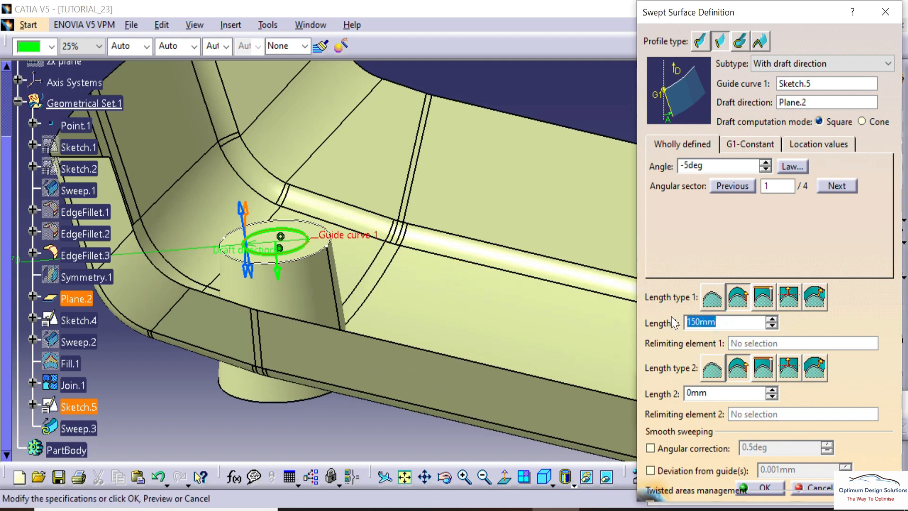
pyautogui.click(576, 95)
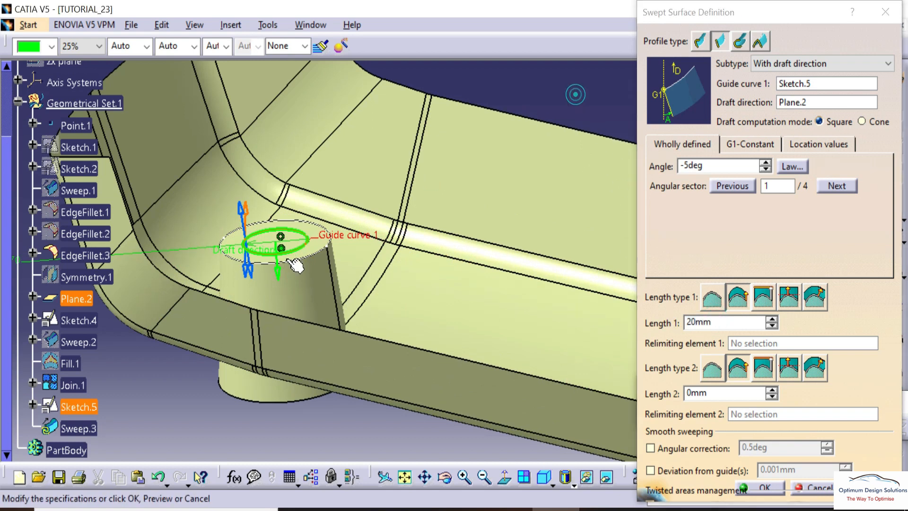
pyautogui.moveTo(416, 343); pyautogui.dragTo(421, 300, button='middle')
pyautogui.click(868, 488)
pyautogui.moveTo(352, 374); pyautogui.dragTo(541, 405, button='middle')
pyautogui.moveTo(717, 393); pyautogui.dragTo(642, 388)
pyautogui.moveTo(259, 418); pyautogui.dragTo(537, 469, button='middle')
pyautogui.moveTo(311, 379); pyautogui.dragTo(341, 301, button='middle')
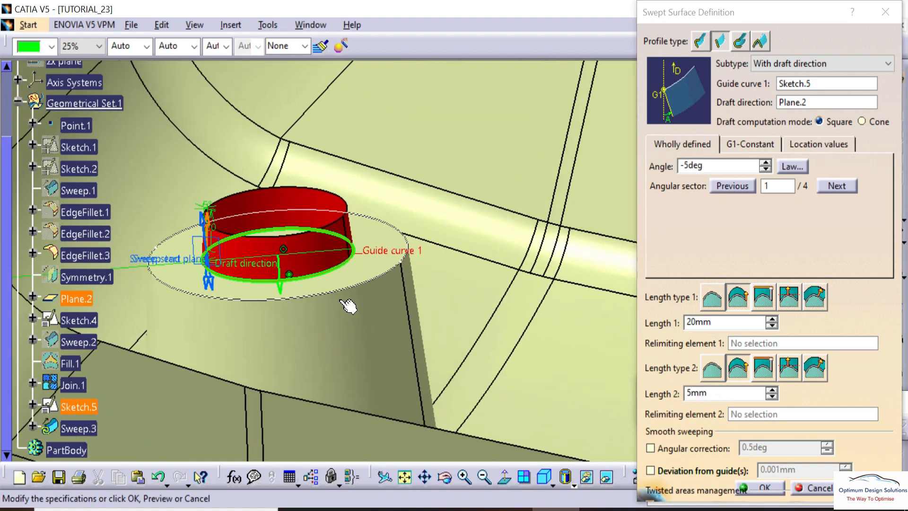
# - Set the sweep's draft angle to -20 degrees and create the surface
pyautogui.moveTo(685, 165); pyautogui.dragTo(681, 165)
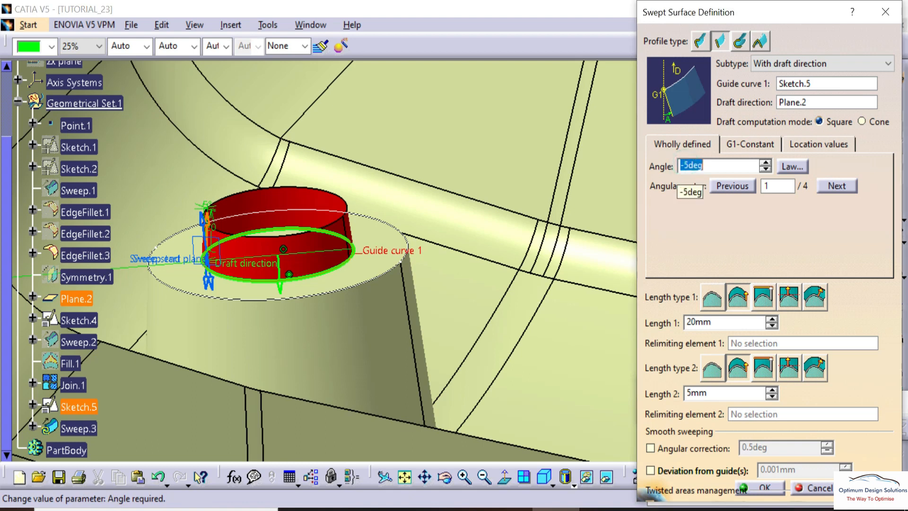
pyautogui.press('BackSpace')
pyautogui.write('20')
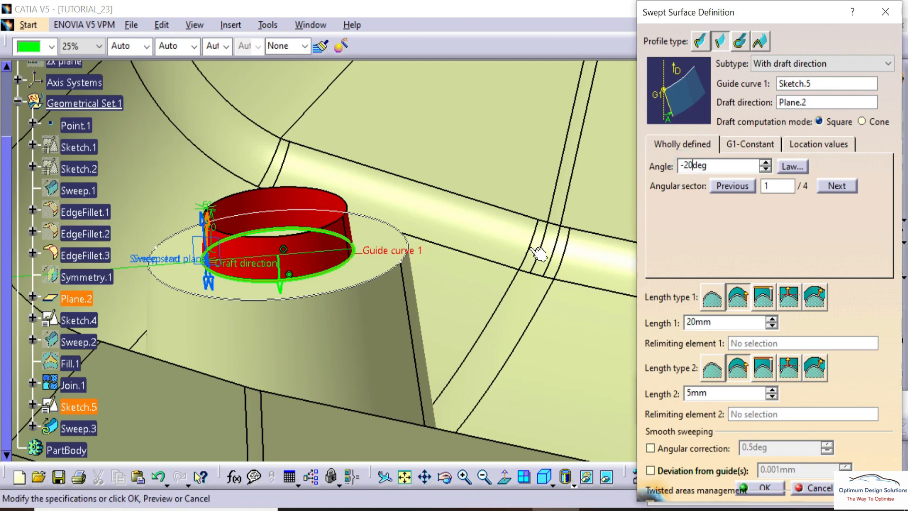
pyautogui.moveTo(506, 293); pyautogui.dragTo(643, 413, button='middle')
pyautogui.click(765, 488)
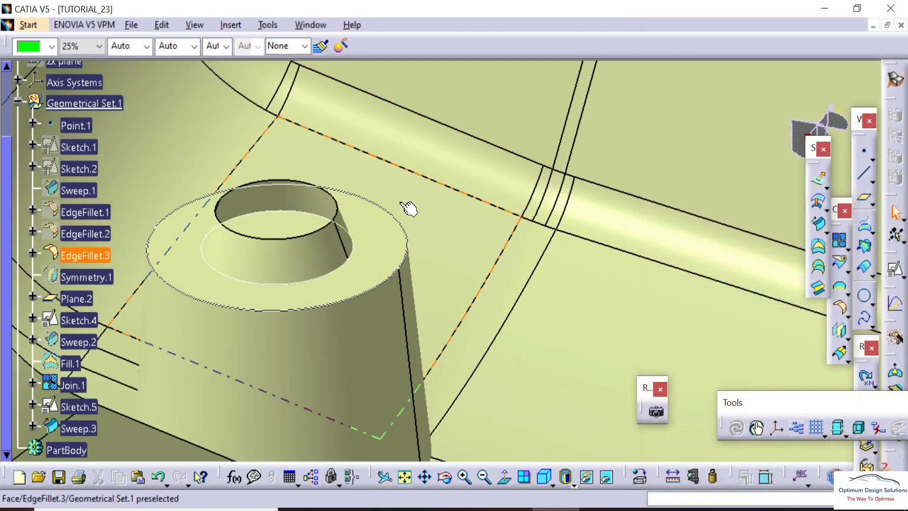
# - Hide the main filleted surface EdgeFillet.3 to isolate the boss surfaces
pyautogui.moveTo(663, 173); pyautogui.dragTo(341, 233, button='middle')
pyautogui.rightClick(79, 258)
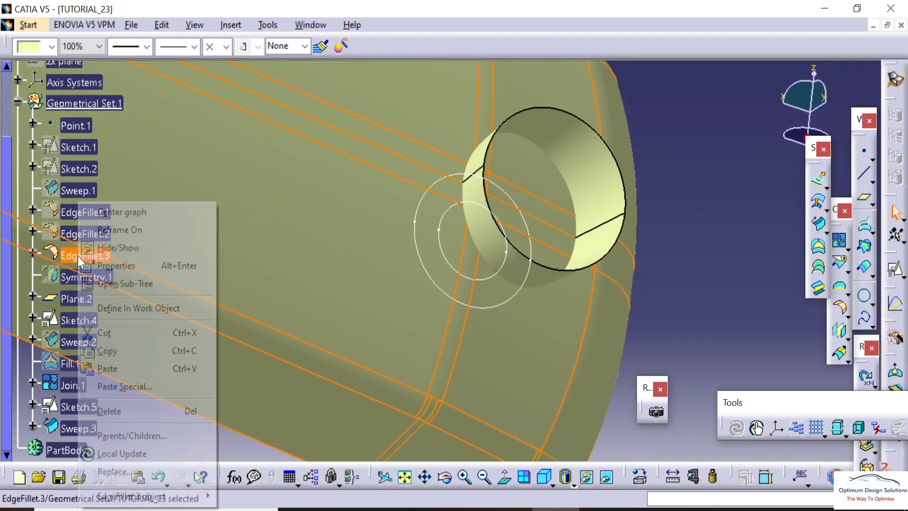
pyautogui.click(111, 247)
pyautogui.moveTo(429, 233); pyautogui.dragTo(625, 166, button='middle')
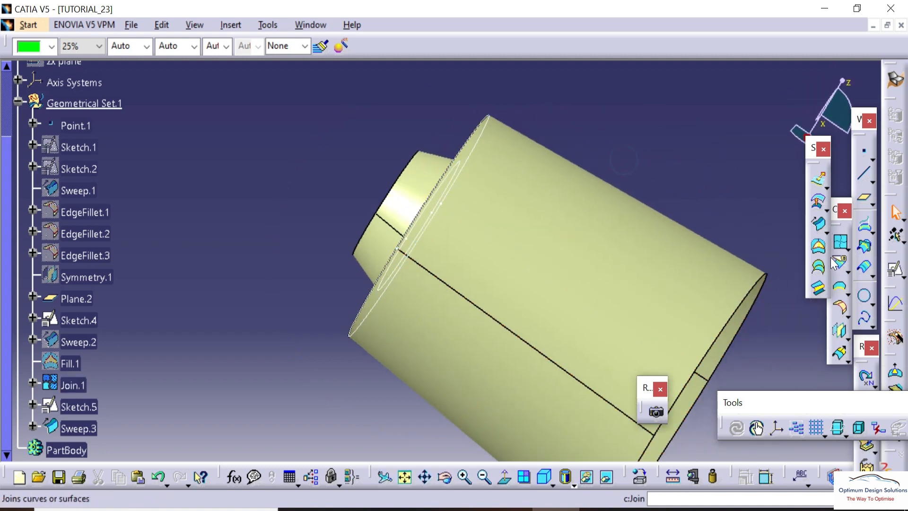
# - Close the open outer end of the small drafted sweep with a fill surface
pyautogui.moveTo(454, 230); pyautogui.dragTo(527, 284, button='middle')
pyautogui.click(433, 197)
pyautogui.click(720, 441)
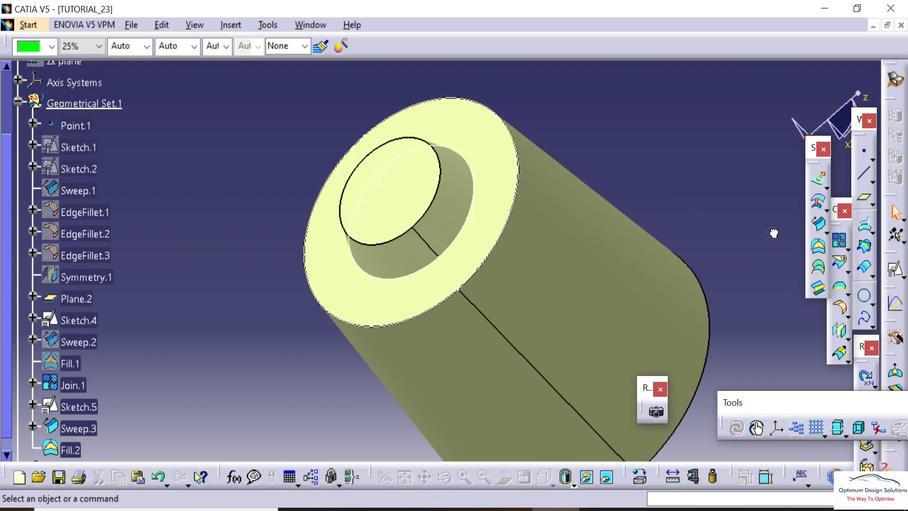
# - Join the small drafted sweep Sweep.3 and its end cap Fill.2 into one surface
pyautogui.click(840, 240)
pyautogui.click(442, 223)
pyautogui.click(407, 201)
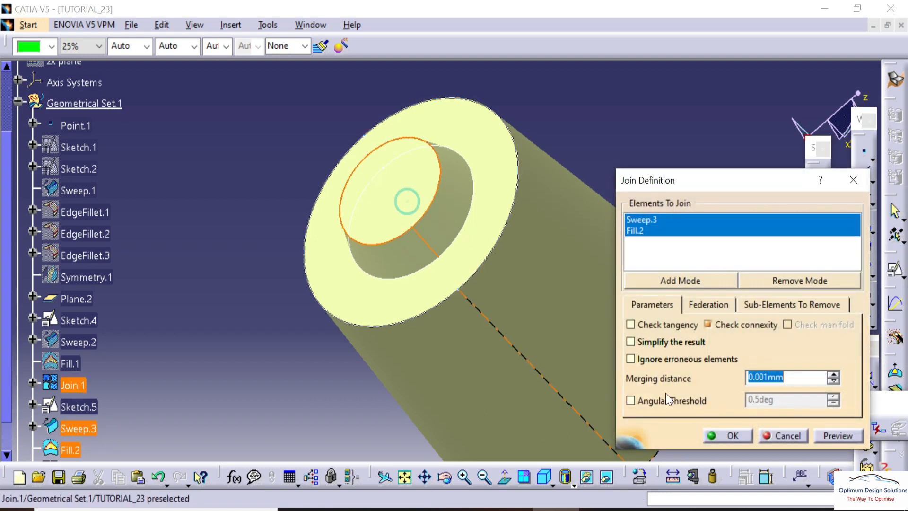
pyautogui.click(728, 436)
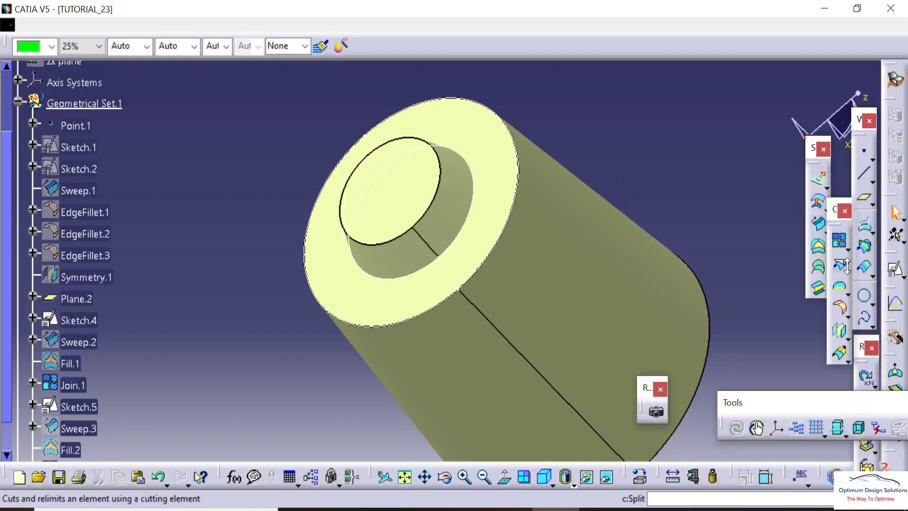
# - Trim Join.2 and Join.1 against each other so the small boss opens into the large one
pyautogui.click(873, 274)
pyautogui.click(884, 278)
pyautogui.click(444, 205)
pyautogui.click(542, 220)
pyautogui.moveTo(544, 221); pyautogui.dragTo(391, 362, button='middle')
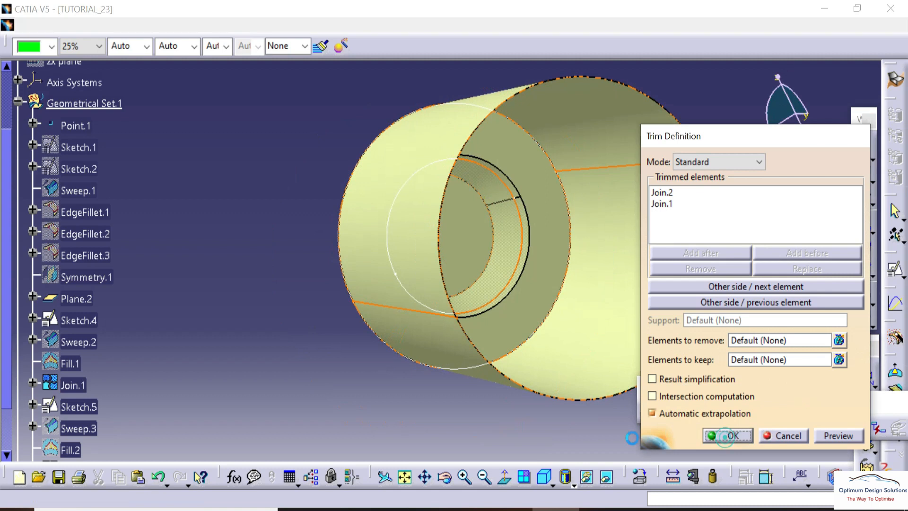
pyautogui.click(723, 435)
# - Hide the Sketch.4 and Sketch.5 circles on the boss end
pyautogui.moveTo(462, 345)
pyautogui.mouseDown(button='middle')
pyautogui.moveTo(434, 279)
pyautogui.moveTo(419, 204)
pyautogui.mouseUp(button='middle')
pyautogui.rightClick(419, 204)
pyautogui.click(454, 247)
pyautogui.rightClick(423, 152)
pyautogui.moveTo(407, 158); pyautogui.dragTo(759, 263, button='middle')
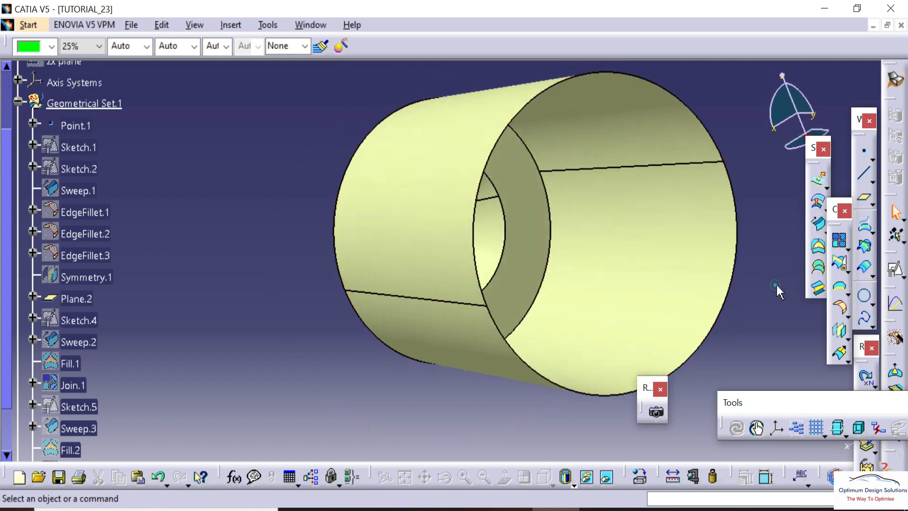
# - Fillet the small boss's end face and base edge at 15 mm, and reduce the fillet radius to 5 mm
pyautogui.click(840, 311)
pyautogui.moveTo(381, 186); pyautogui.dragTo(443, 229, button='middle')
pyautogui.click(428, 204)
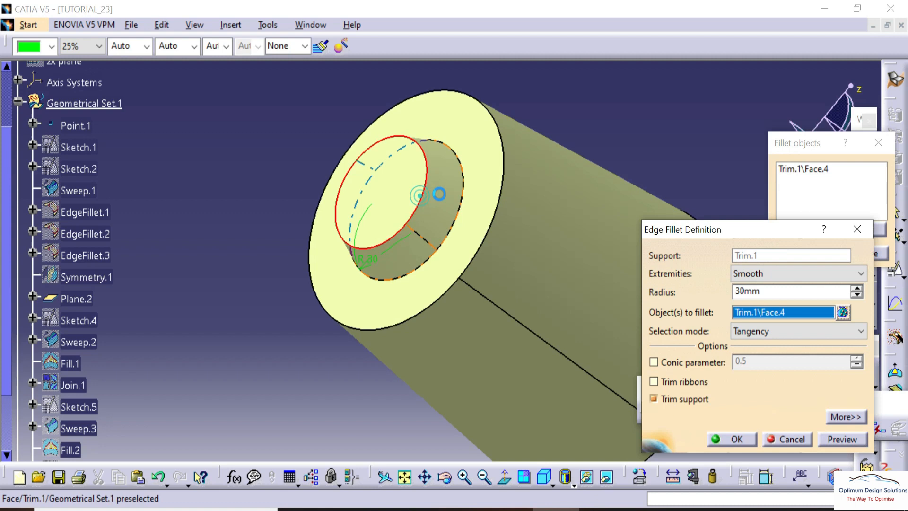
pyautogui.click(464, 183)
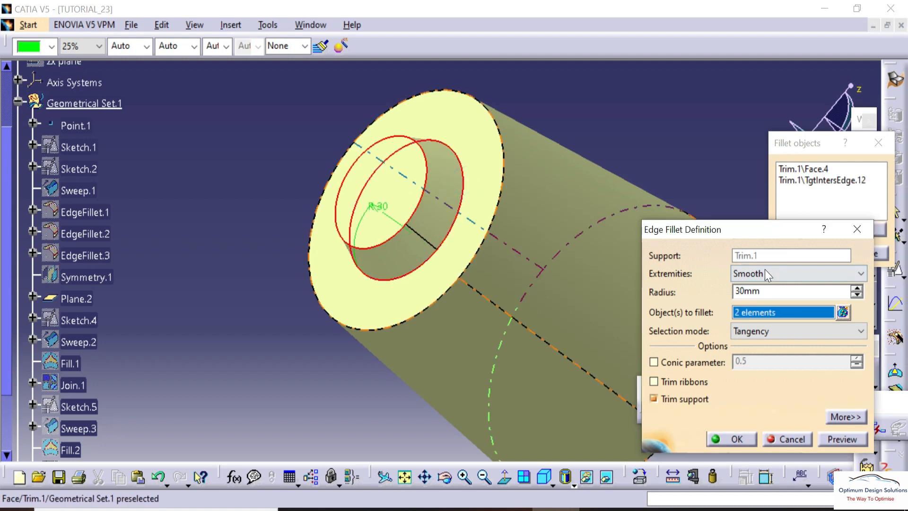
pyautogui.write('15')
pyautogui.press('Return')
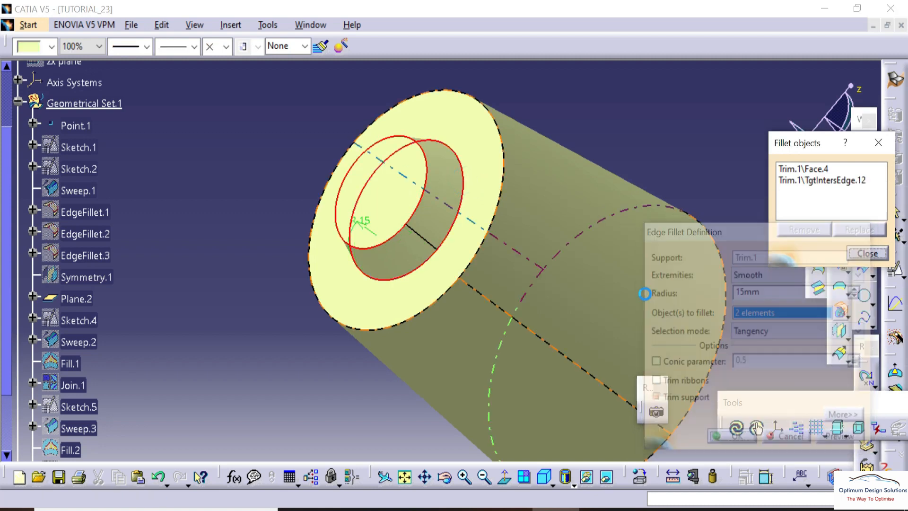
pyautogui.doubleClick(436, 175)
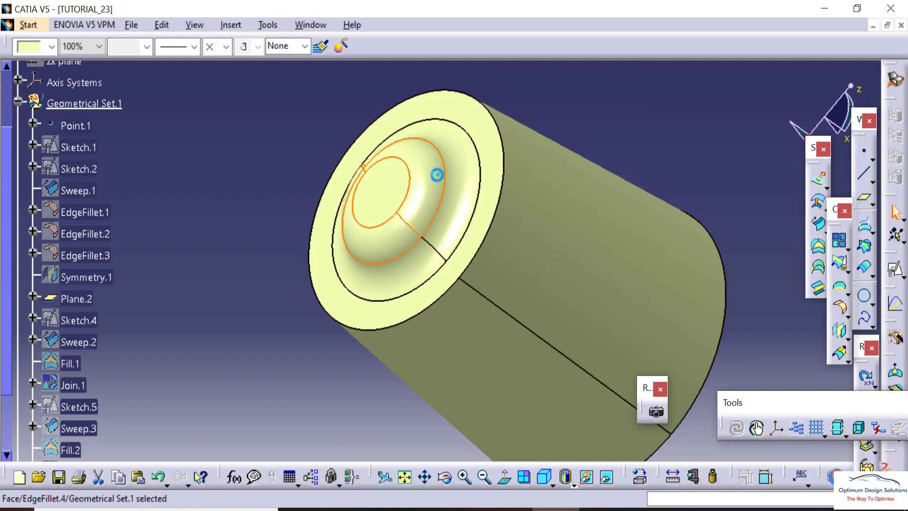
pyautogui.press('Return')
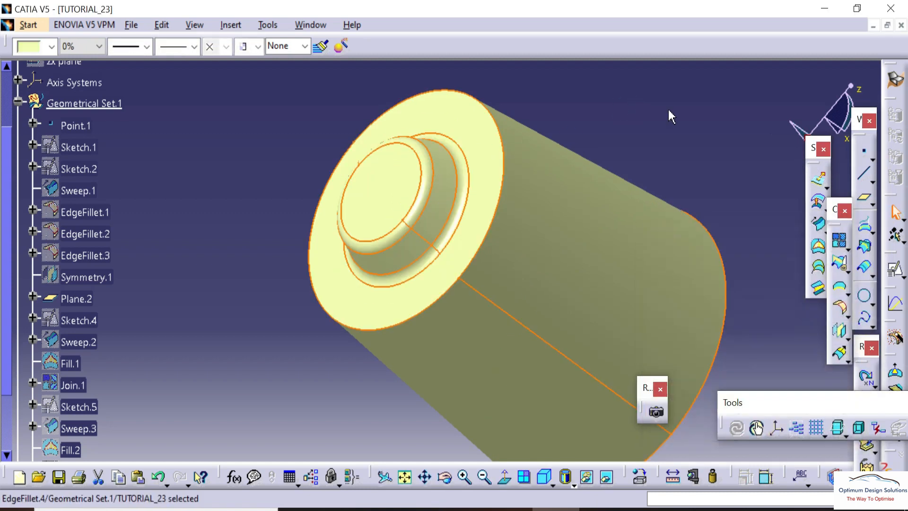
# - Fillet the outer rim of the large boss's end with a 25 mm radius
pyautogui.click(840, 306)
pyautogui.click(502, 154)
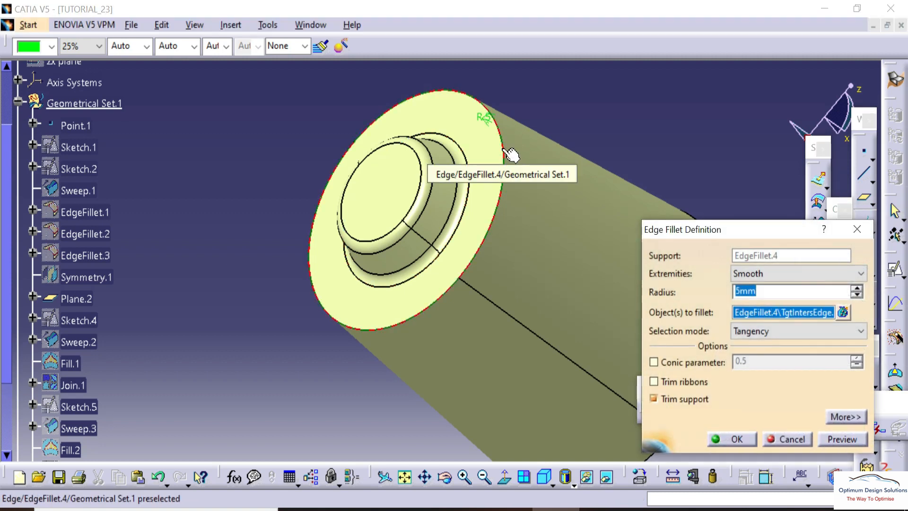
pyautogui.write('25')
pyautogui.press('Return')
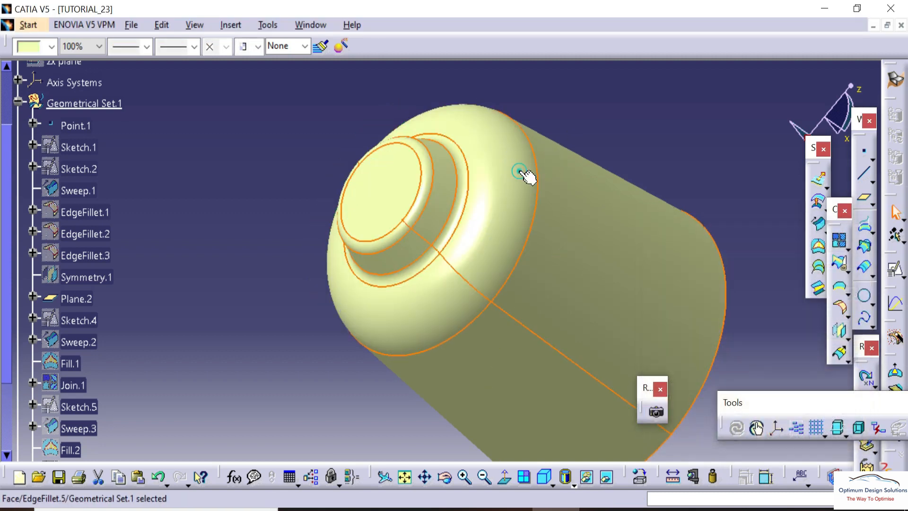
# - Change the outer rim fillet's radius to 10 mm
pyautogui.doubleClick(524, 173)
pyautogui.write('10mm')
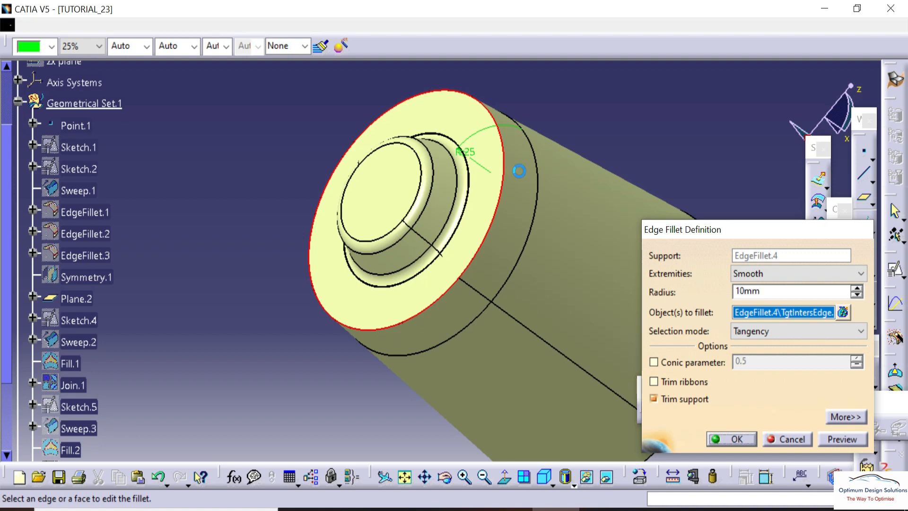
pyautogui.press('Return')
pyautogui.moveTo(622, 138); pyautogui.dragTo(615, 302, button='middle')
pyautogui.click(415, 246)
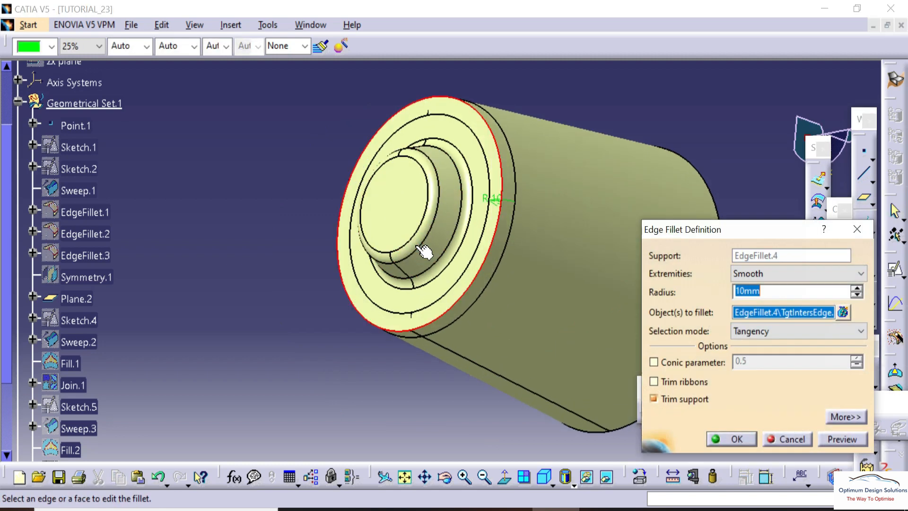
pyautogui.press('Escape')
# - Show the hidden main surface EdgeFillet.3 together with the boss
pyautogui.click(343, 233)
pyautogui.moveTo(301, 200); pyautogui.dragTo(131, 233, button='middle')
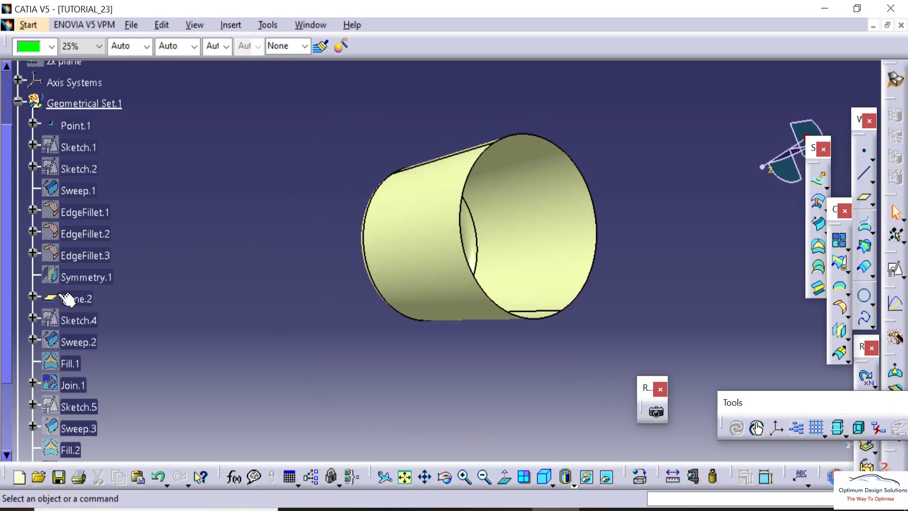
pyautogui.rightClick(79, 255)
pyautogui.click(124, 248)
pyautogui.moveTo(425, 213); pyautogui.dragTo(458, 331, button='middle')
pyautogui.moveTo(425, 272); pyautogui.dragTo(357, 227, button='middle')
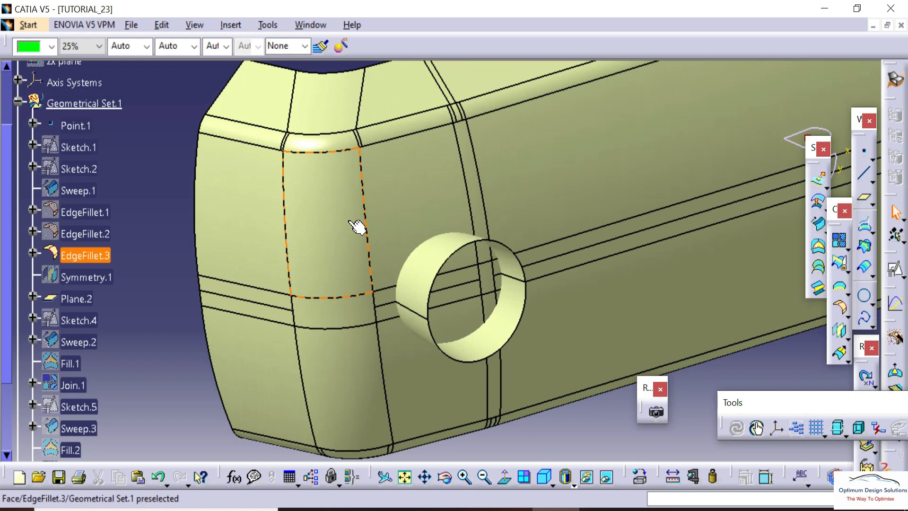
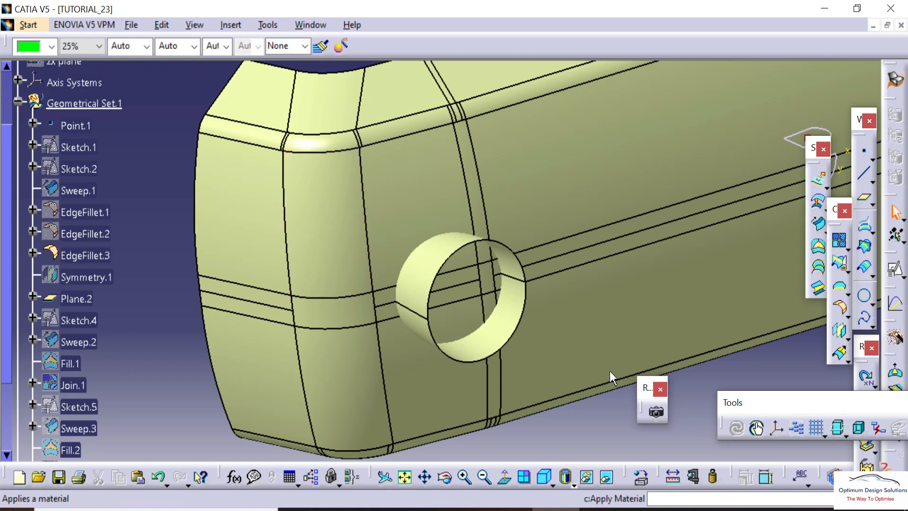
# - Offset the main surface EdgeFillet.3 by 25 mm
pyautogui.click(88, 257)
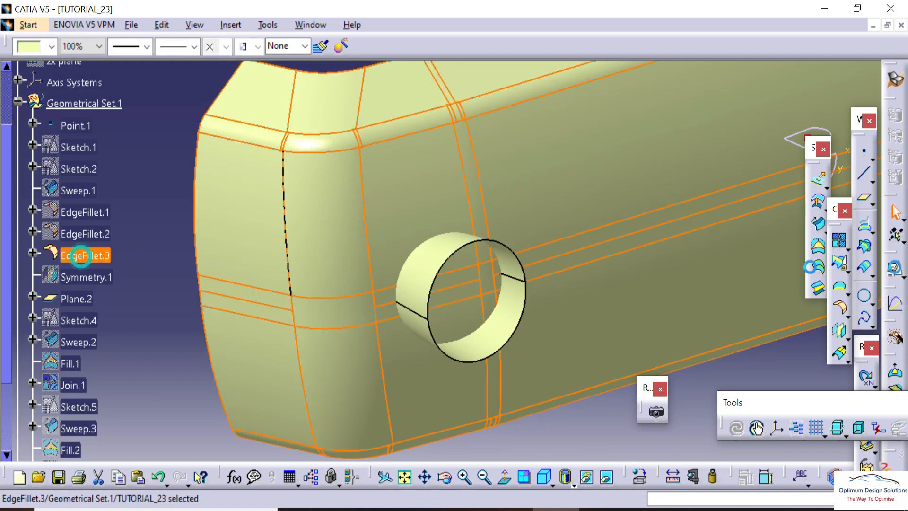
pyautogui.click(818, 203)
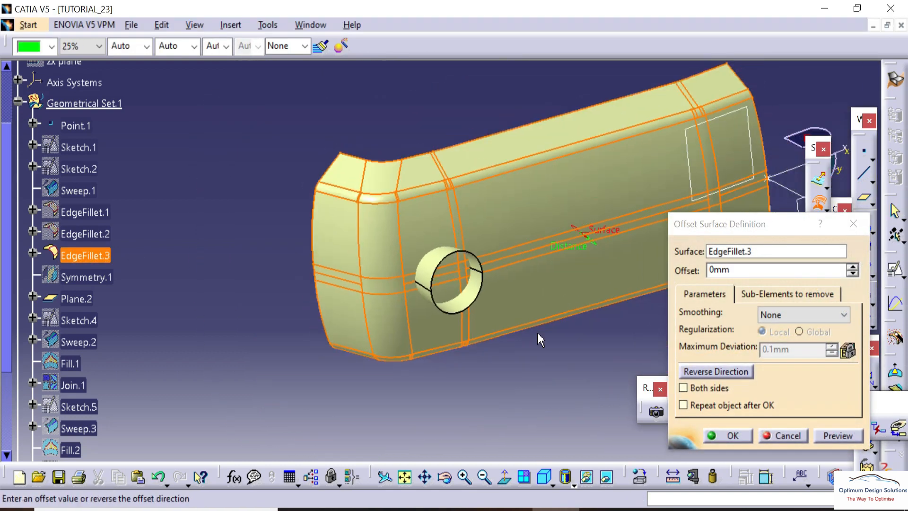
pyautogui.moveTo(537, 333); pyautogui.dragTo(479, 309, button='middle')
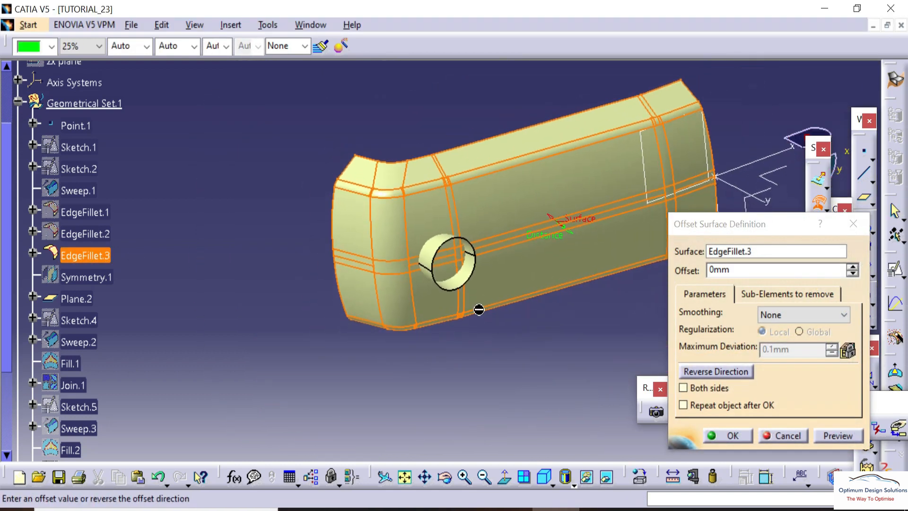
pyautogui.moveTo(742, 272); pyautogui.dragTo(698, 271)
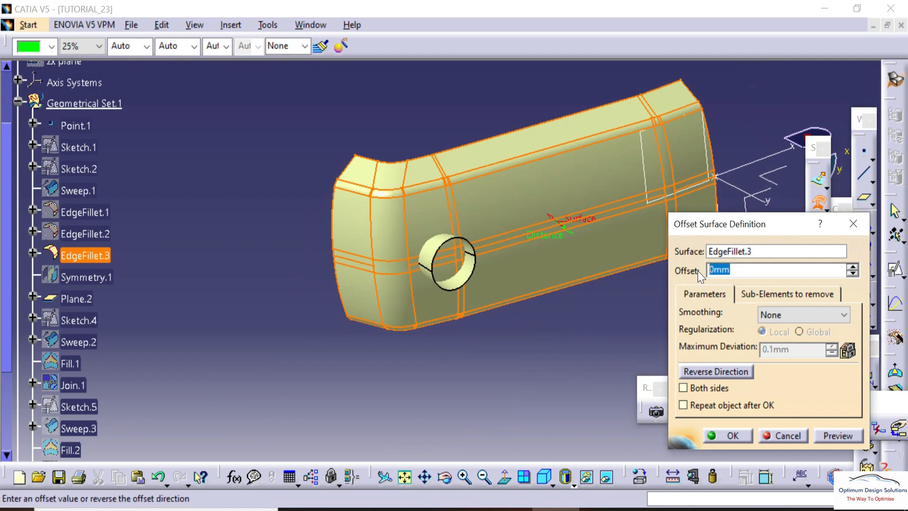
pyautogui.write('25')
pyautogui.moveTo(401, 308); pyautogui.dragTo(525, 326, button='middle')
pyautogui.click(732, 435)
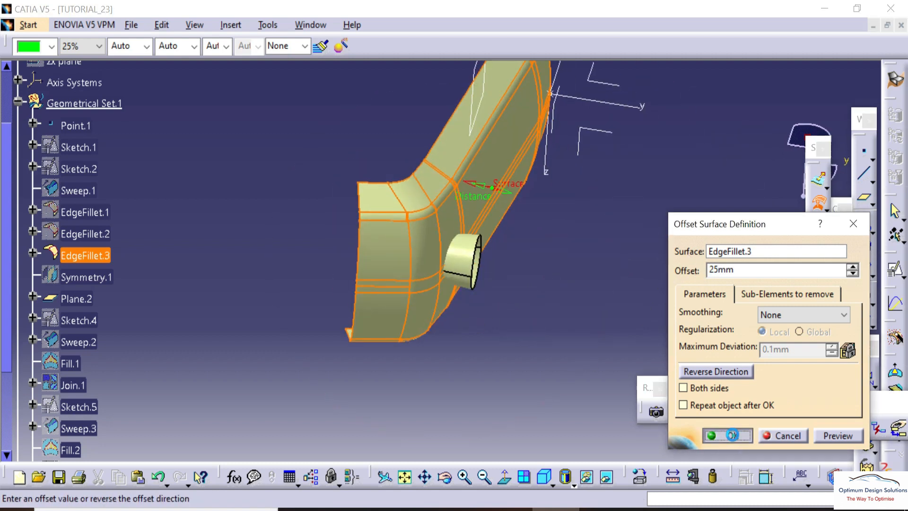
pyautogui.moveTo(473, 345); pyautogui.dragTo(544, 364, button='middle')
pyautogui.click(424, 268)
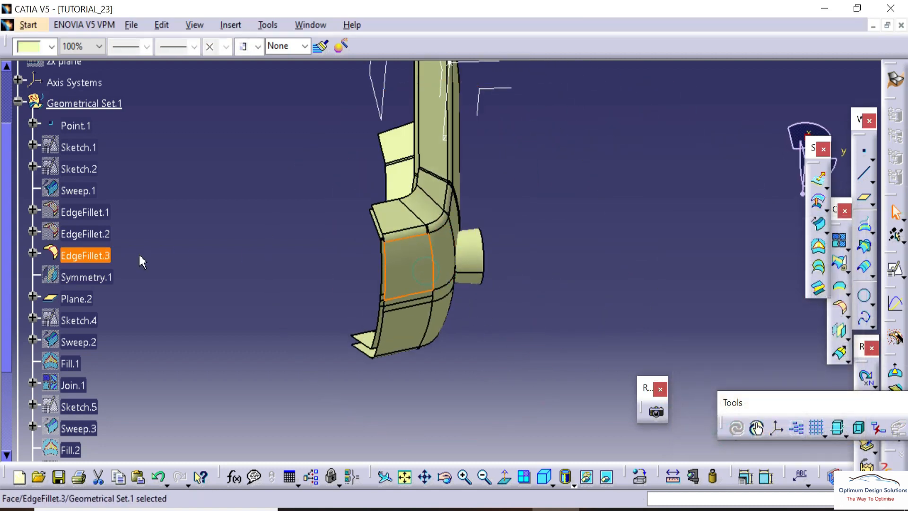
# - Hide the EdgeFillet.3 surface
pyautogui.rightClick(94, 255)
pyautogui.click(96, 257)
pyautogui.moveTo(450, 296); pyautogui.dragTo(732, 242, button='middle')
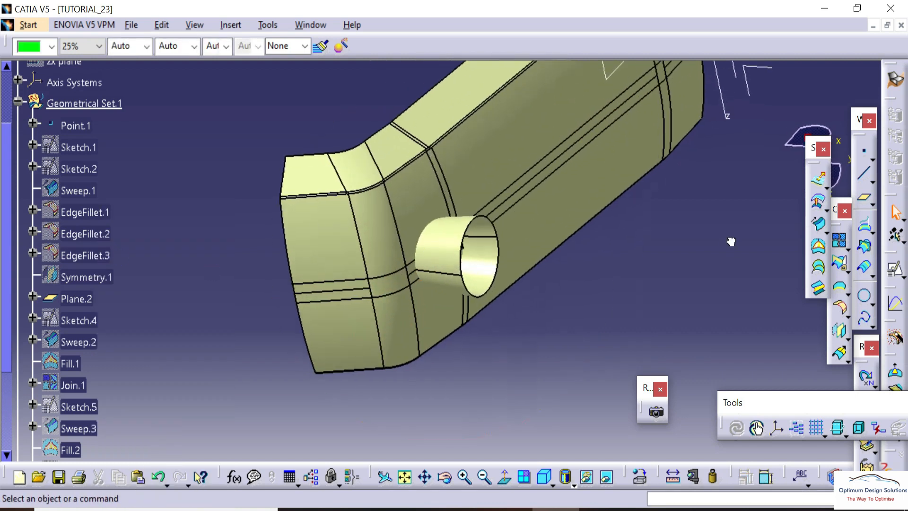
pyautogui.click(845, 270)
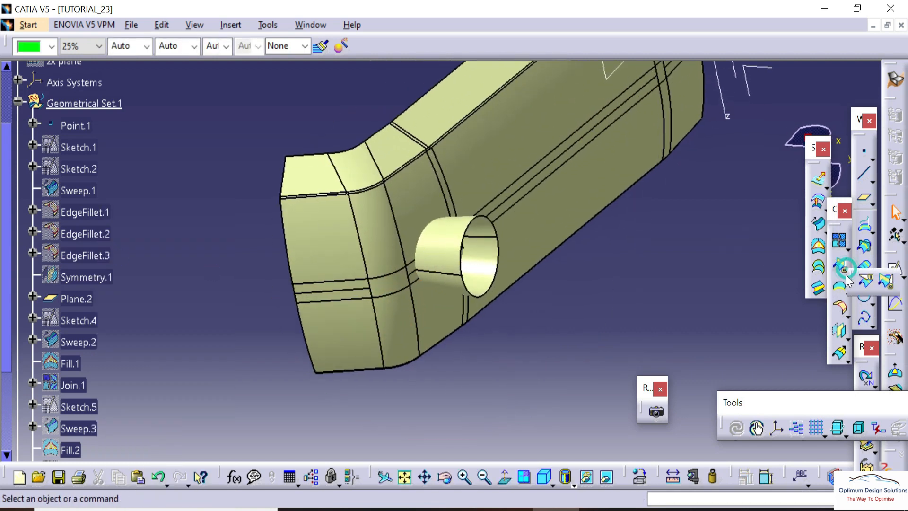
pyautogui.click(887, 284)
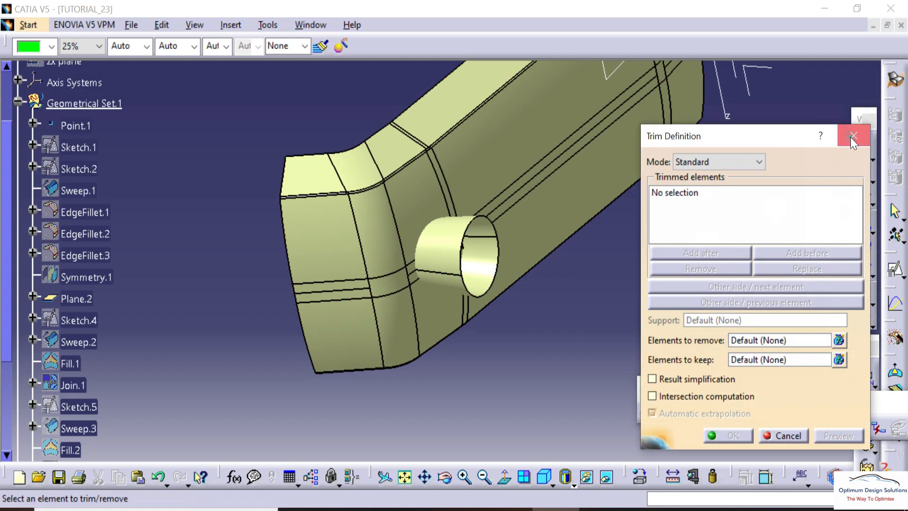
pyautogui.click(852, 136)
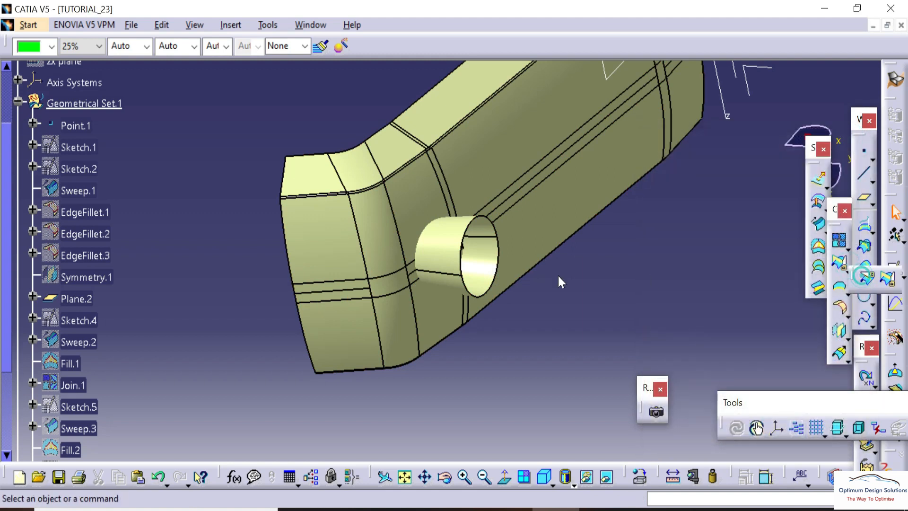
# - Split the EdgeFillet.5 boss with the Offset.1 surface, keeping the opposite side, and hide the offset surface
pyautogui.click(419, 215)
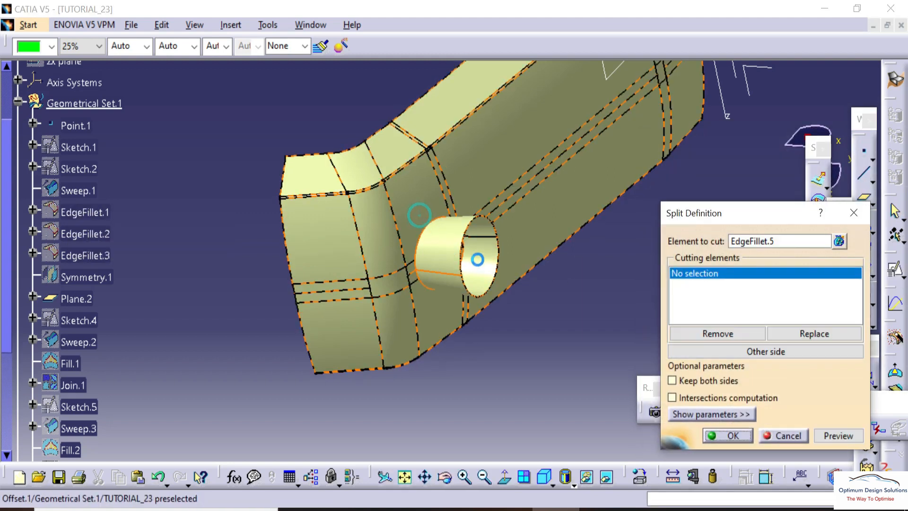
pyautogui.click(477, 259)
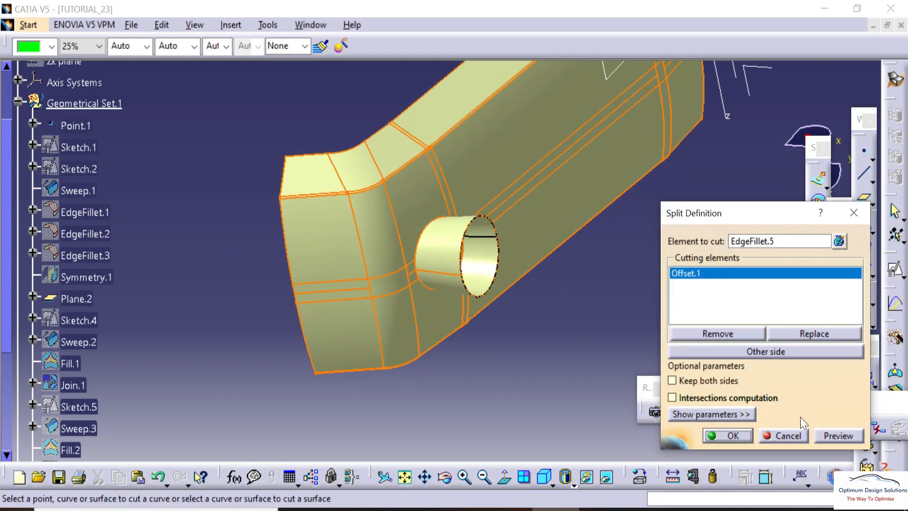
pyautogui.click(804, 351)
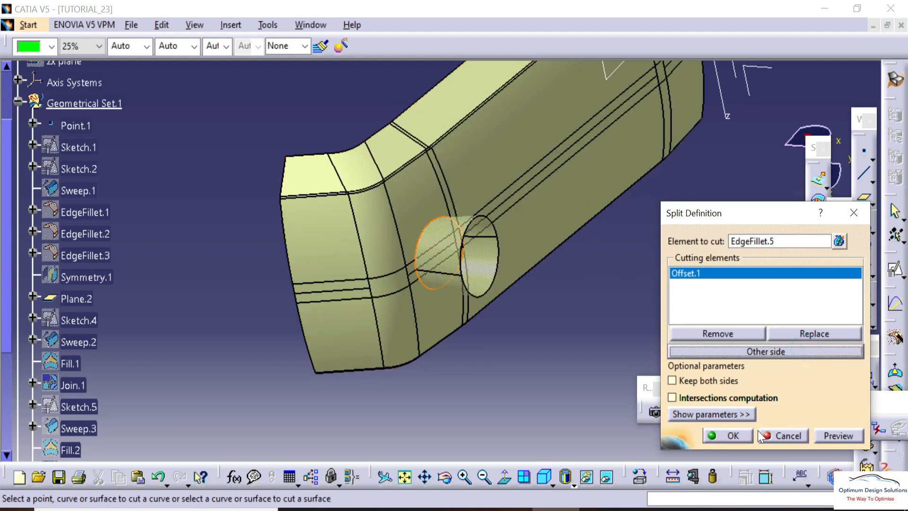
pyautogui.click(728, 435)
pyautogui.rightClick(287, 272)
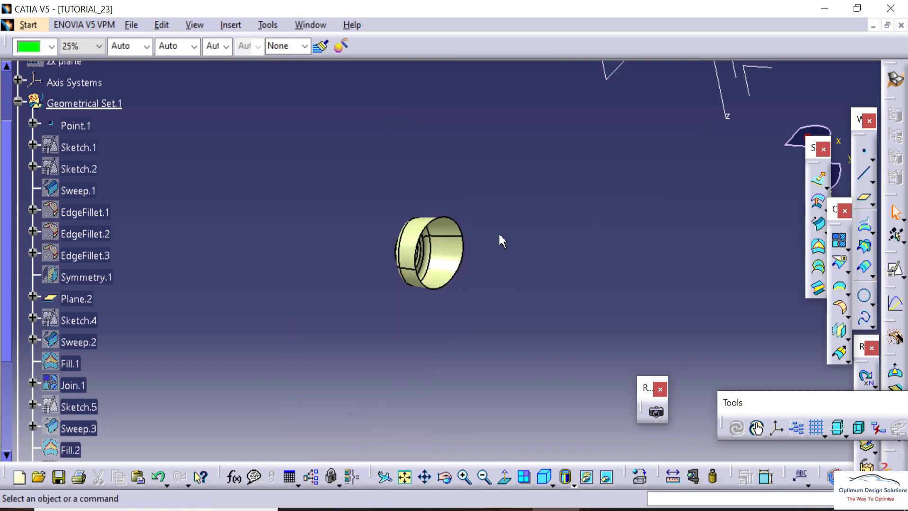
# - Create a boundary curve with point continuity along the large open rim of the split boss
pyautogui.moveTo(498, 239); pyautogui.dragTo(604, 178, button='middle')
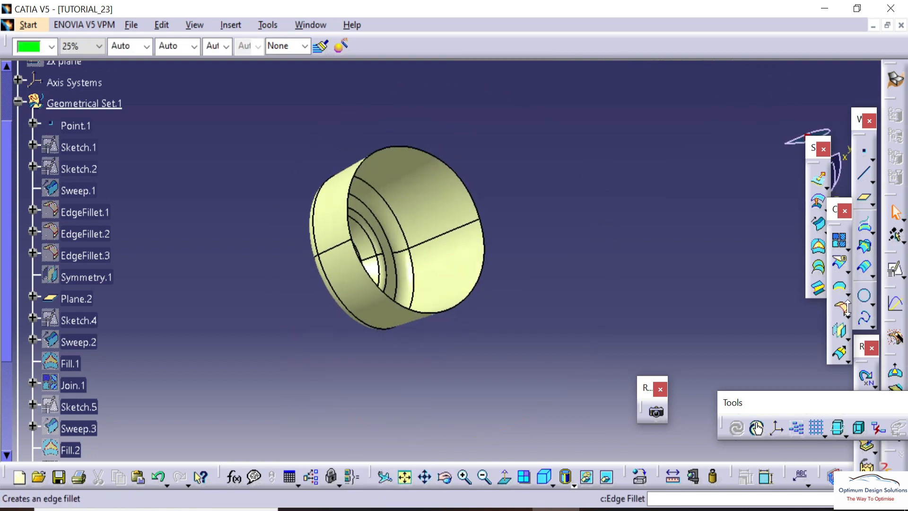
pyautogui.click(840, 289)
pyautogui.click(476, 304)
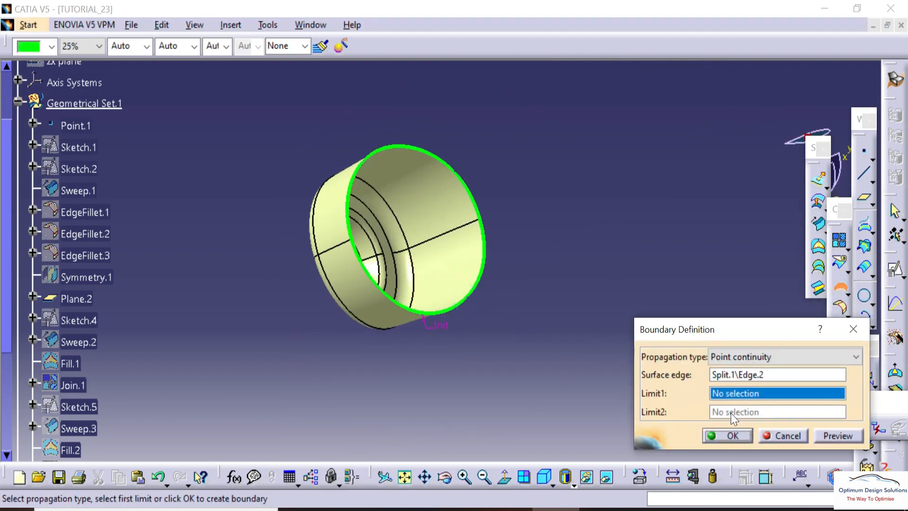
pyautogui.click(732, 436)
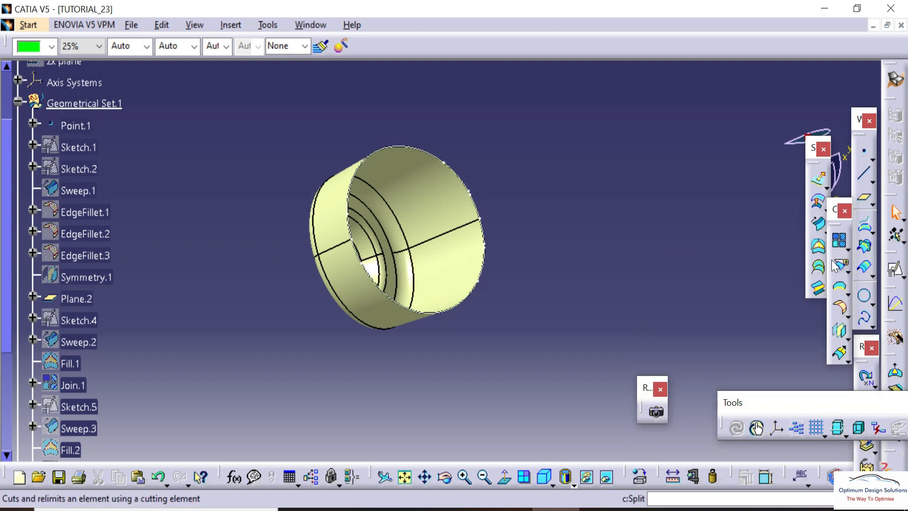
# - Show the EdgeFillet.3 surface briefly to compare it with the split boss, and hide it again
pyautogui.click(468, 308)
pyautogui.moveTo(468, 309); pyautogui.dragTo(469, 282, button='middle')
pyautogui.moveTo(419, 334); pyautogui.dragTo(436, 297, button='middle')
pyautogui.rightClick(75, 259)
pyautogui.click(89, 249)
pyautogui.rightClick(76, 258)
pyautogui.click(95, 248)
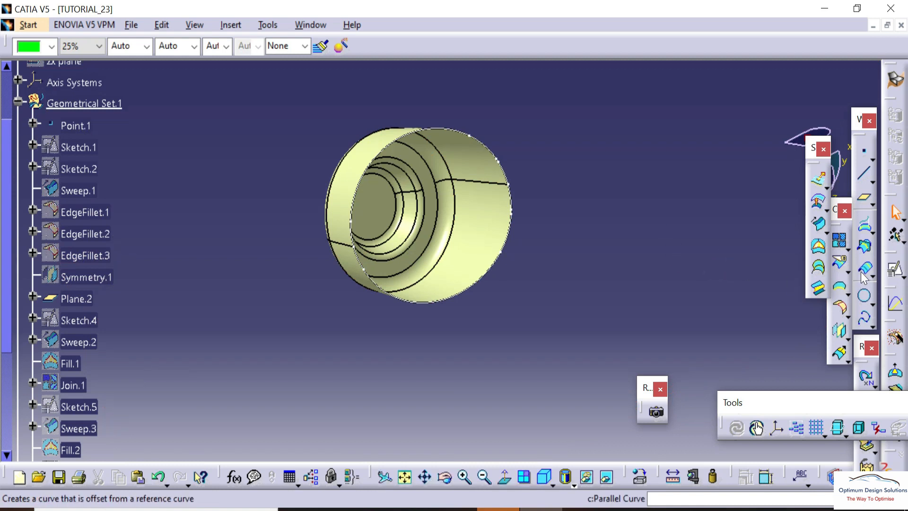
pyautogui.moveTo(607, 231); pyautogui.dragTo(615, 267, button='middle')
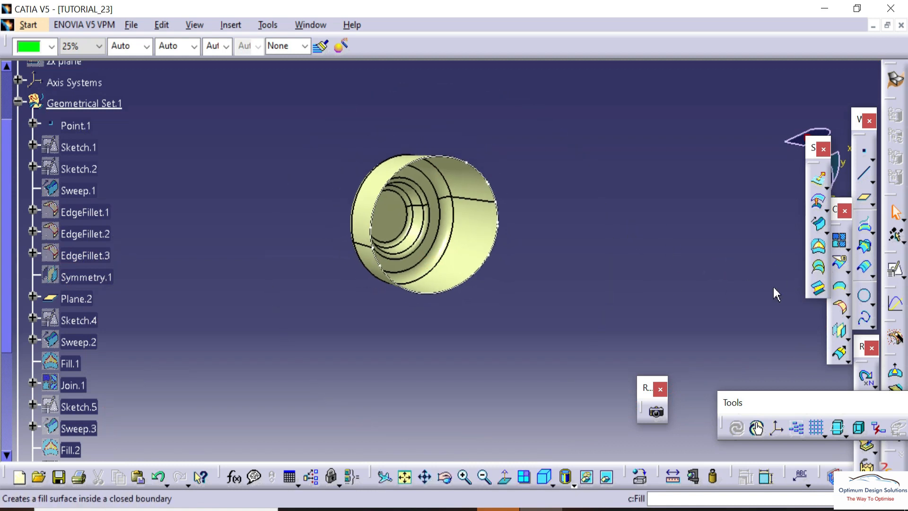
# - Define a swept surface with draft direction, using Boundary.1 as guide curve and Plane.2 as draft direction
pyautogui.click(821, 226)
pyautogui.moveTo(525, 230); pyautogui.dragTo(515, 279, button='middle')
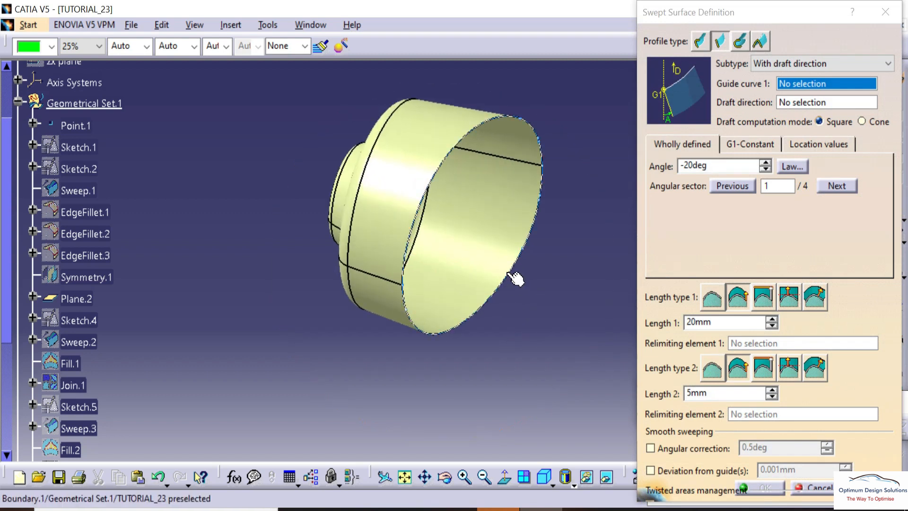
pyautogui.click(521, 280)
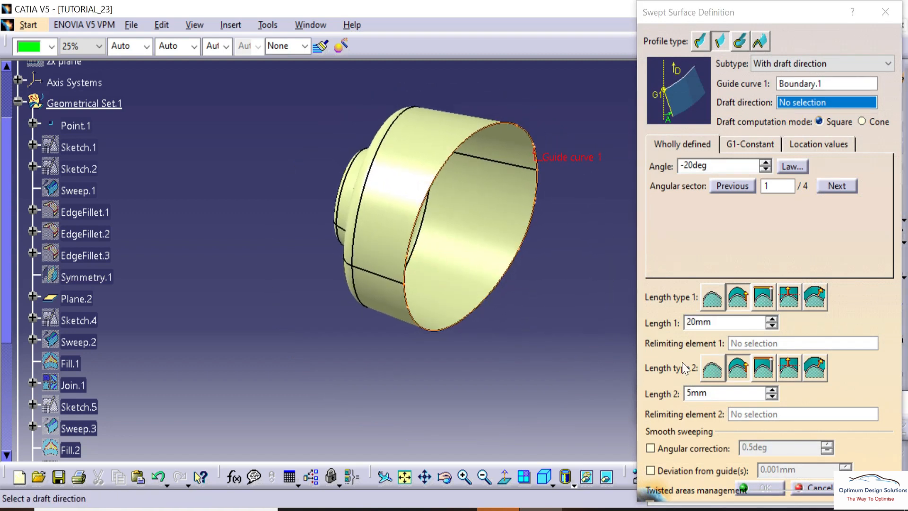
pyautogui.moveTo(478, 223); pyautogui.dragTo(448, 338, button='middle')
pyautogui.click(532, 127)
pyautogui.moveTo(482, 273); pyautogui.dragTo(486, 131, button='middle')
pyautogui.moveTo(461, 395); pyautogui.dragTo(470, 332, button='middle')
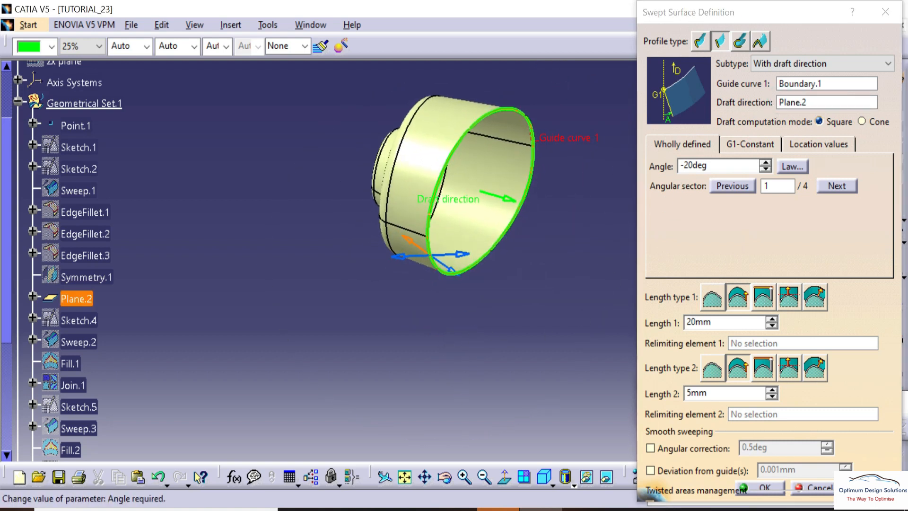
# - Set the sweep's angle to -25deg and its Length 2 to 0mm
pyautogui.doubleClick(711, 166)
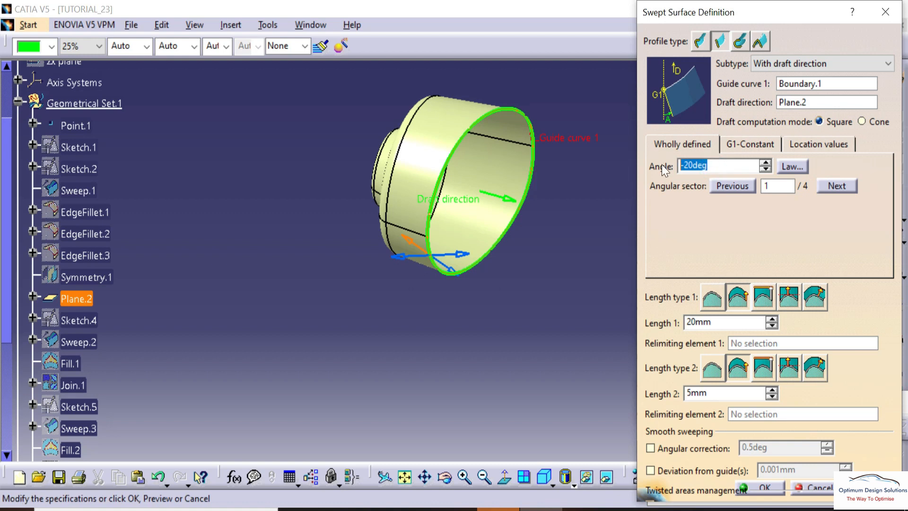
pyautogui.click(589, 210)
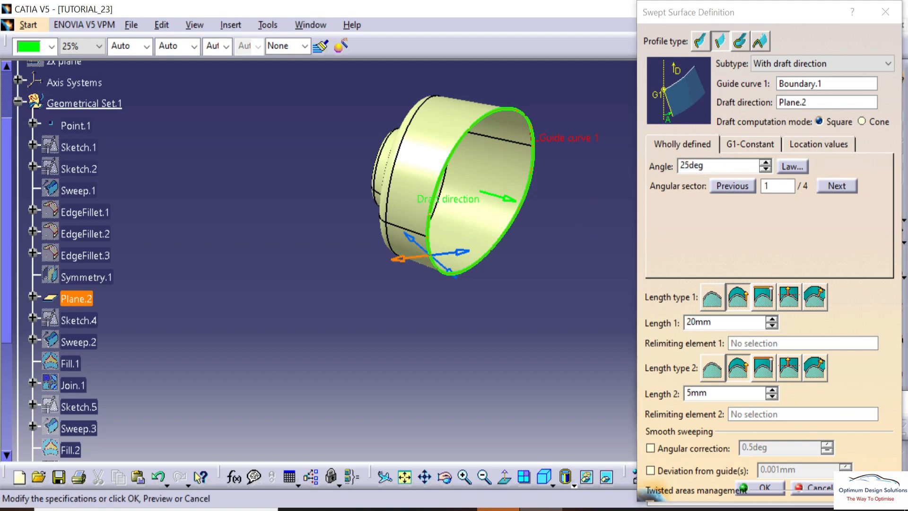
pyautogui.click(571, 342)
pyautogui.moveTo(539, 332)
pyautogui.mouseDown(button='middle')
pyautogui.moveTo(569, 313)
pyautogui.moveTo(525, 337)
pyautogui.mouseUp(button='middle')
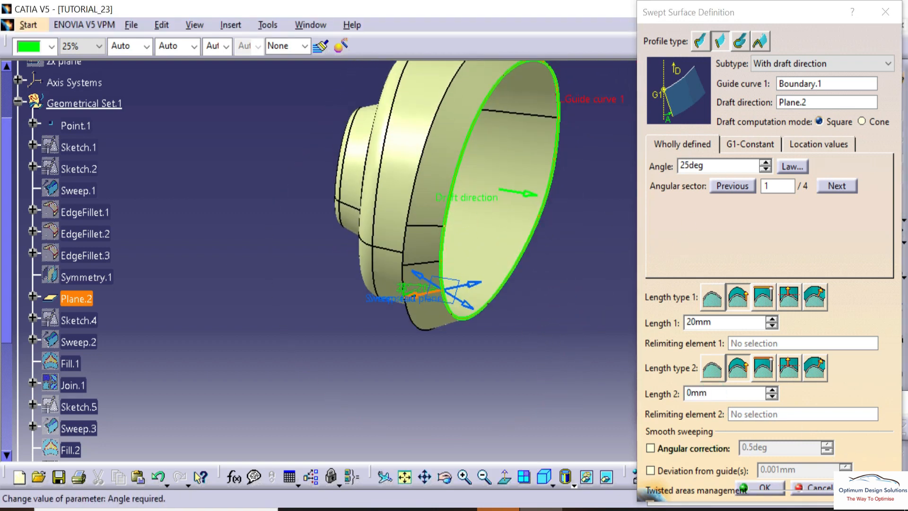
pyautogui.click(684, 170)
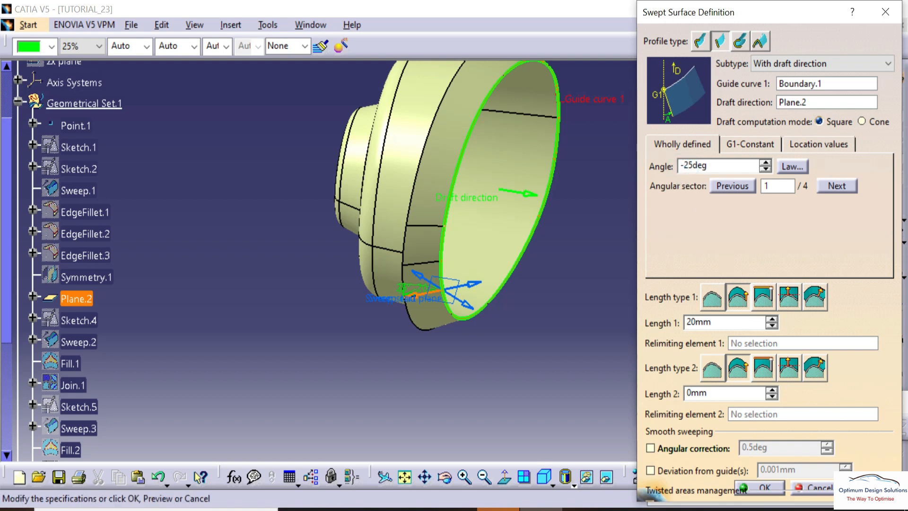
pyautogui.press('Return')
# - Set the sweep's Length 1 to -50mm and create the flared surface
pyautogui.moveTo(561, 252); pyautogui.dragTo(532, 198, button='middle')
pyautogui.click(689, 323)
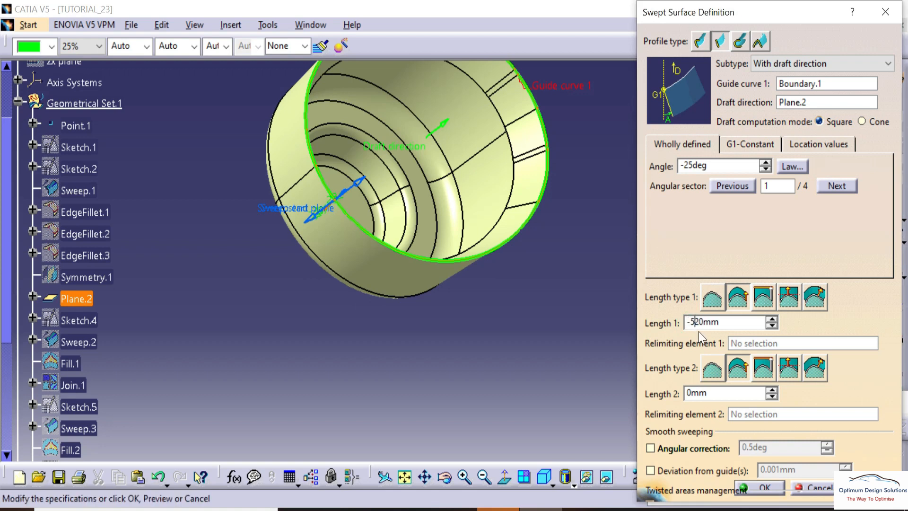
pyautogui.press('Delete')
pyautogui.press('Return')
pyautogui.moveTo(529, 313); pyautogui.dragTo(464, 333, button='middle')
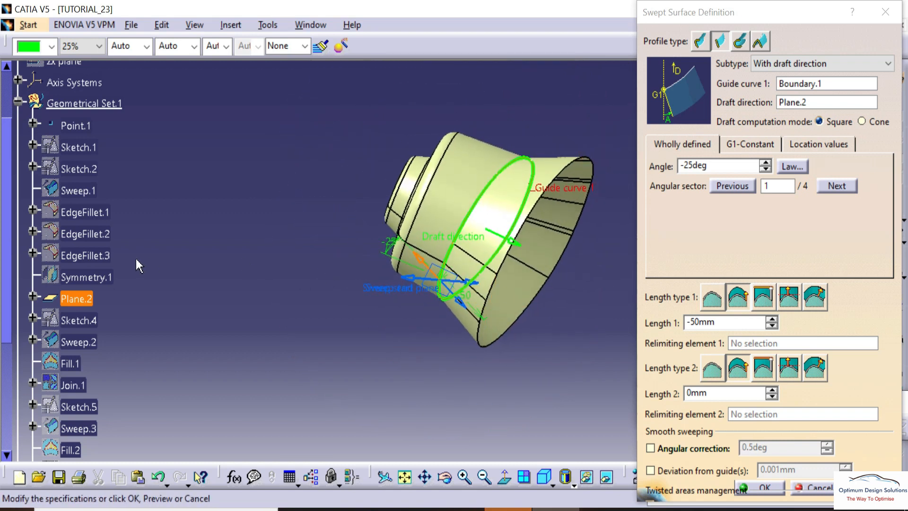
pyautogui.click(765, 489)
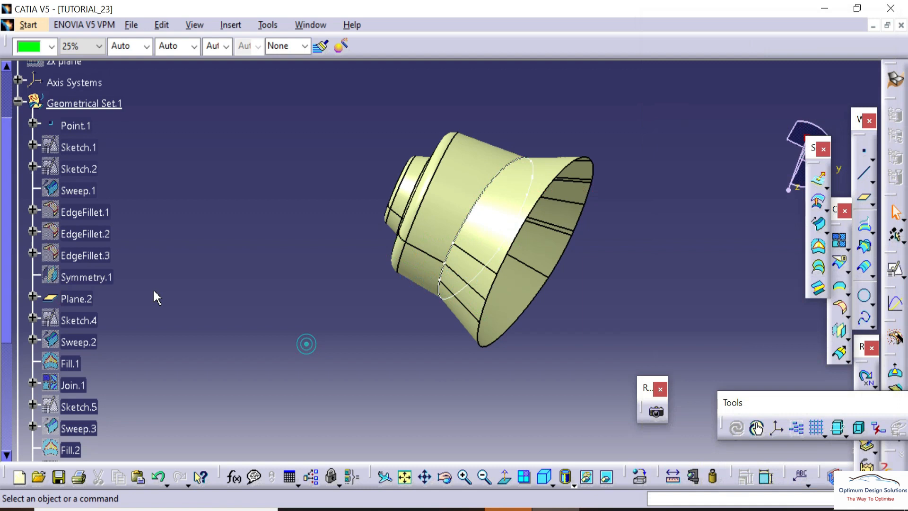
# - Show EdgeFillet.3 briefly to check how far the flared sweep reaches, and hide it again
pyautogui.rightClick(70, 256)
pyautogui.click(72, 250)
pyautogui.rightClick(75, 258)
pyautogui.click(108, 247)
# - Join the split boss surface Split.1 and the flared sweep Sweep.4 into one surface
pyautogui.moveTo(815, 255); pyautogui.dragTo(818, 260)
pyautogui.click(495, 198)
pyautogui.click(473, 171)
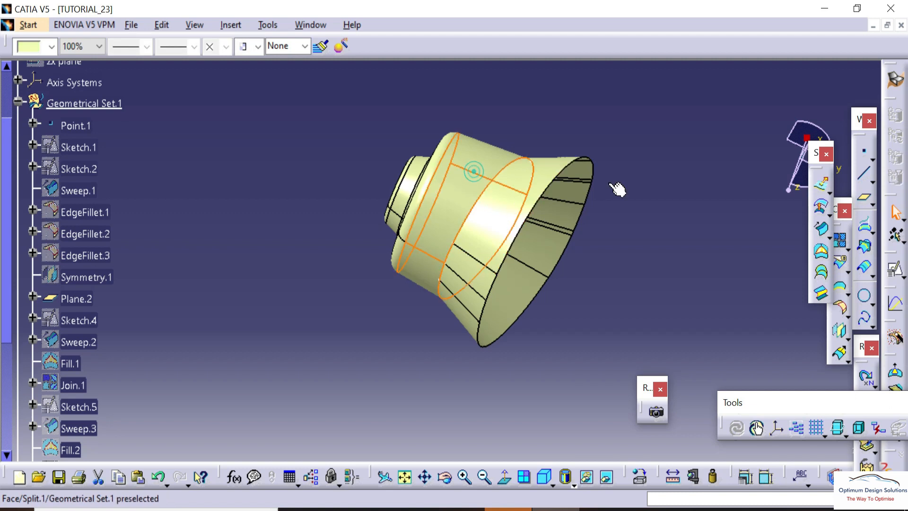
pyautogui.click(840, 242)
pyautogui.click(515, 192)
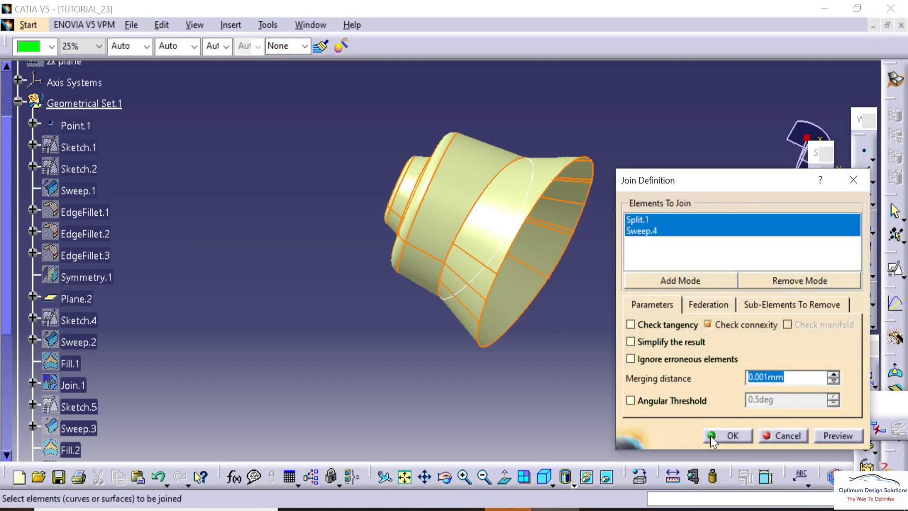
pyautogui.click(727, 436)
pyautogui.click(839, 308)
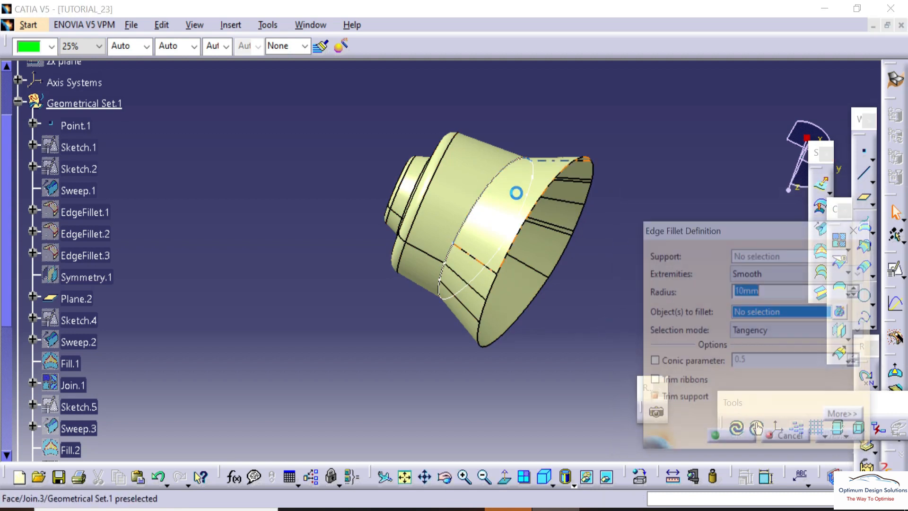
pyautogui.rightClick(493, 178)
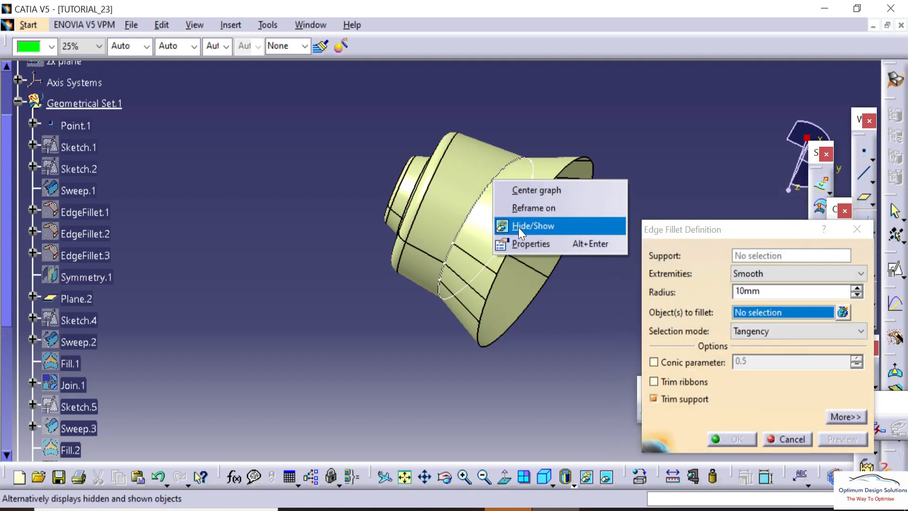
pyautogui.click(516, 227)
pyautogui.click(491, 192)
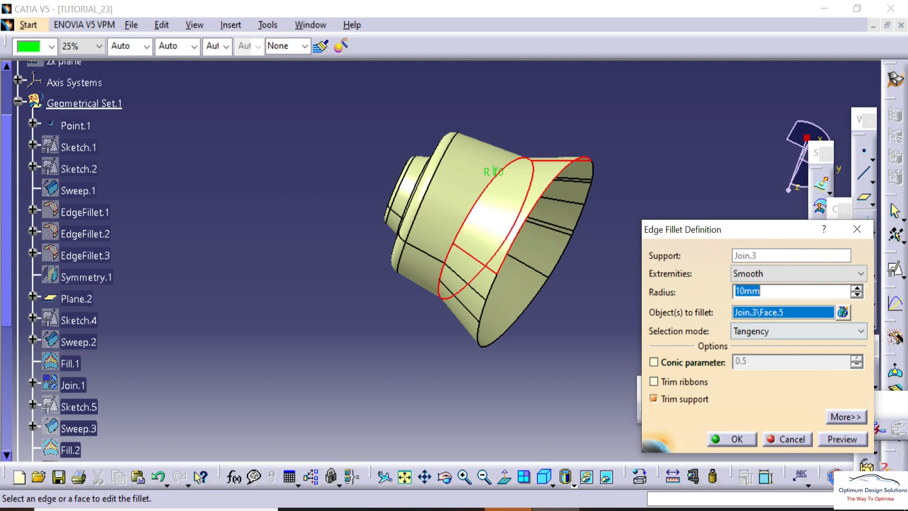
pyautogui.click(789, 439)
# - Hide the boundary curve and round the joined surface's edge between boss and flare with a 10mm edge fillet
pyautogui.click(839, 310)
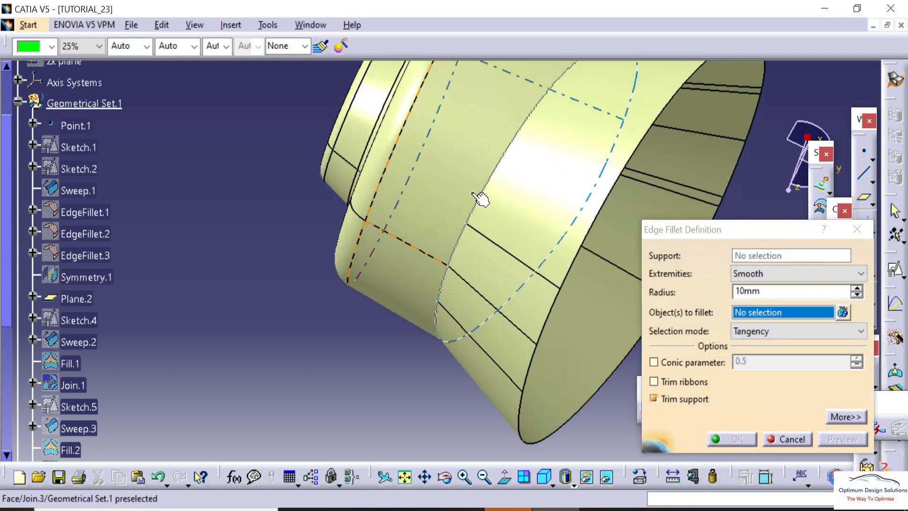
pyautogui.rightClick(479, 201)
pyautogui.click(497, 245)
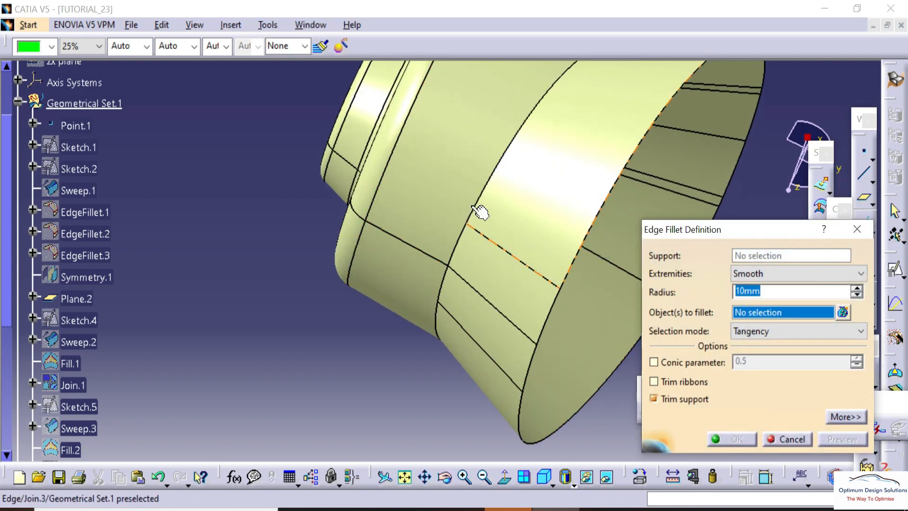
pyautogui.click(473, 208)
pyautogui.click(755, 439)
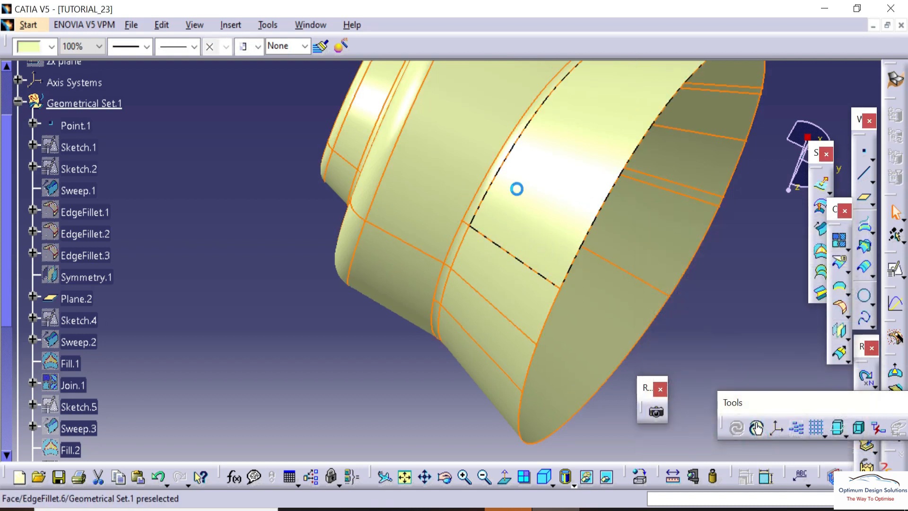
pyautogui.click(317, 242)
pyautogui.keyDown('ctrl'); pyautogui.moveTo(317, 242); pyautogui.dragTo(318, 288, button='middle'); pyautogui.keyUp('ctrl')
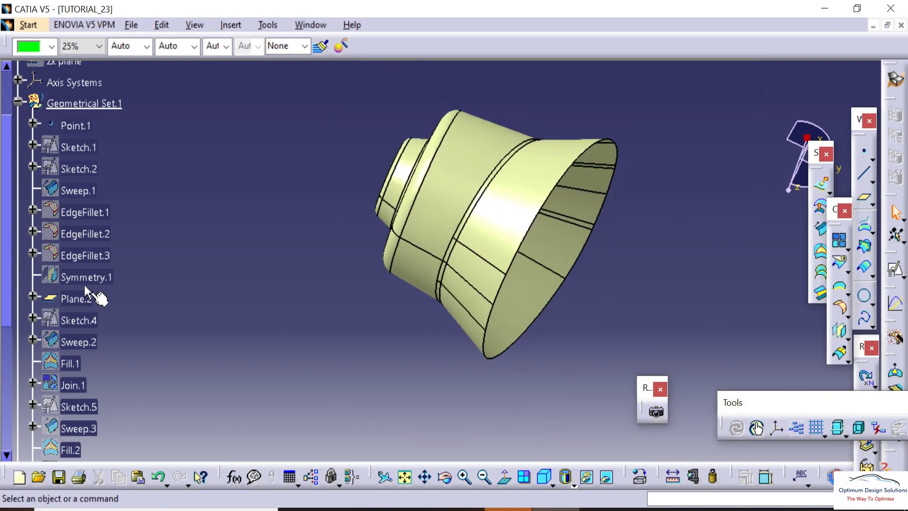
# - Show the EdgeFillet.3 surface and offset it by 15mm
pyautogui.rightClick(81, 257)
pyautogui.click(118, 247)
pyautogui.moveTo(487, 229); pyautogui.dragTo(538, 189, button='middle')
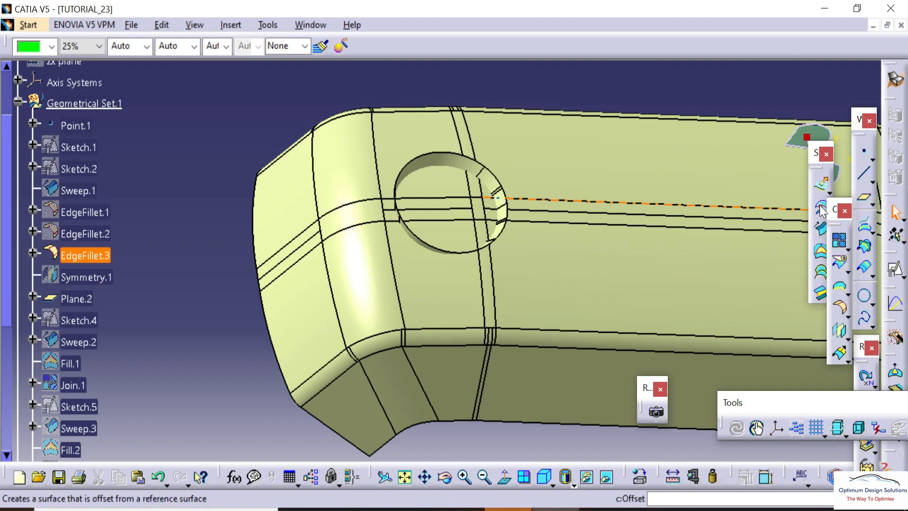
pyautogui.click(821, 228)
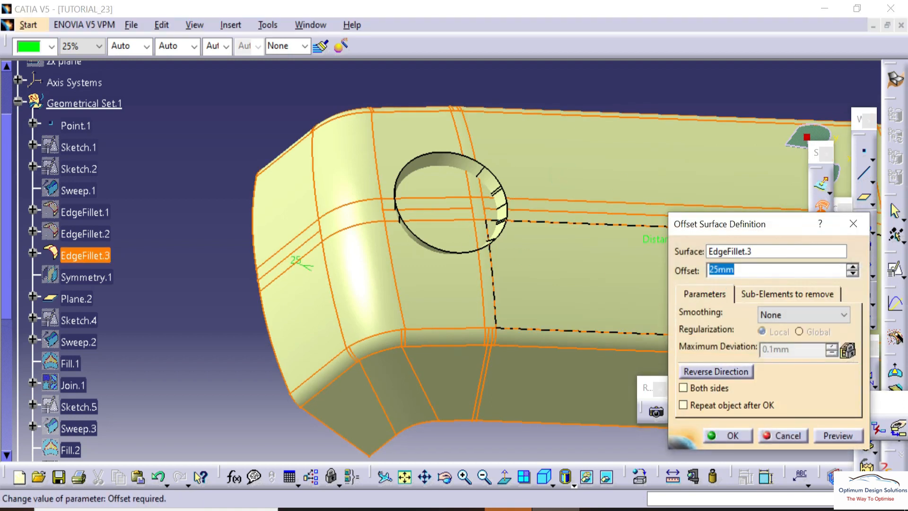
pyautogui.write('15')
pyautogui.press('Return')
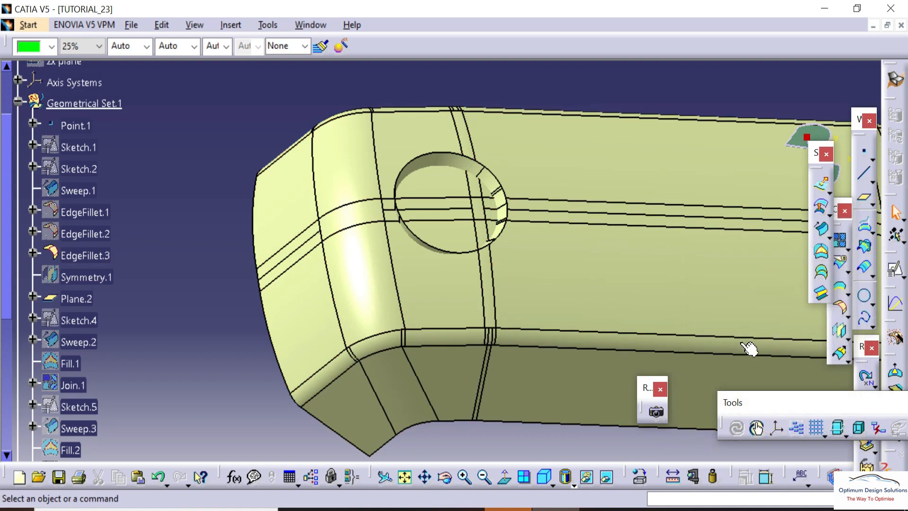
# - Reverse the direction of the 15mm offset of EdgeFillet.3 and create the offset surface
pyautogui.moveTo(419, 233); pyautogui.dragTo(482, 284, button='middle')
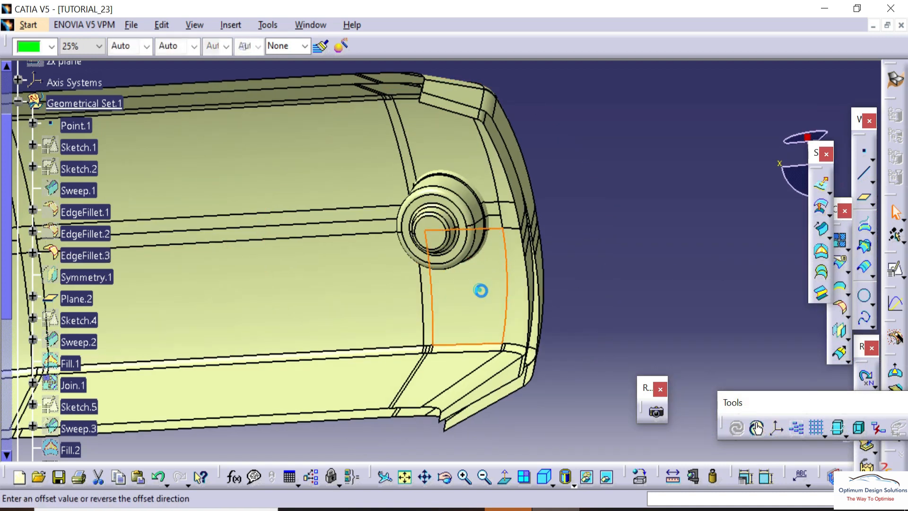
pyautogui.click(711, 371)
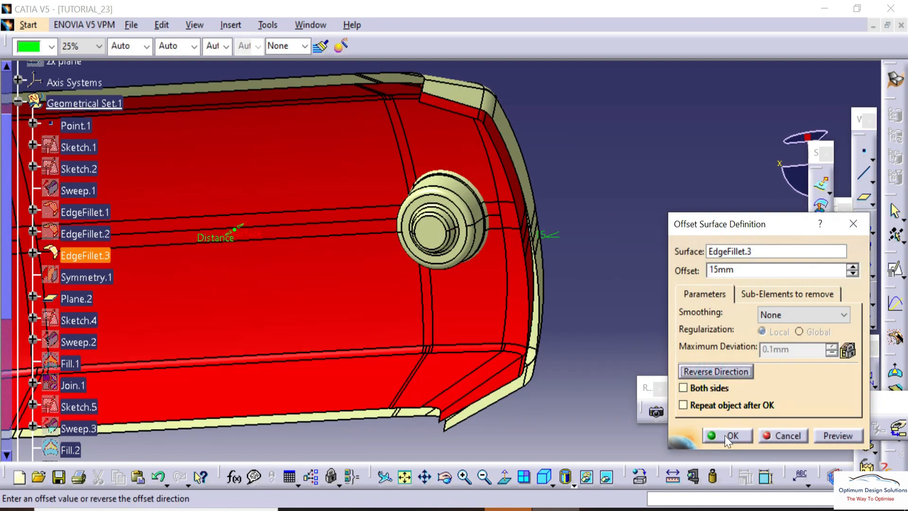
pyautogui.click(731, 435)
pyautogui.moveTo(622, 239); pyautogui.dragTo(503, 296, button='middle')
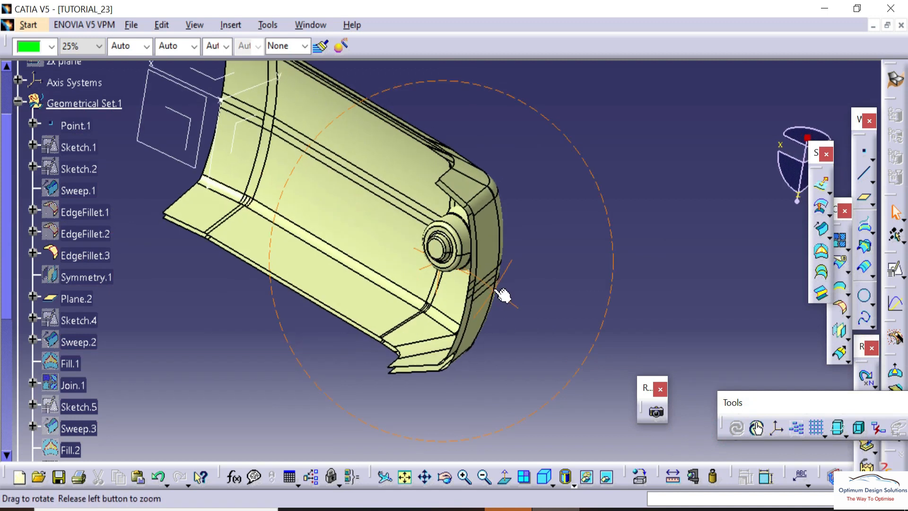
# - Hide the EdgeFillet.3 surface so that the offset surface and the boss stay on view
pyautogui.rightClick(389, 177)
pyautogui.rightClick(83, 256)
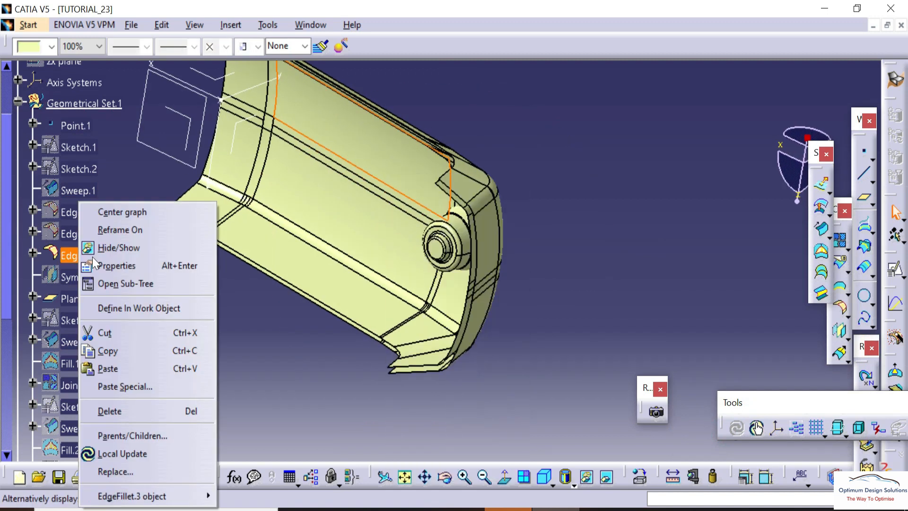
pyautogui.click(100, 265)
pyautogui.moveTo(598, 229); pyautogui.dragTo(521, 265, button='middle')
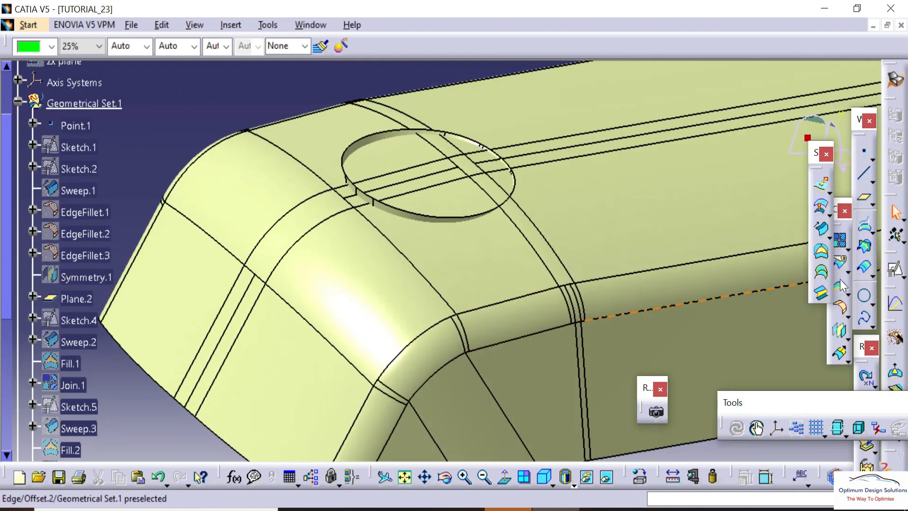
pyautogui.click(847, 267)
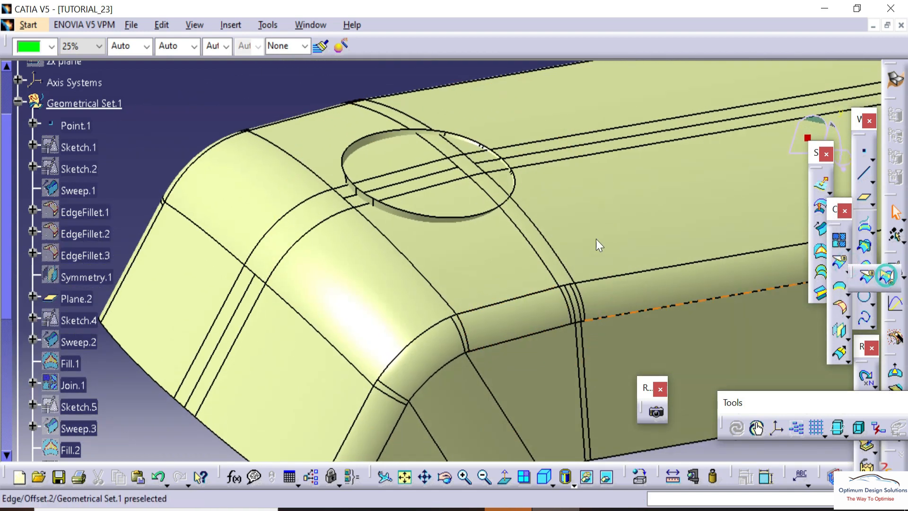
pyautogui.moveTo(459, 204); pyautogui.dragTo(435, 214, button='middle')
pyautogui.click(399, 179)
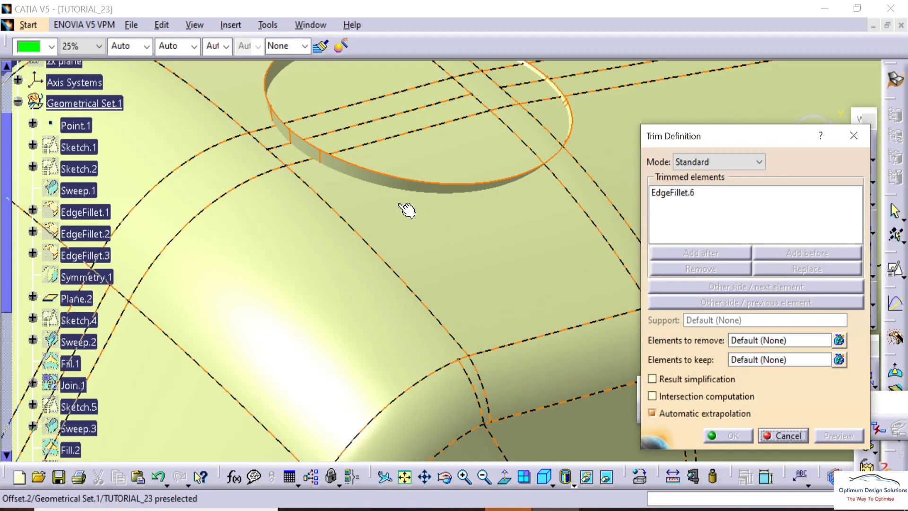
pyautogui.press('Escape')
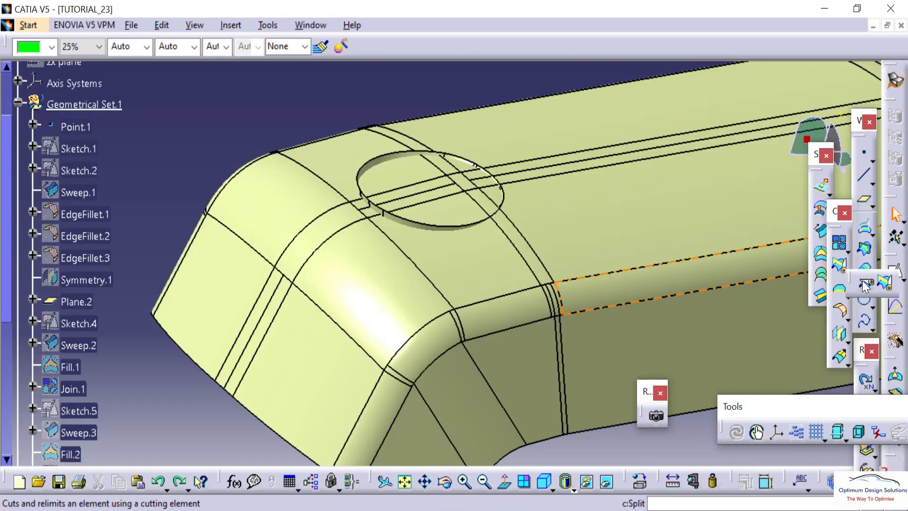
# - Split the boss surface EdgeFillet.6 with the offset surface Offset.2, switching the split to keep the other side
pyautogui.click(861, 280)
pyautogui.moveTo(439, 227)
pyautogui.mouseDown(button='middle')
pyautogui.moveTo(470, 286)
pyautogui.moveTo(448, 242)
pyautogui.mouseUp(button='middle')
pyautogui.click(433, 235)
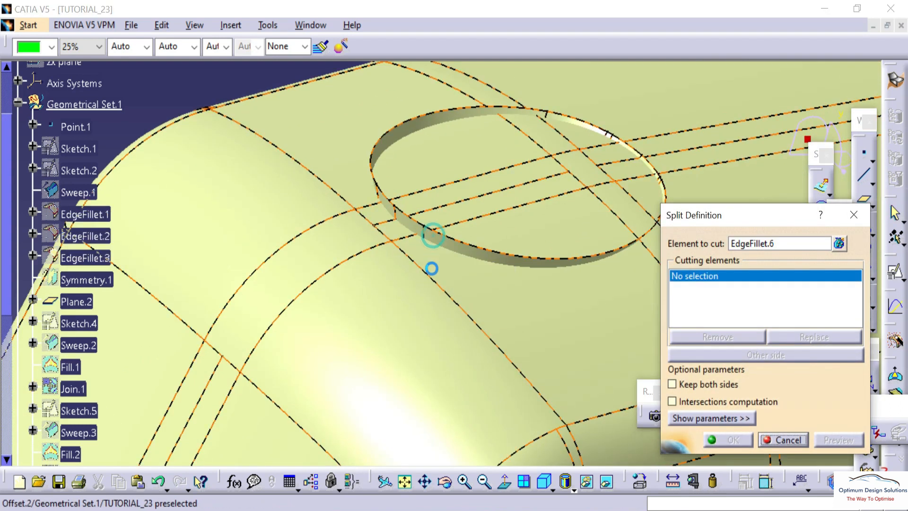
pyautogui.click(431, 268)
pyautogui.click(726, 440)
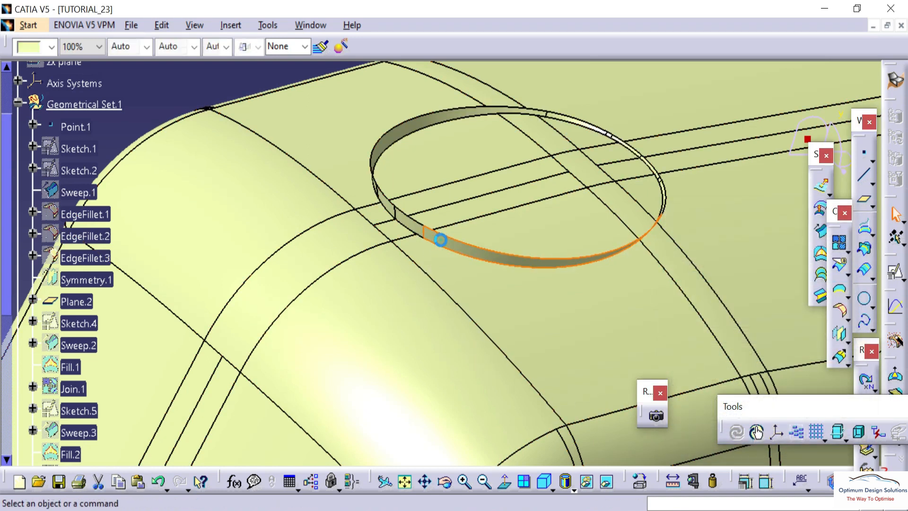
pyautogui.doubleClick(440, 239)
pyautogui.click(756, 354)
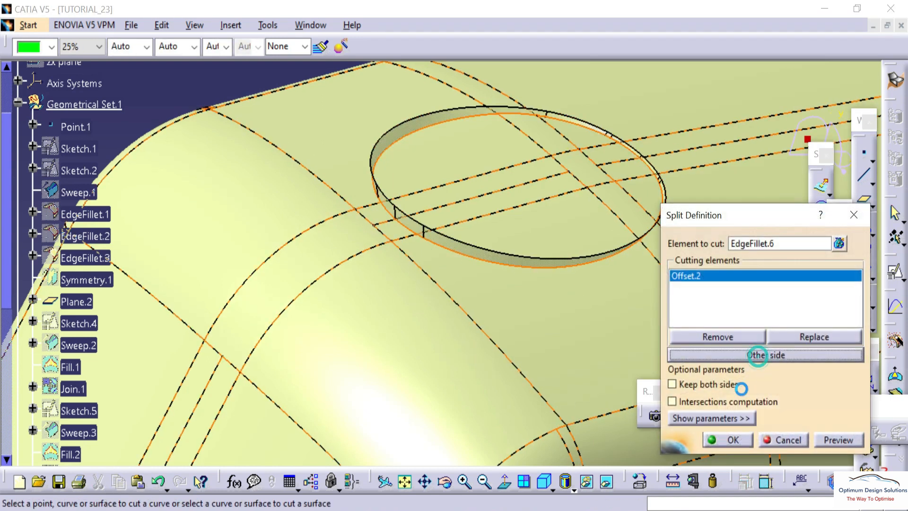
pyautogui.click(724, 441)
# - Hide the offset surface Offset.2 and show the EdgeFillet.3 shell surface again
pyautogui.rightClick(462, 290)
pyautogui.click(476, 244)
pyautogui.moveTo(526, 251); pyautogui.dragTo(548, 307, button='middle')
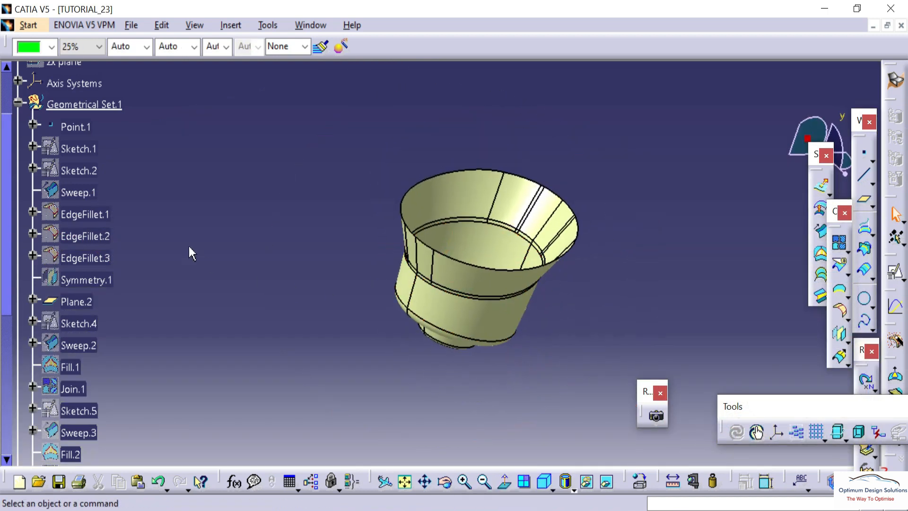
pyautogui.click(85, 258)
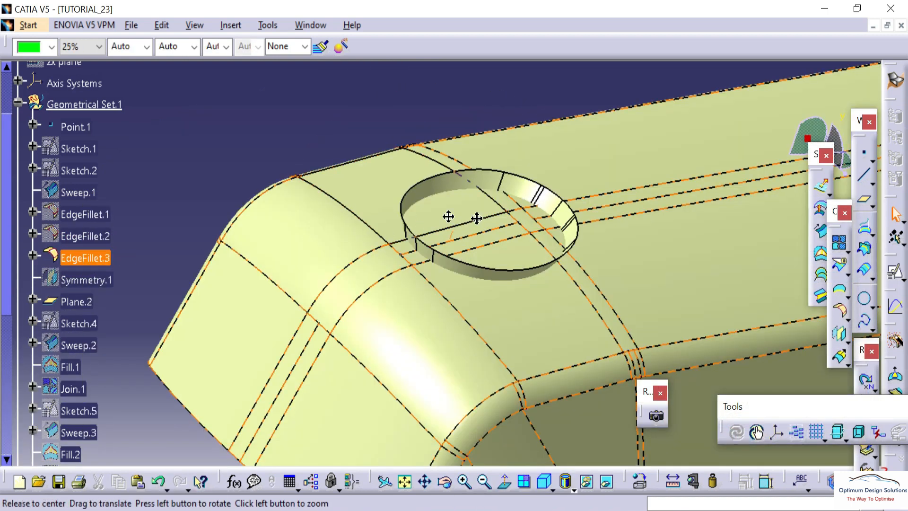
pyautogui.moveTo(446, 213); pyautogui.dragTo(414, 359, button='middle')
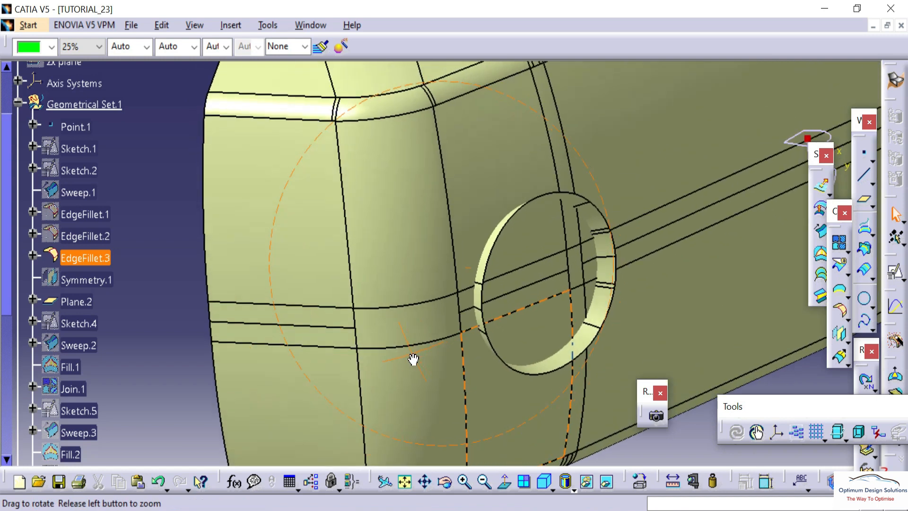
pyautogui.click(117, 235)
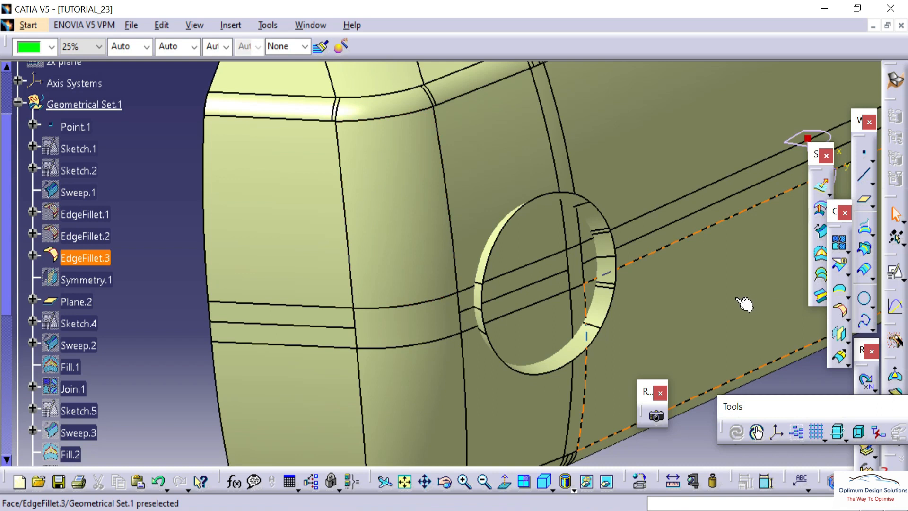
# - Extract the circular open edge of the split boss surface as a boundary curve with point continuity
pyautogui.click(845, 273)
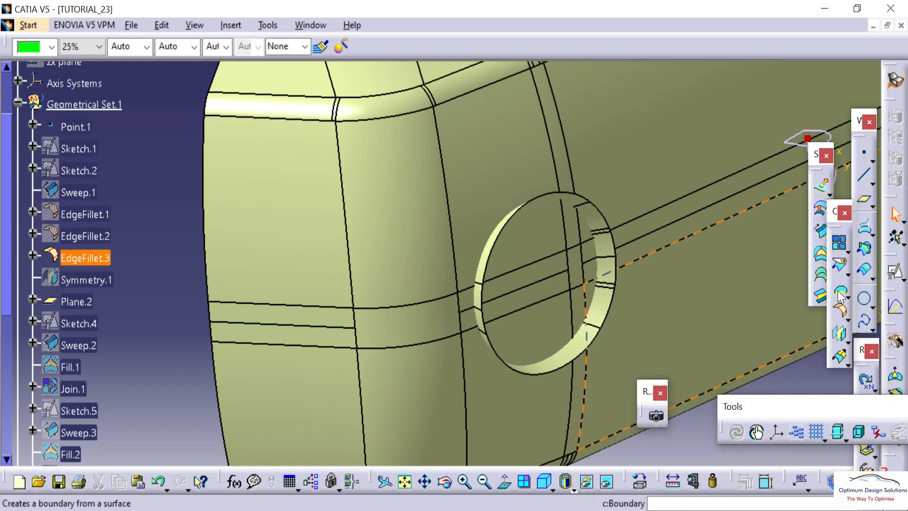
pyautogui.click(839, 297)
pyautogui.click(516, 223)
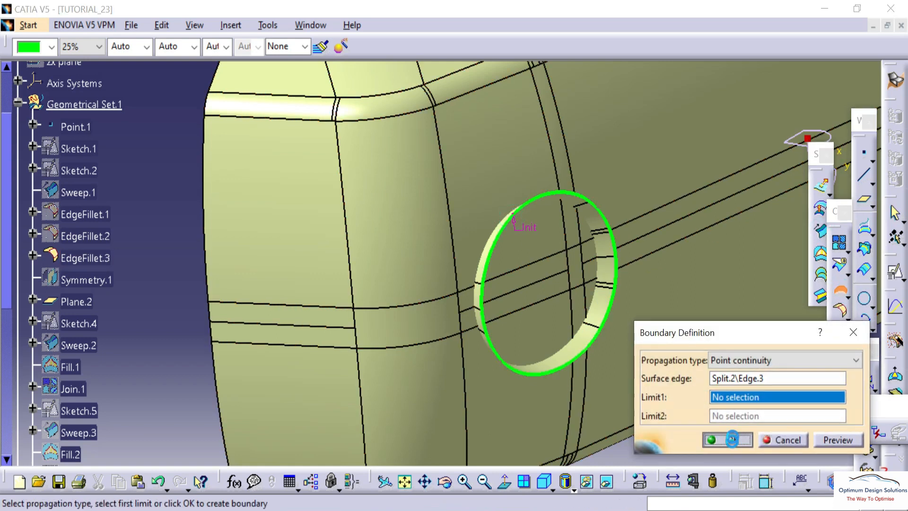
pyautogui.click(732, 439)
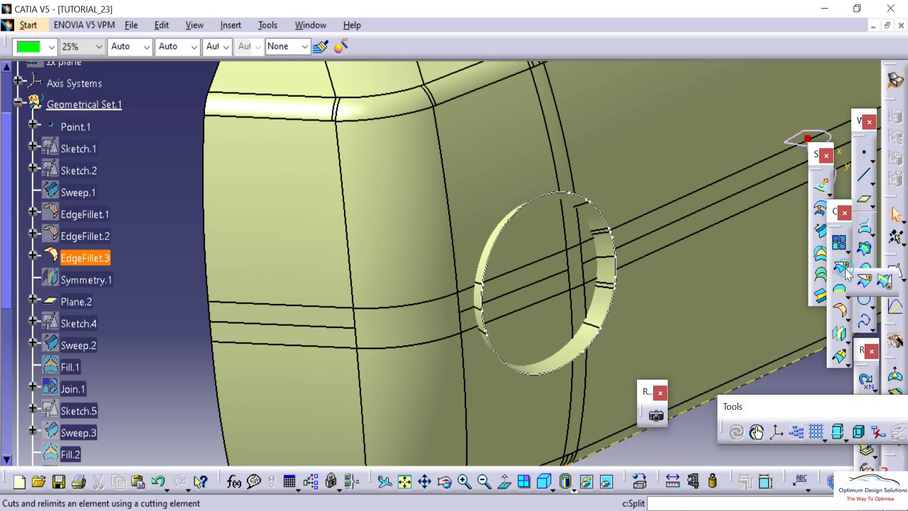
# - Sweep a draft-direction surface from Boundary.2 with Plane.2 as draft direction, at 25deg and 50mm long
pyautogui.click(820, 228)
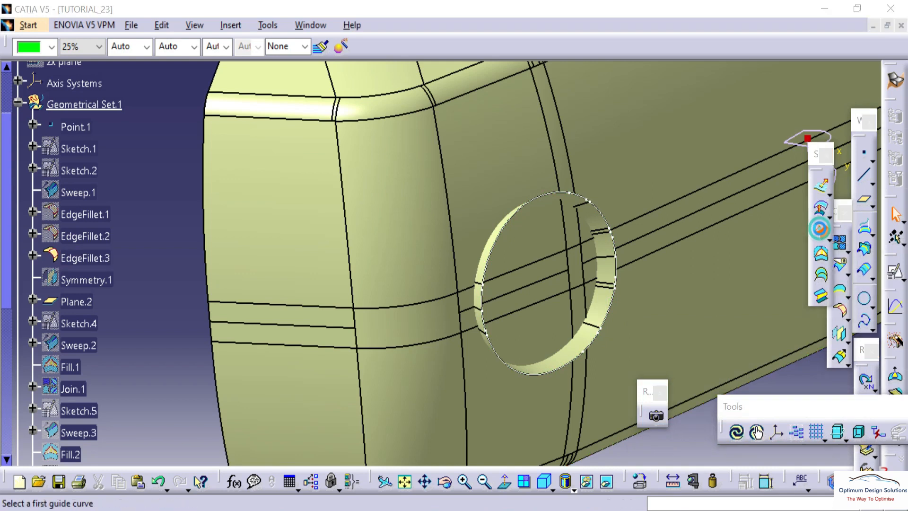
pyautogui.click(515, 226)
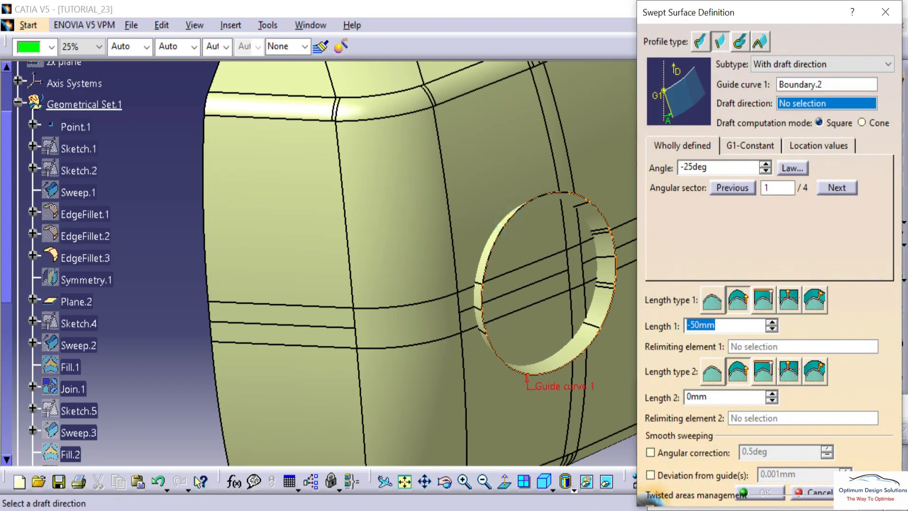
pyautogui.keyDown('ctrl'); pyautogui.moveTo(407, 152); pyautogui.dragTo(439, 299, button='middle'); pyautogui.keyUp('ctrl')
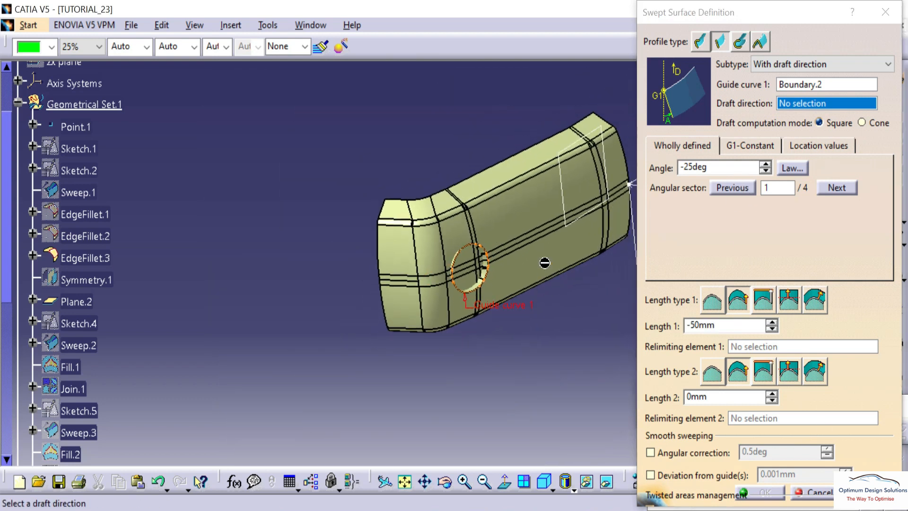
pyautogui.click(574, 225)
pyautogui.keyDown('ctrl'); pyautogui.moveTo(610, 352); pyautogui.dragTo(594, 279, button='middle'); pyautogui.keyUp('ctrl')
pyautogui.click(683, 169)
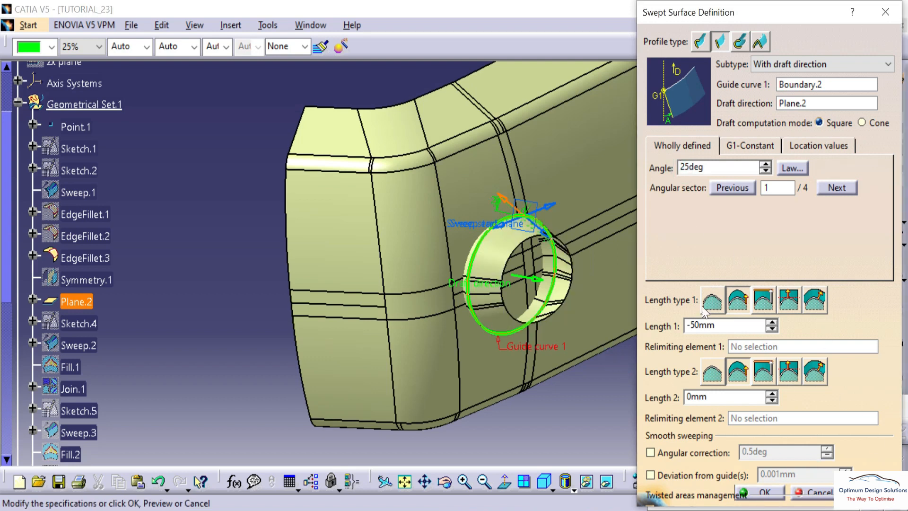
pyautogui.click(689, 325)
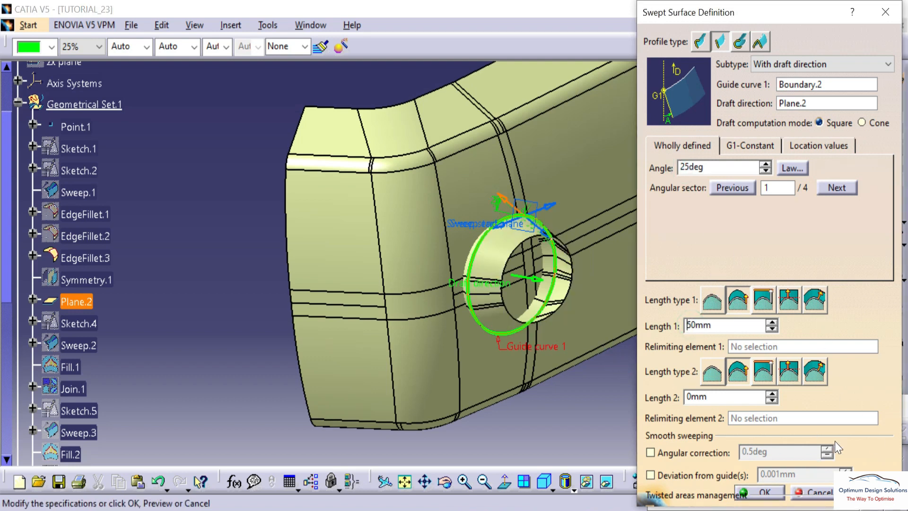
pyautogui.moveTo(552, 343); pyautogui.dragTo(322, 289, button='middle')
pyautogui.click(761, 496)
# - Examine how the new flared sweep Sweep.5 meets the shell surface EdgeFillet.3 around the opening
pyautogui.moveTo(396, 242); pyautogui.dragTo(355, 256, button='middle')
pyautogui.click(365, 232)
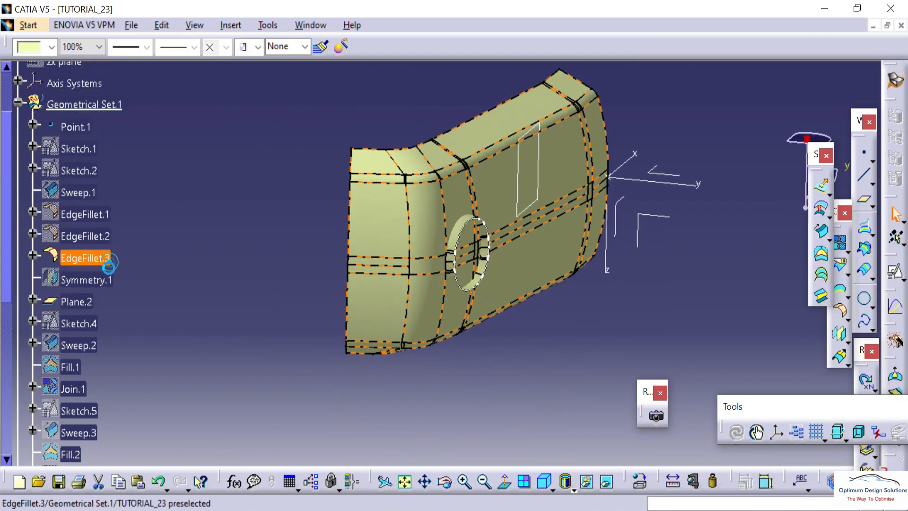
pyautogui.click(108, 261)
pyautogui.scroll(-7, 106, 307)
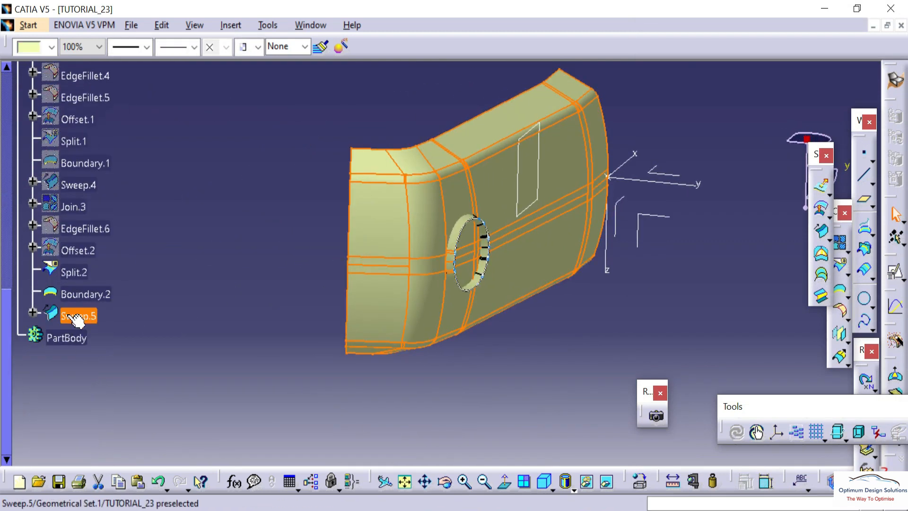
pyautogui.click(76, 320)
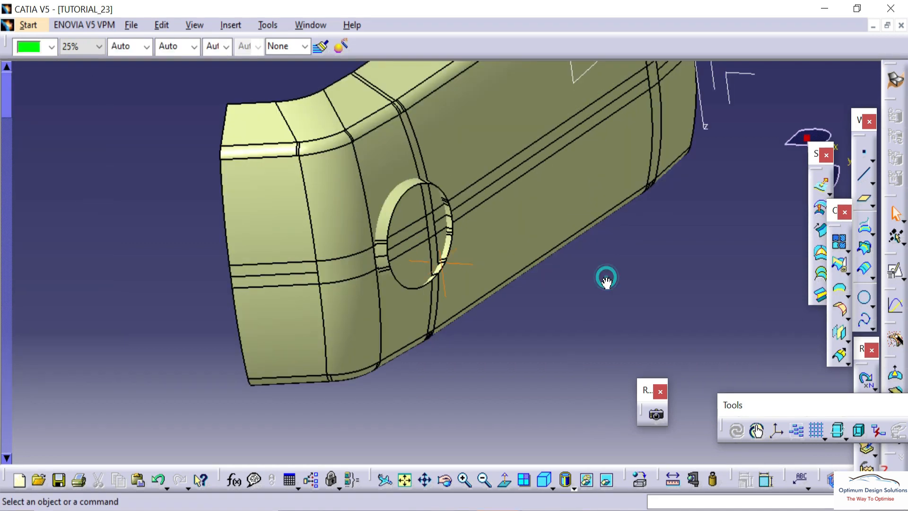
pyautogui.moveTo(604, 277); pyautogui.dragTo(450, 361, button='middle')
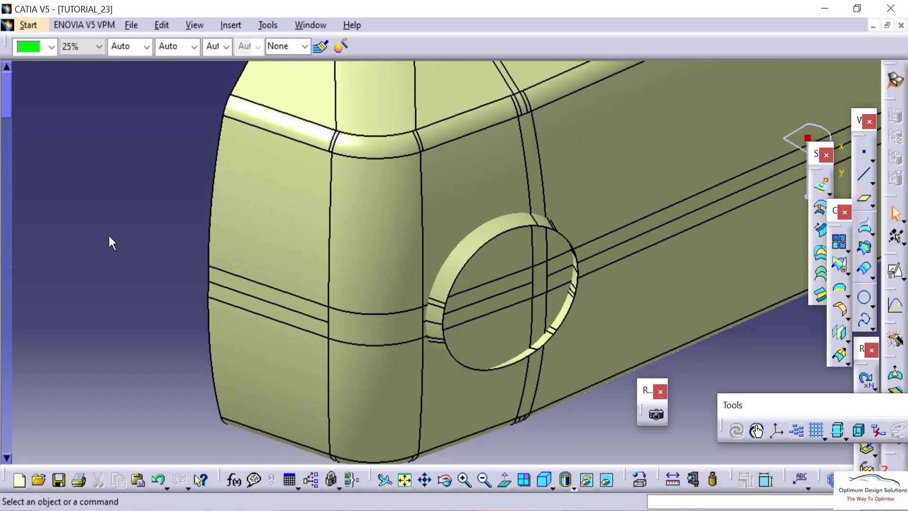
pyautogui.moveTo(14, 103); pyautogui.dragTo(13, 167)
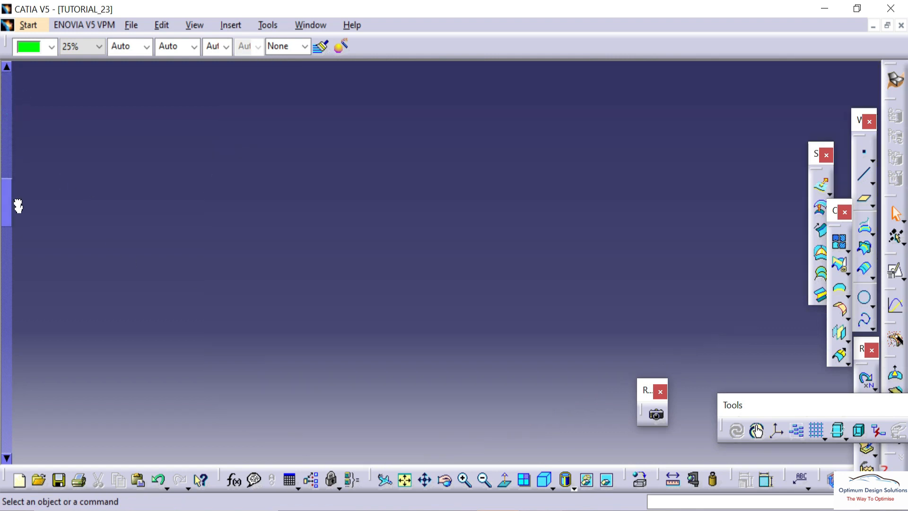
pyautogui.moveTo(18, 206); pyautogui.dragTo(37, 195)
pyautogui.scroll(-20, 59, 239)
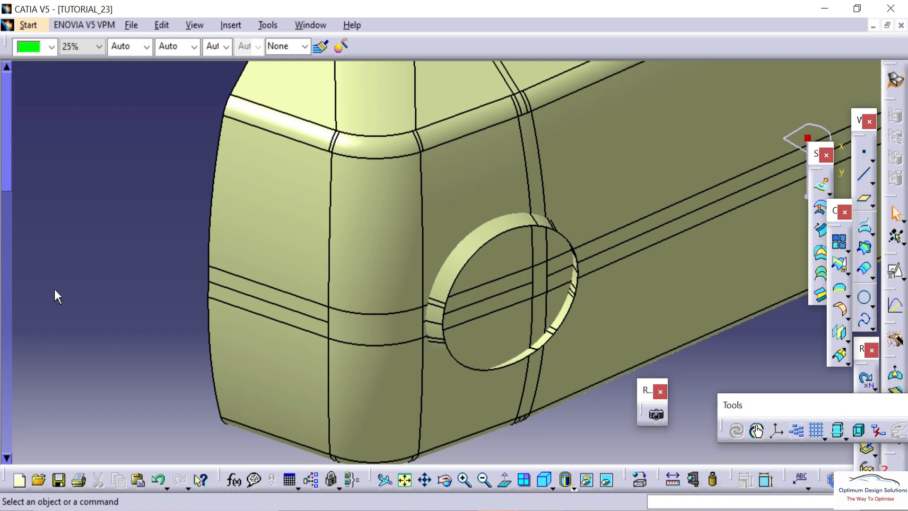
pyautogui.scroll(-10, 55, 289)
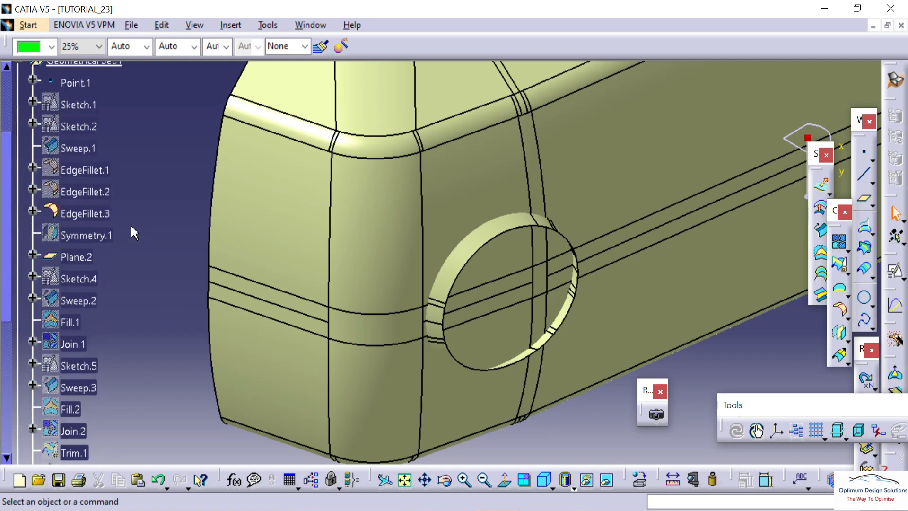
# - Hide EdgeFillet.3 briefly to check the flared sweep behind it, and show it again
pyautogui.click(106, 216)
pyautogui.moveTo(284, 239); pyautogui.dragTo(367, 285, button='middle')
pyautogui.rightClick(93, 212)
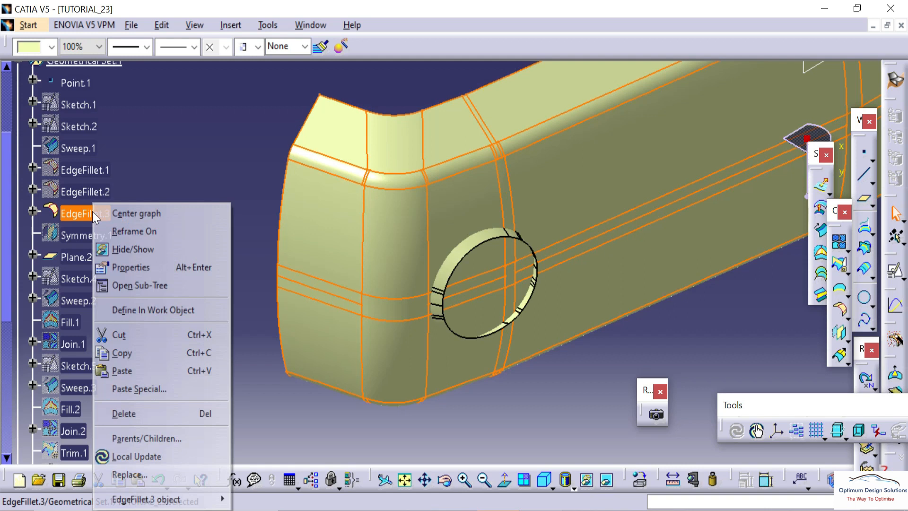
pyautogui.click(118, 249)
pyautogui.rightClick(94, 213)
pyautogui.click(119, 249)
pyautogui.moveTo(556, 316); pyautogui.dragTo(583, 308, button='middle')
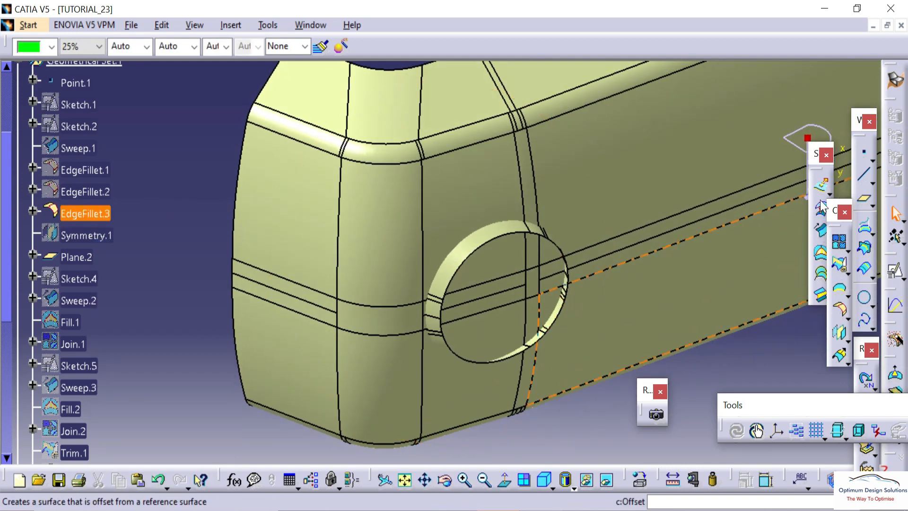
# - Offset the flared sweep surface Sweep.5 by 2 mm
pyautogui.moveTo(834, 211); pyautogui.dragTo(836, 217)
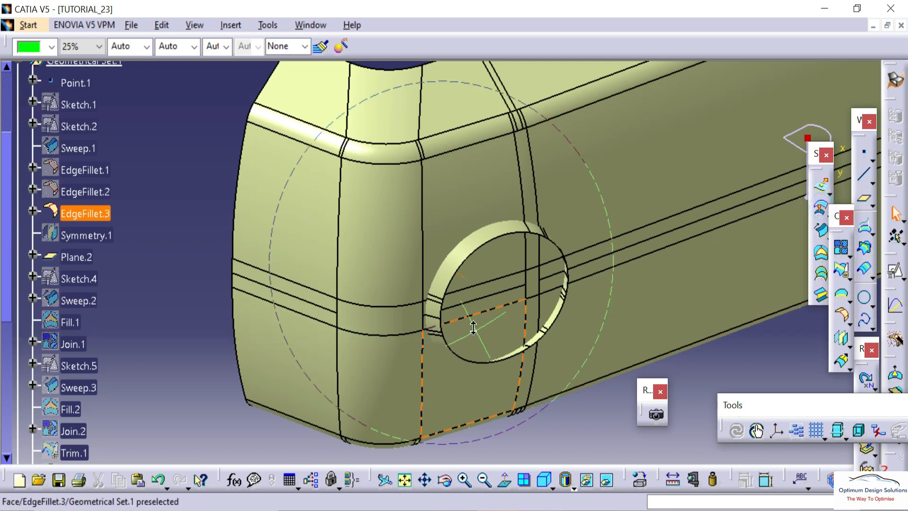
pyautogui.moveTo(476, 326); pyautogui.dragTo(490, 251, button='middle')
pyautogui.click(487, 240)
pyautogui.click(496, 249)
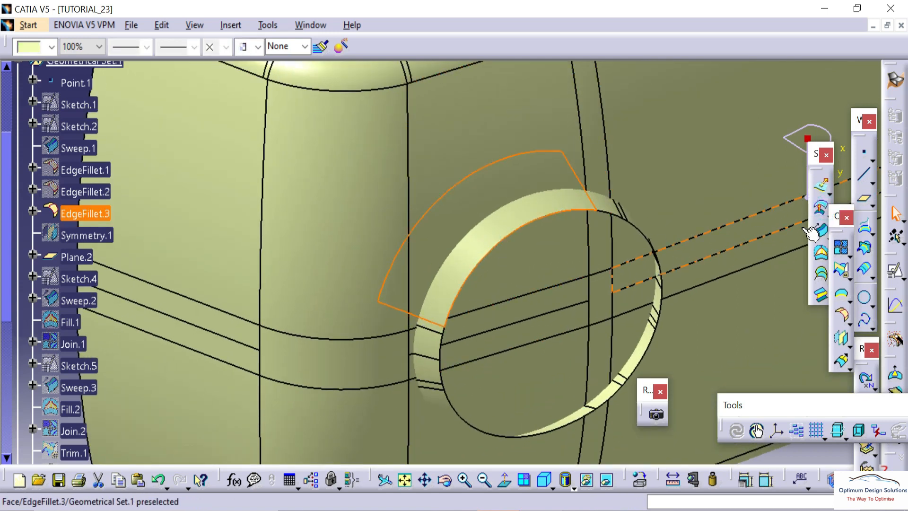
pyautogui.click(822, 212)
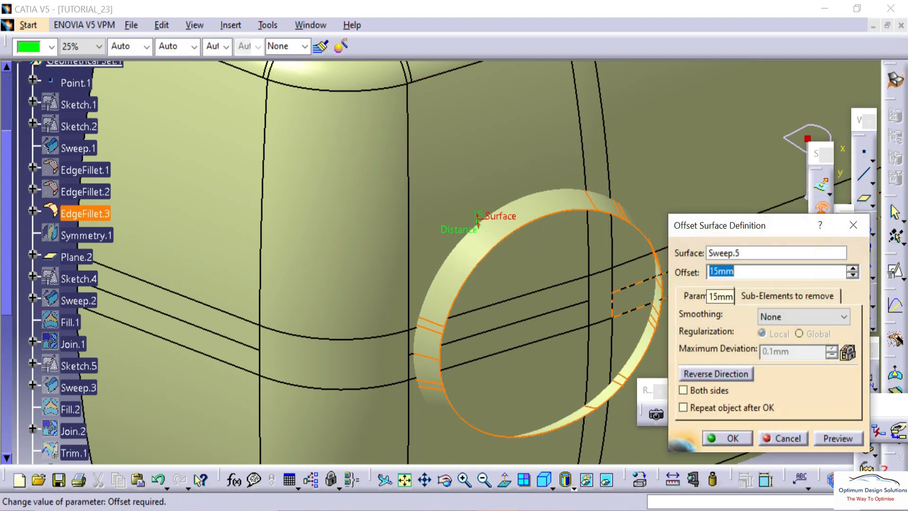
pyautogui.click(833, 438)
pyautogui.click(728, 438)
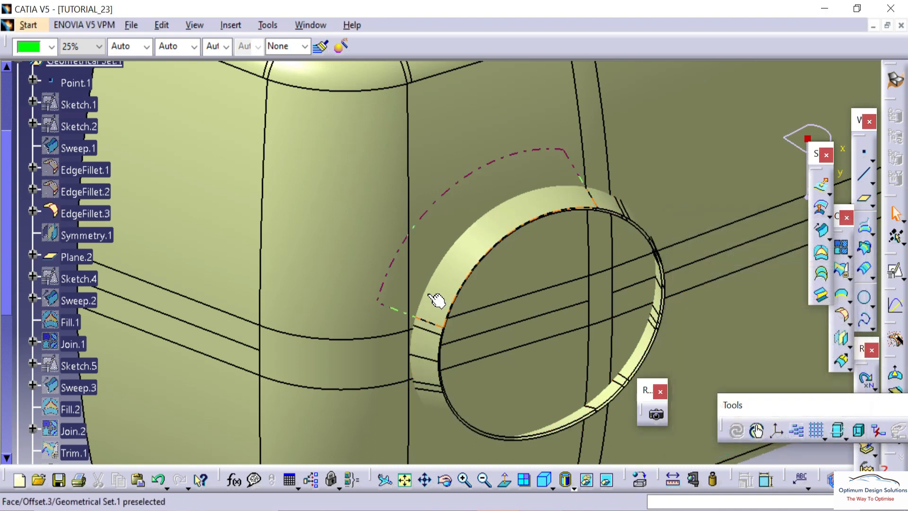
# - Edit Offset.3 to reverse its direction, keeping the 2 mm distance from Sweep.5
pyautogui.click(436, 301)
pyautogui.click(78, 294)
pyautogui.doubleClick(71, 290)
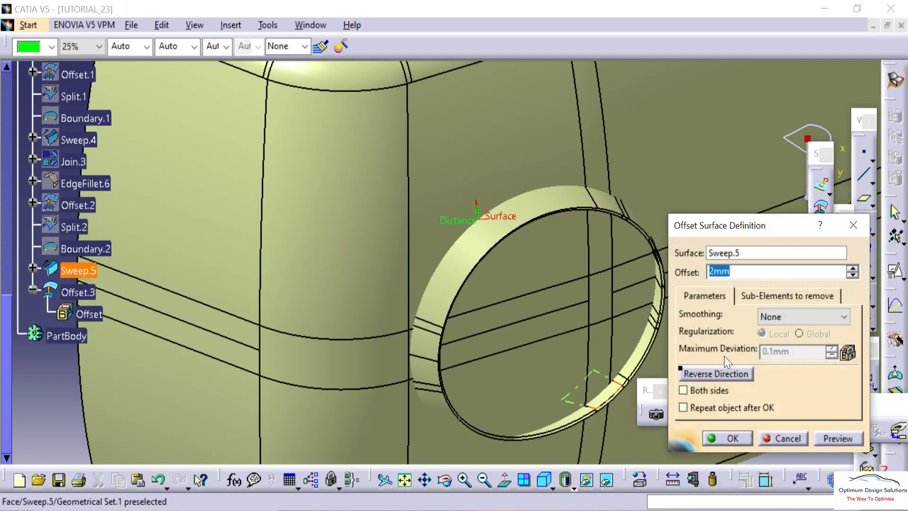
pyautogui.click(731, 438)
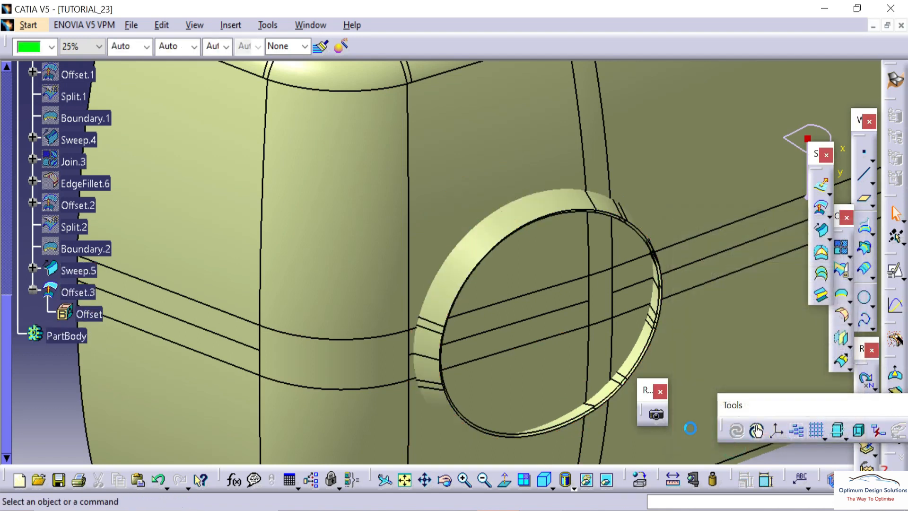
# - Hide Sweep.5 and split the shell surface EdgeFillet.3 with Offset.3 to open it around the flare
pyautogui.click(437, 301)
pyautogui.rightClick(71, 270)
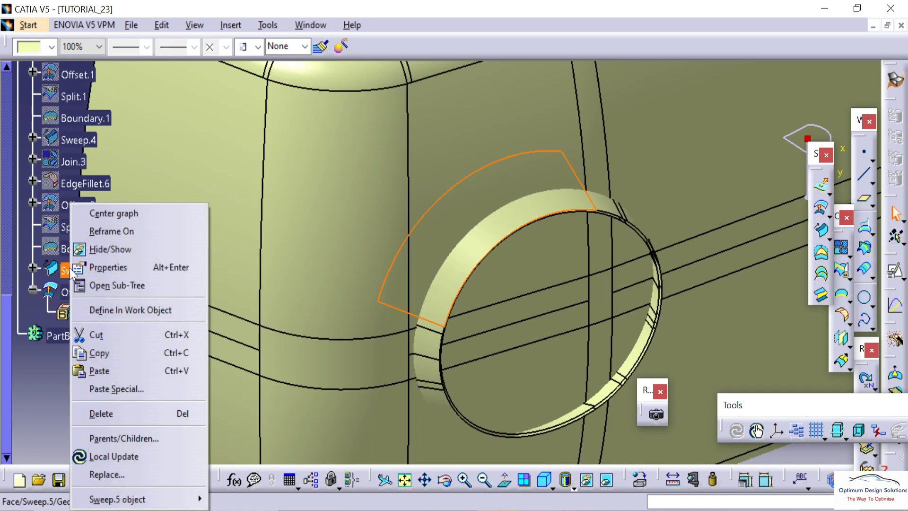
pyautogui.click(112, 248)
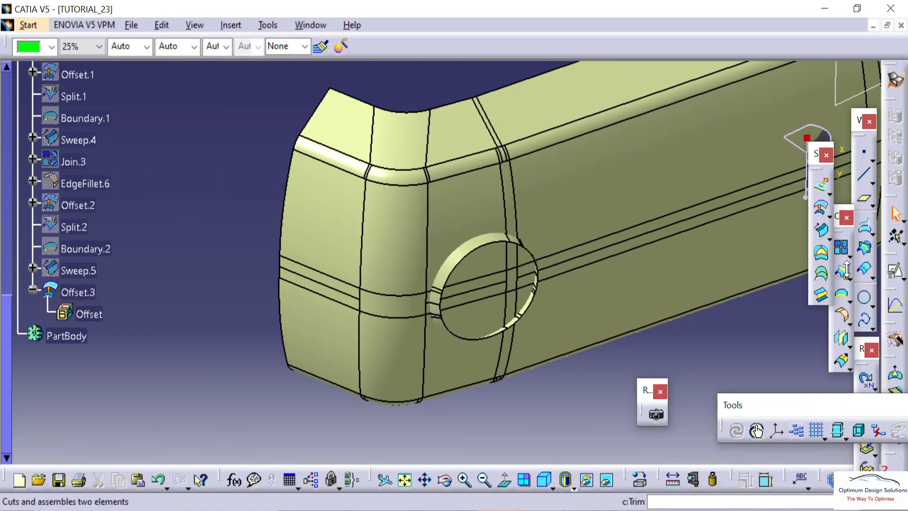
pyautogui.click(848, 276)
pyautogui.click(477, 290)
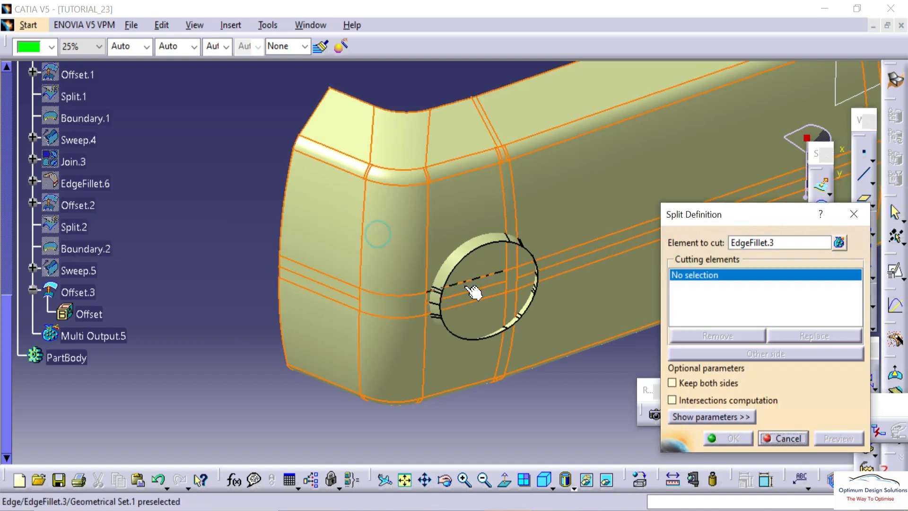
pyautogui.scroll(3, 492, 222)
pyautogui.click(485, 242)
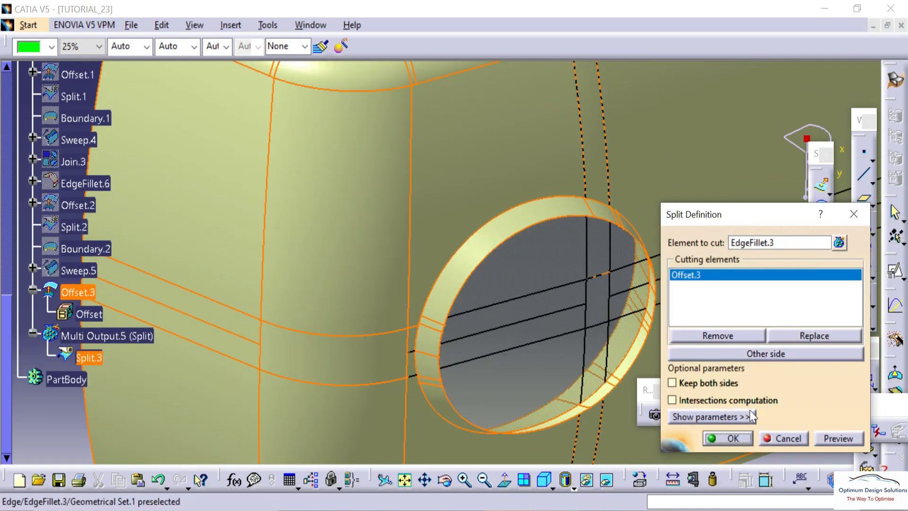
pyautogui.click(734, 439)
# - Hide Offset.3 and show the flared sweep Sweep.5 and the boss surface Split.2
pyautogui.rightClick(472, 259)
pyautogui.press('h')
pyautogui.moveTo(422, 302); pyautogui.dragTo(559, 212, button='middle')
pyautogui.rightClick(81, 294)
pyautogui.press('h')
pyautogui.rightClick(78, 272)
pyautogui.press('h')
pyautogui.click(81, 293)
pyautogui.click(78, 268)
pyautogui.click(84, 252)
pyautogui.rightClick(72, 228)
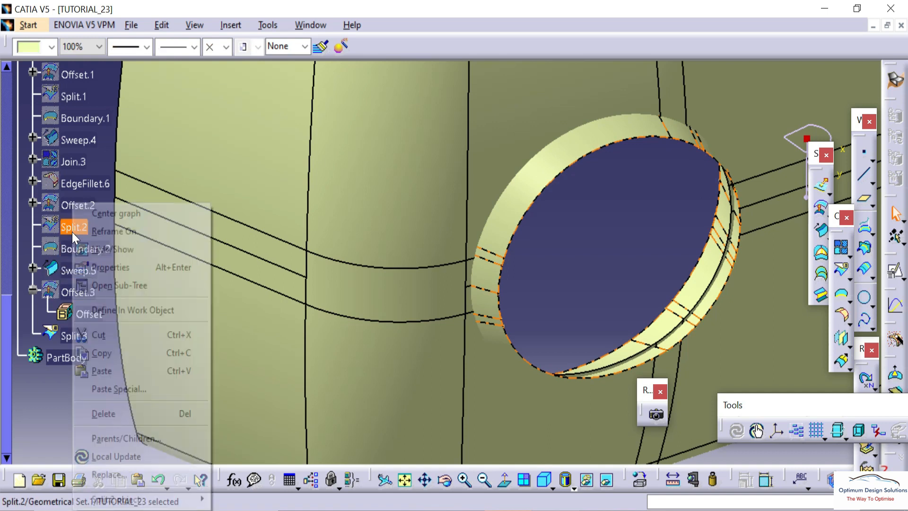
pyautogui.press('h')
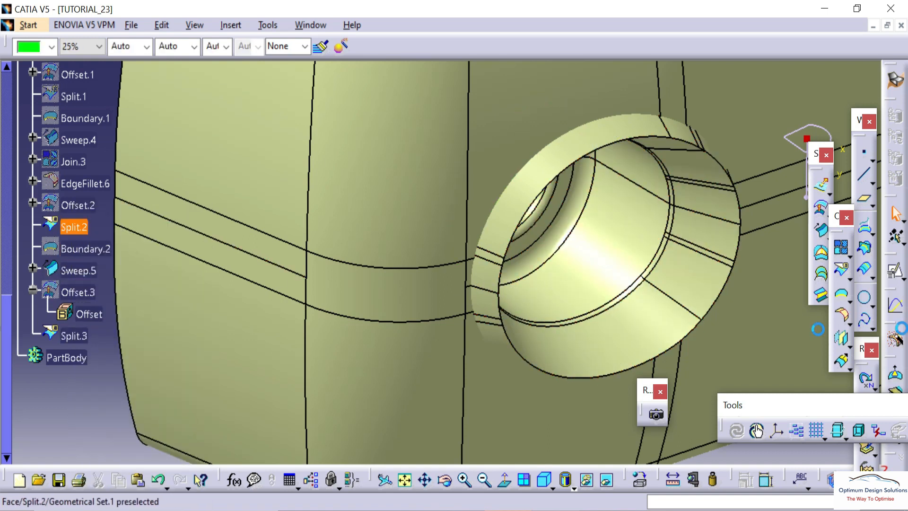
# - Join the boss surface Split.2 and the flare Sweep.5 with a 0.001 mm merging distance
pyautogui.click(843, 255)
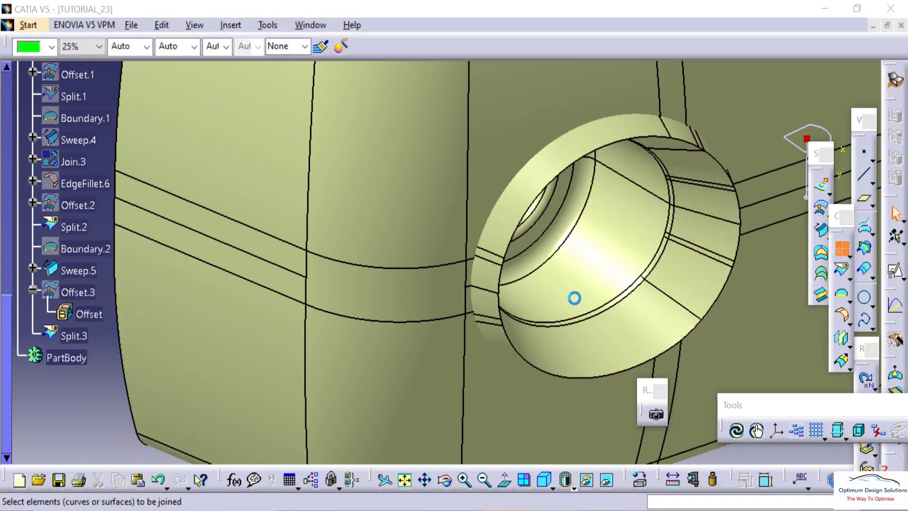
pyautogui.click(584, 286)
pyautogui.click(501, 241)
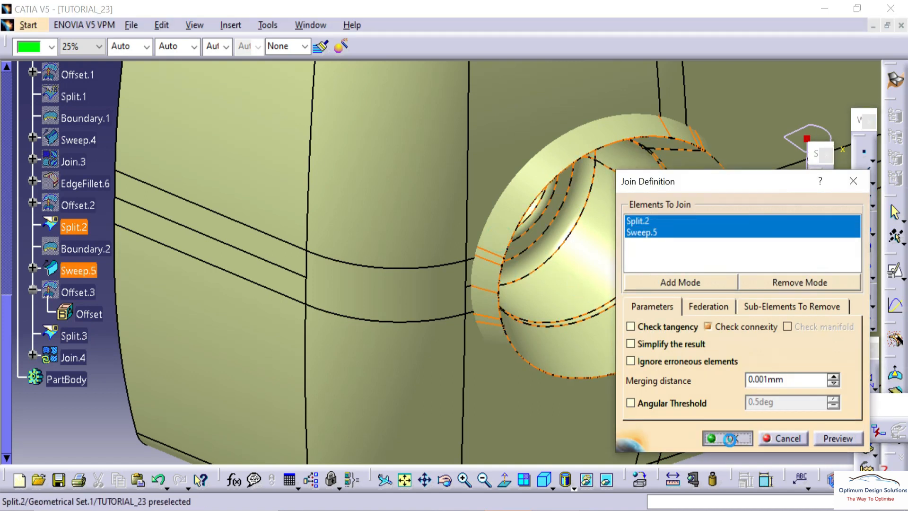
pyautogui.click(730, 439)
# - Trim the shell surface Split.3 and Join.4 against each other in Standard mode
pyautogui.click(872, 276)
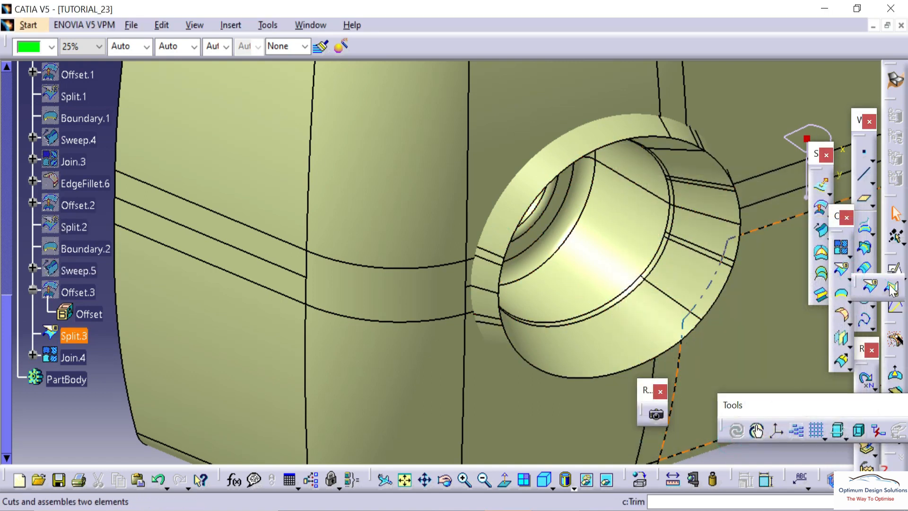
pyautogui.click(492, 178)
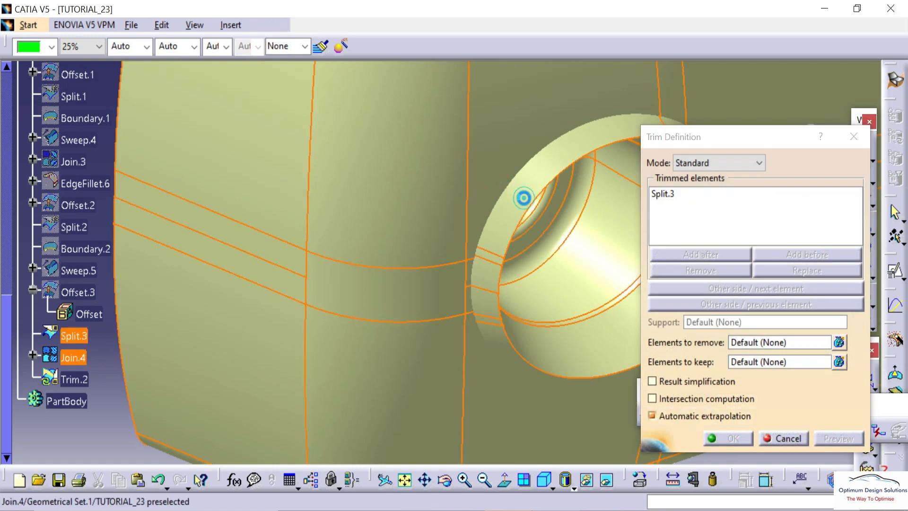
pyautogui.click(523, 197)
pyautogui.click(731, 437)
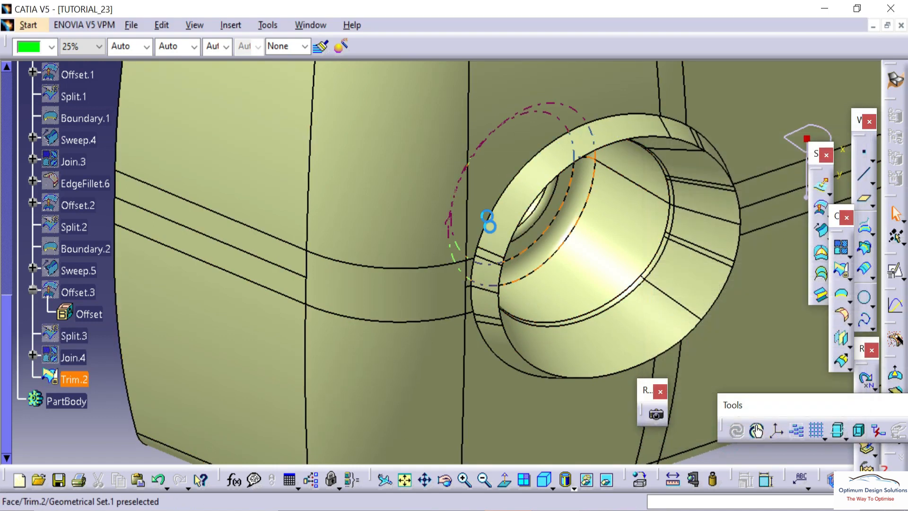
pyautogui.moveTo(475, 244); pyautogui.dragTo(498, 295, button='middle')
pyautogui.moveTo(433, 291); pyautogui.dragTo(623, 138, button='middle')
pyautogui.click(845, 317)
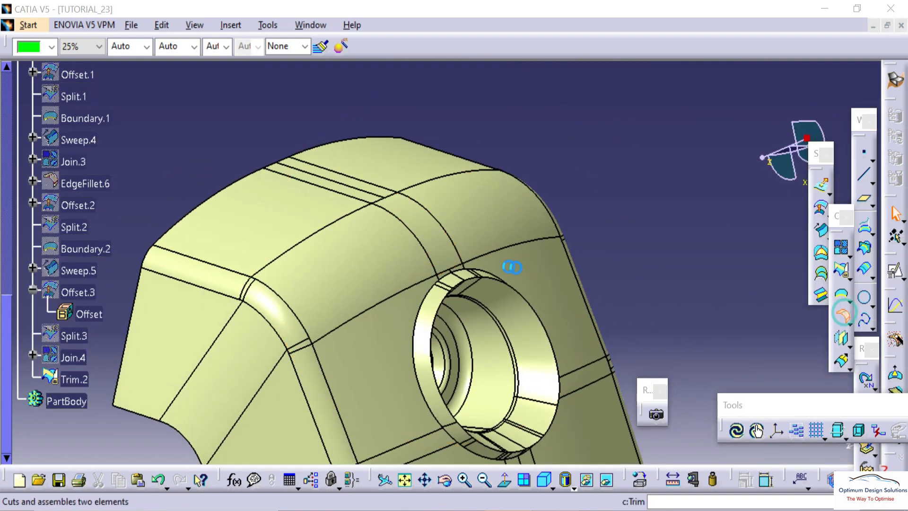
pyautogui.click(482, 279)
pyautogui.moveTo(482, 279); pyautogui.dragTo(393, 106, button='middle')
pyautogui.click(788, 442)
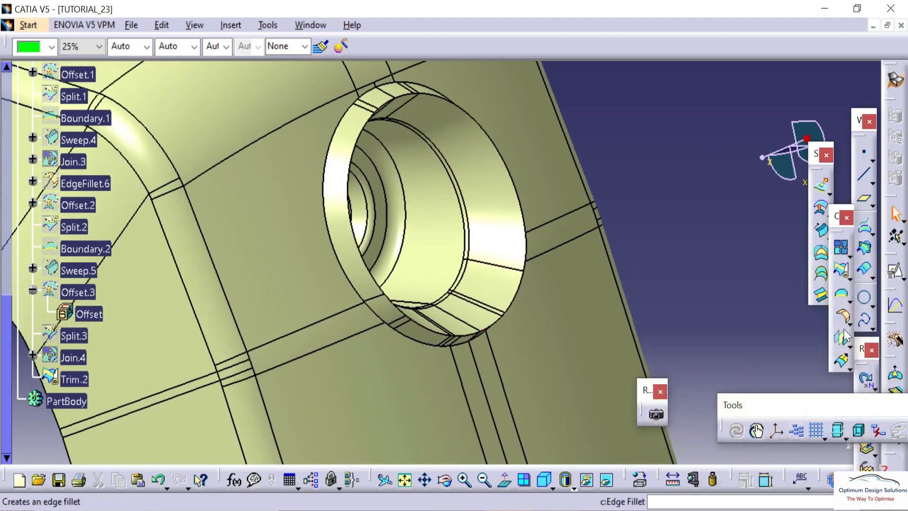
# - Fillet the circular rim edge of the flared opening on Trim.2 with a 5 mm radius and tangency propagation
pyautogui.click(842, 318)
pyautogui.moveTo(504, 277); pyautogui.dragTo(465, 227, button='middle')
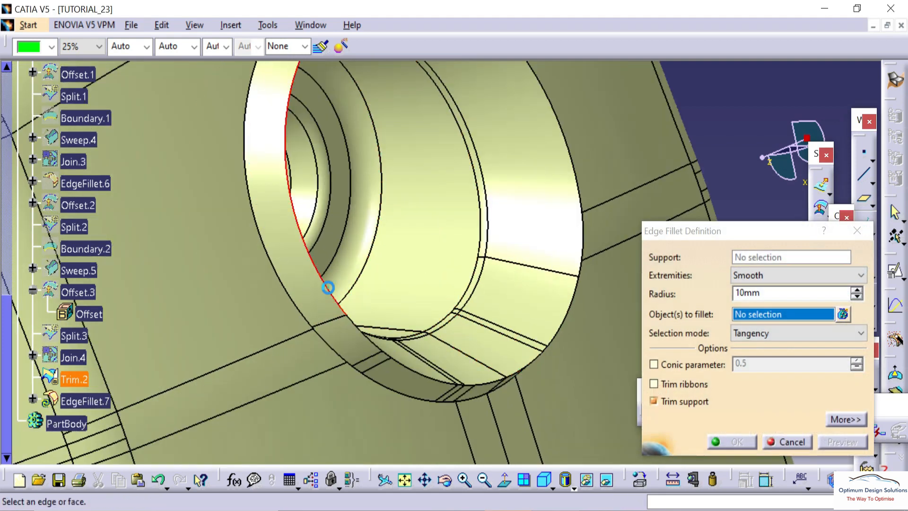
pyautogui.click(327, 287)
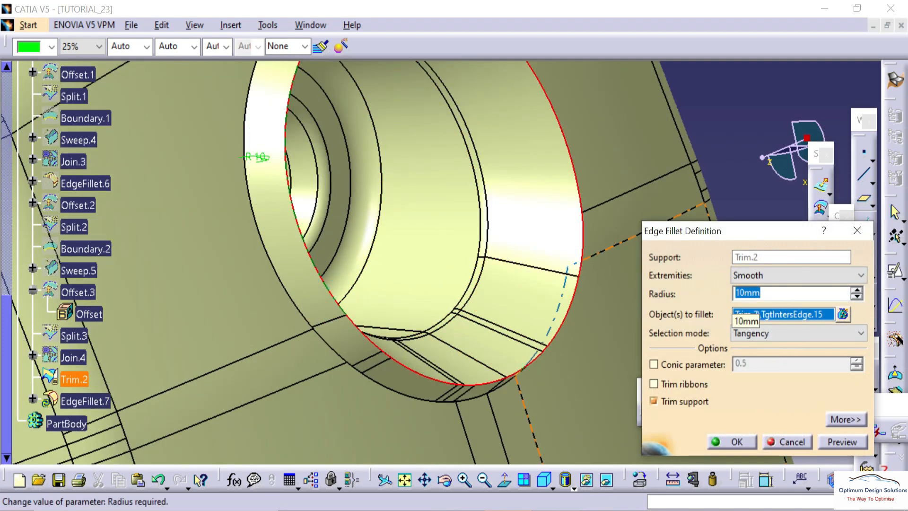
pyautogui.click(731, 441)
pyautogui.click(505, 301)
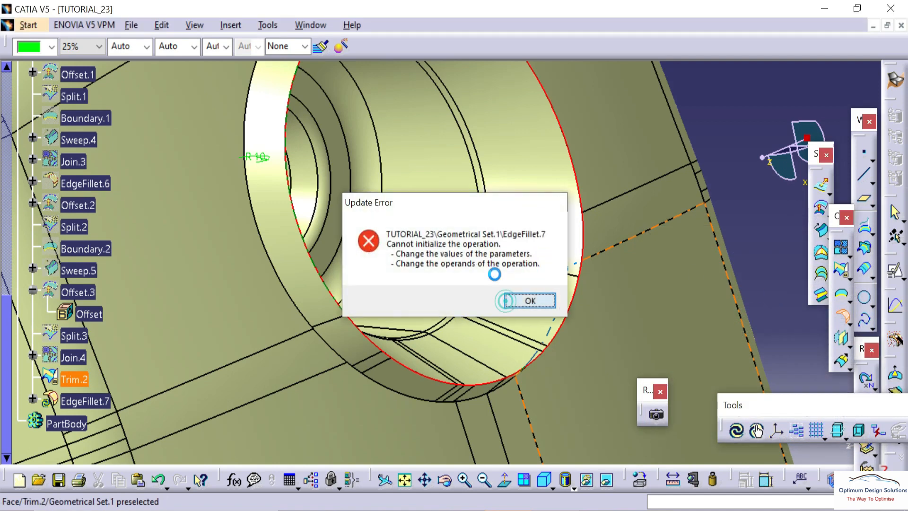
pyautogui.press('Return')
pyautogui.write('5')
pyautogui.press('Return')
# - Fillet the remaining circular edge of the flared recess with a 2 mm radius
pyautogui.moveTo(381, 241); pyautogui.dragTo(449, 352, button='middle')
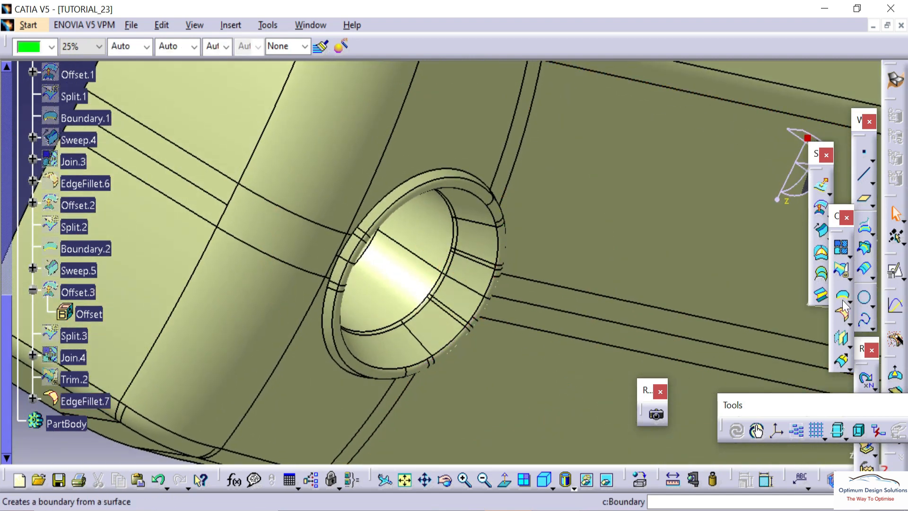
pyautogui.click(843, 314)
pyautogui.moveTo(345, 246); pyautogui.dragTo(331, 333, button='middle')
pyautogui.click(349, 139)
pyautogui.write('2')
pyautogui.press('Return')
# - Mirror the filleted surface EdgeFillet.8 about the vertical reference plane at the part's open centre end
pyautogui.moveTo(433, 203); pyautogui.dragTo(424, 350, button='middle')
pyautogui.moveTo(532, 309); pyautogui.dragTo(554, 341, button='middle')
pyautogui.moveTo(401, 206); pyautogui.dragTo(491, 407, button='middle')
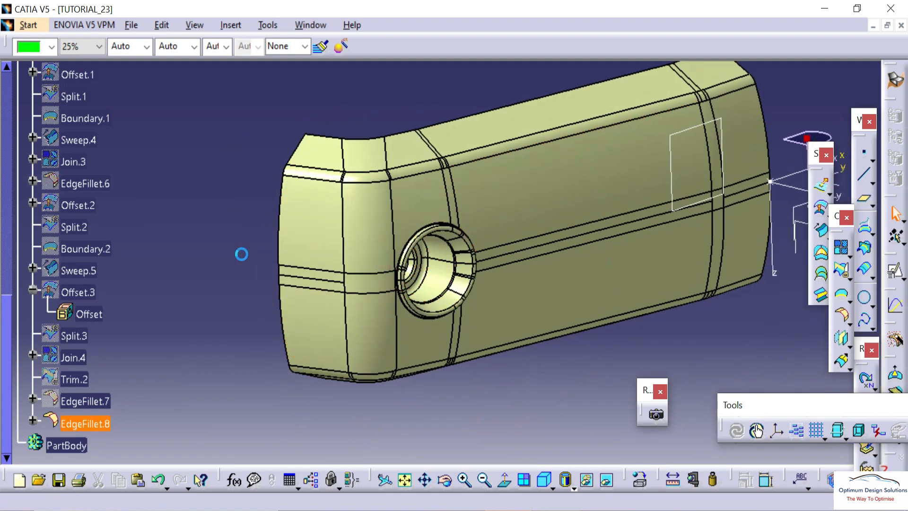
pyautogui.click(298, 247)
pyautogui.click(90, 422)
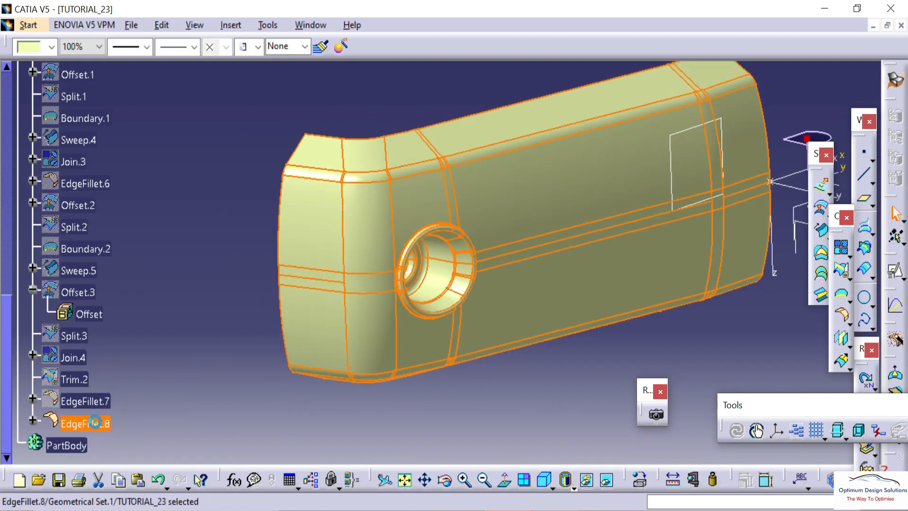
pyautogui.click(841, 347)
pyautogui.moveTo(426, 249); pyautogui.dragTo(695, 242, button='middle')
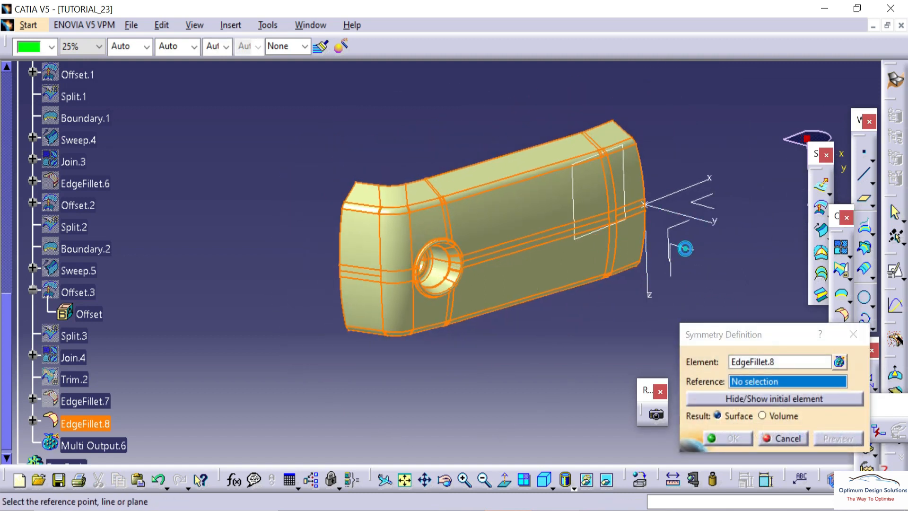
pyautogui.click(685, 248)
pyautogui.click(732, 438)
pyautogui.click(544, 480)
pyautogui.moveTo(475, 412); pyautogui.dragTo(271, 284, button='middle')
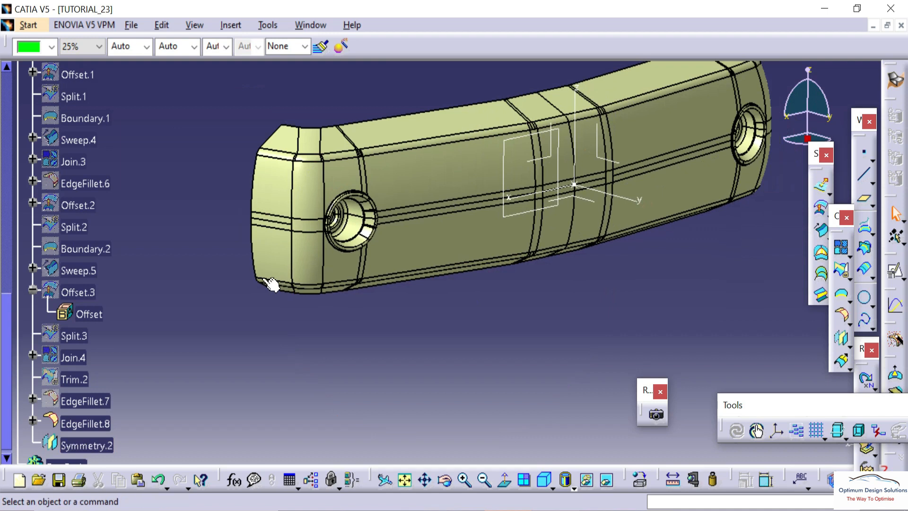
# - Join the mirrored surface Symmetry.2 and EdgeFillet.8 with a 0.001 mm merging distance
pyautogui.click(89, 446)
pyautogui.keyDown('ctrl'); pyautogui.click(85, 423); pyautogui.keyUp('ctrl')
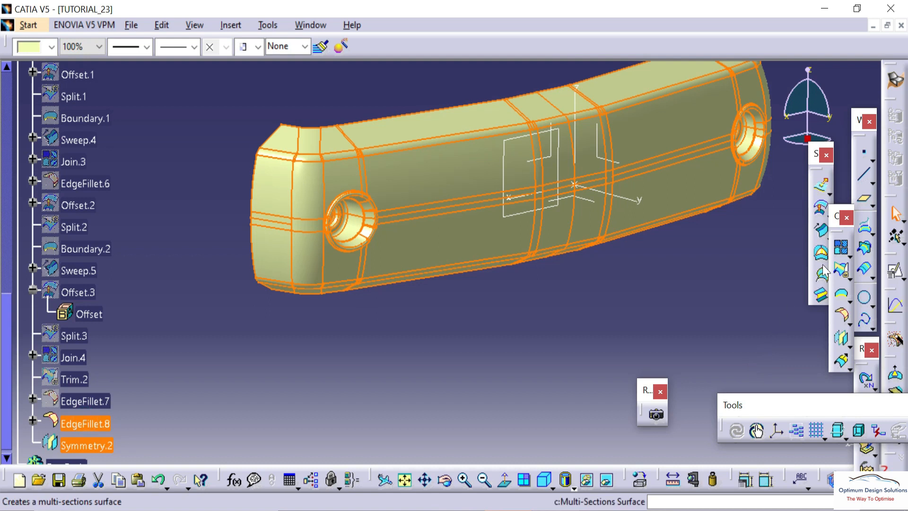
pyautogui.click(834, 252)
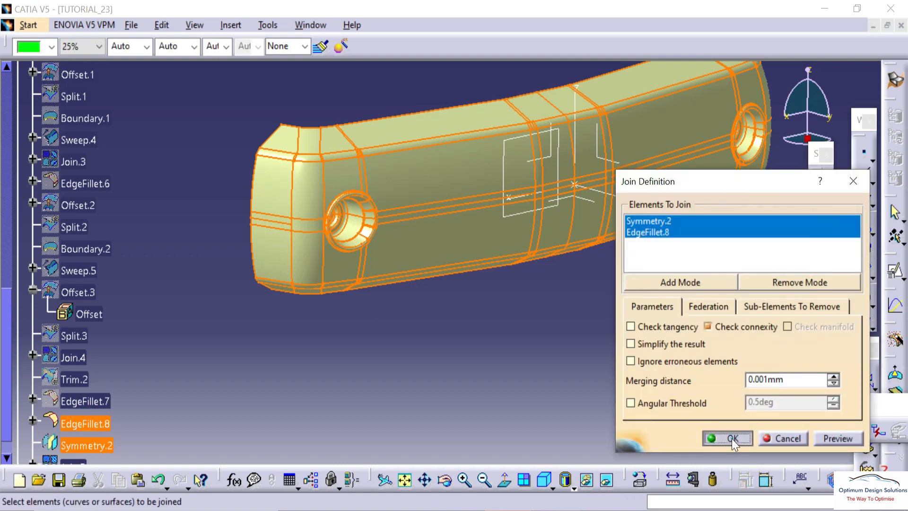
pyautogui.click(728, 438)
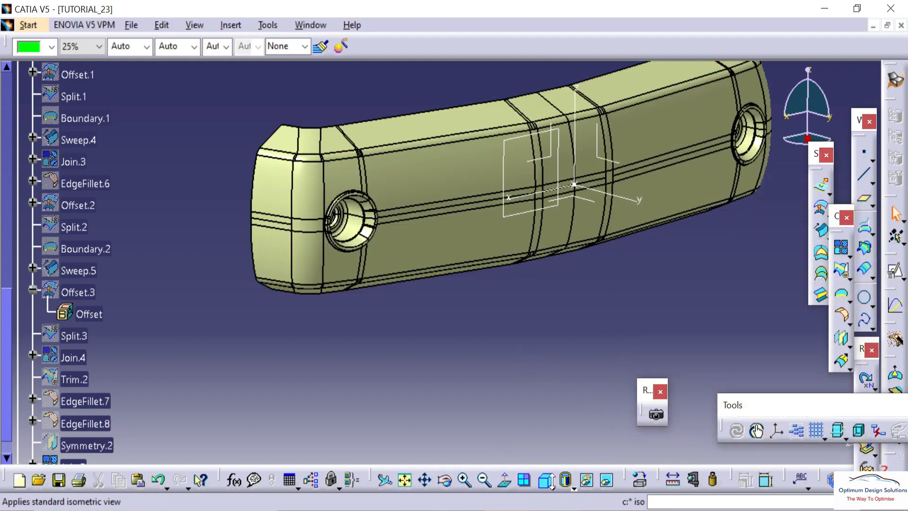
# - Display the model shaded with edges but without smooth edges
pyautogui.click(573, 488)
pyautogui.click(571, 393)
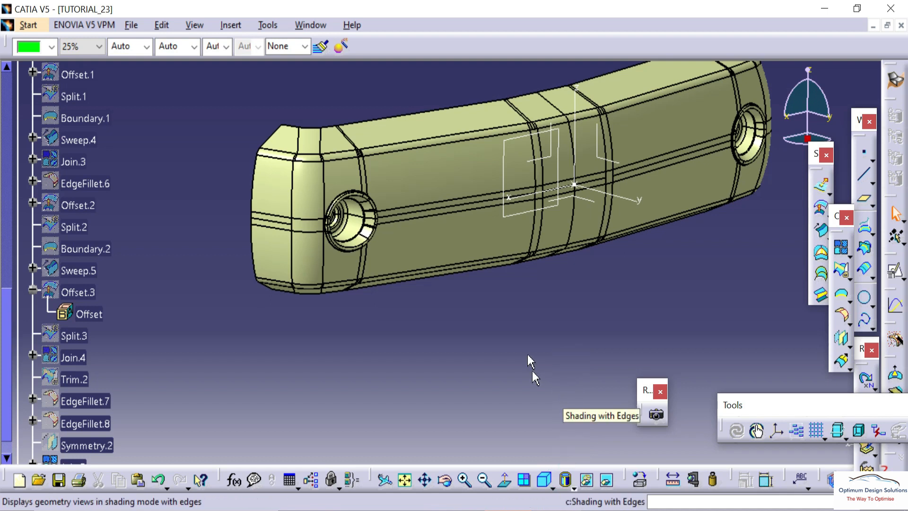
pyautogui.click(574, 488)
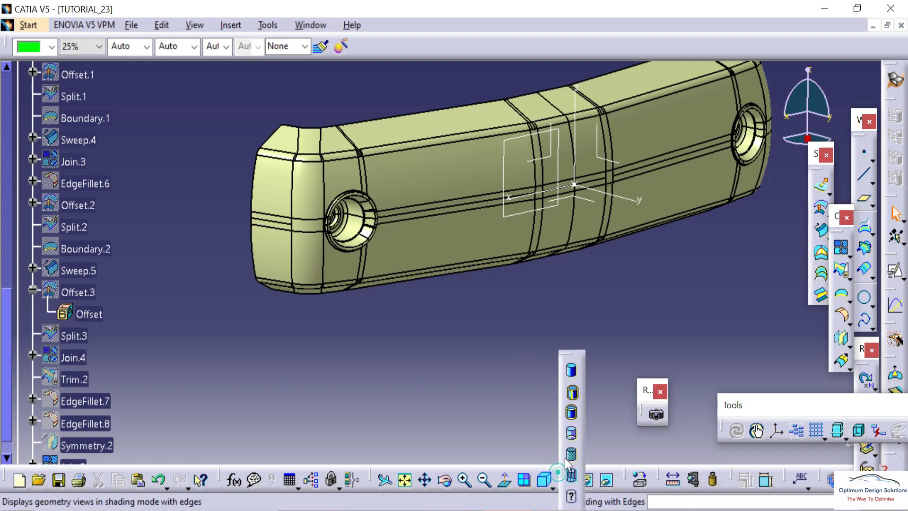
pyautogui.click(573, 413)
# - Create a positioned sketch on Plane.2 and draw a centered rectangle at its origin, about 450 mm wide and 130 mm high
pyautogui.moveTo(495, 274); pyautogui.dragTo(668, 300, button='middle')
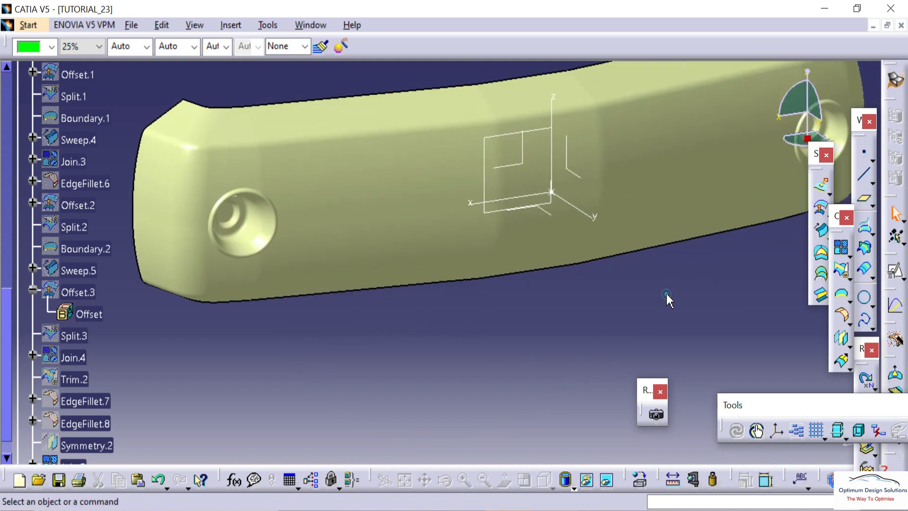
pyautogui.click(893, 271)
pyautogui.click(521, 139)
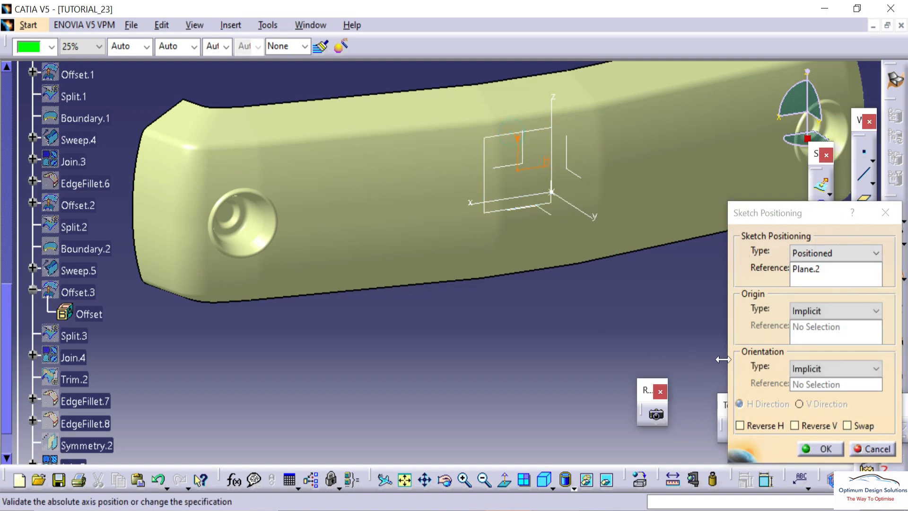
pyautogui.click(819, 449)
pyautogui.click(867, 281)
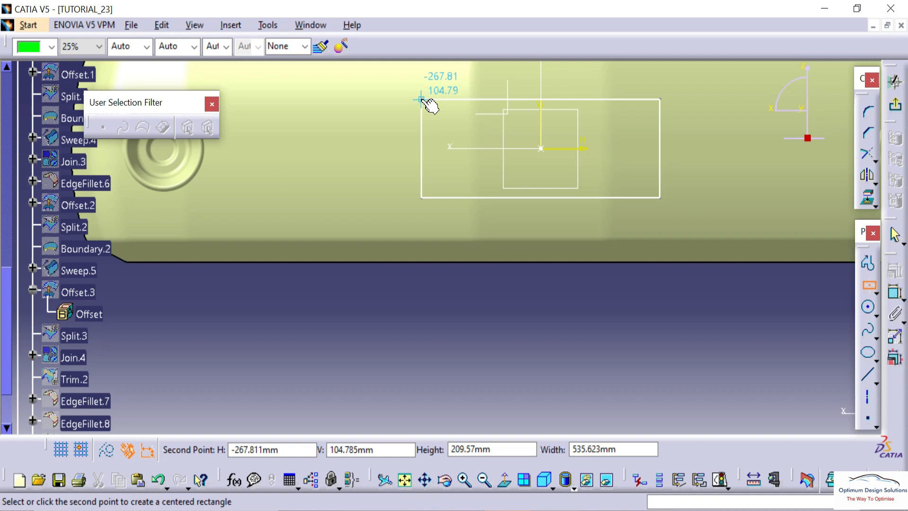
pyautogui.click(440, 118)
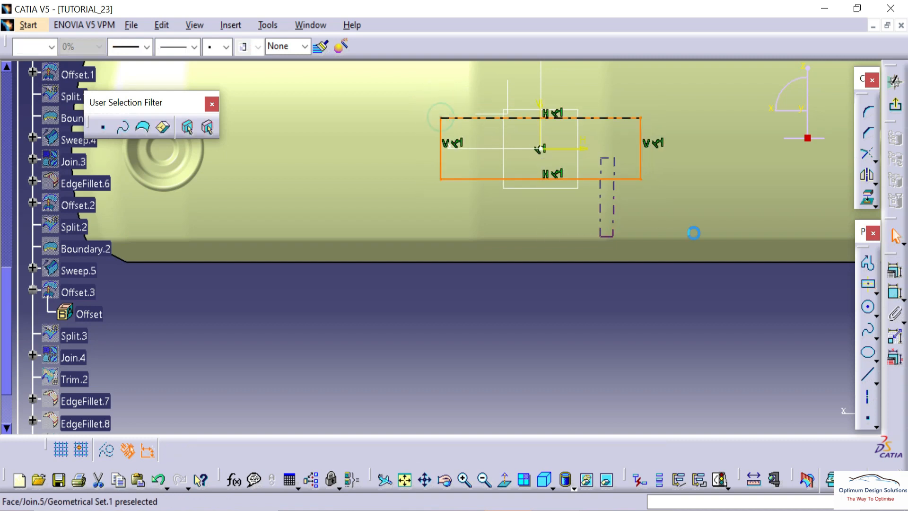
# - Dimension the height and the width of the centered rectangle
pyautogui.click(895, 292)
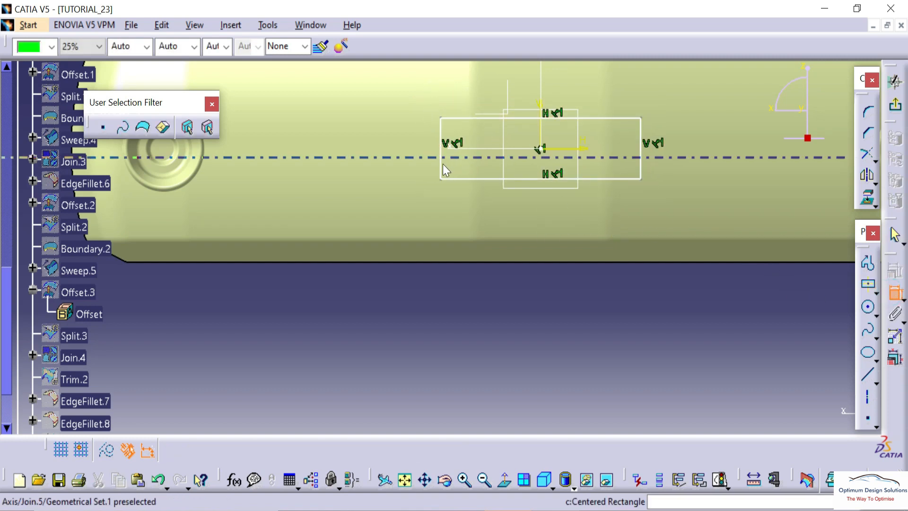
pyautogui.click(441, 164)
pyautogui.click(475, 178)
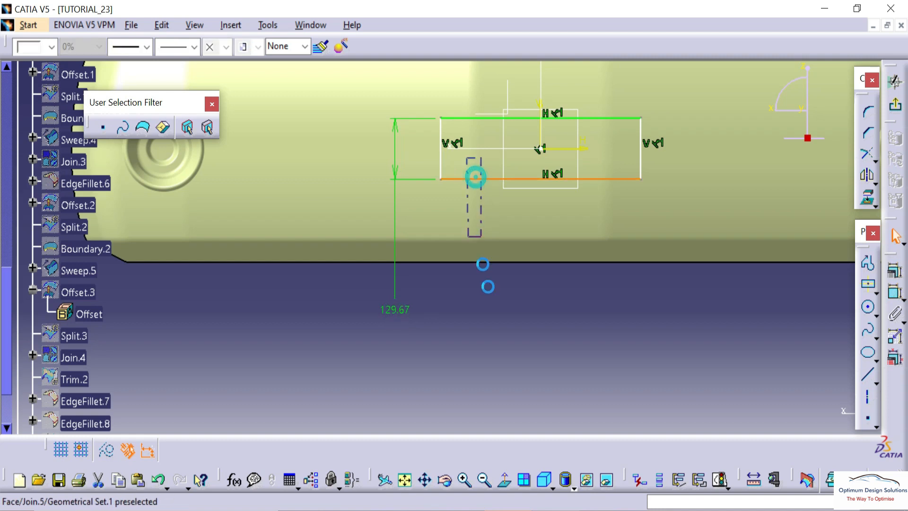
pyautogui.click(893, 292)
pyautogui.click(640, 318)
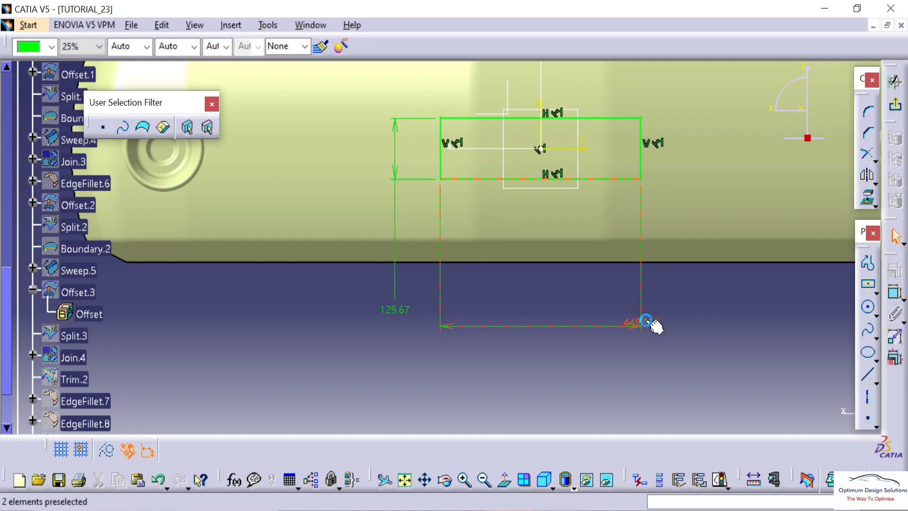
# - Try 350 mm for the rectangle's width and settle on 500 mm
pyautogui.doubleClick(645, 325)
pyautogui.write('350')
pyautogui.press('Return')
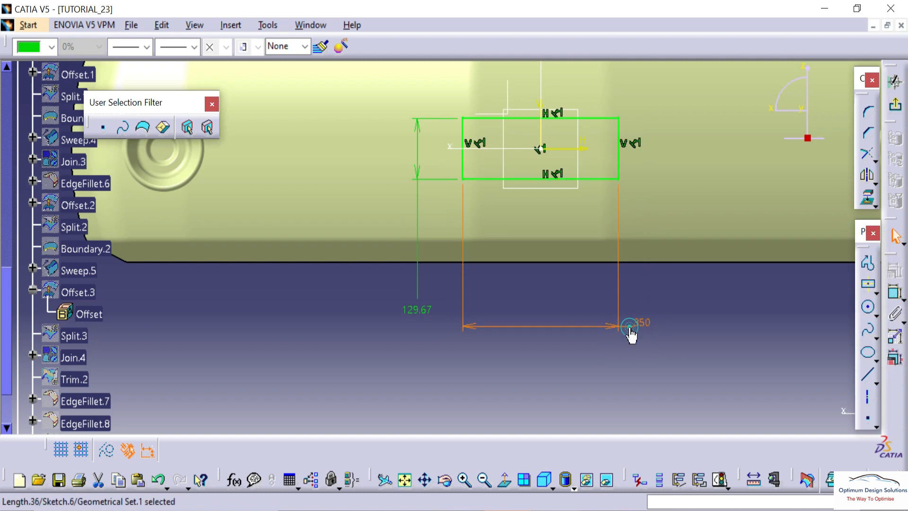
pyautogui.doubleClick(630, 330)
pyautogui.write('500')
pyautogui.press('Return')
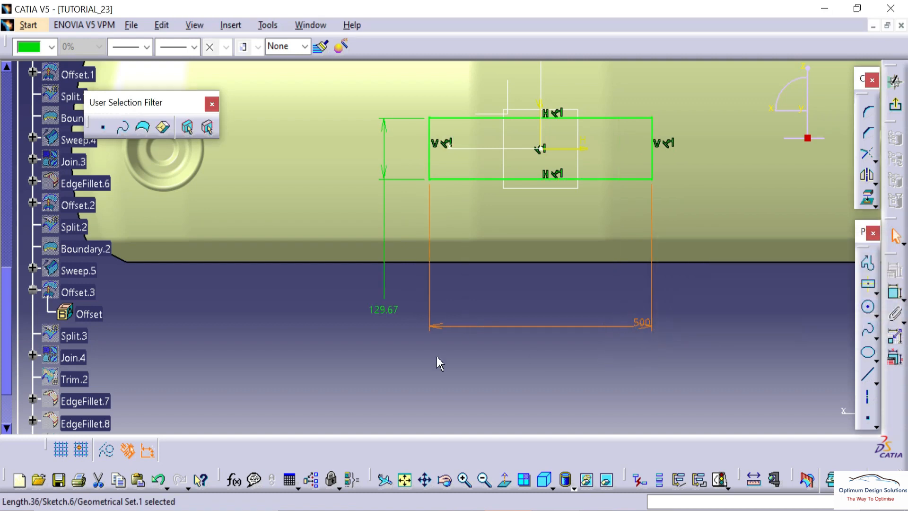
# - Try 130 mm for the rectangle's height, settle on 150 mm, and exit the sketch
pyautogui.doubleClick(384, 310)
pyautogui.write('130')
pyautogui.press('Return')
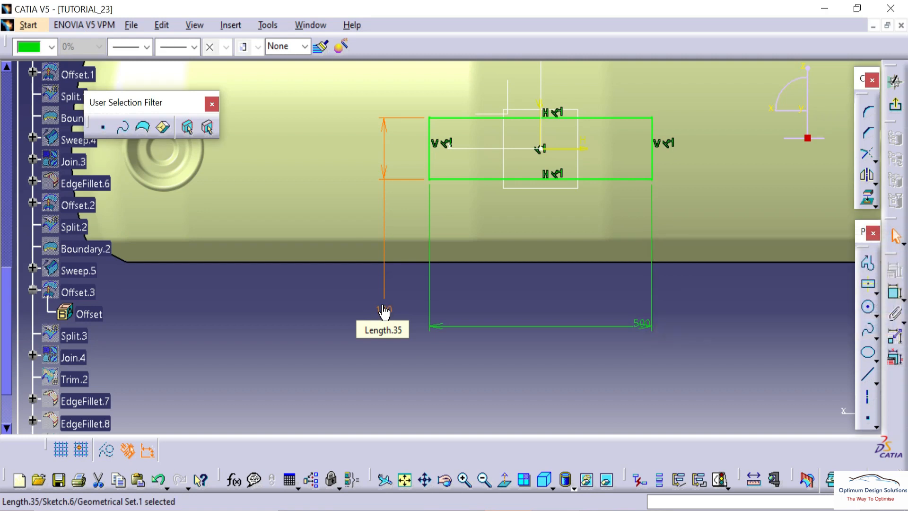
pyautogui.doubleClick(384, 310)
pyautogui.write('150')
pyautogui.press('Return')
pyautogui.moveTo(496, 330); pyautogui.dragTo(537, 385, button='middle')
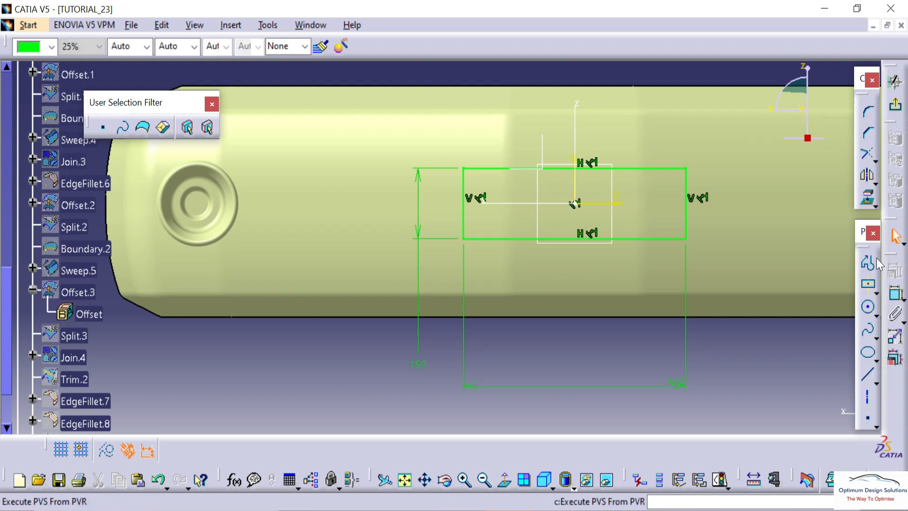
pyautogui.click(895, 104)
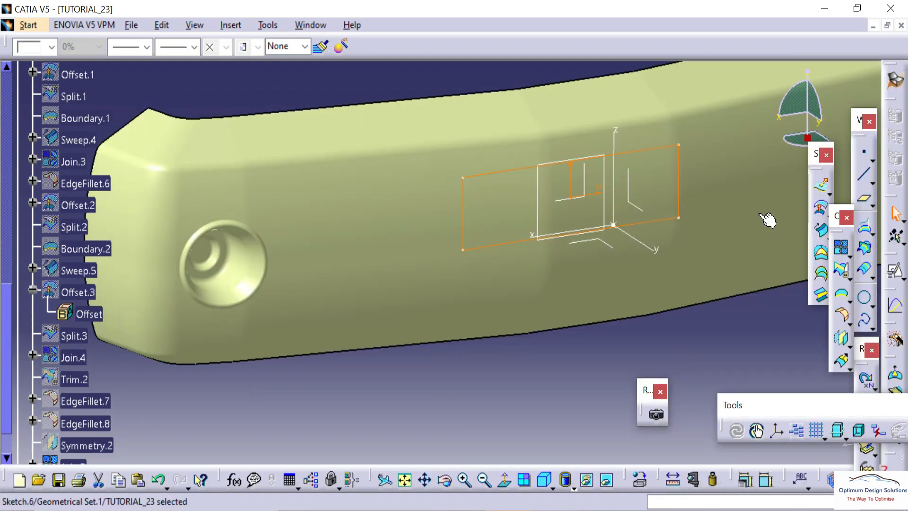
# - Start a line-profile swept surface with draft direction, using Sketch.6 as guide curve and Plane.2 as draft direction
pyautogui.moveTo(766, 219)
pyautogui.mouseDown(button='middle')
pyautogui.moveTo(527, 253)
pyautogui.moveTo(669, 284)
pyautogui.moveTo(528, 215)
pyautogui.moveTo(458, 204)
pyautogui.moveTo(432, 263)
pyautogui.moveTo(405, 223)
pyautogui.moveTo(390, 166)
pyautogui.moveTo(487, 249)
pyautogui.moveTo(365, 264)
pyautogui.moveTo(493, 284)
pyautogui.moveTo(458, 235)
pyautogui.mouseUp(button='middle')
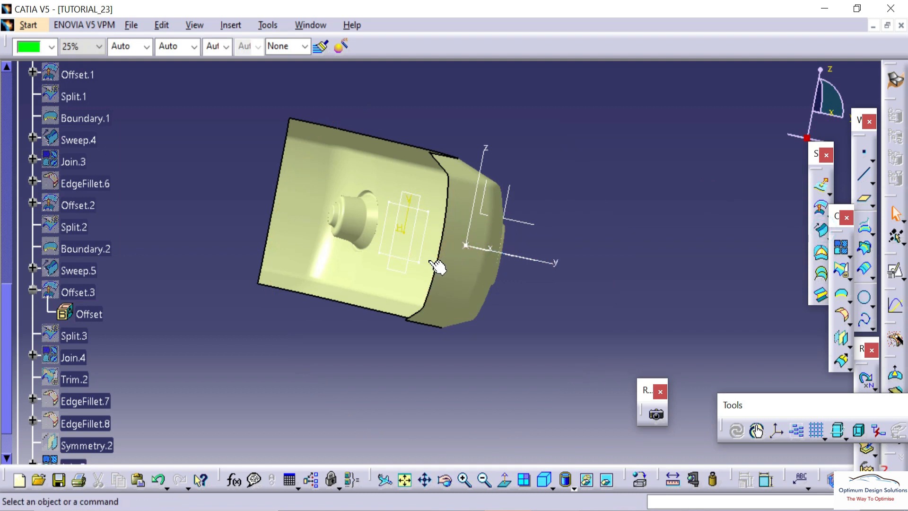
pyautogui.click(416, 257)
pyautogui.click(667, 198)
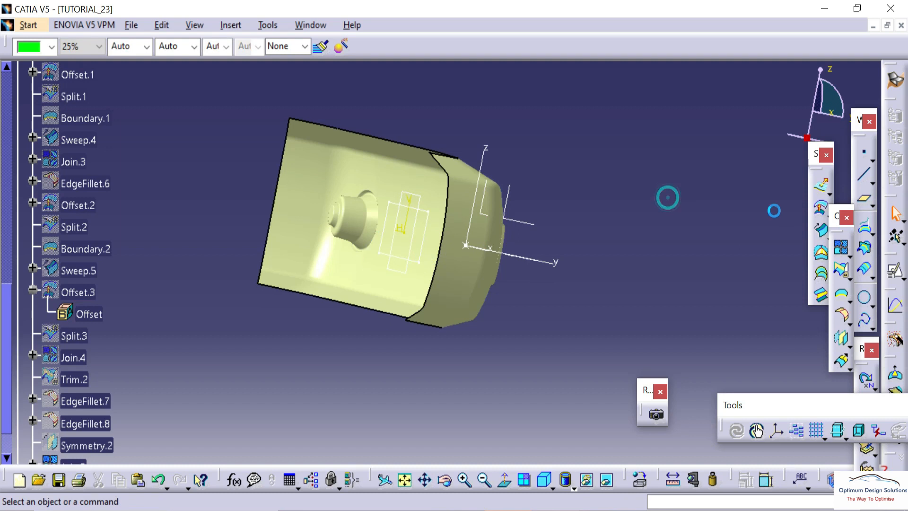
pyautogui.click(818, 233)
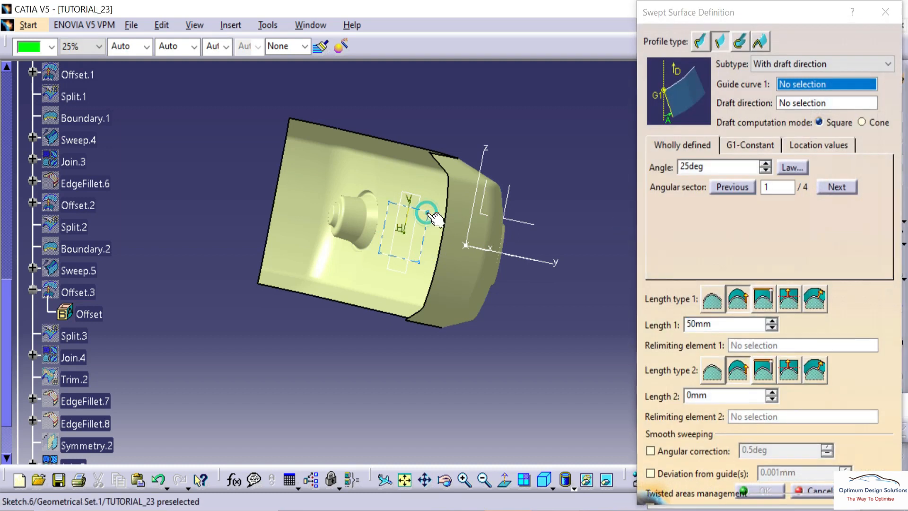
pyautogui.click(426, 211)
pyautogui.moveTo(473, 190); pyautogui.dragTo(454, 302, button='middle')
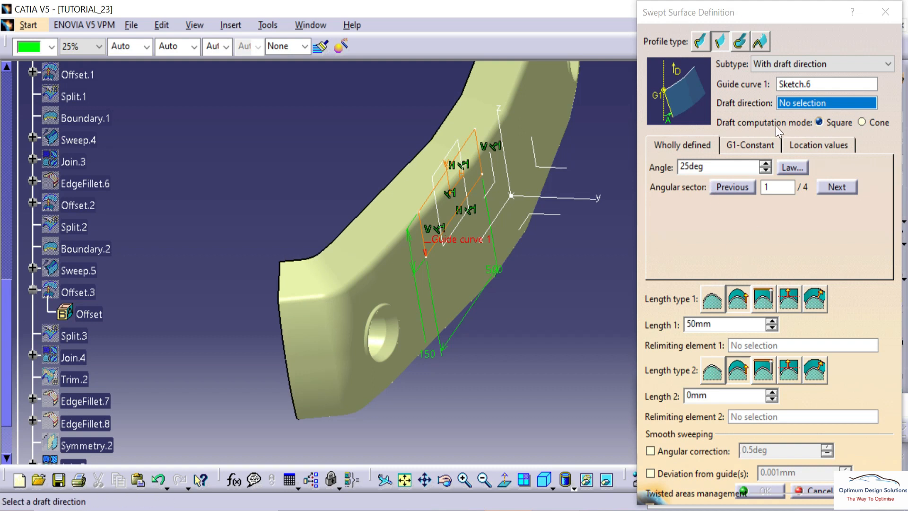
pyautogui.click(784, 104)
pyautogui.click(479, 212)
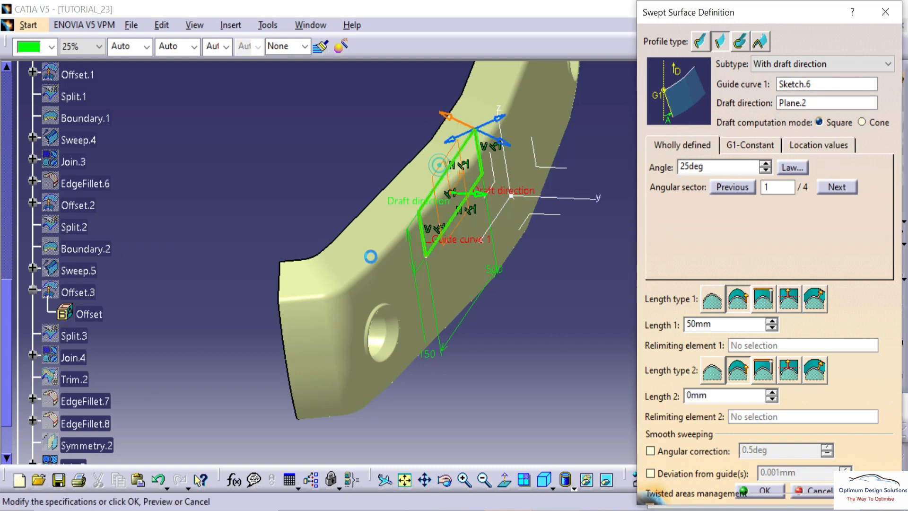
pyautogui.moveTo(479, 212); pyautogui.dragTo(418, 260, button='middle')
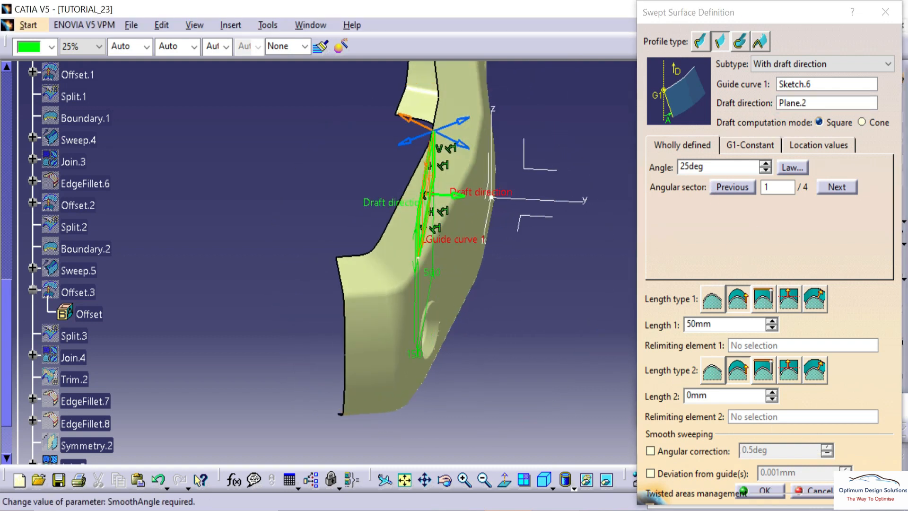
# - Set the sweep's Length 1 to 300 mm and its draft angle to -5 deg
pyautogui.doubleClick(715, 324)
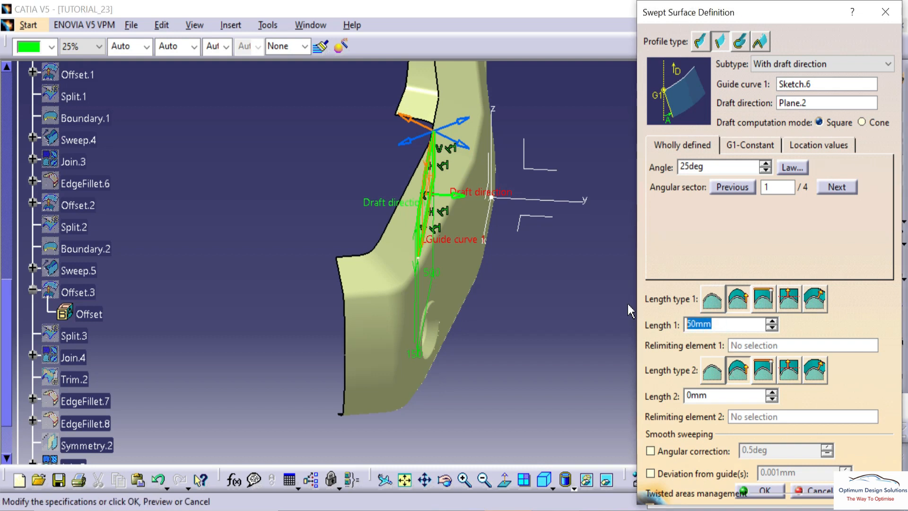
pyautogui.click(576, 295)
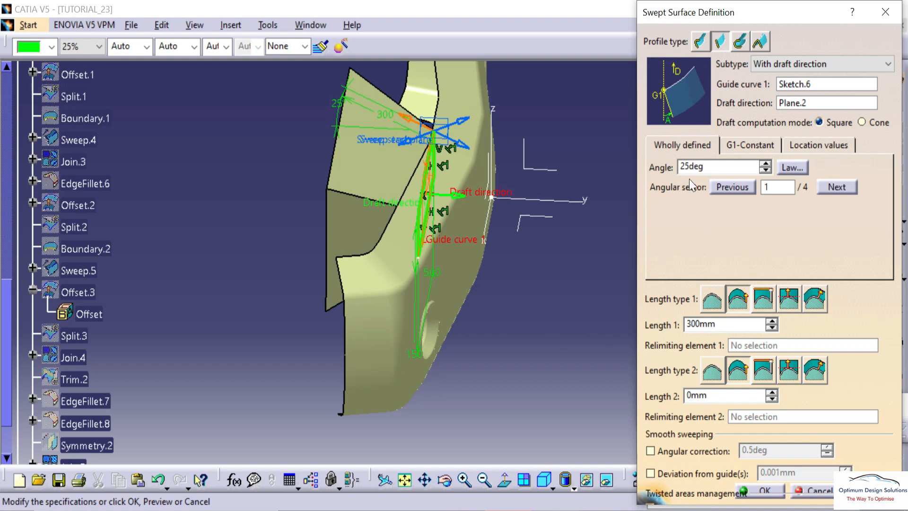
pyautogui.moveTo(702, 168); pyautogui.dragTo(665, 172)
pyautogui.write('-5')
pyautogui.press('Return')
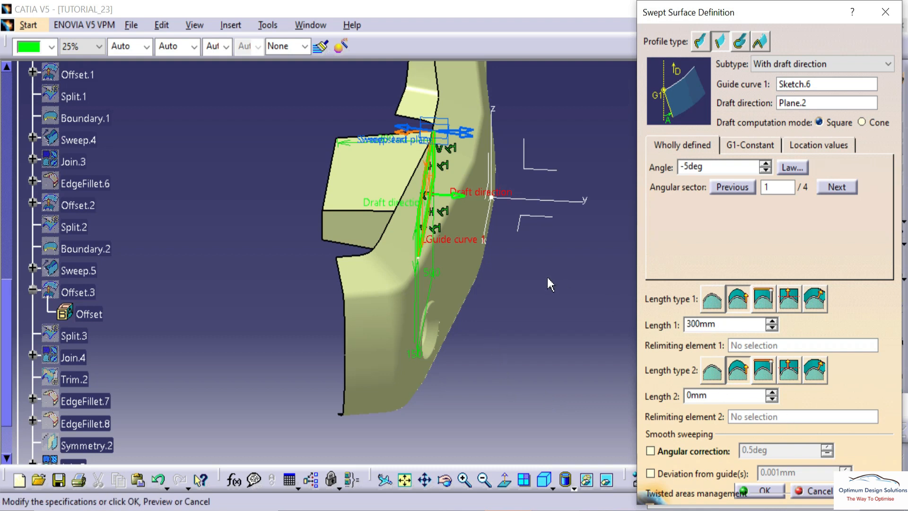
# - Select angular sector 4 so the sweep passes through the shell wall, and set the draft angle to 5 deg
pyautogui.moveTo(499, 246); pyautogui.dragTo(526, 226, button='middle')
pyautogui.click(504, 212)
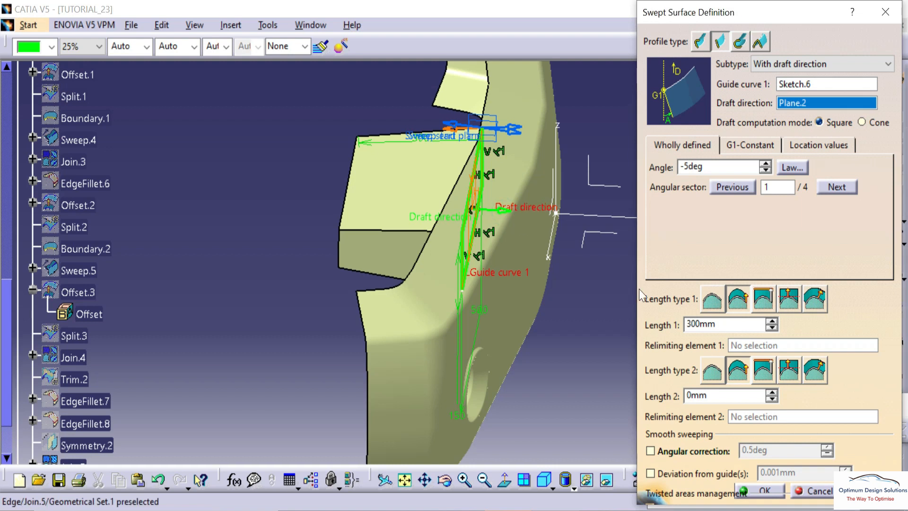
pyautogui.moveTo(510, 218)
pyautogui.mouseDown(button='middle')
pyautogui.moveTo(473, 227)
pyautogui.moveTo(470, 279)
pyautogui.moveTo(509, 222)
pyautogui.mouseUp(button='middle')
pyautogui.click(508, 221)
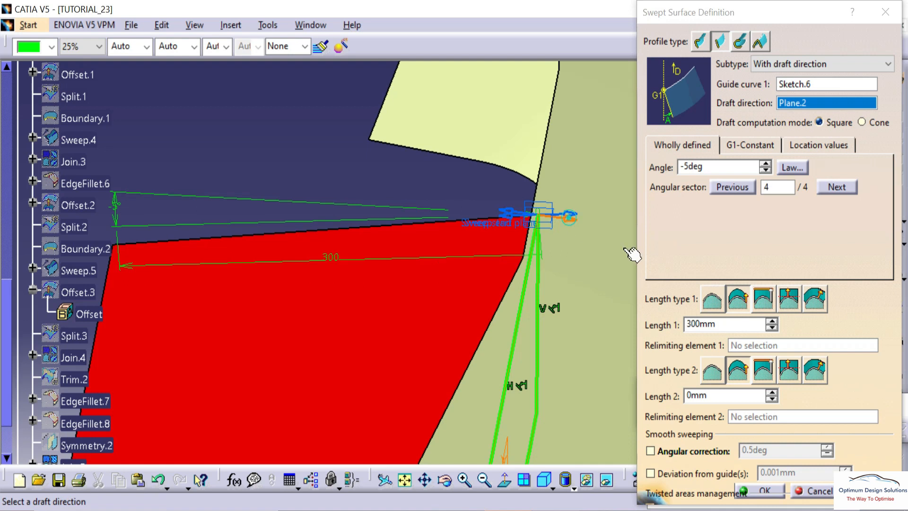
pyautogui.click(869, 491)
pyautogui.moveTo(356, 226); pyautogui.dragTo(418, 208, button='middle')
pyautogui.click(723, 167)
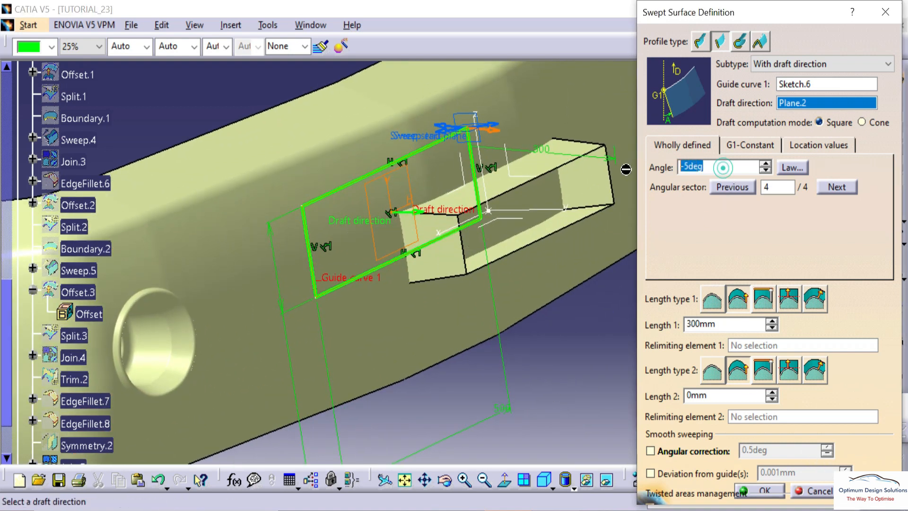
pyautogui.write('5')
pyautogui.press('Return')
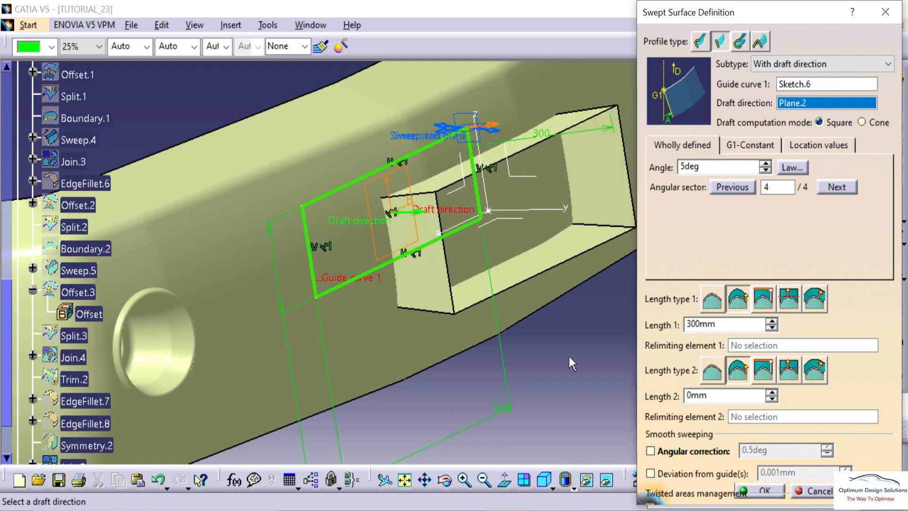
# - Try -150 mm for the sweep's Length 2, settle on -130 mm, and create the swept surface
pyautogui.moveTo(520, 284); pyautogui.dragTo(425, 241, button='middle')
pyautogui.click(736, 397)
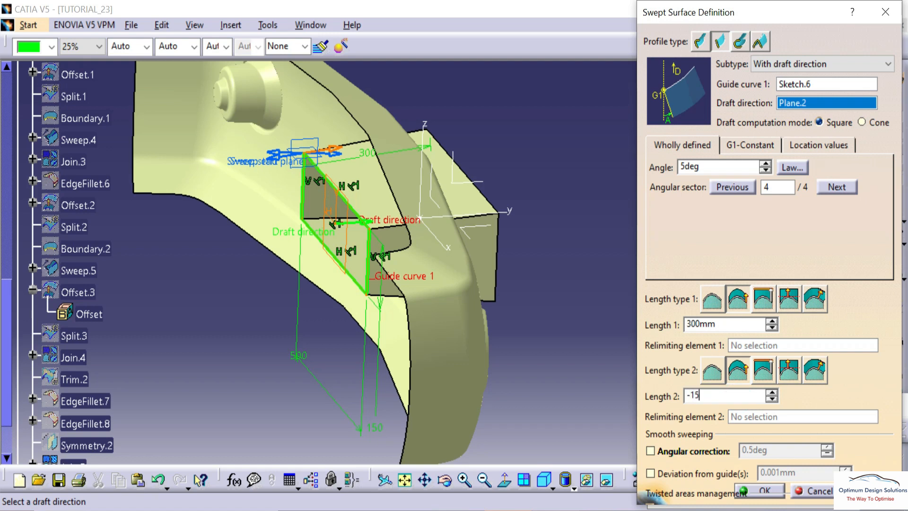
pyautogui.click(540, 355)
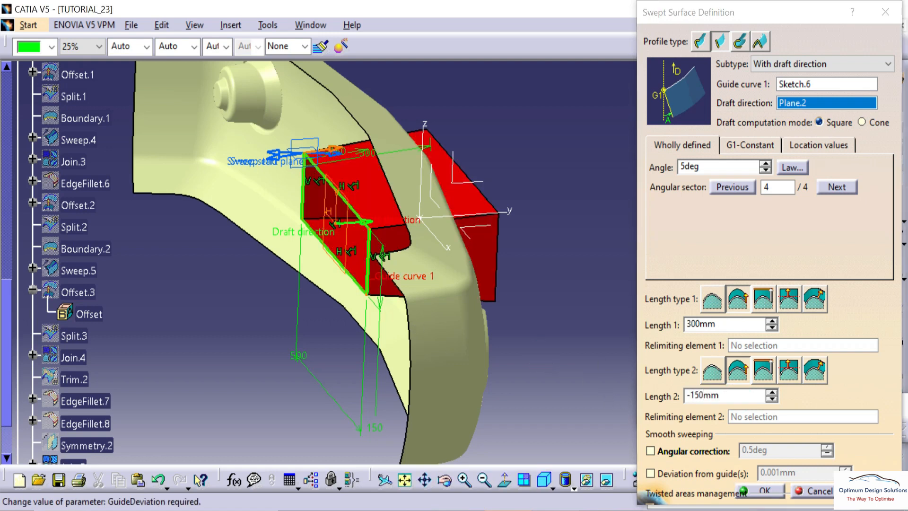
pyautogui.moveTo(519, 330)
pyautogui.mouseDown(button='middle')
pyautogui.moveTo(237, 267)
pyautogui.moveTo(425, 298)
pyautogui.moveTo(361, 365)
pyautogui.moveTo(348, 269)
pyautogui.moveTo(466, 240)
pyautogui.moveTo(497, 265)
pyautogui.mouseUp(button='middle')
pyautogui.click(696, 396)
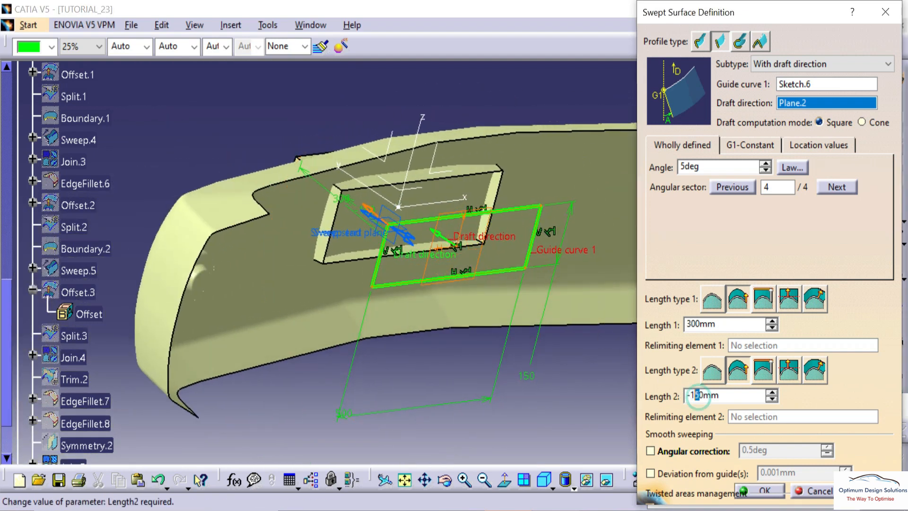
pyautogui.write('3')
pyautogui.press('Return')
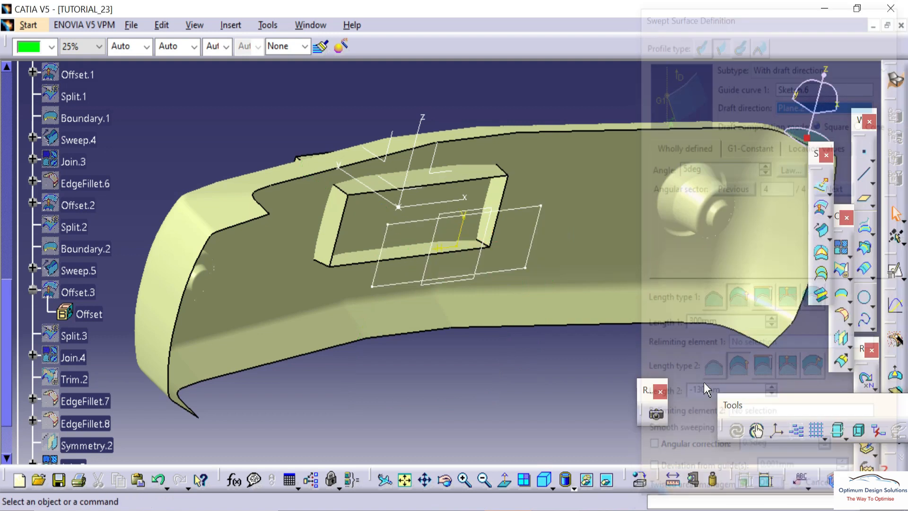
# - Fillet the four corner edges of the rectangular swept surface with a 10 mm radius
pyautogui.click(338, 81)
pyautogui.moveTo(524, 271); pyautogui.dragTo(492, 287, button='middle')
pyautogui.click(843, 317)
pyautogui.keyDown('ctrl'); pyautogui.moveTo(486, 335); pyautogui.dragTo(500, 273, button='middle'); pyautogui.keyUp('ctrl')
pyautogui.click(526, 275)
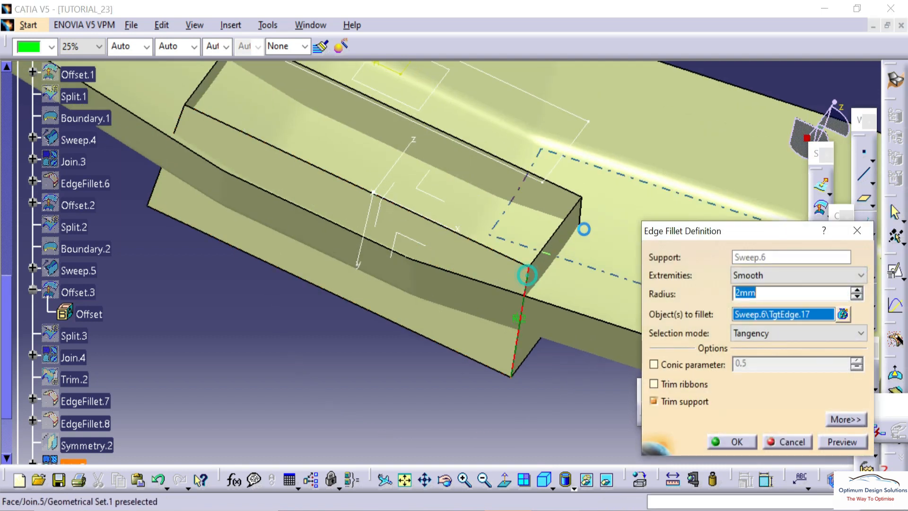
pyautogui.click(581, 212)
pyautogui.moveTo(454, 292); pyautogui.dragTo(660, 420, button='middle')
pyautogui.click(386, 246)
pyautogui.moveTo(370, 249); pyautogui.dragTo(439, 253, button='middle')
pyautogui.click(363, 223)
pyautogui.click(779, 292)
pyautogui.write('10')
pyautogui.press('Return')
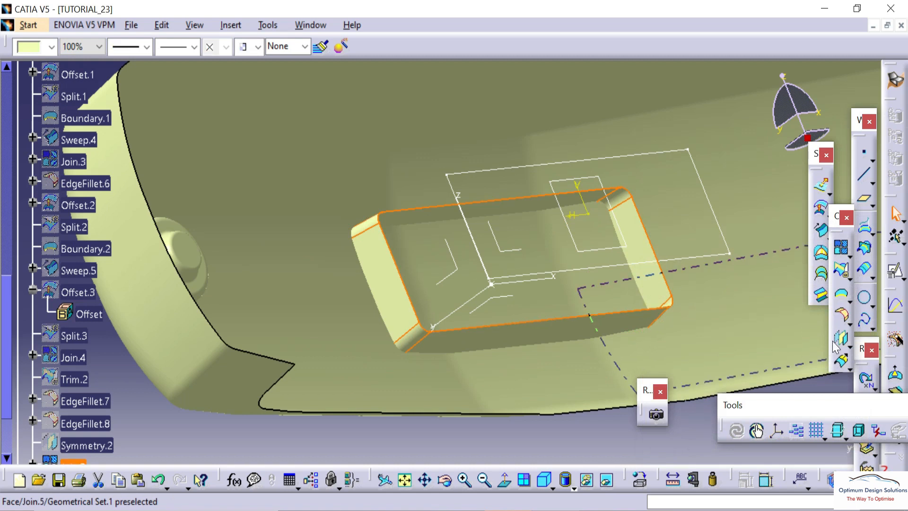
pyautogui.click(842, 313)
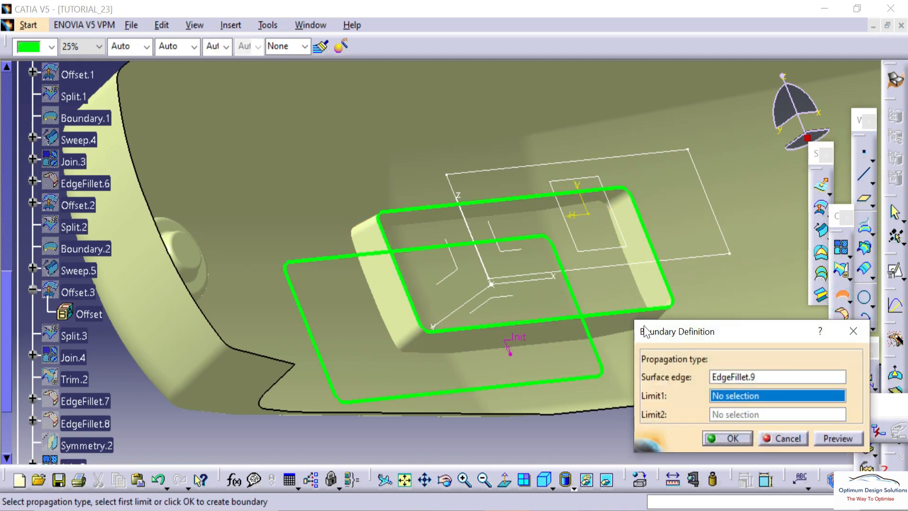
pyautogui.click(726, 439)
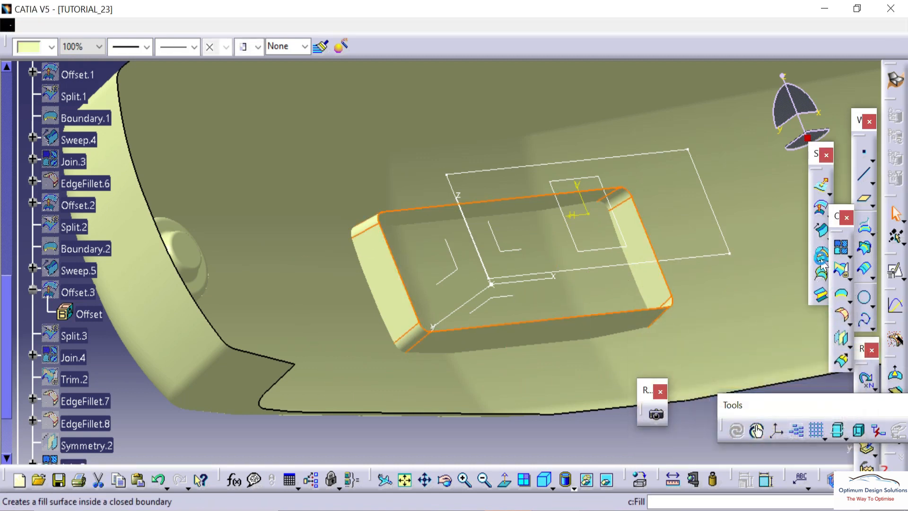
pyautogui.click(821, 261)
pyautogui.press('Escape')
pyautogui.click(447, 330)
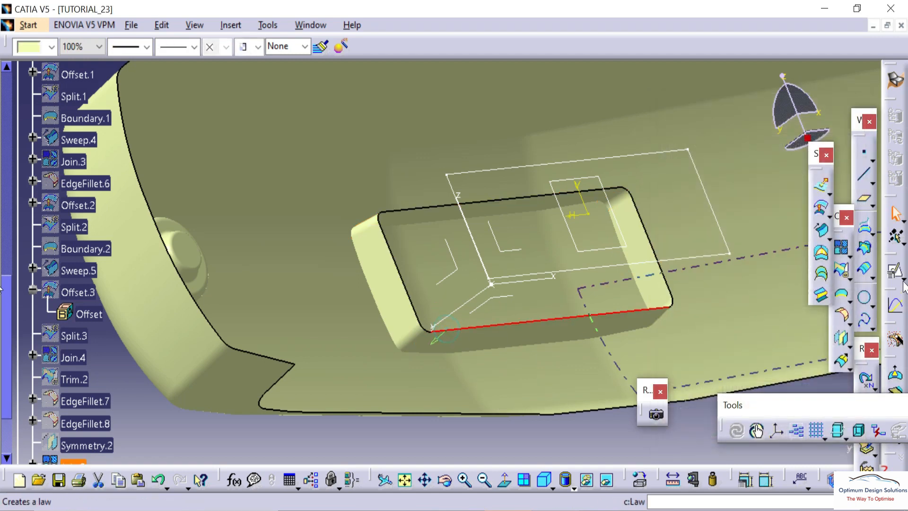
pyautogui.click(822, 258)
pyautogui.keyDown('ctrl'); pyautogui.moveTo(498, 337); pyautogui.dragTo(432, 346, button='middle'); pyautogui.keyUp('ctrl')
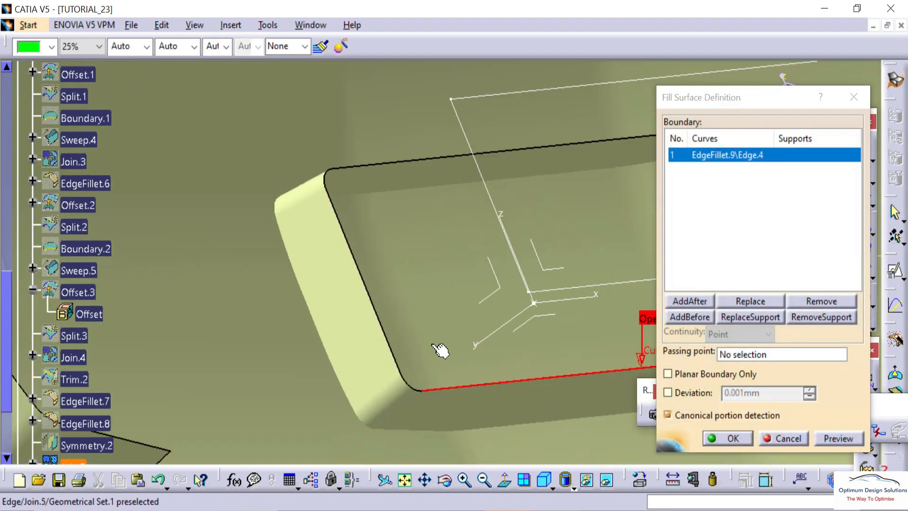
pyautogui.click(406, 382)
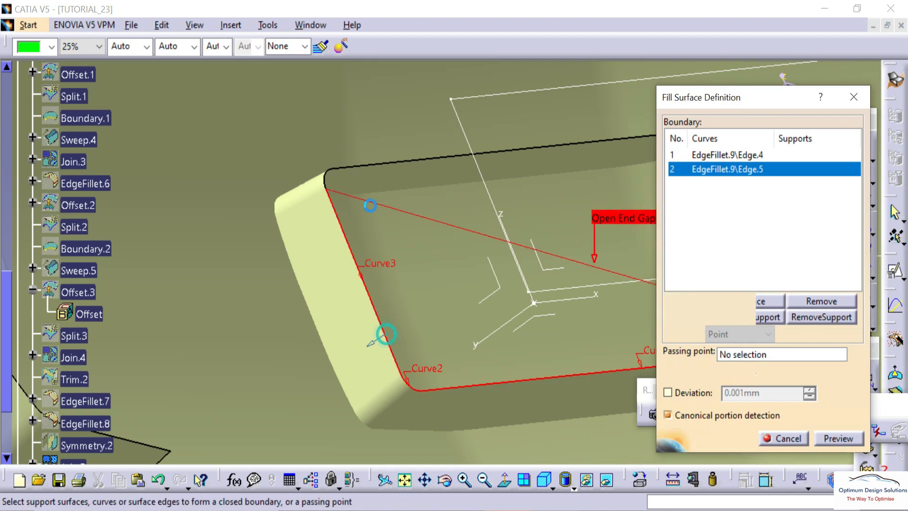
pyautogui.click(361, 265)
pyautogui.click(325, 180)
pyautogui.click(345, 166)
pyautogui.moveTo(607, 251); pyautogui.dragTo(248, 283, button='middle')
pyautogui.click(302, 180)
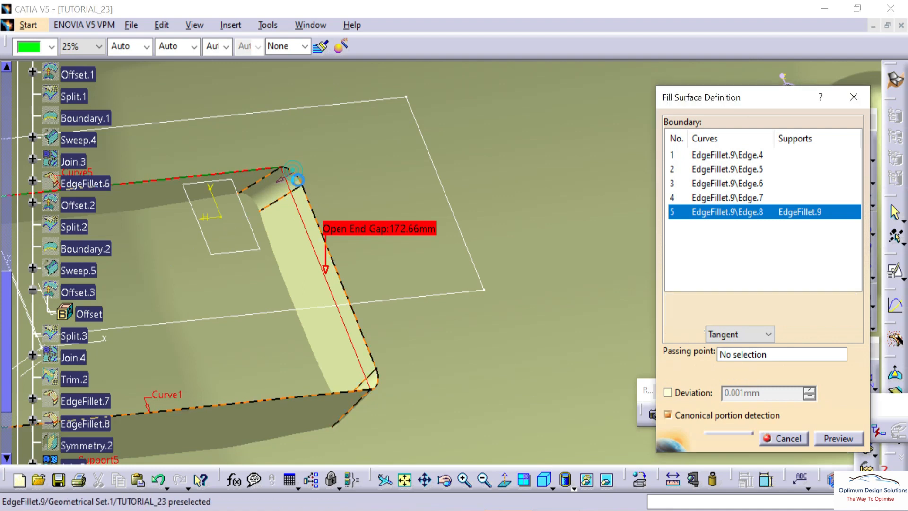
pyautogui.click(348, 311)
pyautogui.click(850, 316)
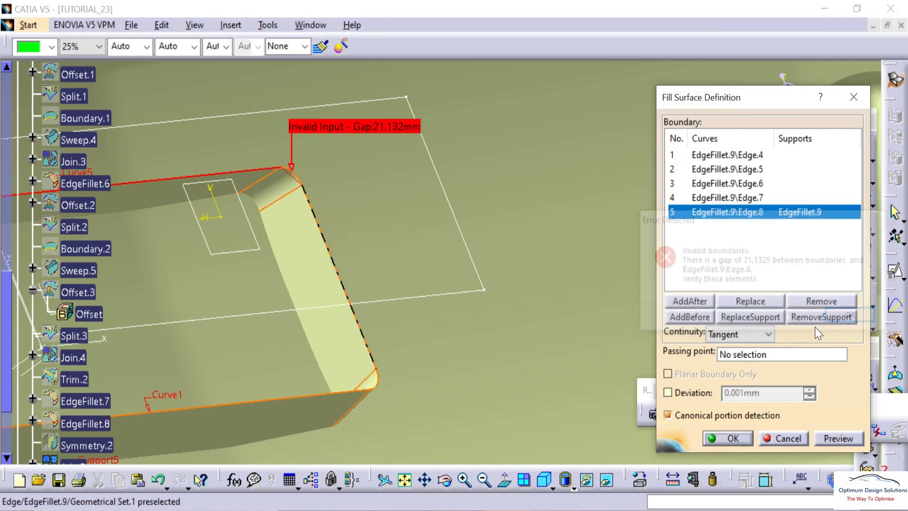
pyautogui.click(786, 438)
# - Create a point-continuity boundary around the filleted sweep's open inner end and close it with a fill surface
pyautogui.click(844, 297)
pyautogui.click(318, 246)
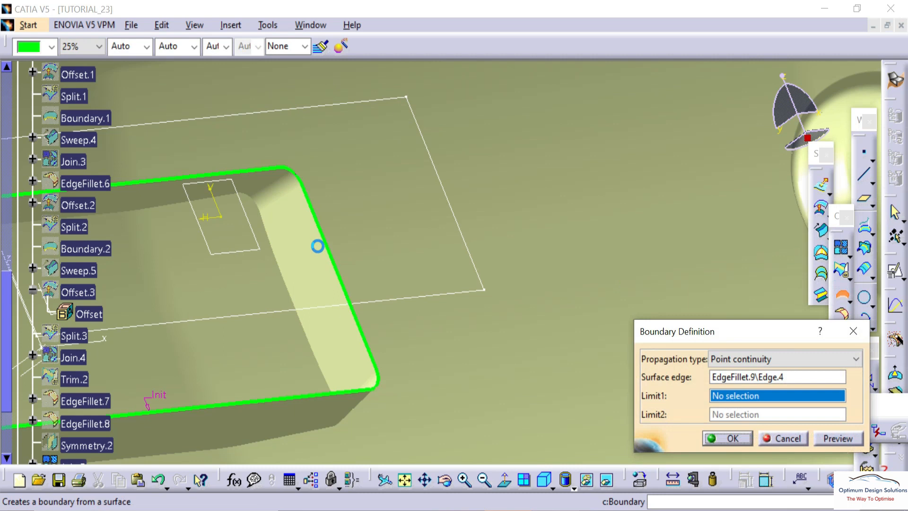
pyautogui.click(717, 431)
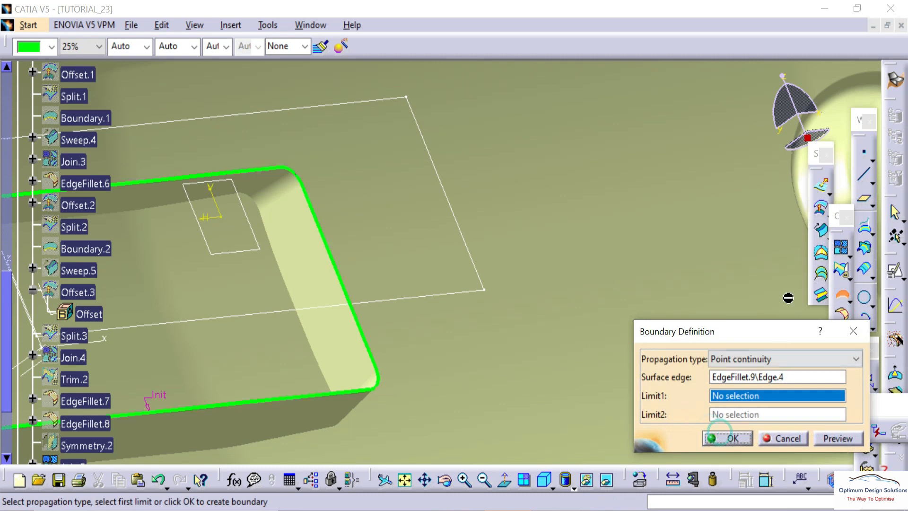
pyautogui.click(820, 256)
pyautogui.click(306, 194)
pyautogui.moveTo(397, 209); pyautogui.dragTo(497, 294, button='middle')
pyautogui.click(730, 439)
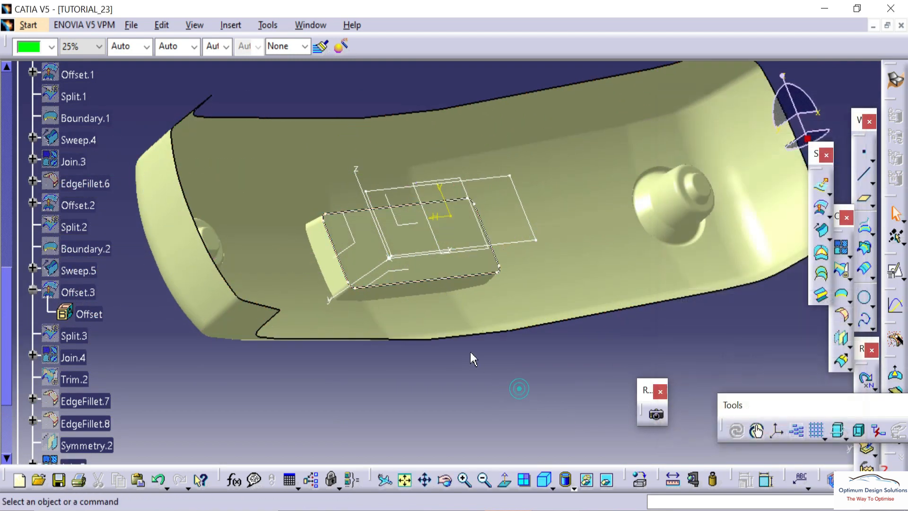
# - Hide the boundary curve and the pocket's rectangular profile sketch
pyautogui.moveTo(470, 359); pyautogui.dragTo(439, 283, button='middle')
pyautogui.rightClick(377, 289)
pyautogui.press('h')
pyautogui.moveTo(400, 327); pyautogui.dragTo(412, 251, button='middle')
pyautogui.rightClick(443, 185)
pyautogui.click(546, 242)
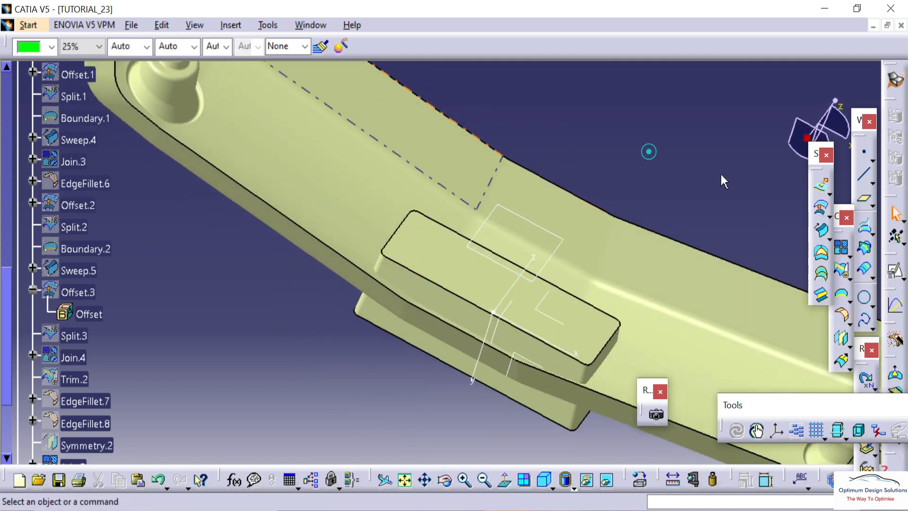
# - Join the filleted swept surface and the fill surface, keeping the 0.001 mm merging distance
pyautogui.click(441, 253)
pyautogui.click(412, 290)
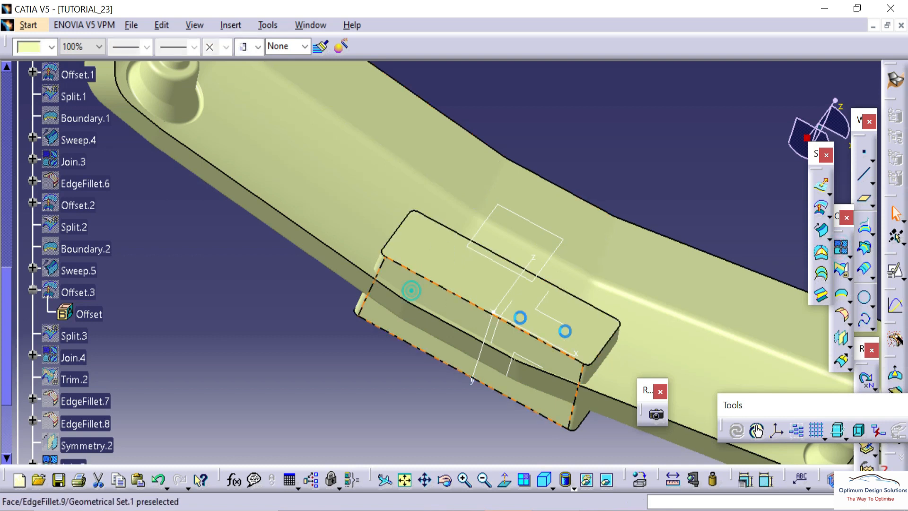
pyautogui.click(841, 247)
pyautogui.click(399, 251)
pyautogui.click(712, 441)
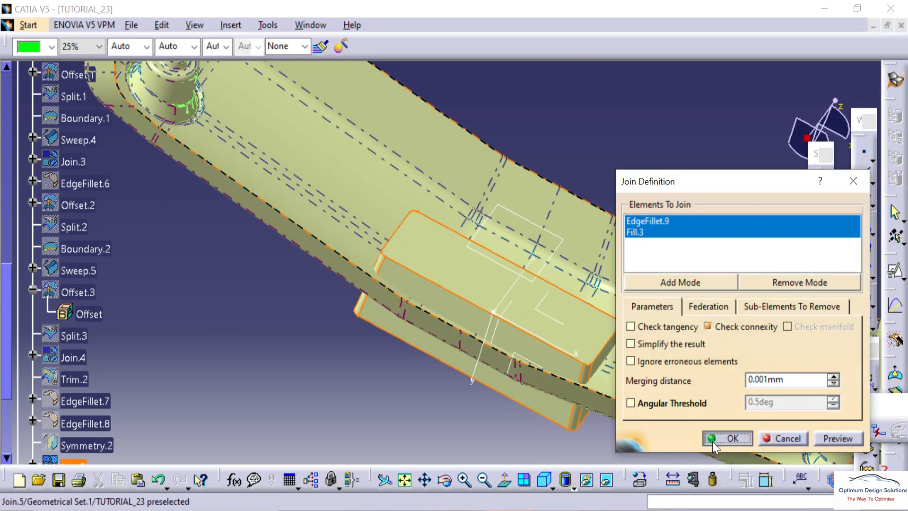
pyautogui.moveTo(514, 84); pyautogui.dragTo(471, 253, button='middle')
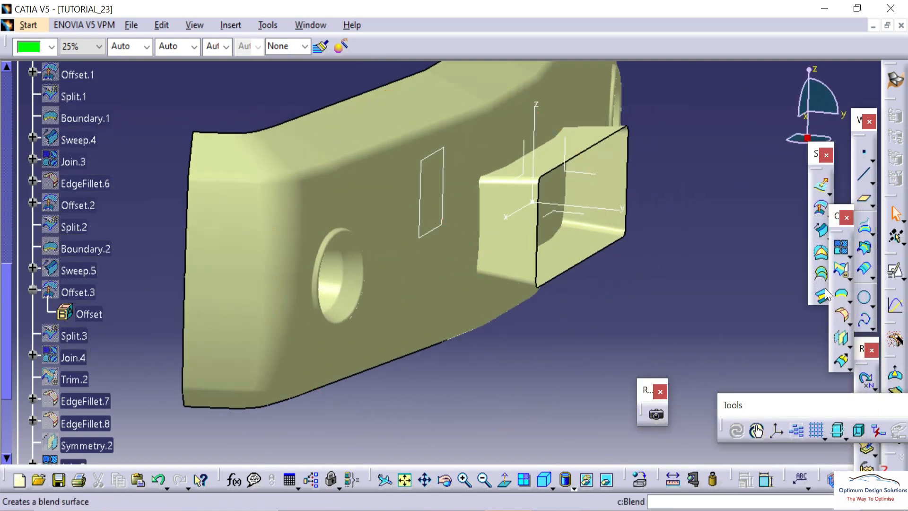
pyautogui.click(847, 275)
pyautogui.click(514, 238)
pyautogui.moveTo(521, 322); pyautogui.dragTo(428, 284, button='middle')
pyautogui.moveTo(499, 271); pyautogui.dragTo(517, 327, button='middle')
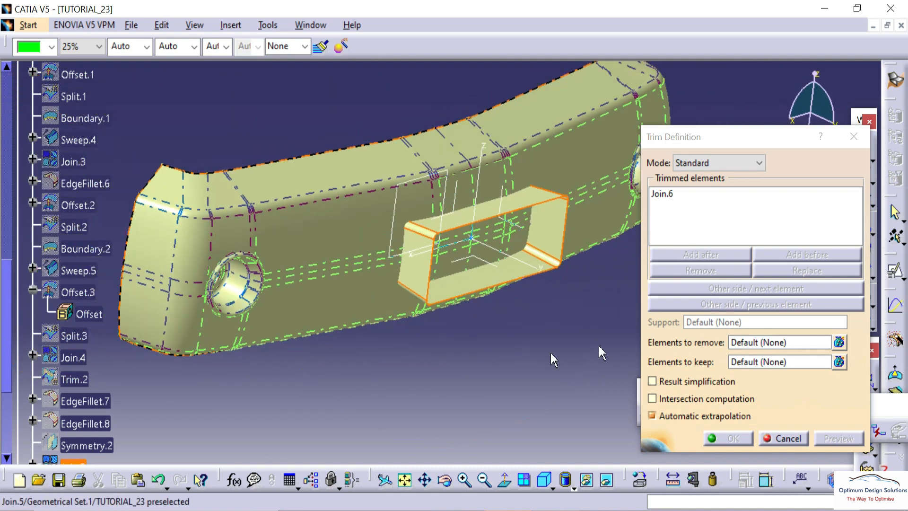
pyautogui.click(854, 138)
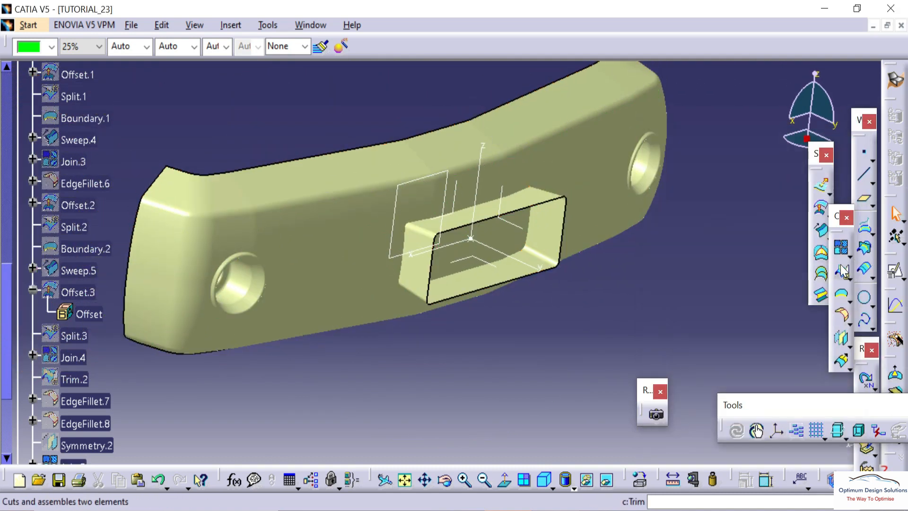
# - Trim the shell and the joined pocket surface against each other, switching the kept side to leave a recessed pocket
pyautogui.click(360, 260)
pyautogui.click(421, 263)
pyautogui.click(747, 302)
pyautogui.click(737, 437)
# - Fillet the inner floor edge of the rectangular pocket with a 20 mm radius
pyautogui.moveTo(544, 348); pyautogui.dragTo(462, 222, button='middle')
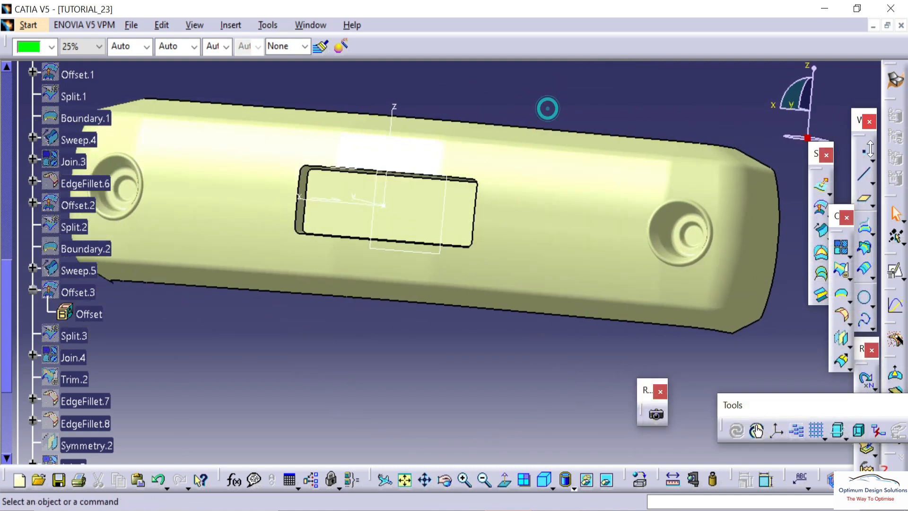
pyautogui.click(820, 272)
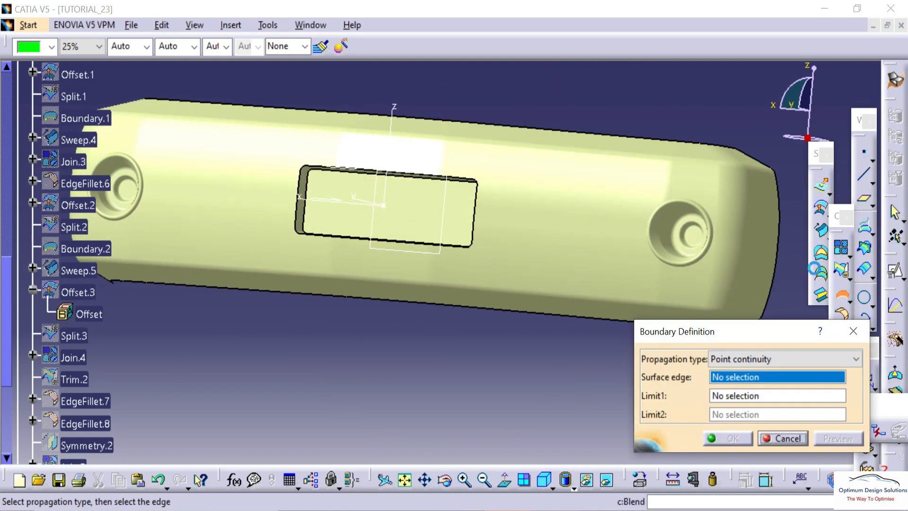
pyautogui.click(842, 313)
pyautogui.moveTo(492, 283); pyautogui.dragTo(452, 144, button='middle')
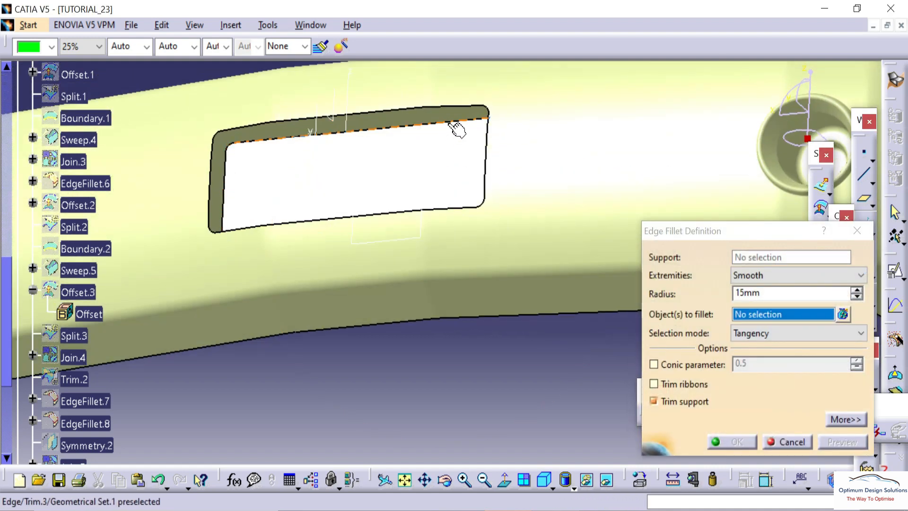
pyautogui.click(450, 124)
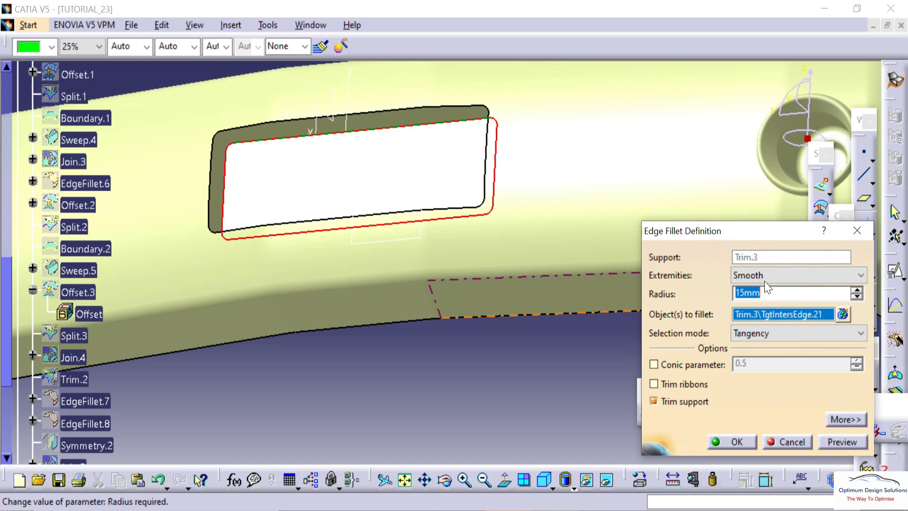
pyautogui.write('2')
pyautogui.press('Return')
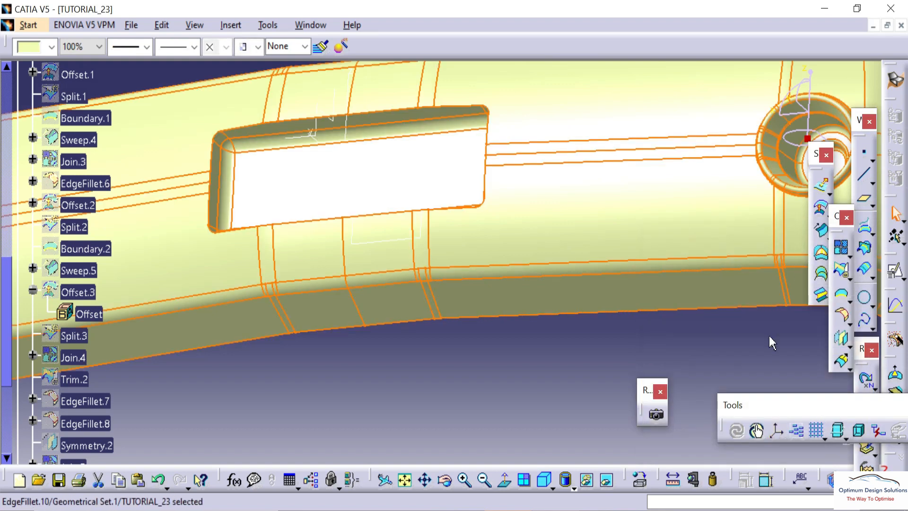
# - Fillet the outer rim edge of the rectangular pocket with a 5 mm radius
pyautogui.click(841, 313)
pyautogui.click(249, 124)
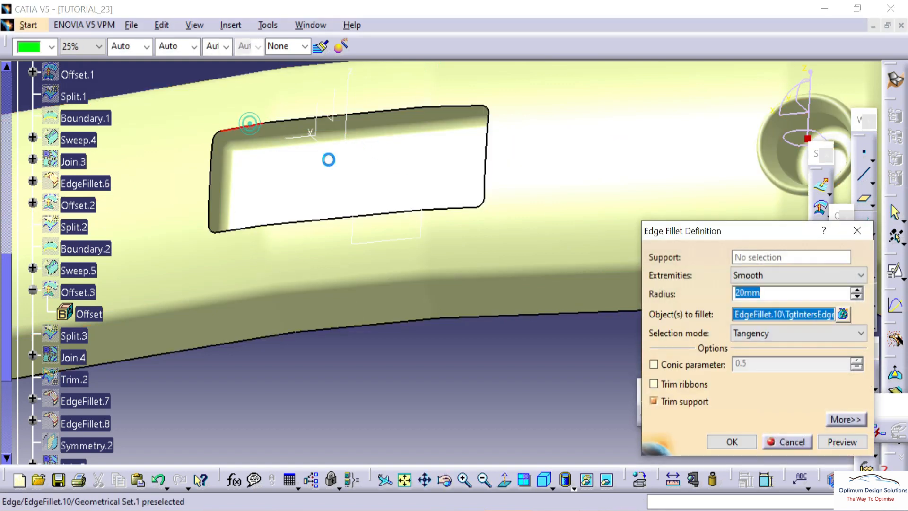
pyautogui.write('5')
pyautogui.press('Return')
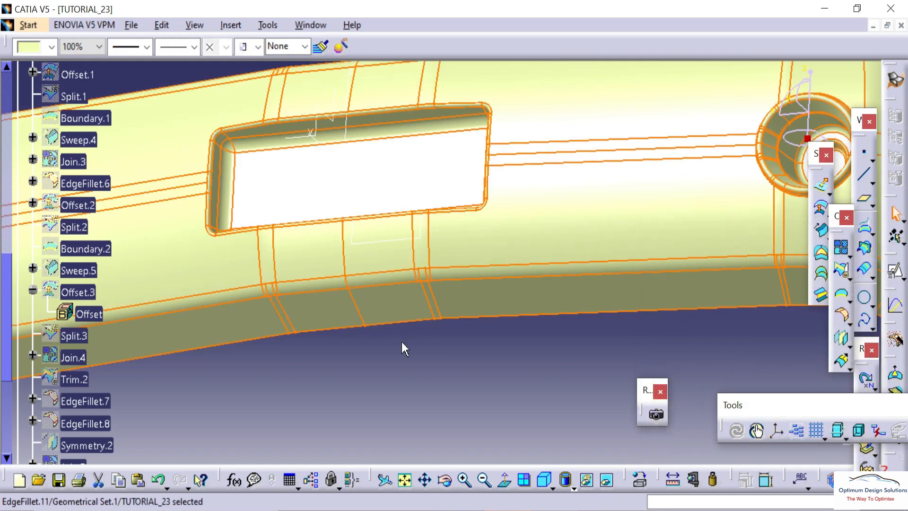
pyautogui.click(402, 343)
# - Locate the pocket's rim fillet in the specification tree and review its definition
pyautogui.moveTo(329, 233); pyautogui.dragTo(603, 330, button='middle')
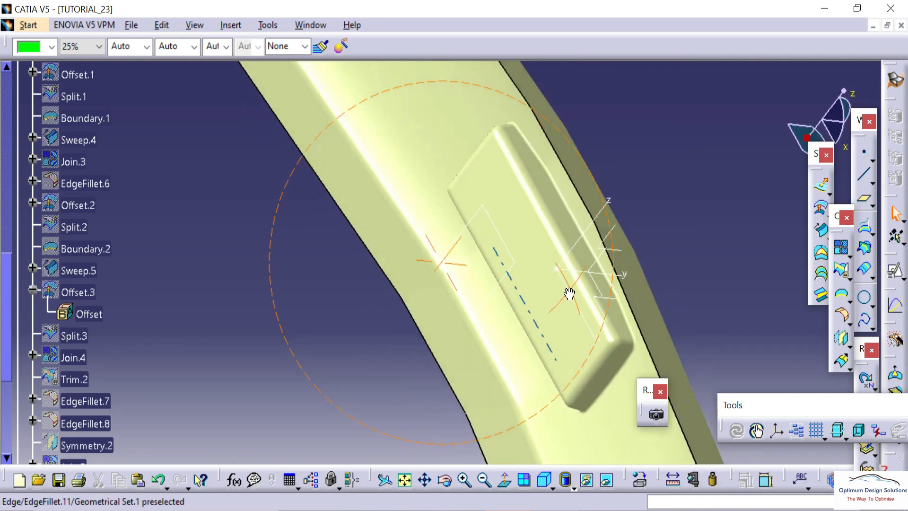
pyautogui.rightClick(569, 293)
pyautogui.click(558, 208)
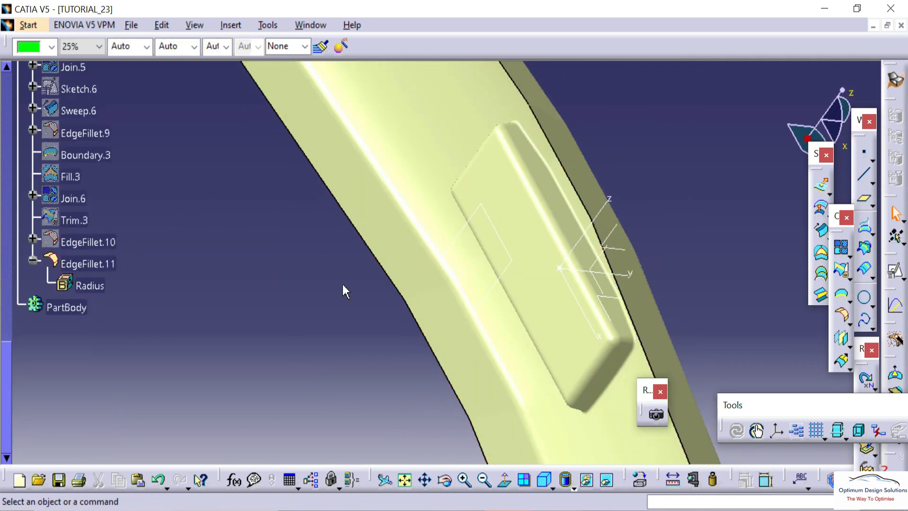
pyautogui.doubleClick(531, 217)
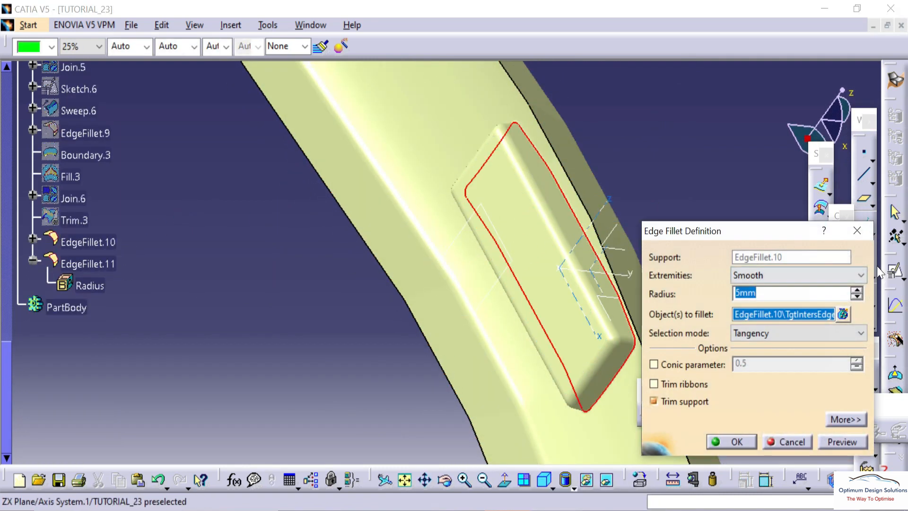
pyautogui.click(868, 236)
pyautogui.scroll(2, 97, 219)
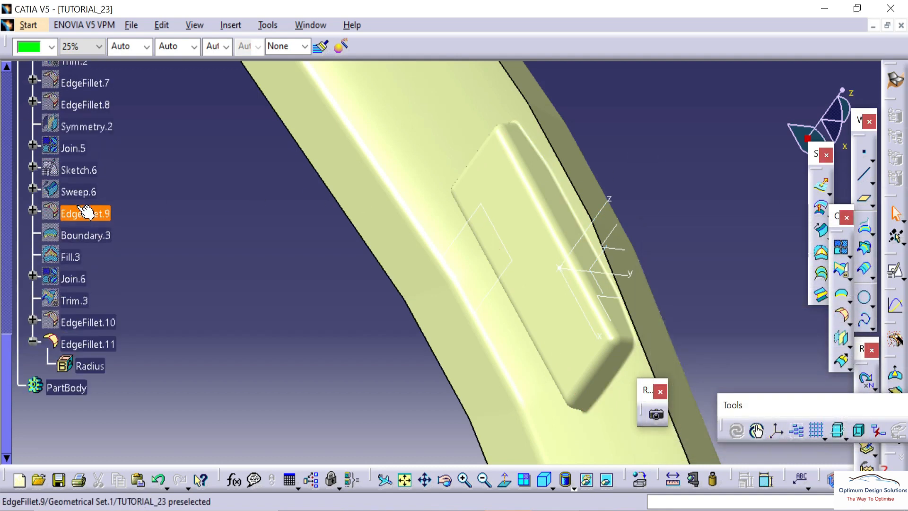
# - Show the pocket's swept surface, Sweep.6, to inspect it against the finished pocket, and hide it again
pyautogui.rightClick(75, 193)
pyautogui.click(113, 241)
pyautogui.doubleClick(79, 193)
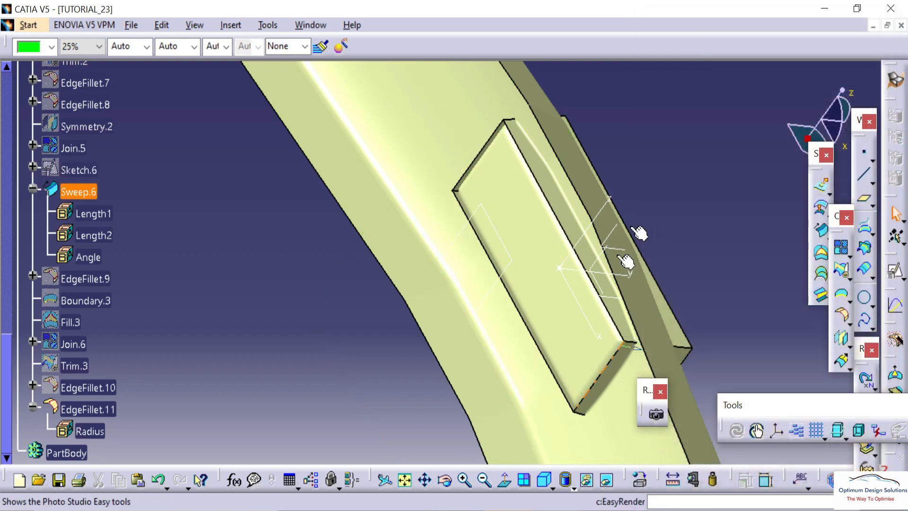
pyautogui.rightClick(71, 190)
pyautogui.click(110, 235)
# - Create a positioned sketch on Plane.2 with a rectangle centred on the origin, narrower and shorter than the pocket
pyautogui.moveTo(494, 248); pyautogui.dragTo(691, 285, button='middle')
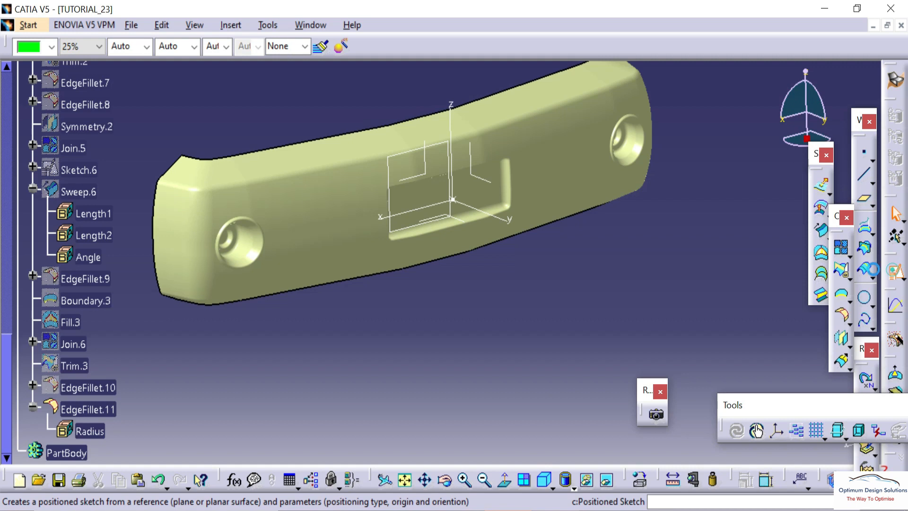
pyautogui.click(821, 184)
pyautogui.click(423, 159)
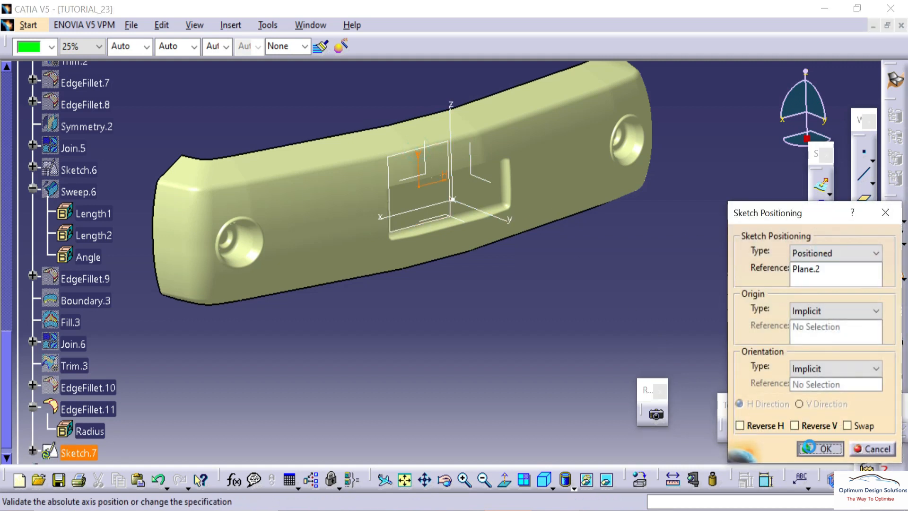
pyautogui.click(821, 449)
pyautogui.click(868, 286)
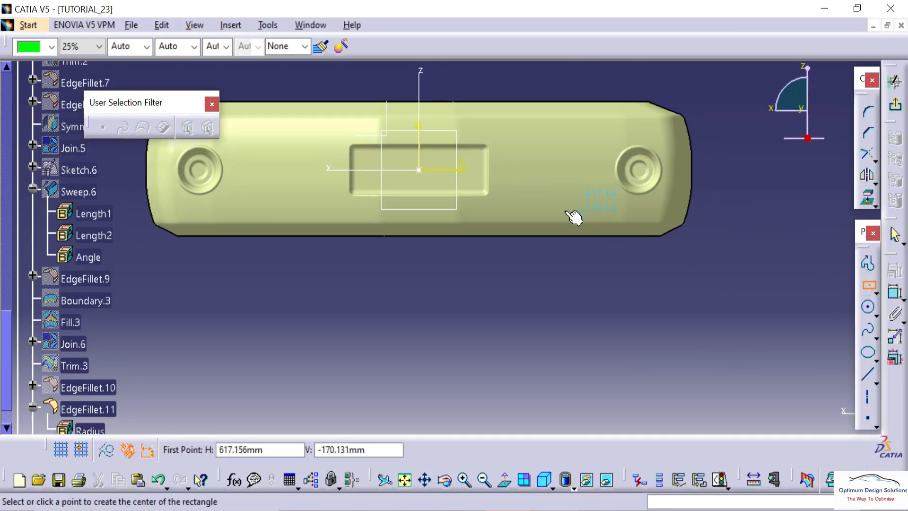
pyautogui.click(419, 169)
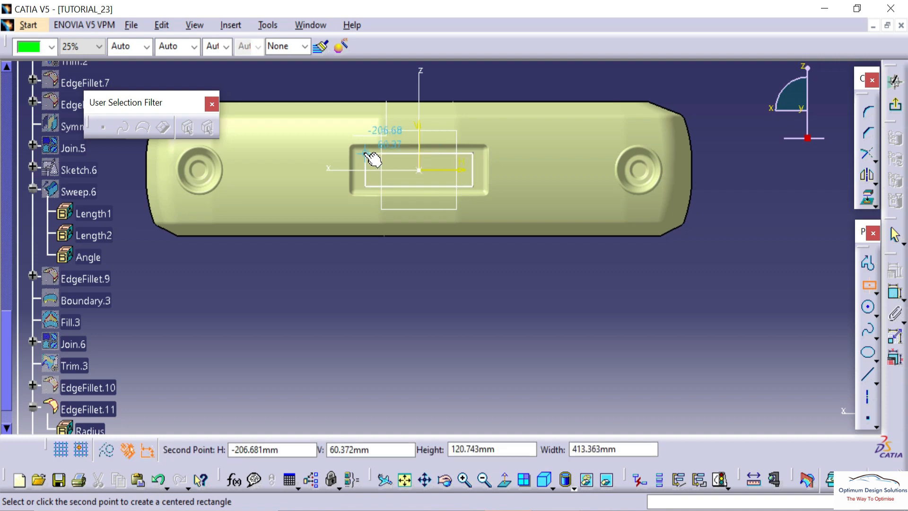
pyautogui.click(376, 159)
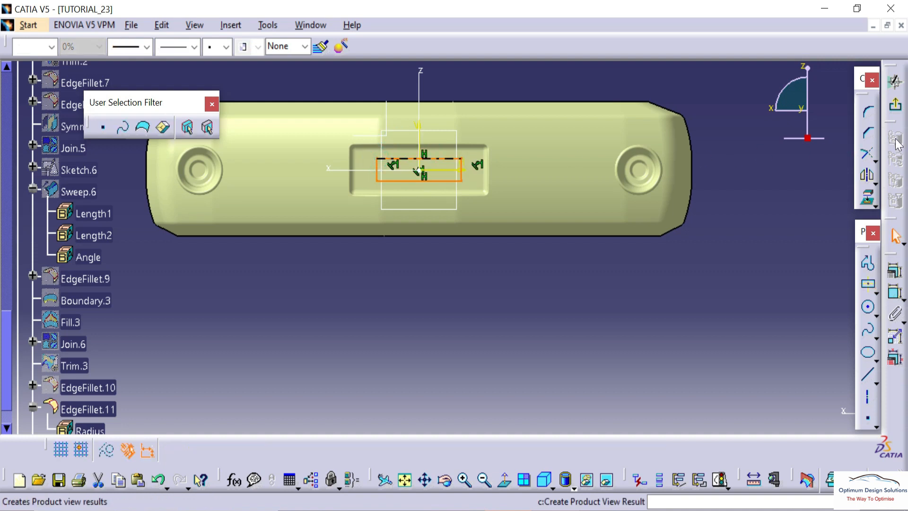
pyautogui.click(895, 82)
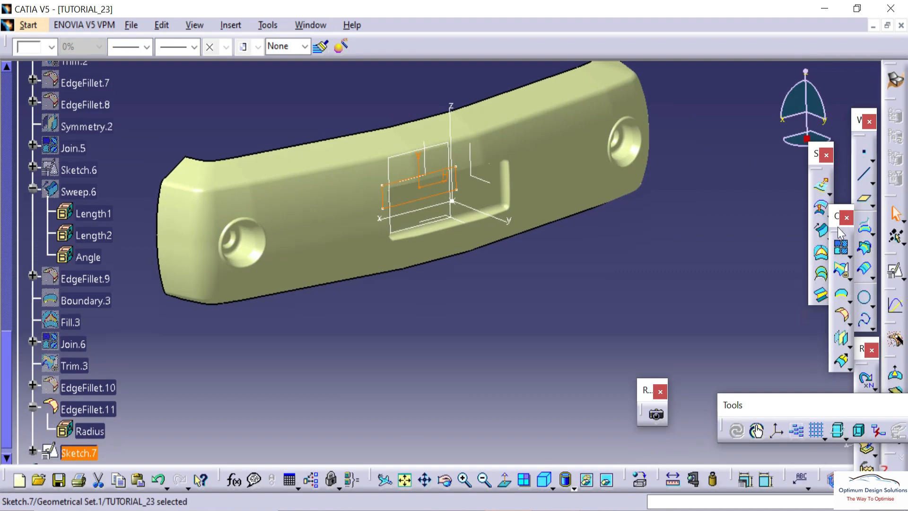
# - Extrude the new rectangle sketch as a surface with Limit 1 at 20 mm and Limit 2 at -384 mm
pyautogui.click(822, 185)
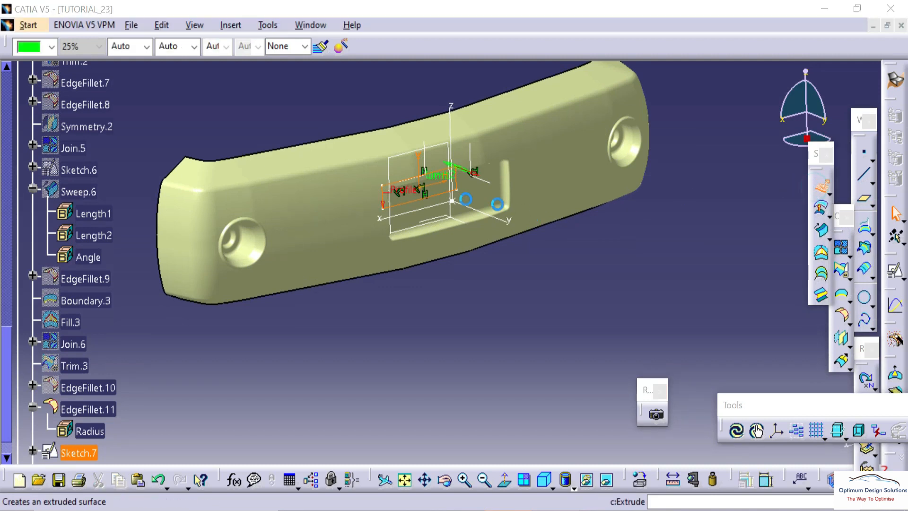
pyautogui.moveTo(417, 193); pyautogui.dragTo(484, 260, button='middle')
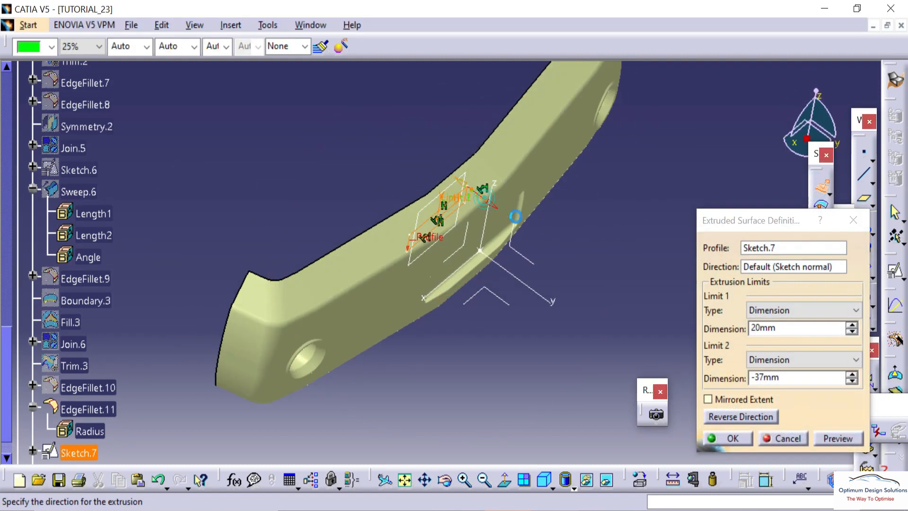
pyautogui.moveTo(515, 216); pyautogui.dragTo(573, 246)
pyautogui.click(734, 438)
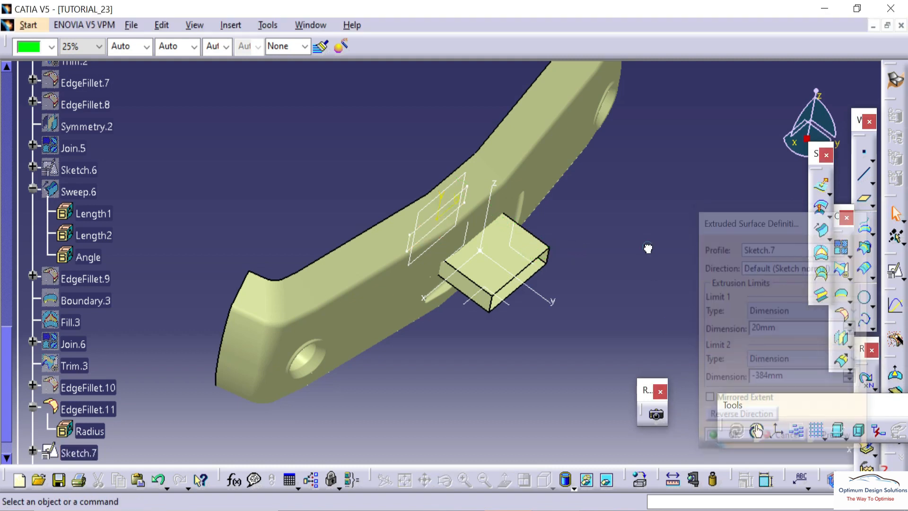
pyautogui.click(849, 276)
pyautogui.click(869, 290)
pyautogui.click(539, 208)
pyautogui.click(523, 255)
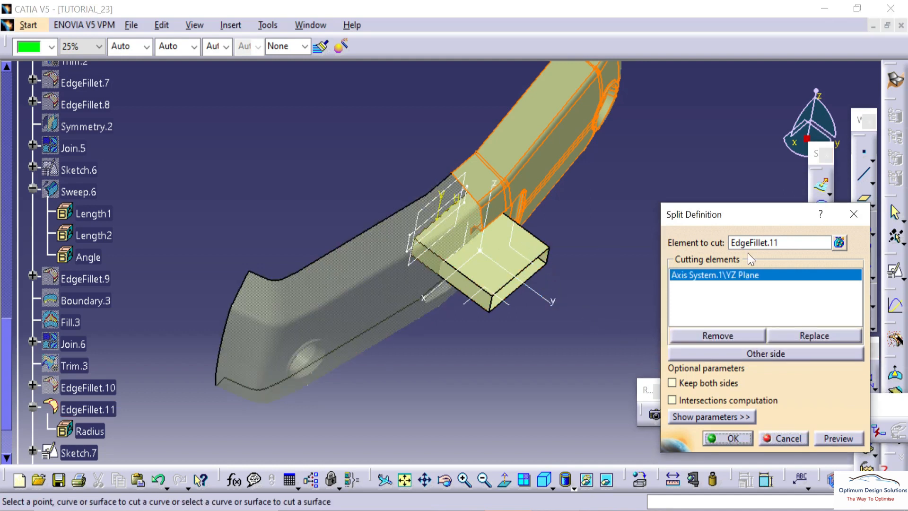
pyautogui.click(854, 213)
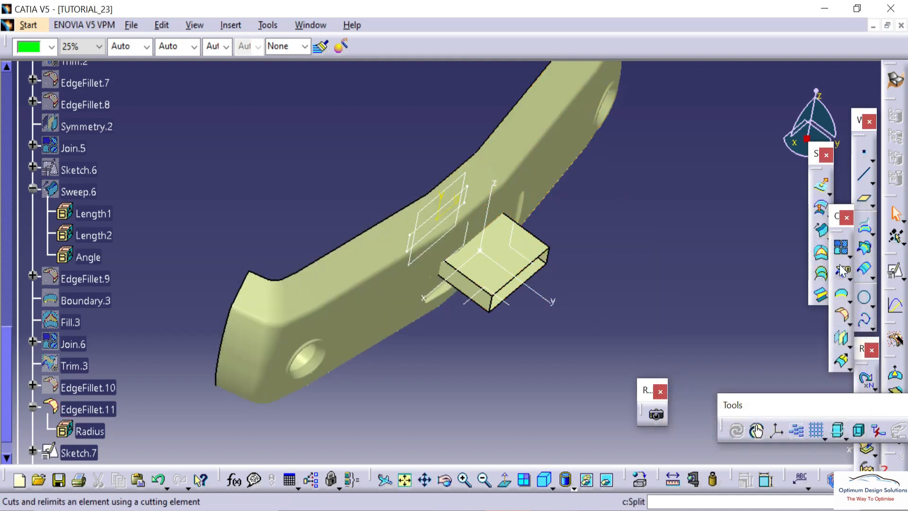
# - Split the filleted body surface, EdgeFillet.11, with the extruded rectangle Extrude.1 and hide the extrusion
pyautogui.click(841, 271)
pyautogui.click(548, 168)
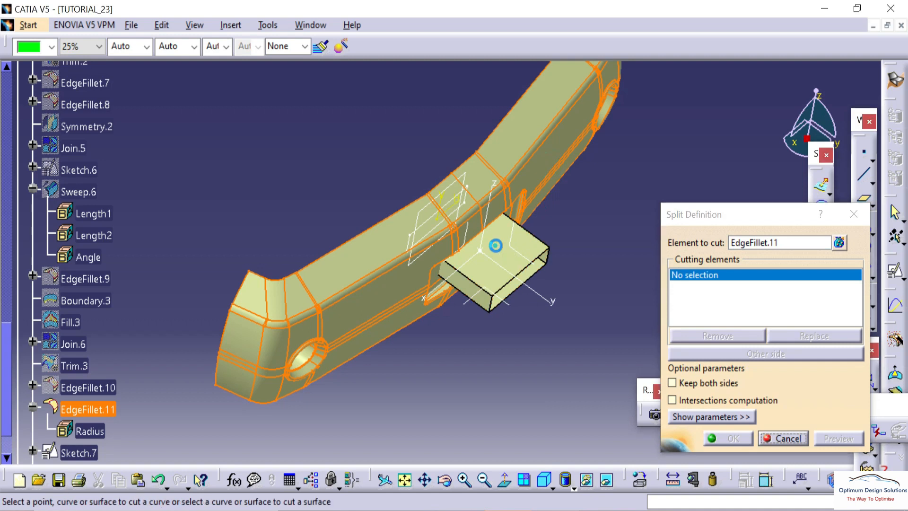
pyautogui.click(495, 245)
pyautogui.click(723, 439)
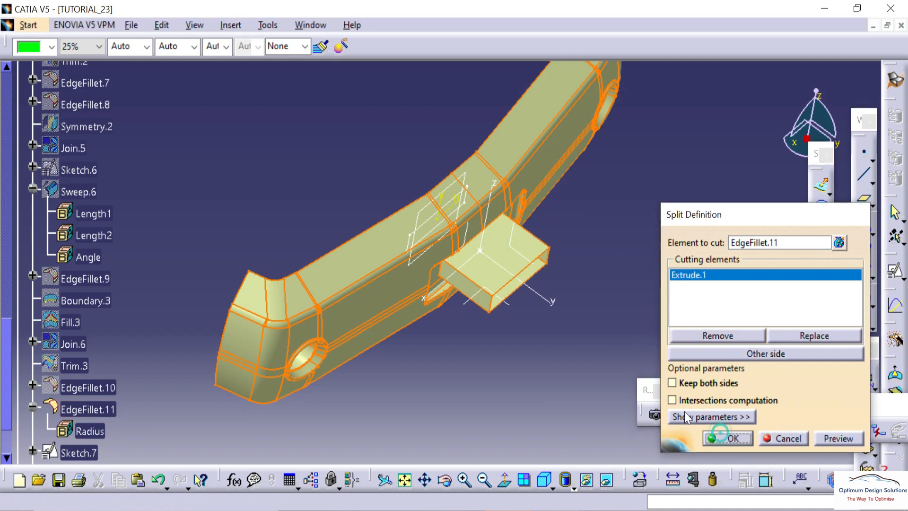
pyautogui.rightClick(503, 286)
pyautogui.click(525, 245)
pyautogui.moveTo(521, 300); pyautogui.dragTo(435, 203, button='middle')
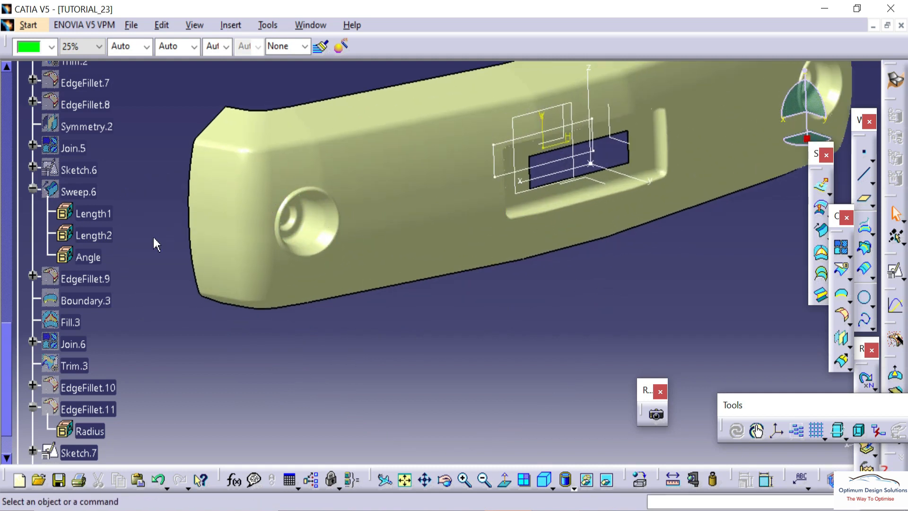
# - Recolour the finished split surface, Split.4, with the custom grey
pyautogui.scroll(3, 90, 187)
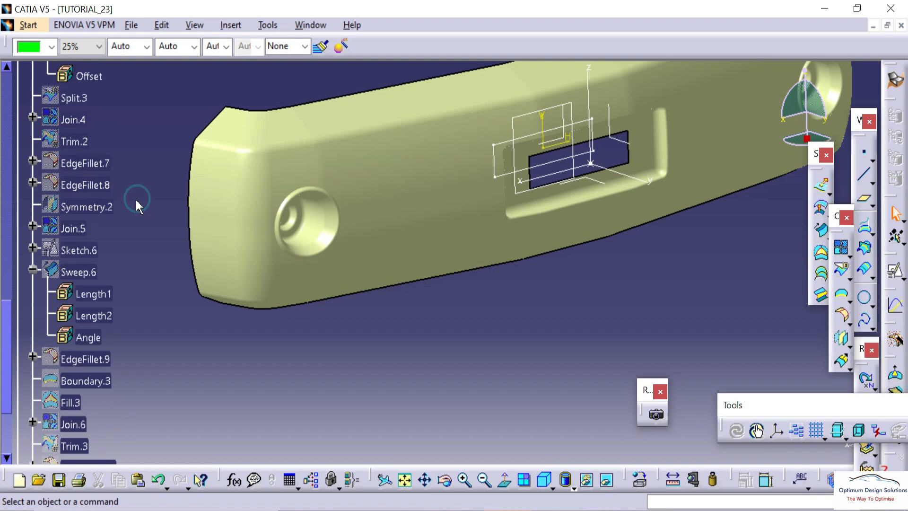
pyautogui.scroll(-6, 127, 234)
pyautogui.scroll(2, 104, 217)
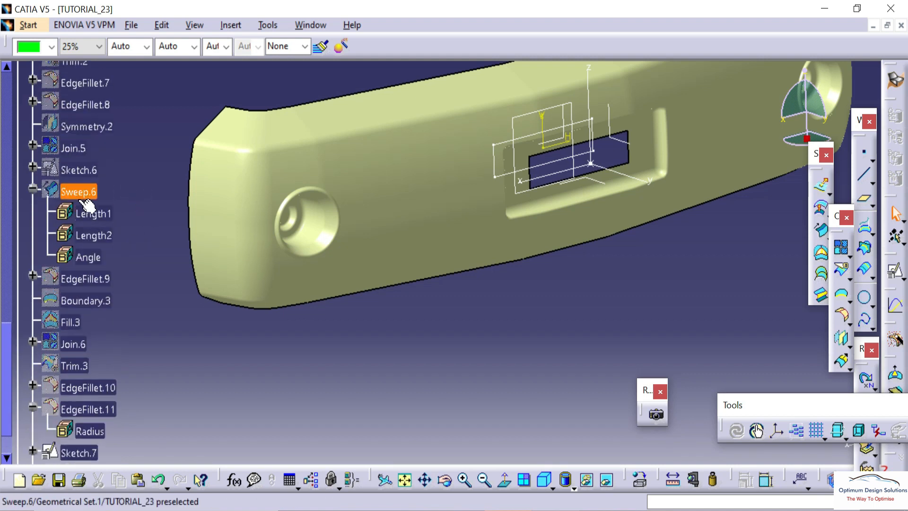
pyautogui.scroll(10, 105, 191)
pyautogui.scroll(10, 105, 191)
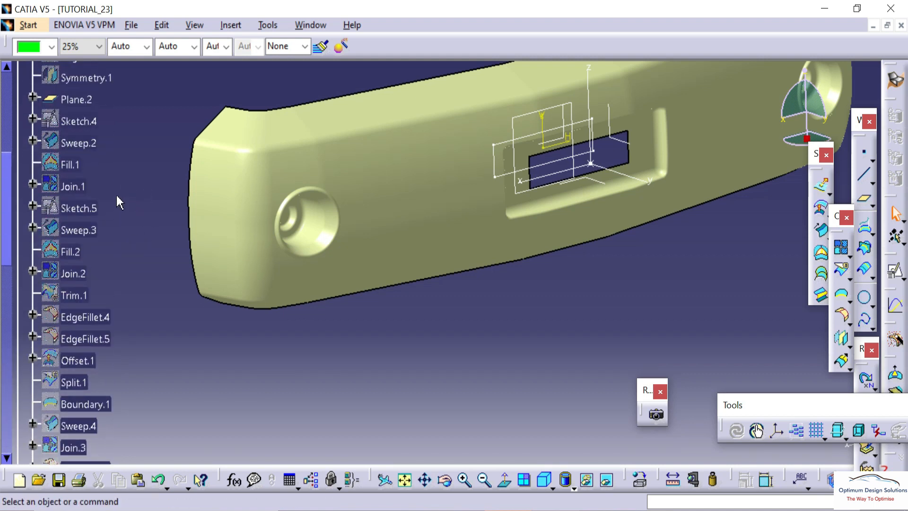
pyautogui.click(212, 203)
pyautogui.scroll(-18, 86, 331)
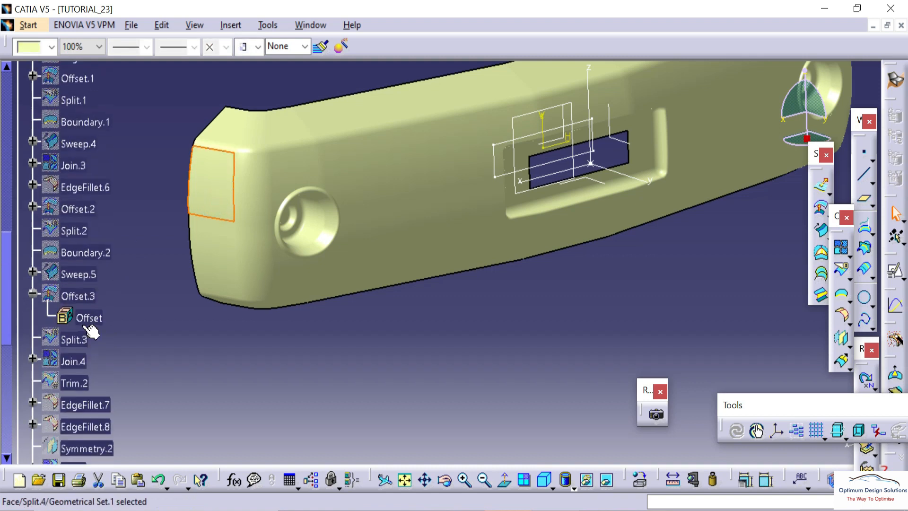
pyautogui.scroll(-12, 82, 364)
pyautogui.click(71, 255)
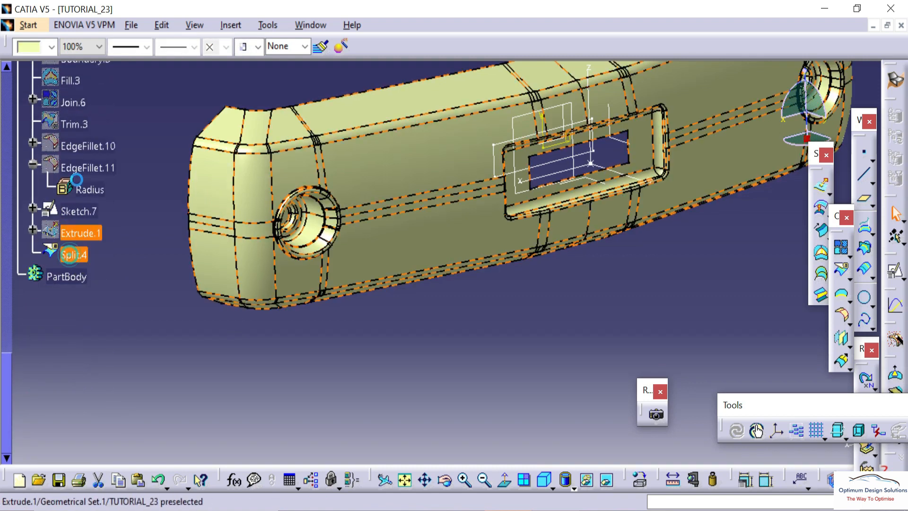
pyautogui.click(51, 46)
pyautogui.click(39, 362)
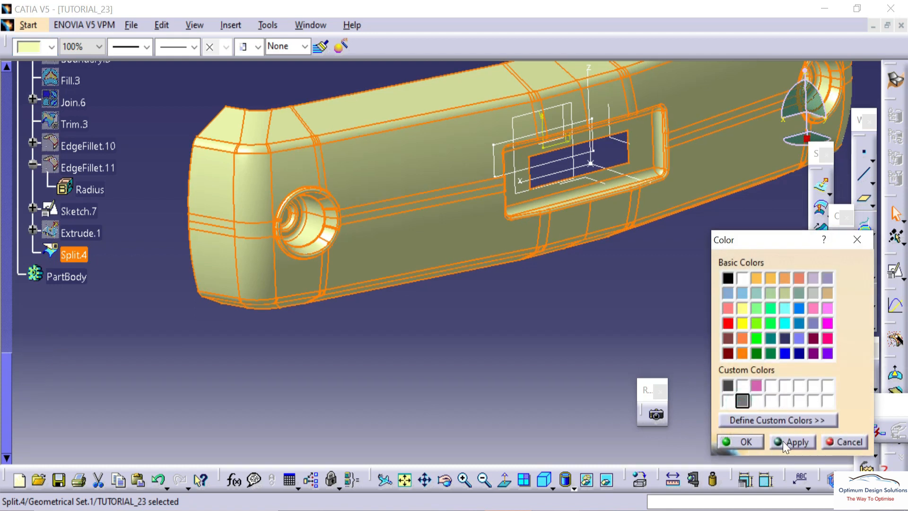
pyautogui.click(790, 442)
pyautogui.click(742, 442)
pyautogui.click(543, 373)
# - Locate the first offset surface, Offset.1, in the specification tree and show it
pyautogui.moveTo(543, 373); pyautogui.dragTo(169, 299, button='middle')
pyautogui.scroll(1, 93, 250)
pyautogui.scroll(20, 93, 250)
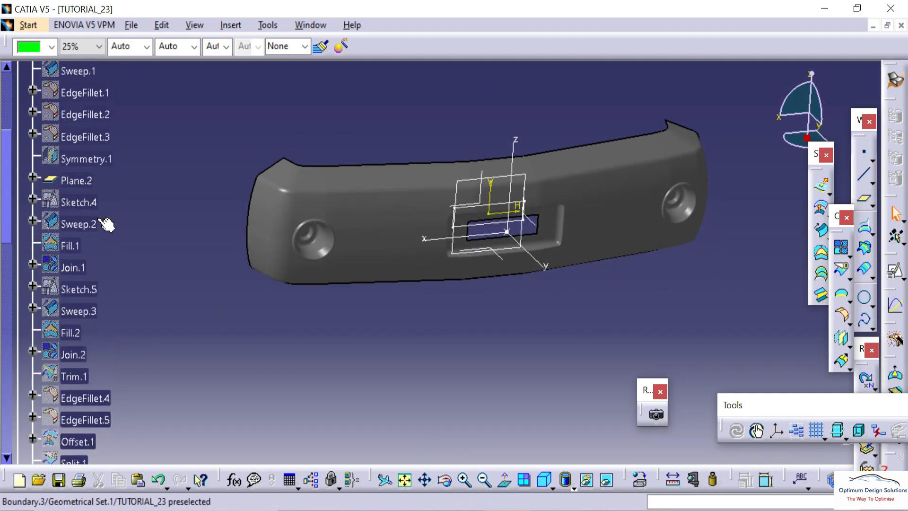
pyautogui.scroll(3, 103, 225)
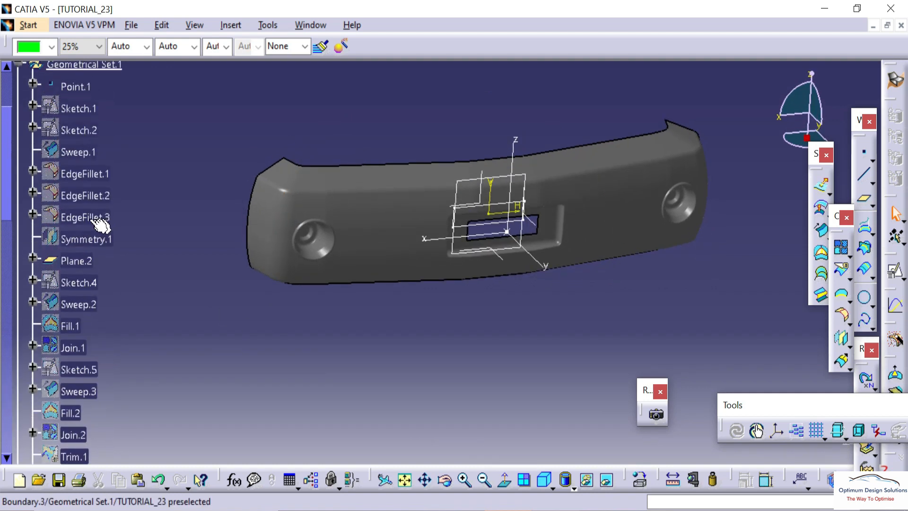
pyautogui.click(80, 305)
pyautogui.scroll(-3, 84, 360)
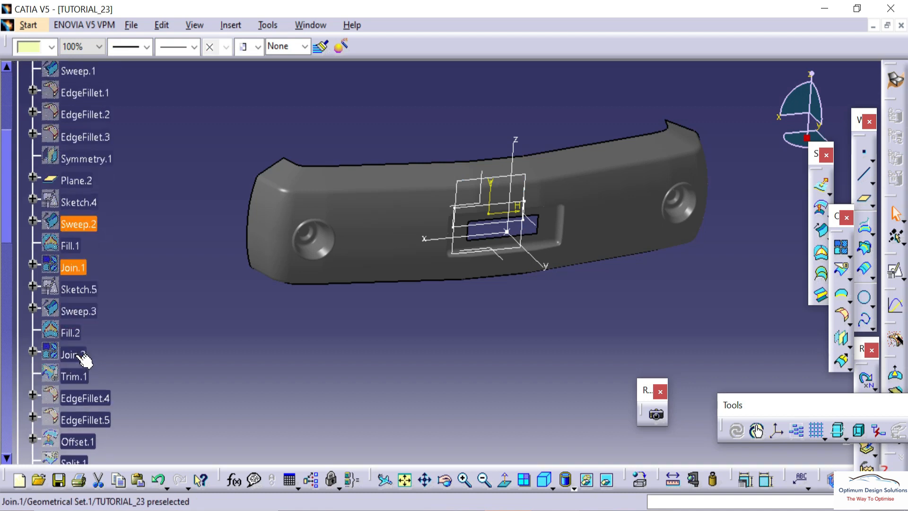
pyautogui.scroll(-5, 76, 374)
pyautogui.rightClick(83, 324)
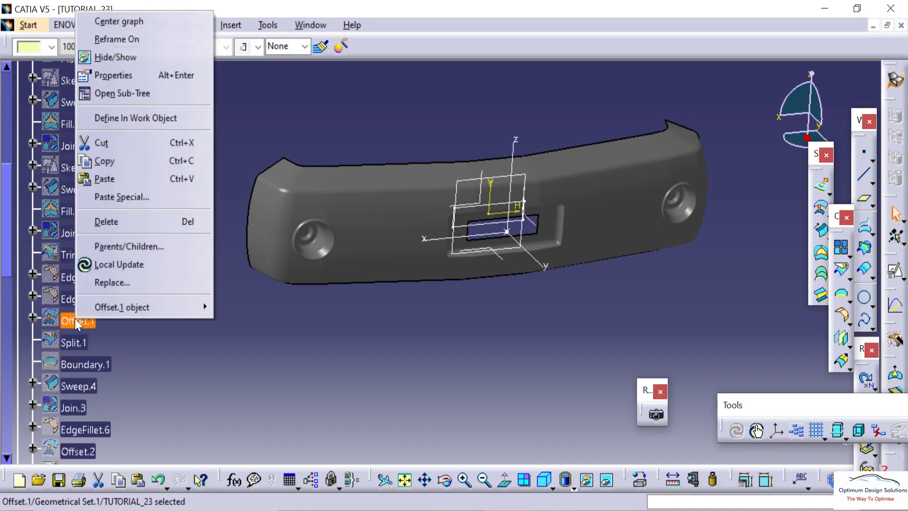
pyautogui.click(118, 55)
pyautogui.click(327, 267)
# - Hide the grey split surface, Split.4, so the offset surface can be viewed alone
pyautogui.scroll(-12, 94, 350)
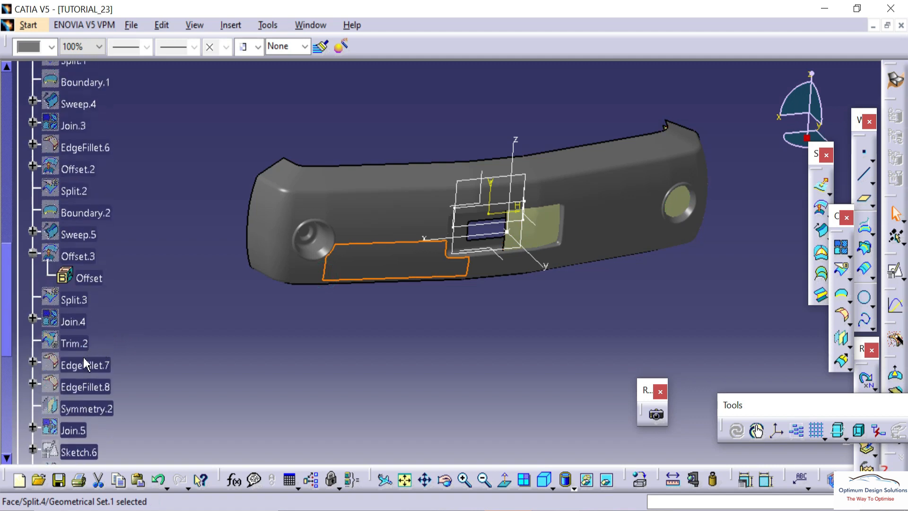
pyautogui.scroll(4, 281, 316)
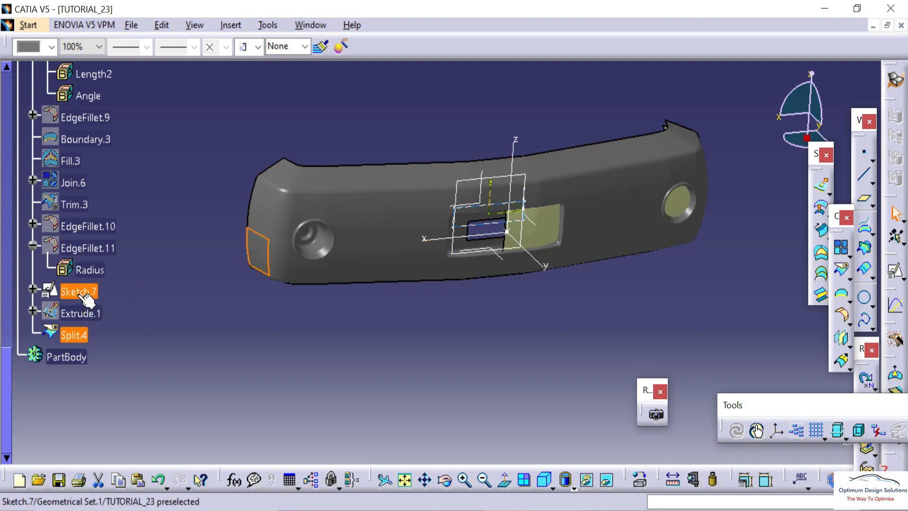
pyautogui.rightClick(69, 339)
pyautogui.click(118, 75)
pyautogui.moveTo(292, 319)
pyautogui.mouseDown(button='middle')
pyautogui.moveTo(341, 307)
pyautogui.moveTo(283, 330)
pyautogui.mouseUp(button='middle')
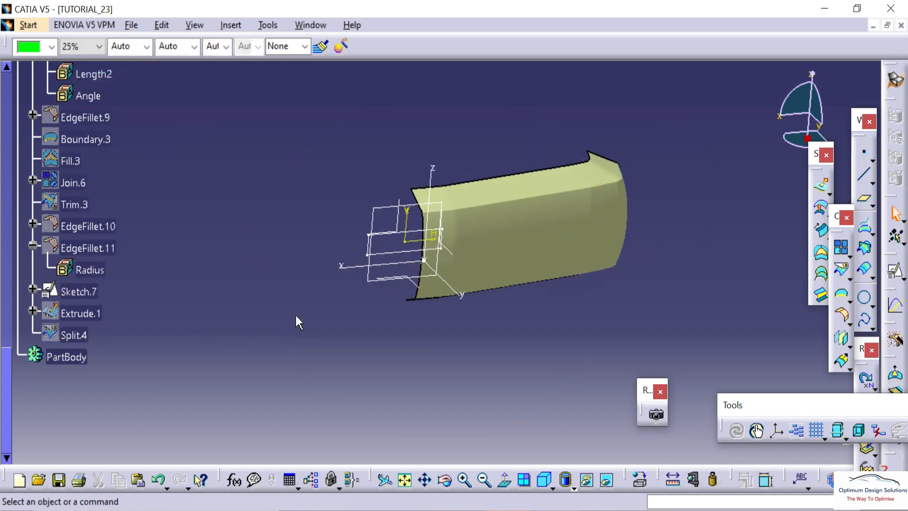
# - Review the definition of the offset surface Offset.1 without changing it
pyautogui.scroll(10, 90, 237)
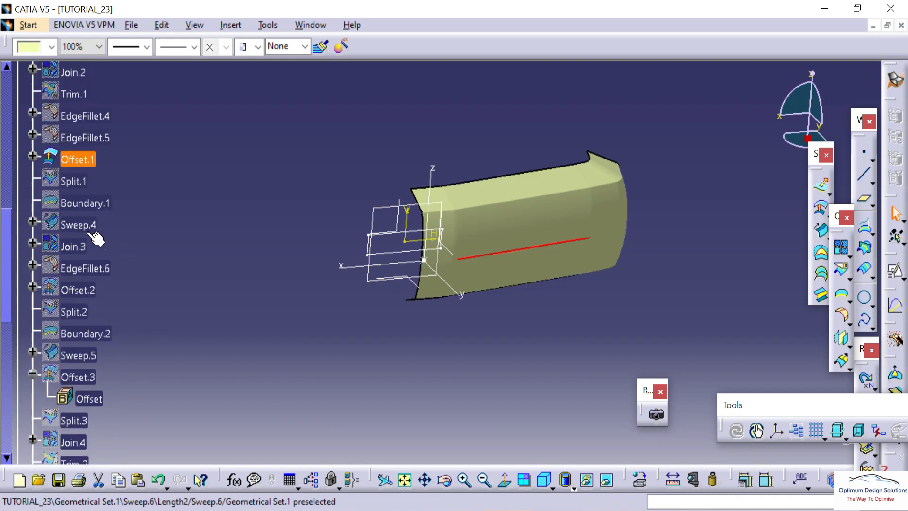
pyautogui.doubleClick(78, 199)
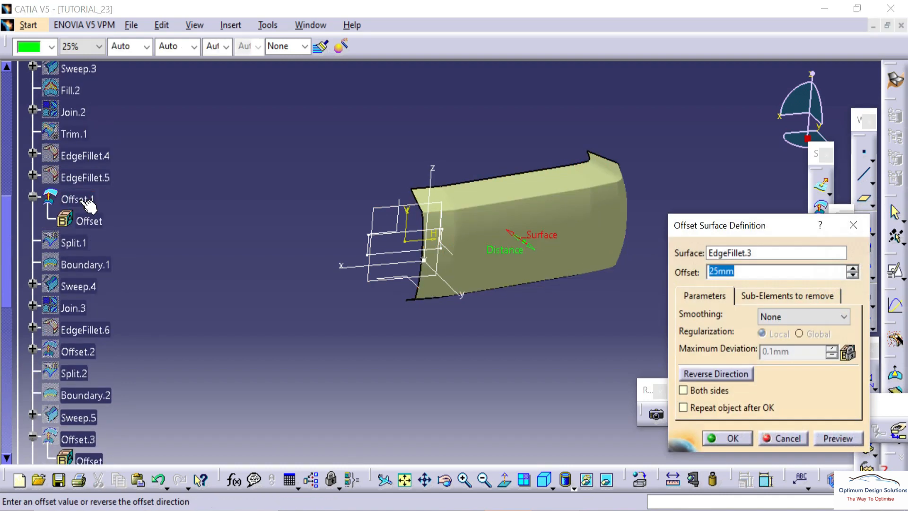
pyautogui.press('Escape')
pyautogui.click(172, 189)
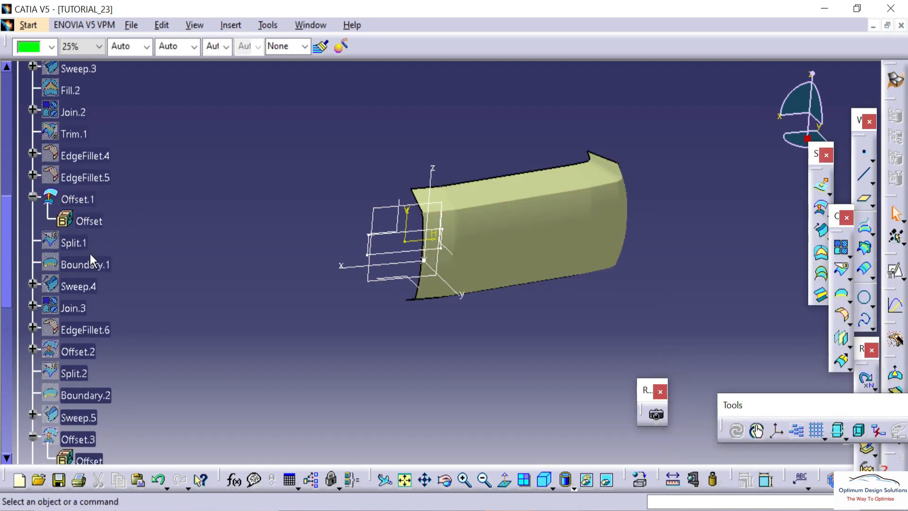
# - Show the filleted circular recess surface, EdgeFillet.6, and view it together with the offset surface
pyautogui.scroll(-3, 89, 307)
pyautogui.rightClick(80, 298)
pyautogui.click(118, 249)
pyautogui.rightClick(80, 298)
pyautogui.click(118, 249)
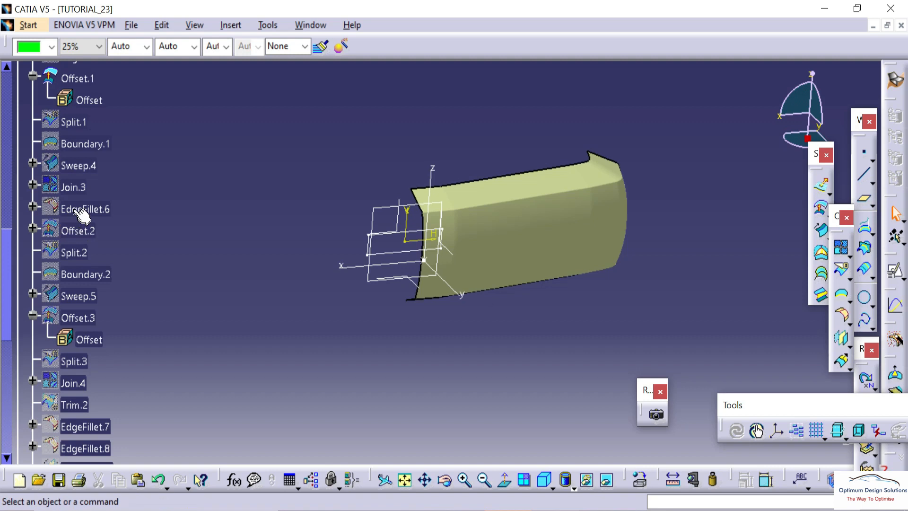
pyautogui.moveTo(575, 336); pyautogui.dragTo(454, 304, button='middle')
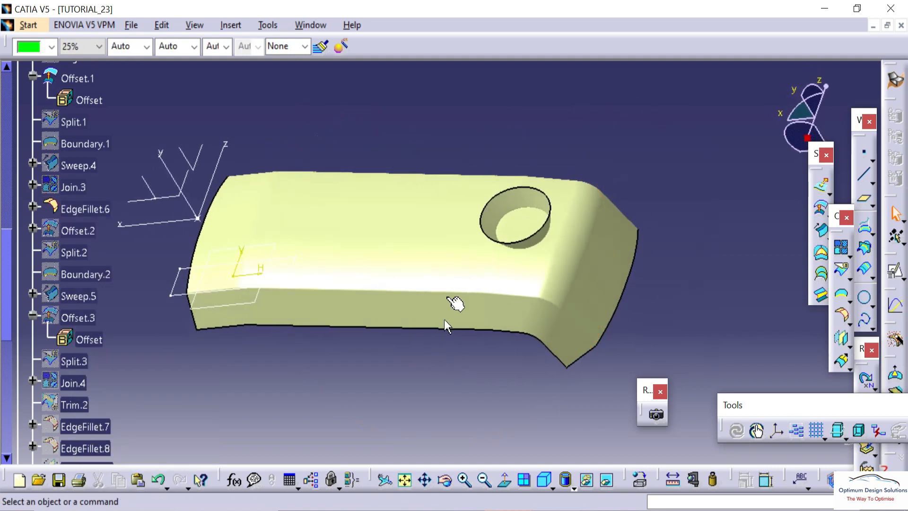
# - Hide the offset surface Offset.1 and show the half body surface, EdgeFillet.3, around the circular recess
pyautogui.click(334, 309)
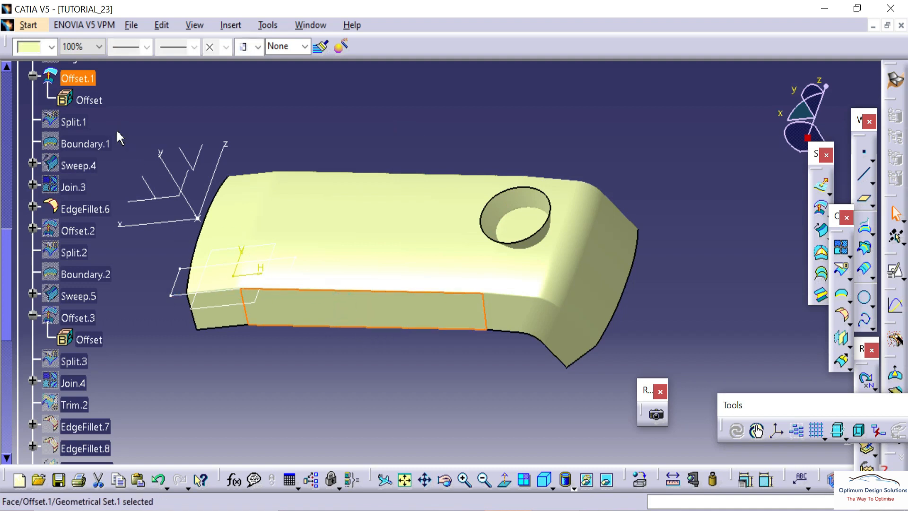
pyautogui.scroll(2, 111, 138)
pyautogui.rightClick(82, 158)
pyautogui.click(118, 198)
pyautogui.scroll(3, 82, 157)
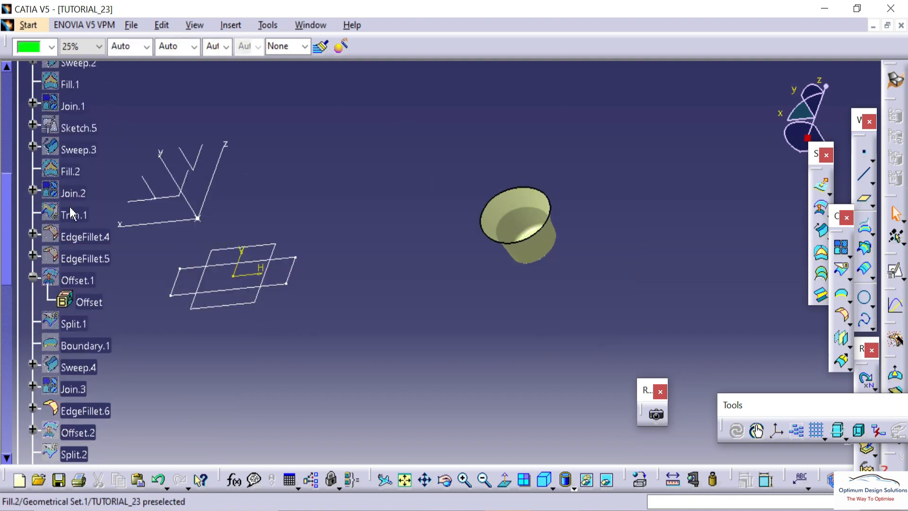
pyautogui.scroll(2, 79, 218)
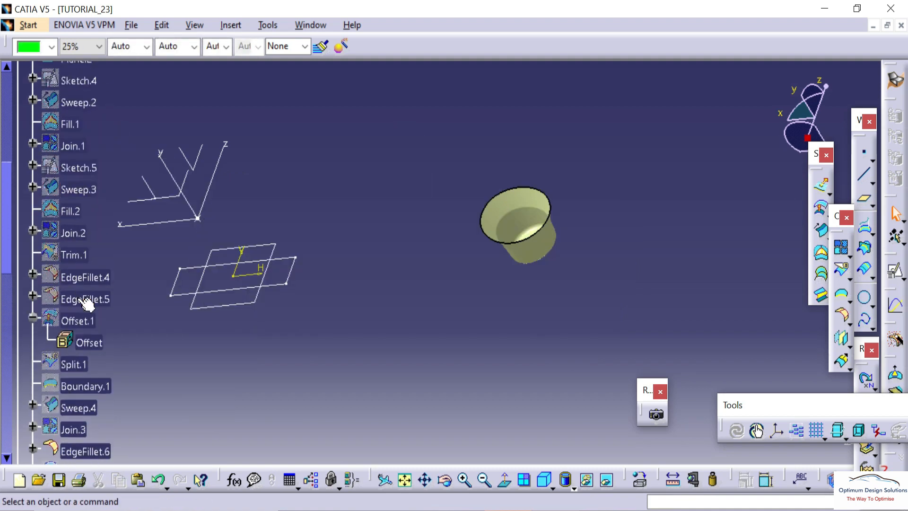
pyautogui.scroll(4, 89, 225)
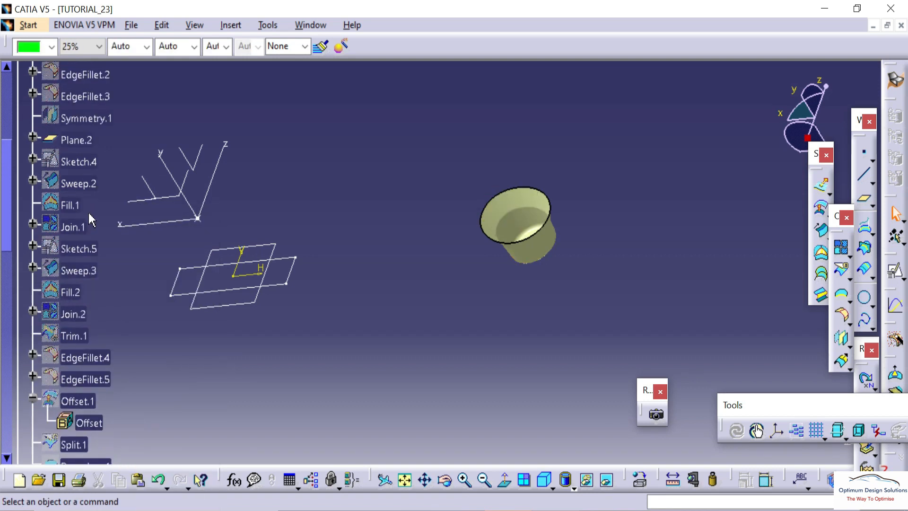
pyautogui.rightClick(85, 97)
pyautogui.click(122, 137)
pyautogui.moveTo(300, 279); pyautogui.dragTo(300, 209, button='middle')
pyautogui.click(850, 280)
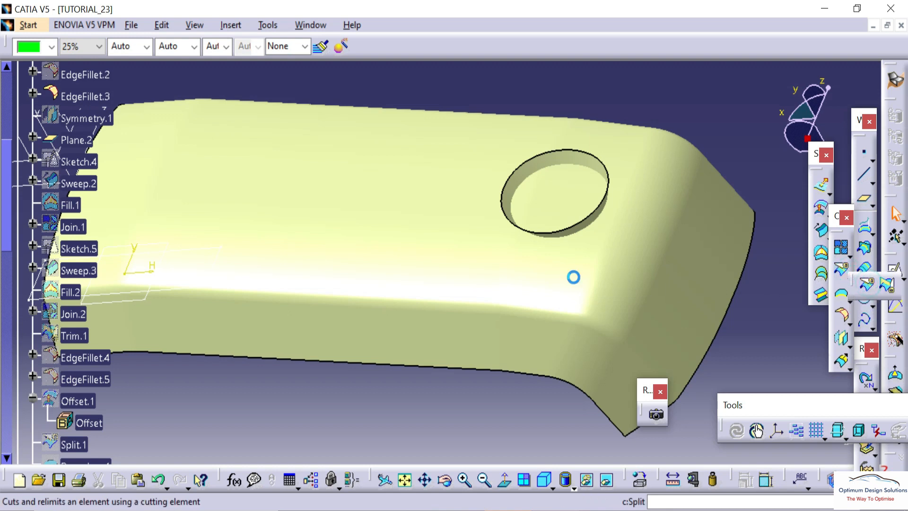
pyautogui.click(520, 192)
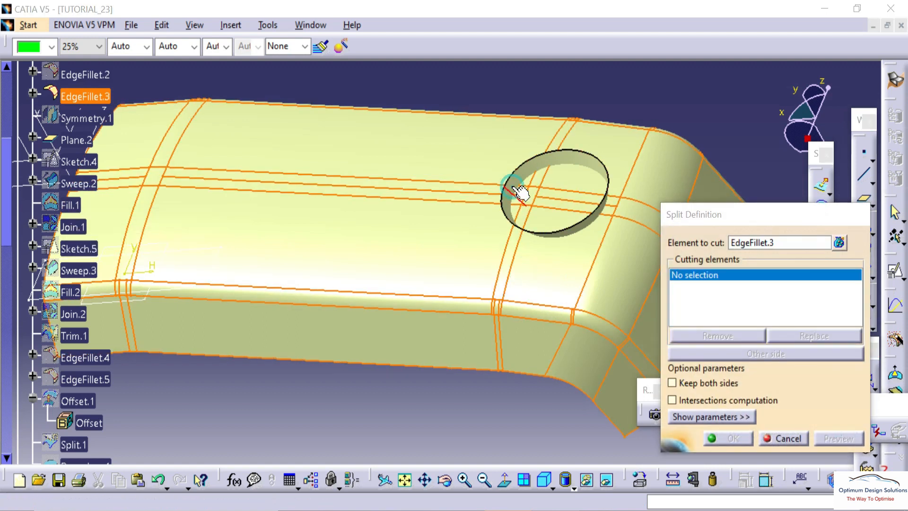
pyautogui.click(521, 192)
pyautogui.click(850, 245)
pyautogui.click(524, 182)
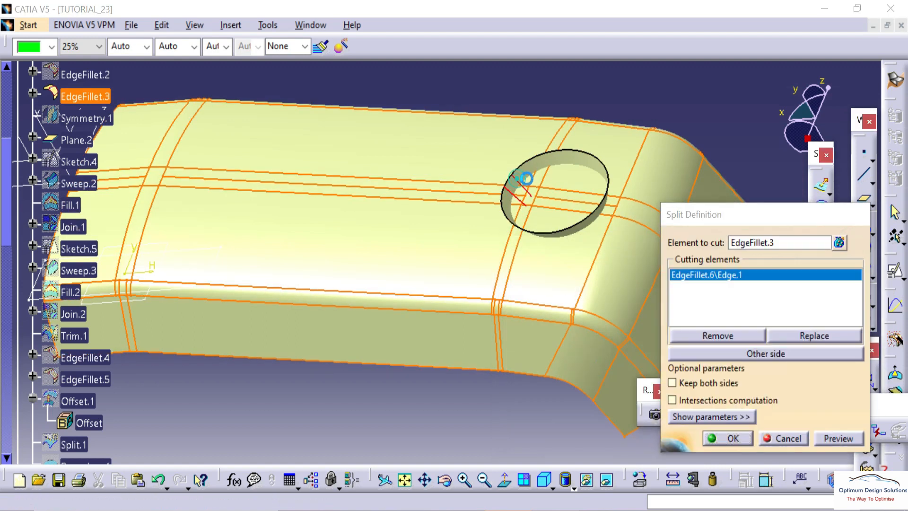
pyautogui.click(855, 243)
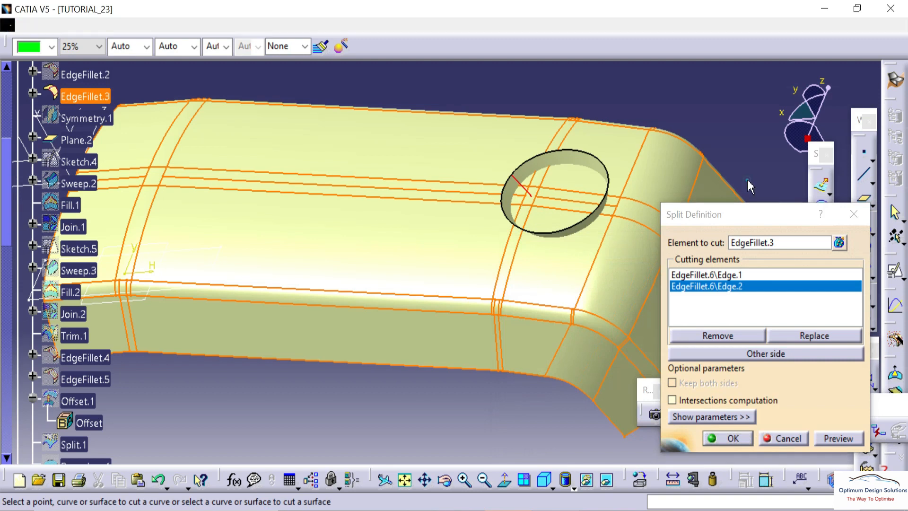
pyautogui.click(851, 209)
pyautogui.click(851, 280)
pyautogui.click(526, 258)
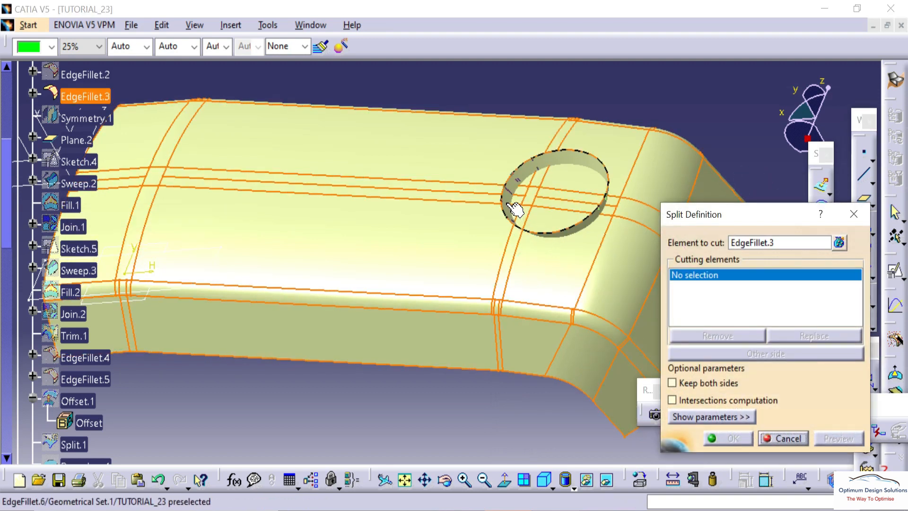
pyautogui.click(512, 206)
pyautogui.click(856, 243)
pyautogui.moveTo(631, 219); pyautogui.dragTo(591, 152, button='middle')
pyautogui.moveTo(575, 177); pyautogui.dragTo(421, 342, button='middle')
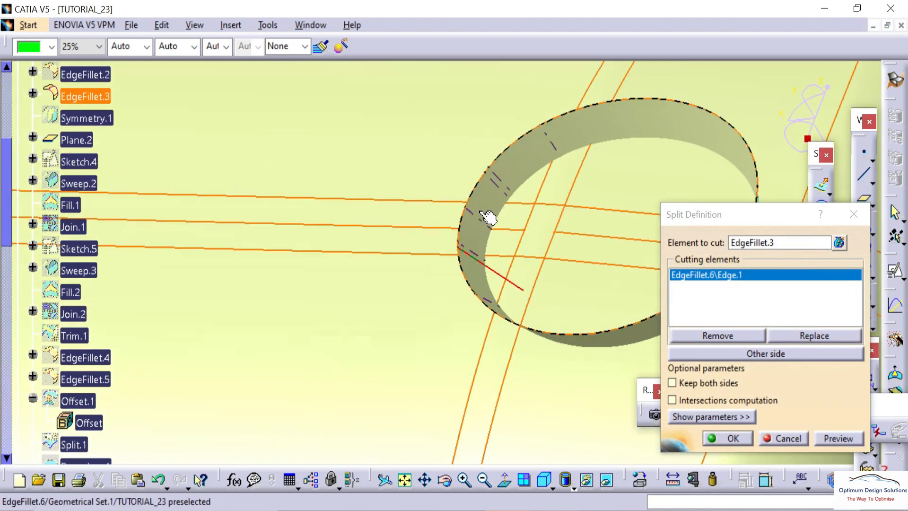
pyautogui.press('Escape')
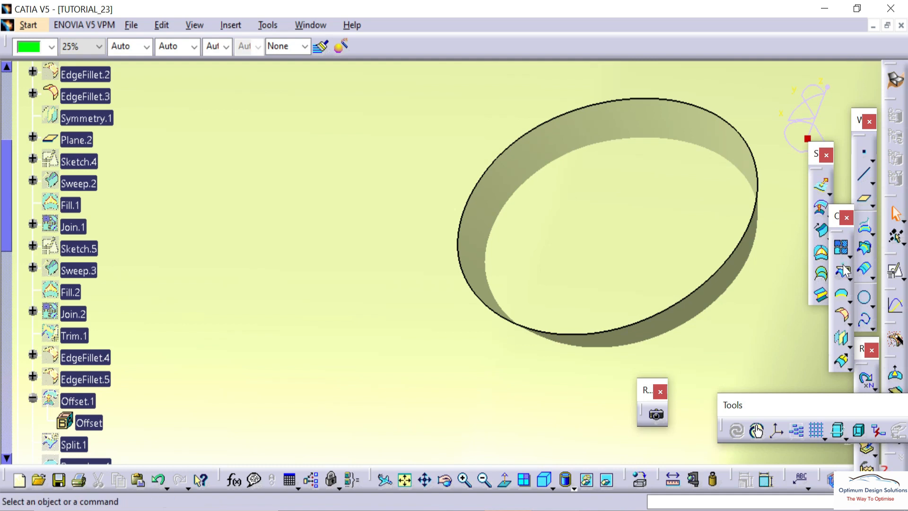
# - Split the half body surface EdgeFillet.3 with EdgeFillet.6, keeping the circular patch inside the recess
pyautogui.click(843, 271)
pyautogui.click(524, 178)
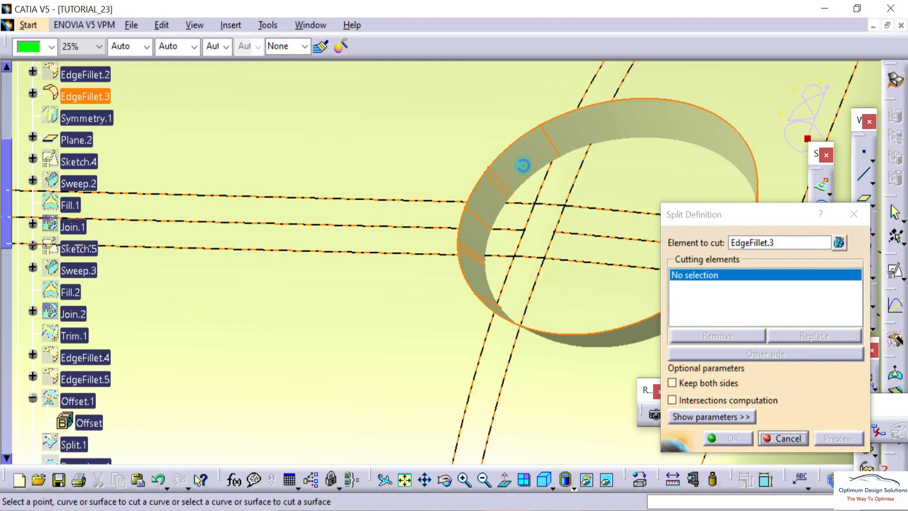
pyautogui.click(741, 354)
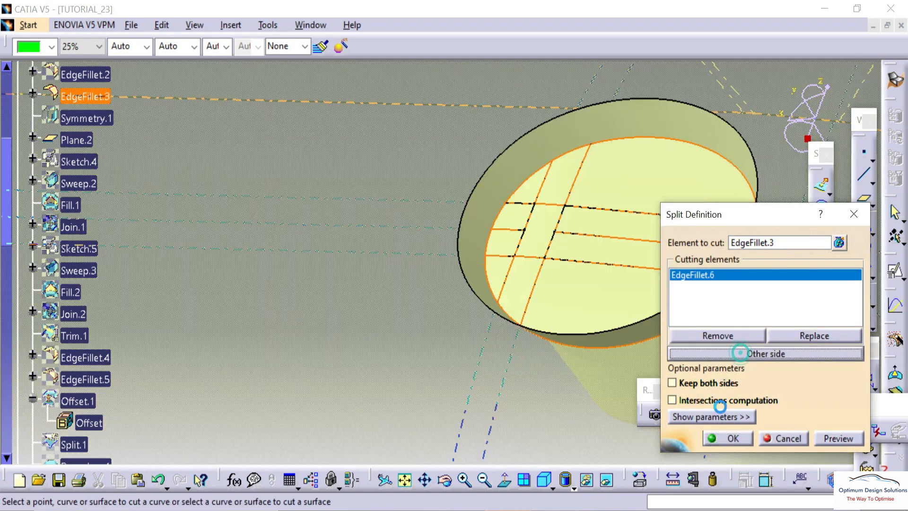
pyautogui.click(722, 439)
# - Hide the circular recess surface EdgeFillet.6 and show the grey body surface Split.4 around the new patch
pyautogui.moveTo(455, 205); pyautogui.dragTo(463, 232, button='middle')
pyautogui.rightClick(471, 239)
pyautogui.click(498, 247)
pyautogui.scroll(-2, 99, 371)
pyautogui.scroll(-10, 99, 371)
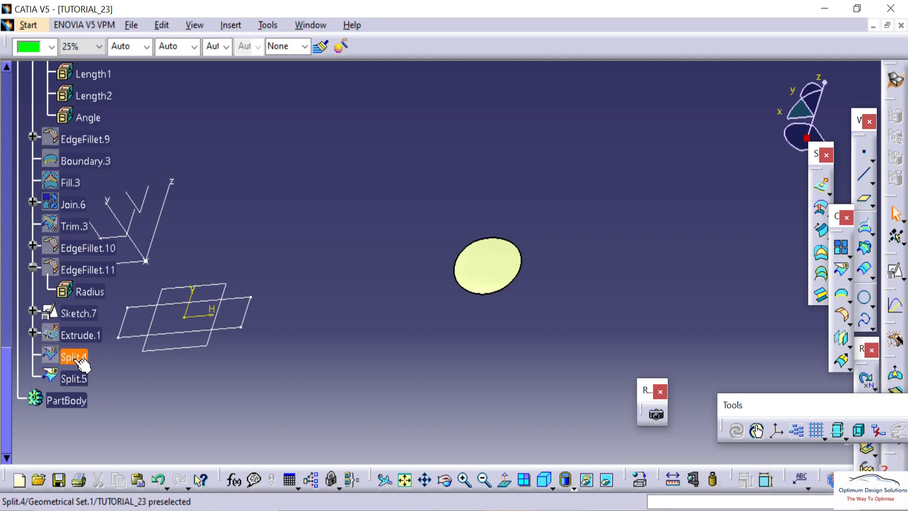
pyautogui.rightClick(74, 355)
pyautogui.press('h')
pyautogui.moveTo(410, 165); pyautogui.dragTo(456, 260, button='middle')
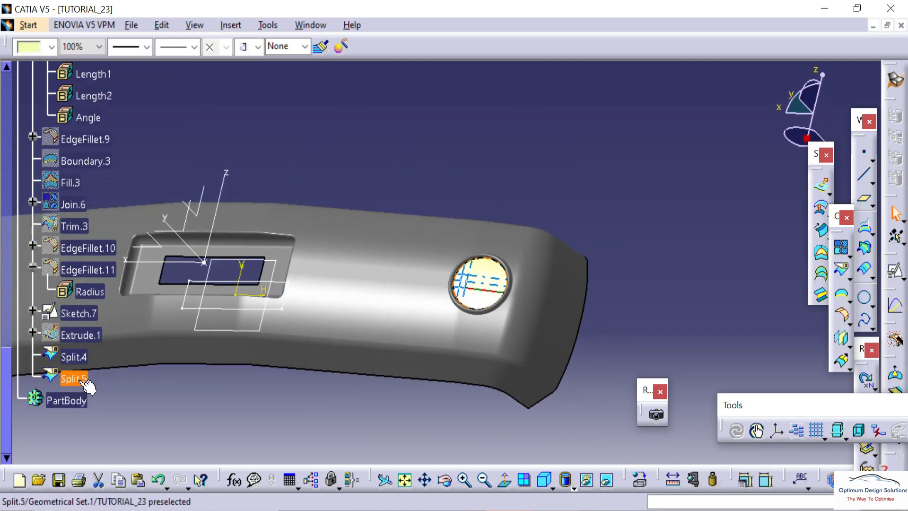
pyautogui.moveTo(290, 188); pyautogui.dragTo(440, 278, button='middle')
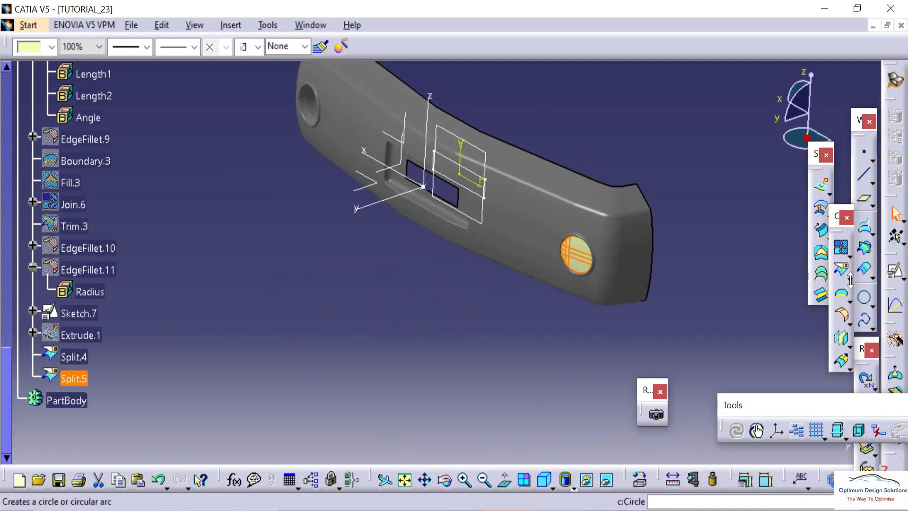
# - Mirror the circular patch Split.5 with Symmetry about the YZ plane of Axis System.1
pyautogui.click(837, 349)
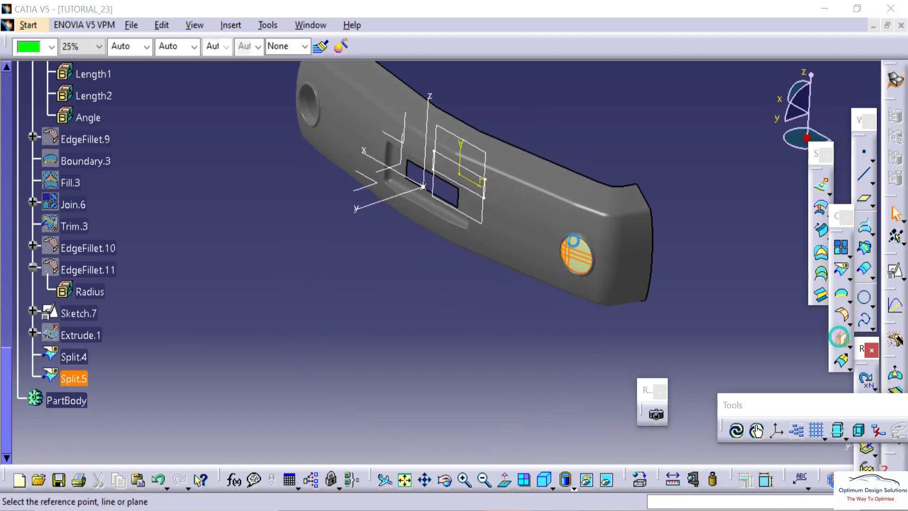
pyautogui.click(395, 170)
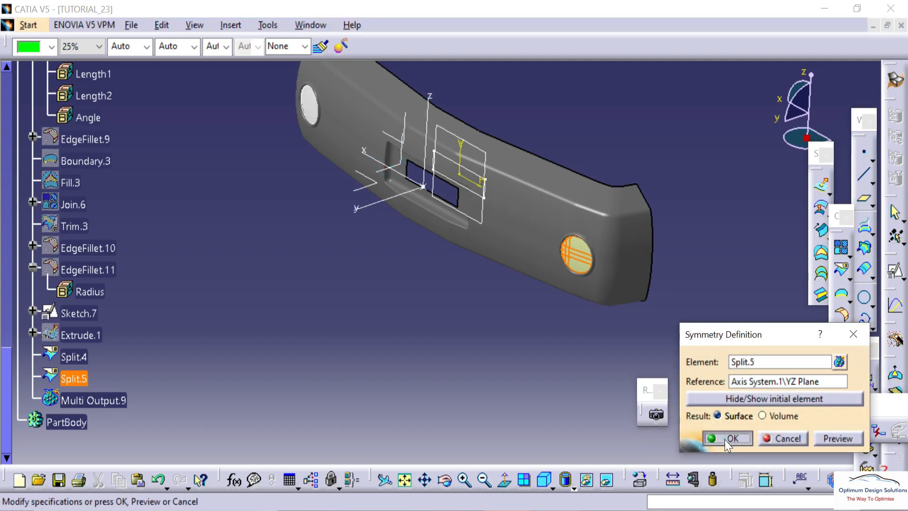
pyautogui.click(727, 439)
# - Recolour both circular patches, Split.5 and its mirrored copy, cyan and set their opacity to 50%
pyautogui.keyDown('ctrl'); pyautogui.click(74, 378); pyautogui.keyUp('ctrl')
pyautogui.click(51, 46)
pyautogui.click(28, 265)
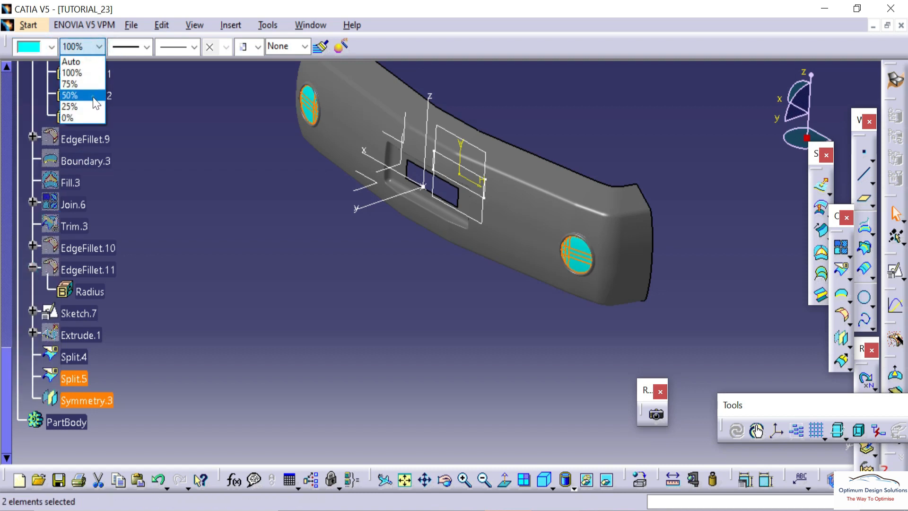
pyautogui.click(277, 240)
# - Hide Sketch.7 and the remaining construction geometry around the rectangular opening
pyautogui.moveTo(300, 266); pyautogui.dragTo(522, 220, button='middle')
pyautogui.rightClick(535, 197)
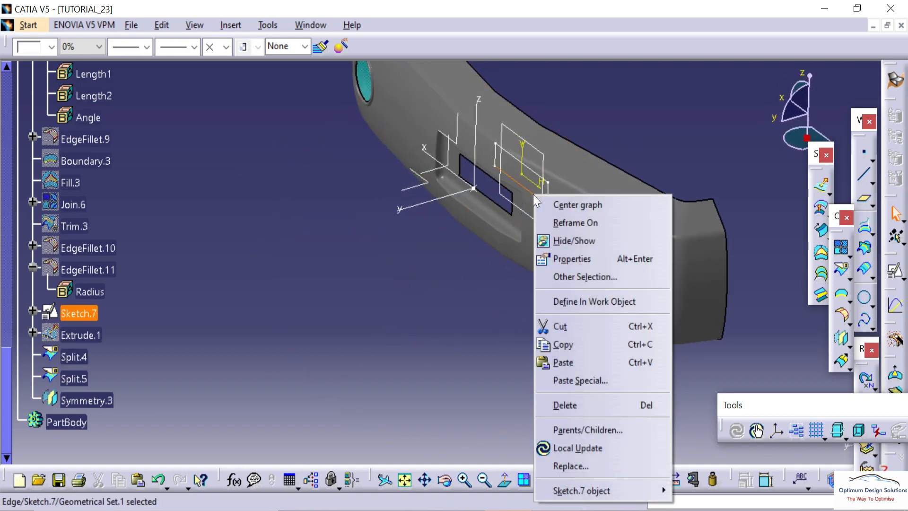
pyautogui.press('h')
pyautogui.rightClick(519, 202)
pyautogui.press('h')
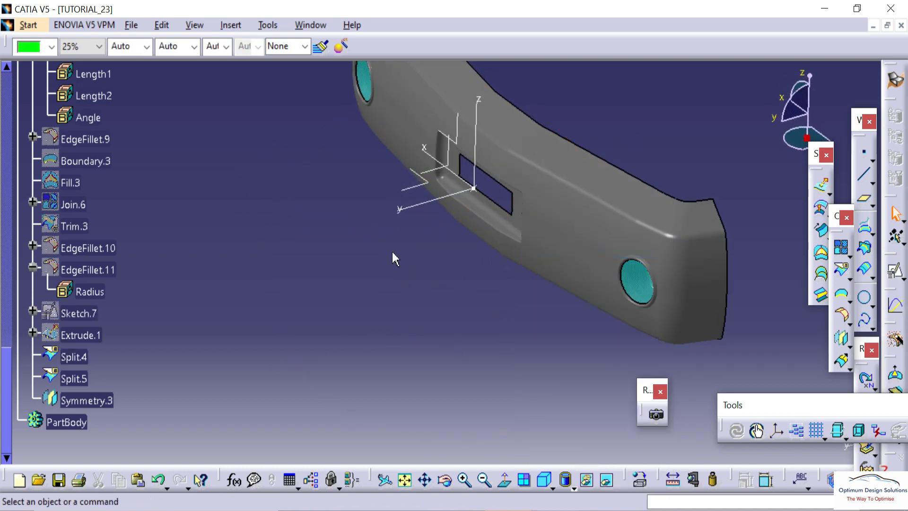
pyautogui.moveTo(393, 254); pyautogui.dragTo(393, 220, button='middle')
pyautogui.moveTo(345, 265); pyautogui.dragTo(489, 326, button='middle')
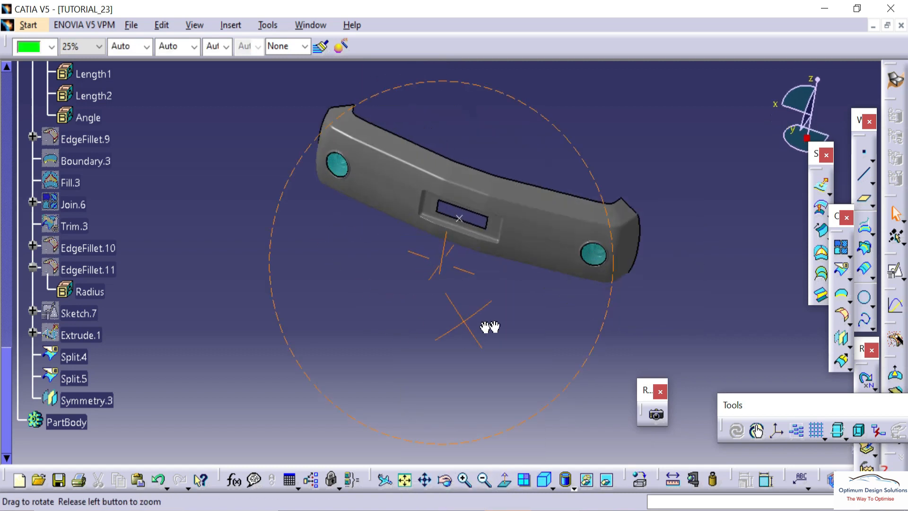
pyautogui.rightClick(461, 219)
pyautogui.click(423, 270)
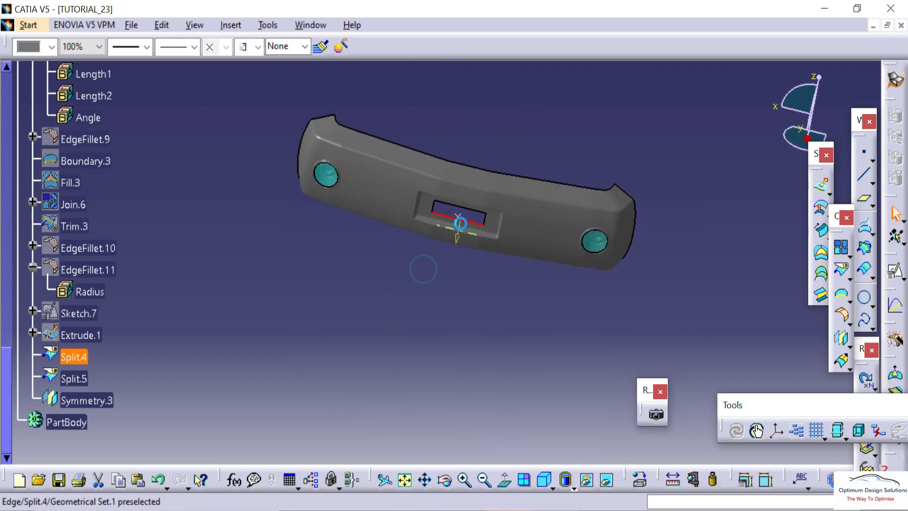
pyautogui.rightClick(419, 228)
pyautogui.moveTo(419, 228); pyautogui.dragTo(386, 274, button='middle')
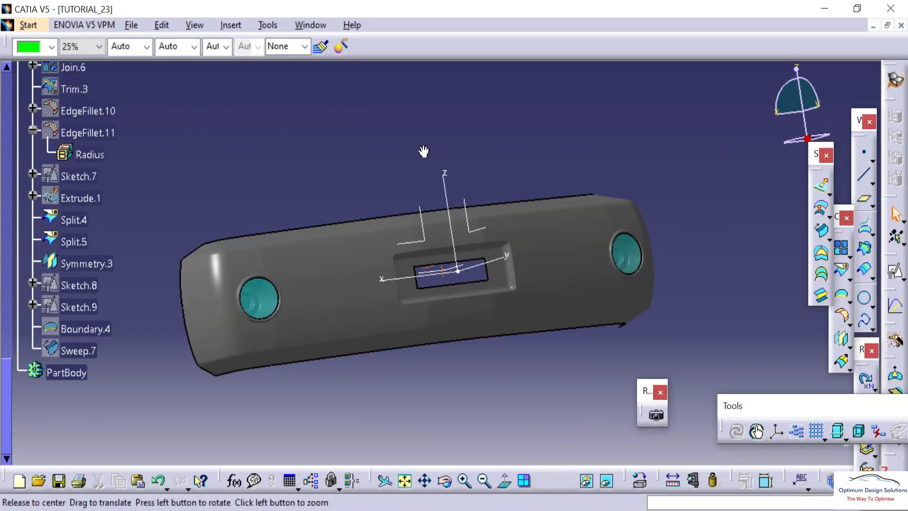
# - Switch to the Part Design workbench, collapse Geometrical Set.1 and define PartBody as the in-work object
pyautogui.moveTo(423, 149)
pyautogui.mouseDown(button='middle')
pyautogui.moveTo(476, 237)
pyautogui.moveTo(238, 233)
pyautogui.mouseUp(button='middle')
pyautogui.click(26, 26)
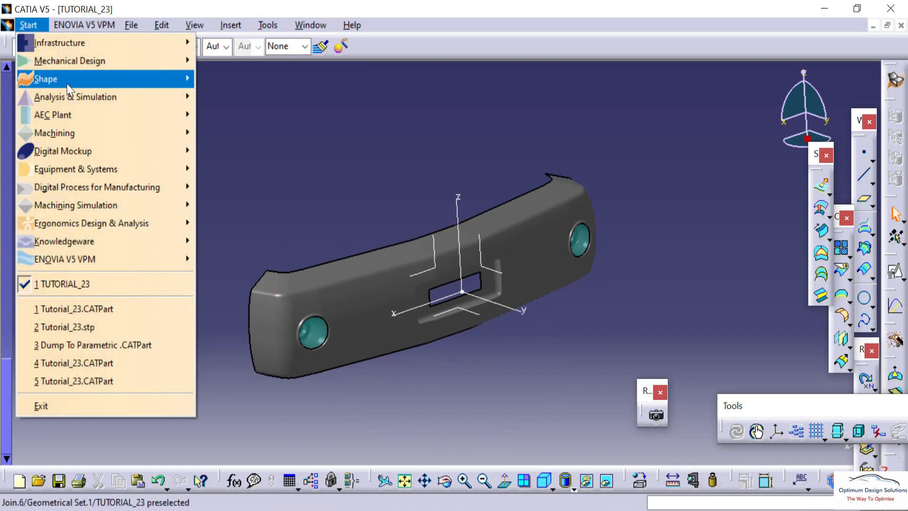
pyautogui.moveTo(113, 62)
pyautogui.click(240, 62)
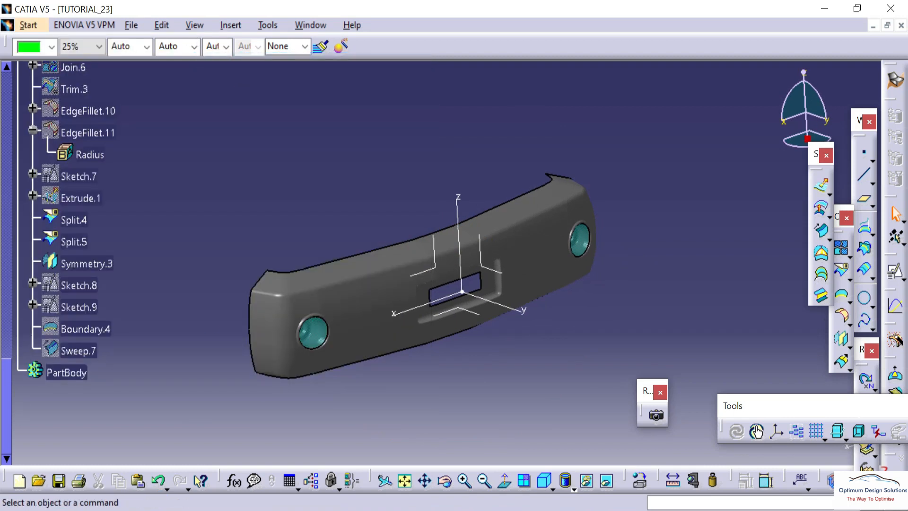
pyautogui.scroll(7, 90, 218)
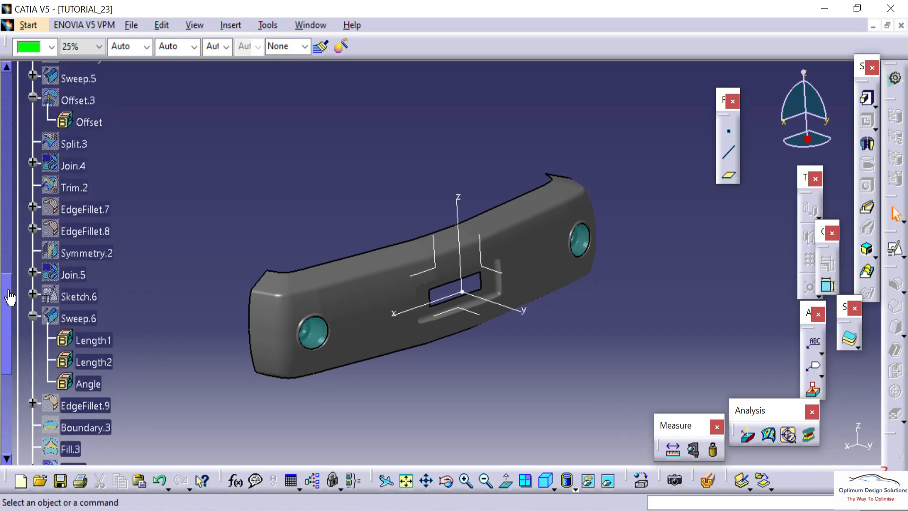
pyautogui.moveTo(8, 314); pyautogui.dragTo(8, 109)
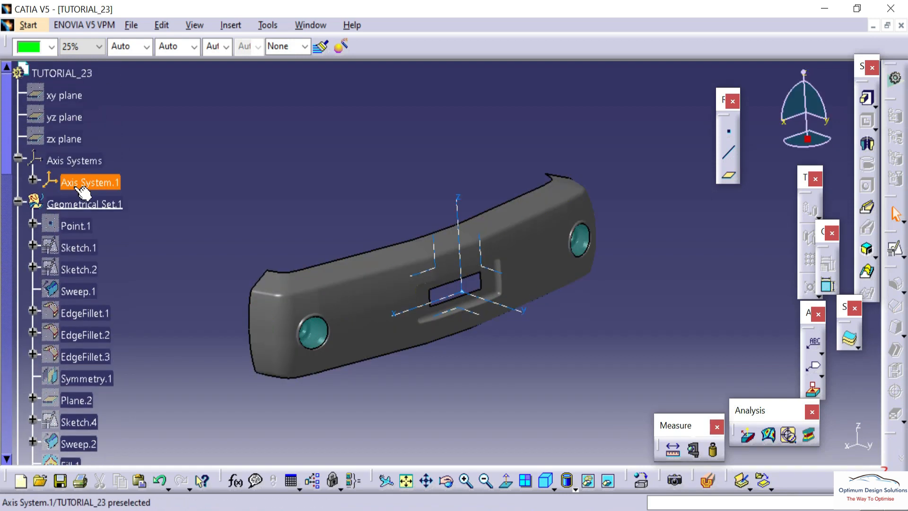
pyautogui.click(71, 206)
pyautogui.click(18, 200)
pyautogui.rightClick(56, 226)
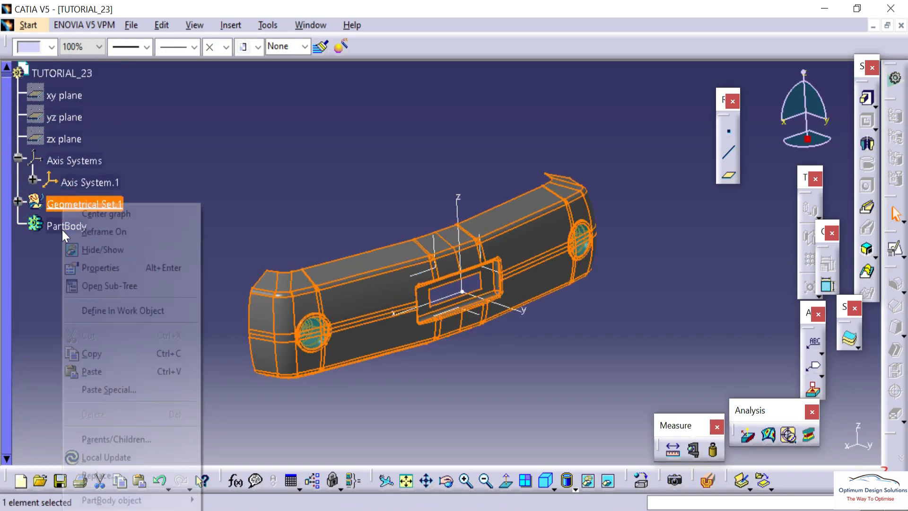
pyautogui.click(91, 311)
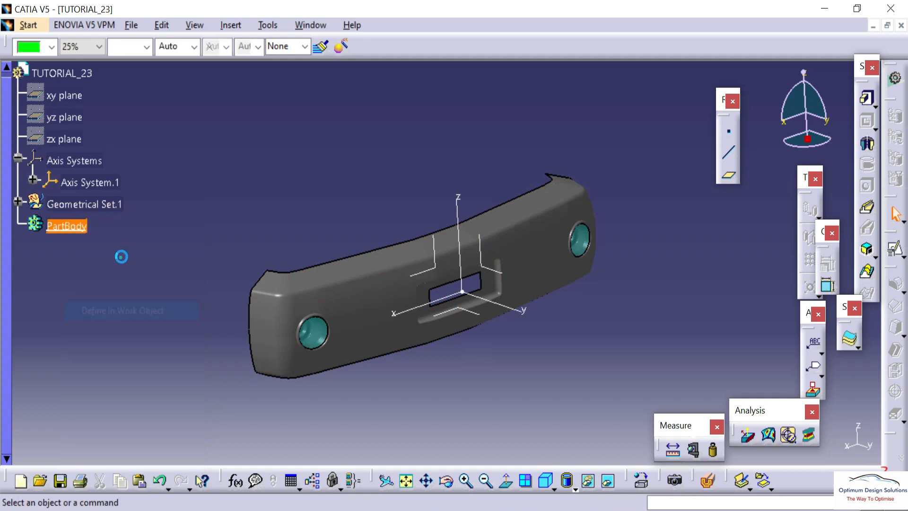
# - Thicken the surface Split.4 with ThickSurface, using a first offset of 2.5 mm
pyautogui.click(850, 339)
pyautogui.click(378, 310)
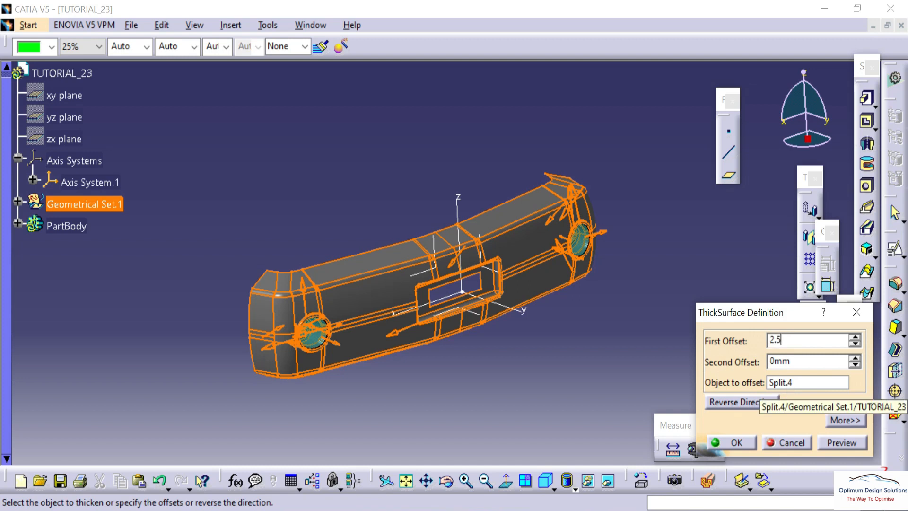
pyautogui.click(625, 350)
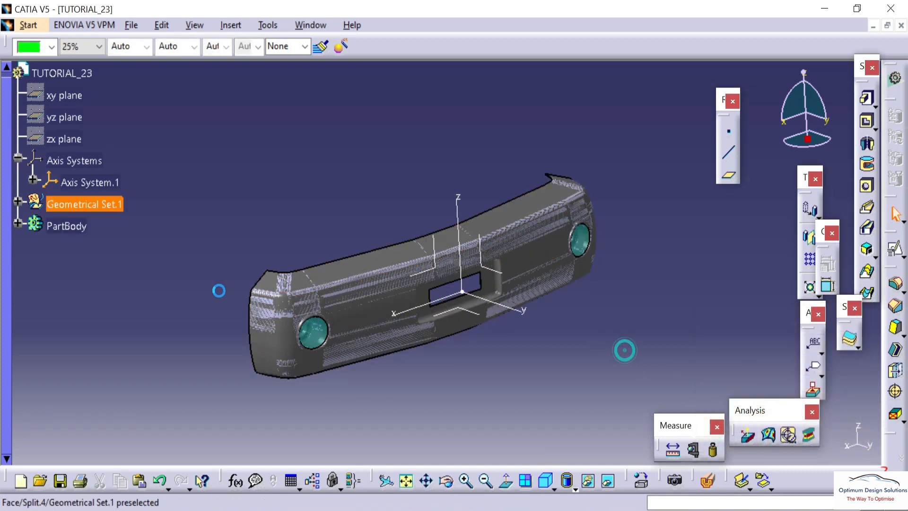
# - Hide Geometrical Set.1 so that only the thickened solid is displayed
pyautogui.rightClick(64, 203)
pyautogui.click(108, 250)
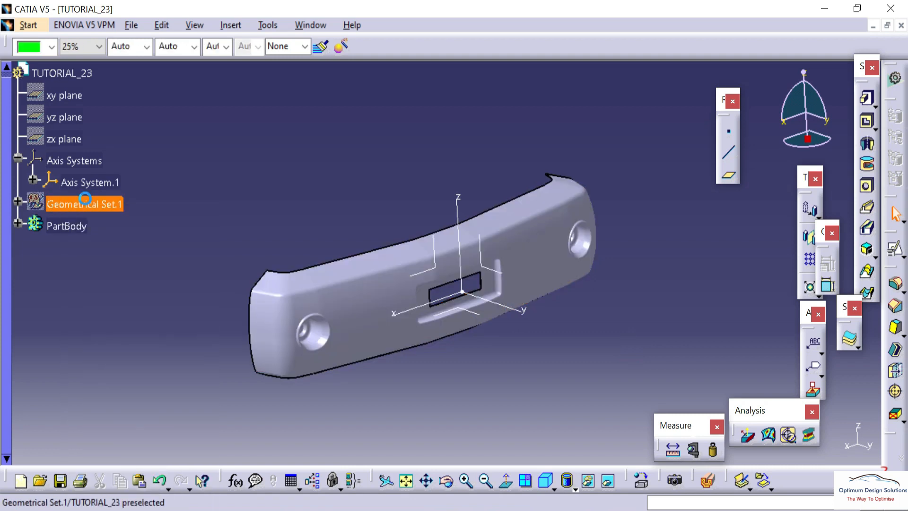
pyautogui.moveTo(511, 294); pyautogui.dragTo(336, 197, button='middle')
pyautogui.moveTo(479, 196); pyautogui.dragTo(404, 231, button='middle')
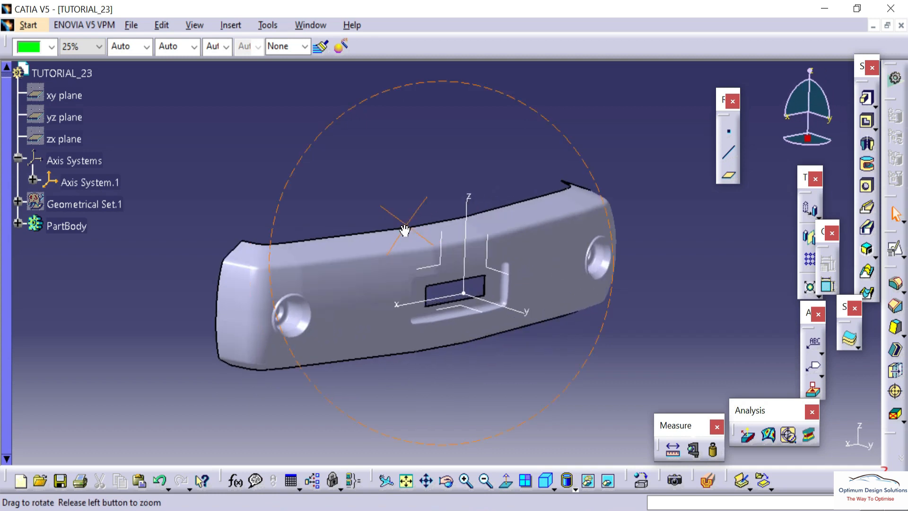
# - Set the view mode to Shading with Material and start a draft analysis on PartBody
pyautogui.click(570, 482)
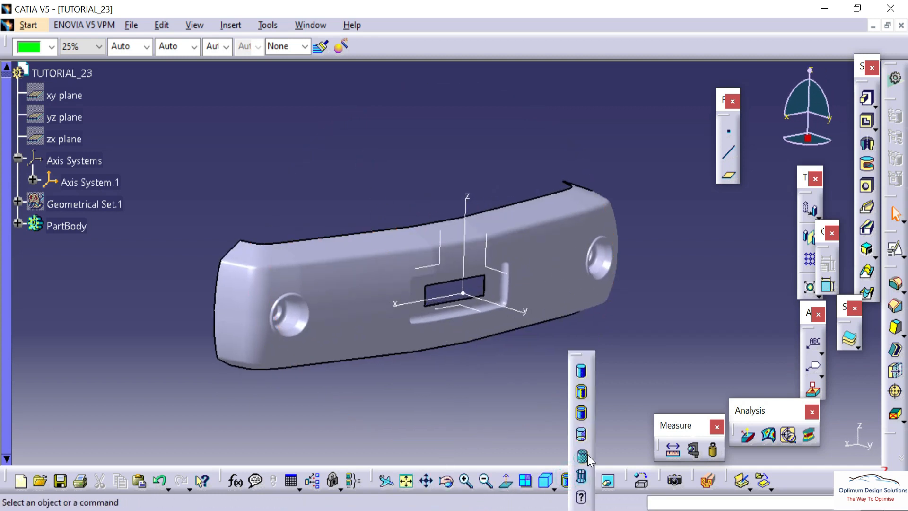
pyautogui.click(583, 456)
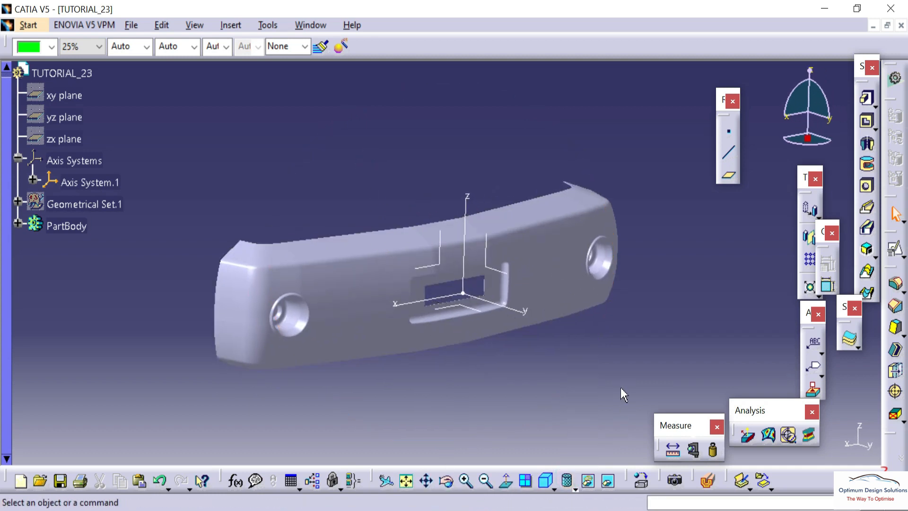
pyautogui.click(750, 438)
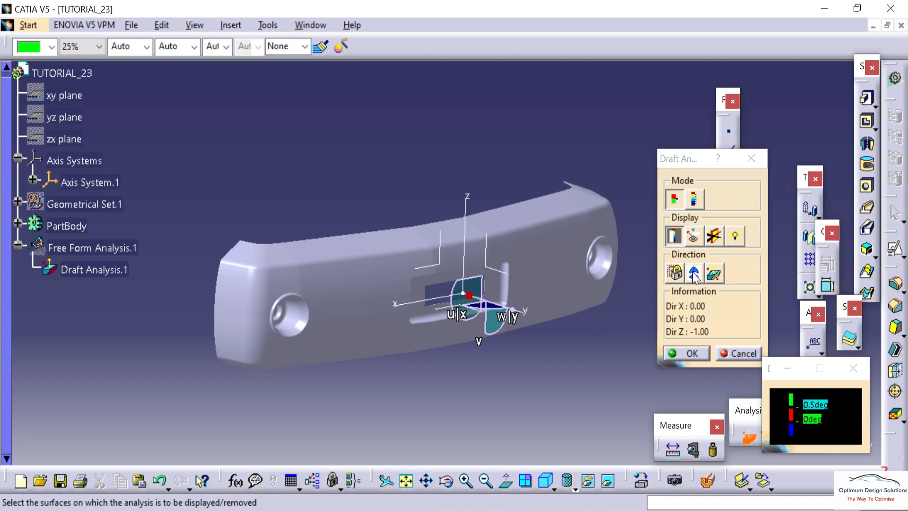
pyautogui.click(67, 226)
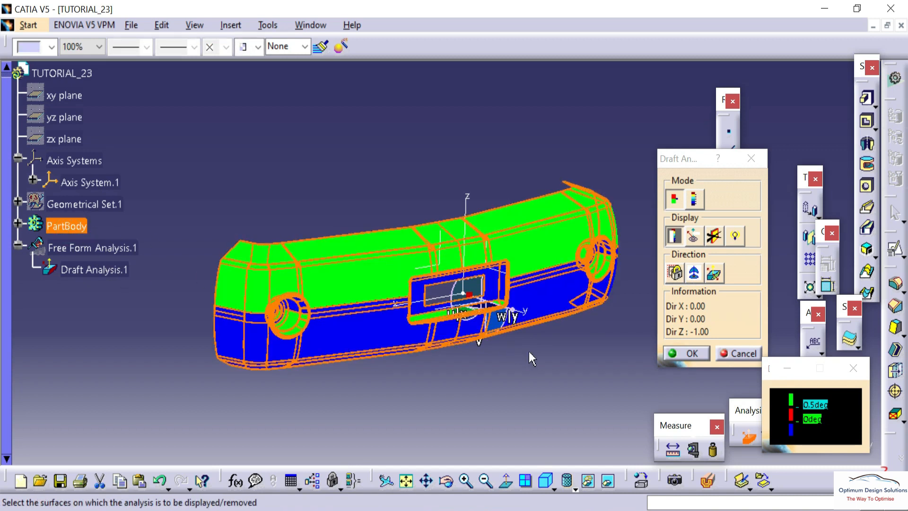
# - Set the draft analysis direction to negative Y with the compass
pyautogui.click(696, 280)
pyautogui.moveTo(476, 336); pyautogui.dragTo(466, 236, button='middle')
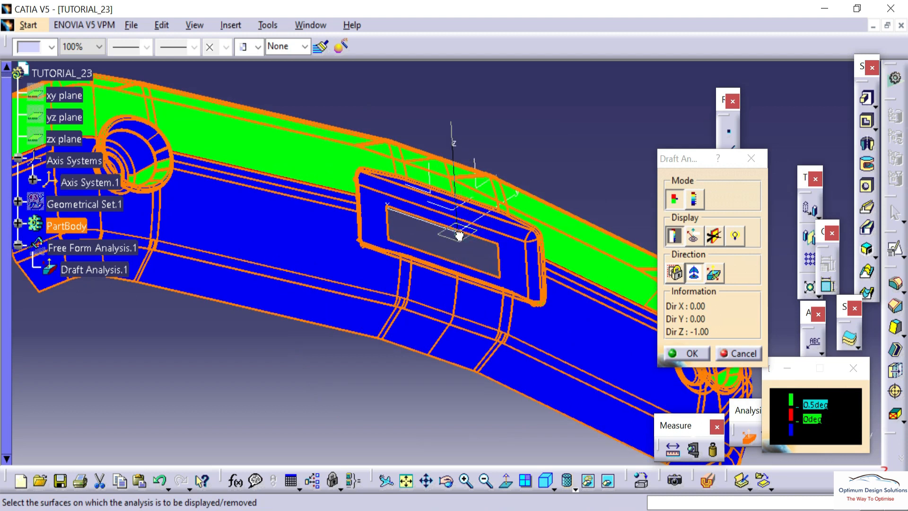
pyautogui.click(509, 256)
pyautogui.moveTo(479, 161); pyautogui.dragTo(436, 382, button='middle')
pyautogui.moveTo(401, 269); pyautogui.dragTo(343, 239, button='middle')
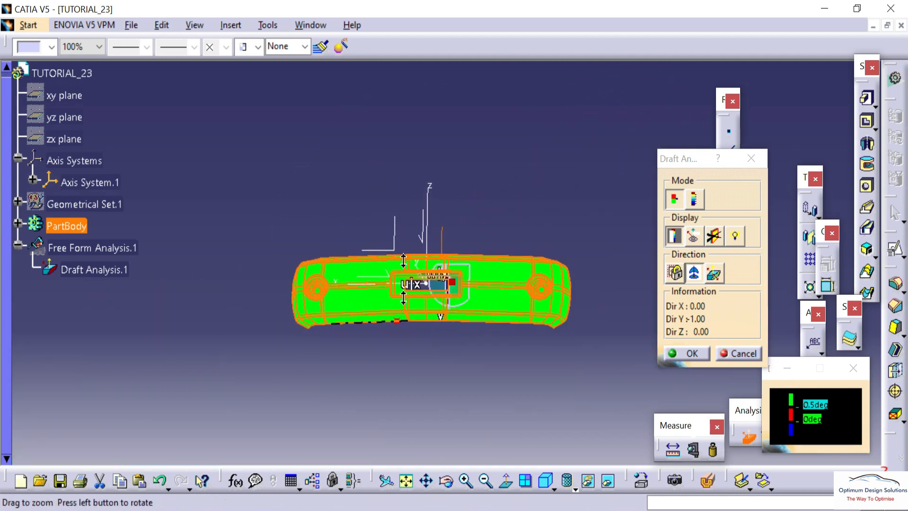
pyautogui.moveTo(403, 277); pyautogui.dragTo(418, 209, button='middle')
# - Invert the draft direction to positive Y, check the draft colours around the part and accept the analysis
pyautogui.click(715, 276)
pyautogui.moveTo(381, 175); pyautogui.dragTo(466, 247, button='middle')
pyautogui.click(279, 211)
pyautogui.moveTo(302, 211); pyautogui.dragTo(347, 232, button='middle')
pyautogui.moveTo(307, 293); pyautogui.dragTo(352, 357, button='middle')
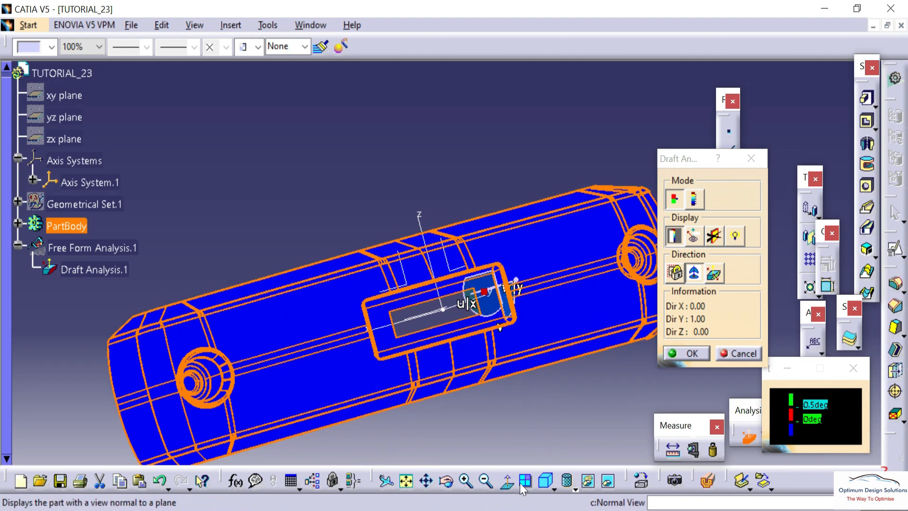
pyautogui.click(687, 355)
# - Inspect the analysed part from behind and set the view mode to Shading with Edges
pyautogui.click(453, 133)
pyautogui.moveTo(470, 207); pyautogui.dragTo(326, 307, button='middle')
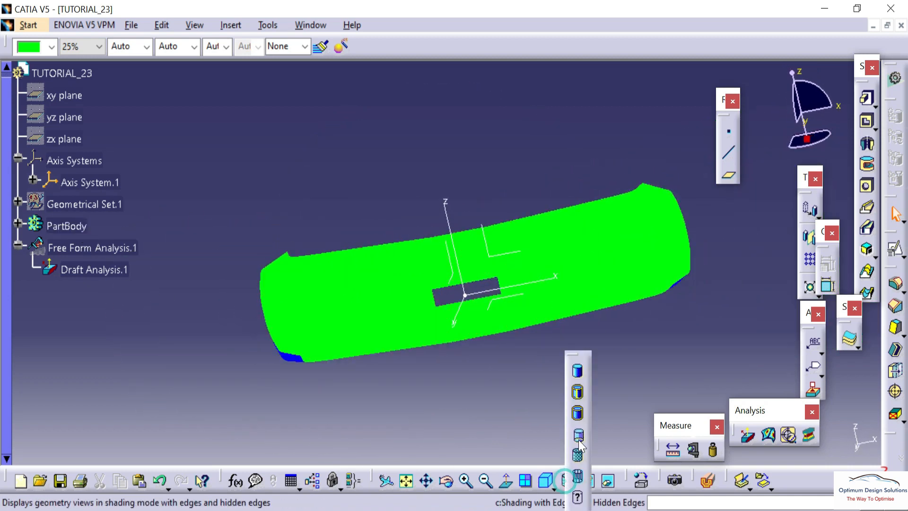
pyautogui.click(578, 391)
pyautogui.moveTo(416, 184)
pyautogui.mouseDown(button='middle')
pyautogui.moveTo(299, 354)
pyautogui.moveTo(348, 399)
pyautogui.mouseUp(button='middle')
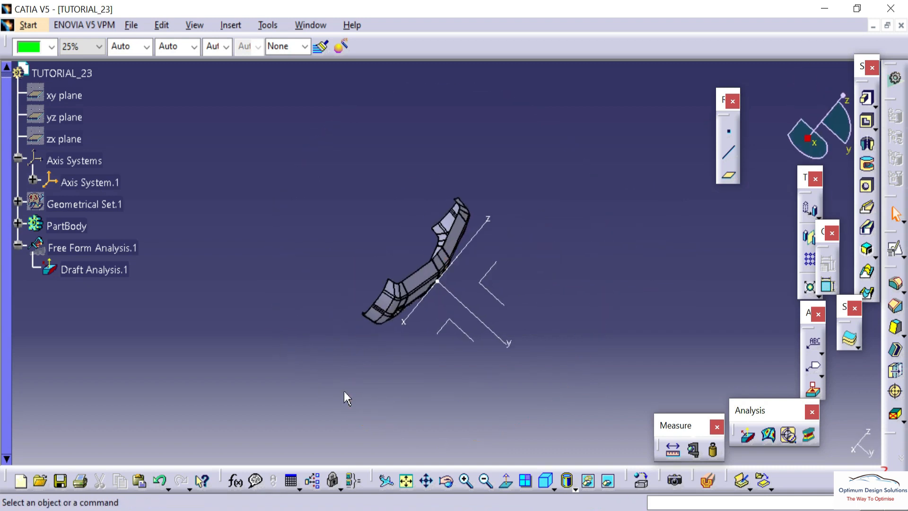
# - Recolour PartBody with a custom dark grey
pyautogui.click(52, 47)
pyautogui.click(38, 364)
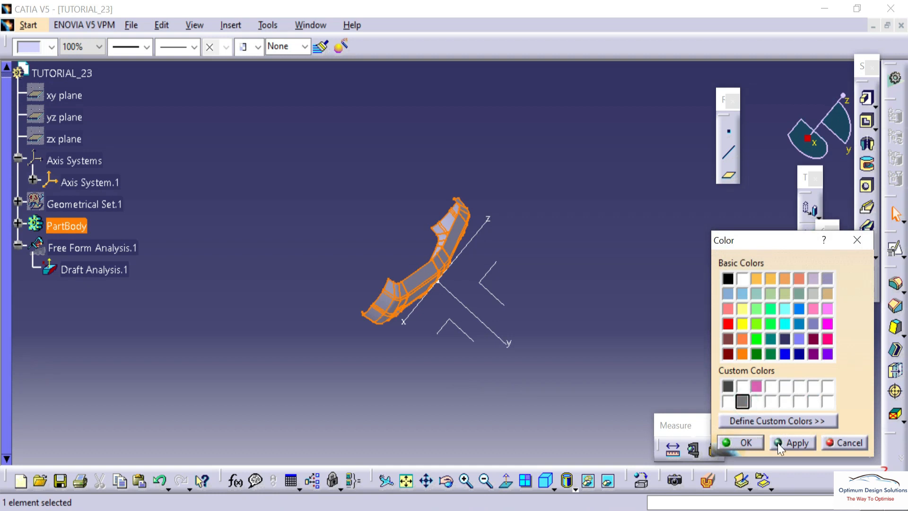
pyautogui.click(731, 442)
pyautogui.moveTo(568, 314); pyautogui.dragTo(279, 168, button='middle')
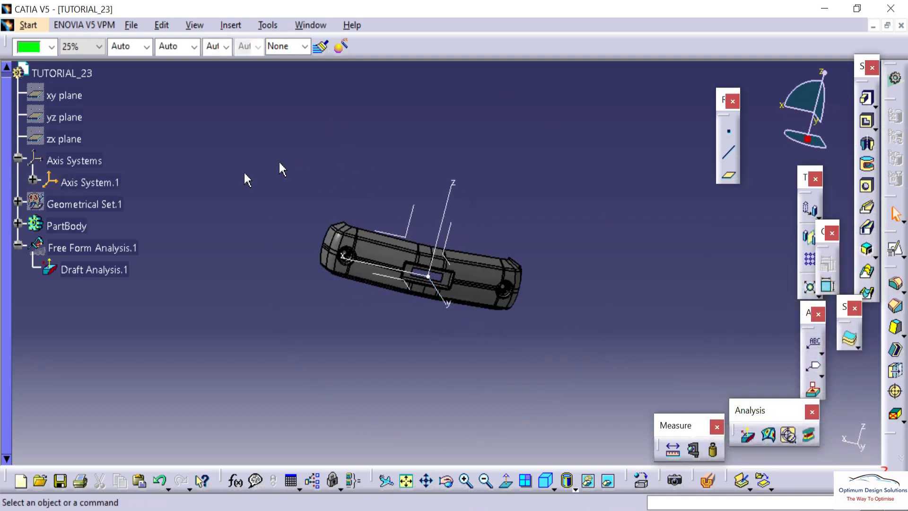
# - Show Geometrical Set.1 again and set the view mode to plain Shading without edges
pyautogui.rightClick(100, 213)
pyautogui.click(138, 249)
pyautogui.moveTo(400, 325); pyautogui.dragTo(447, 168, button='middle')
pyautogui.moveTo(396, 340); pyautogui.dragTo(359, 326, button='middle')
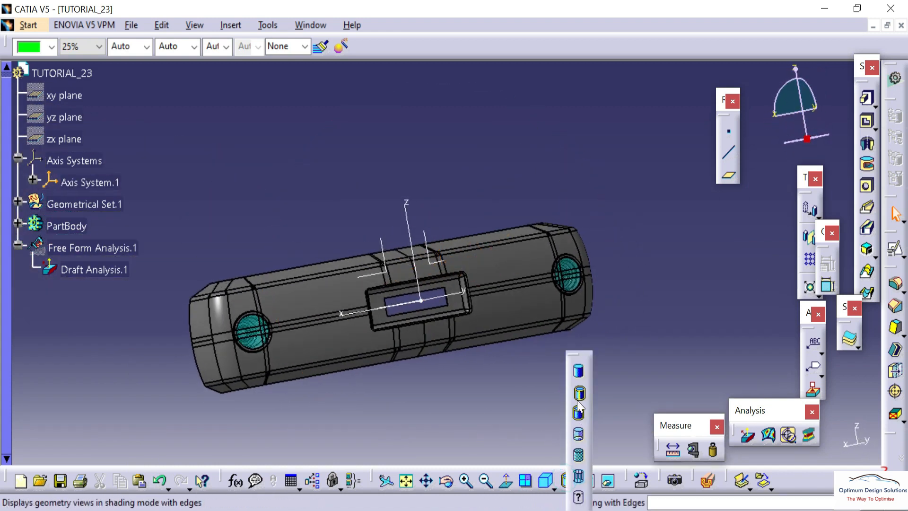
pyautogui.click(577, 366)
pyautogui.click(622, 221)
# - Hide the remaining reference geometry and view the finished part from several sides
pyautogui.moveTo(461, 326)
pyautogui.mouseDown(button='middle')
pyautogui.moveTo(469, 367)
pyautogui.moveTo(452, 190)
pyautogui.moveTo(521, 282)
pyautogui.moveTo(518, 320)
pyautogui.moveTo(456, 307)
pyautogui.moveTo(544, 178)
pyautogui.mouseUp(button='middle')
pyautogui.rightClick(551, 160)
pyautogui.click(592, 205)
pyautogui.moveTo(151, 166); pyautogui.dragTo(131, 282, button='middle')
pyautogui.moveTo(331, 293); pyautogui.dragTo(430, 330, button='middle')
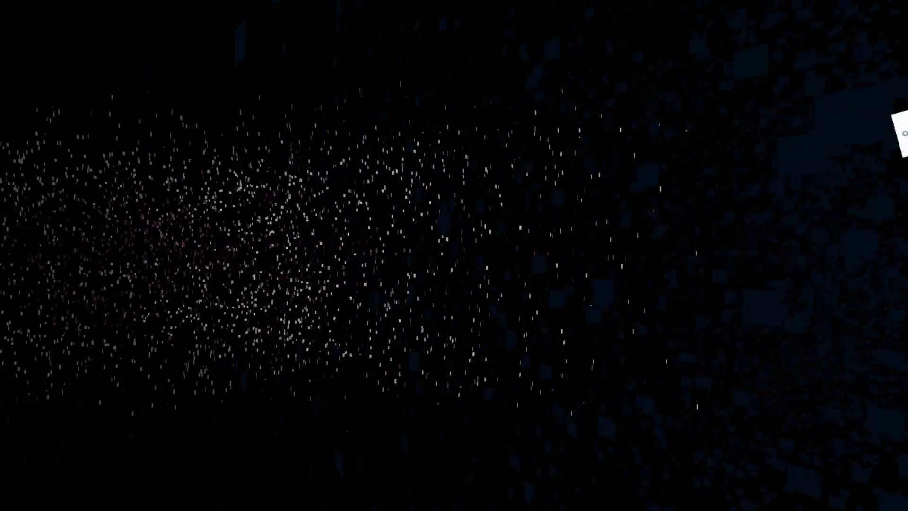